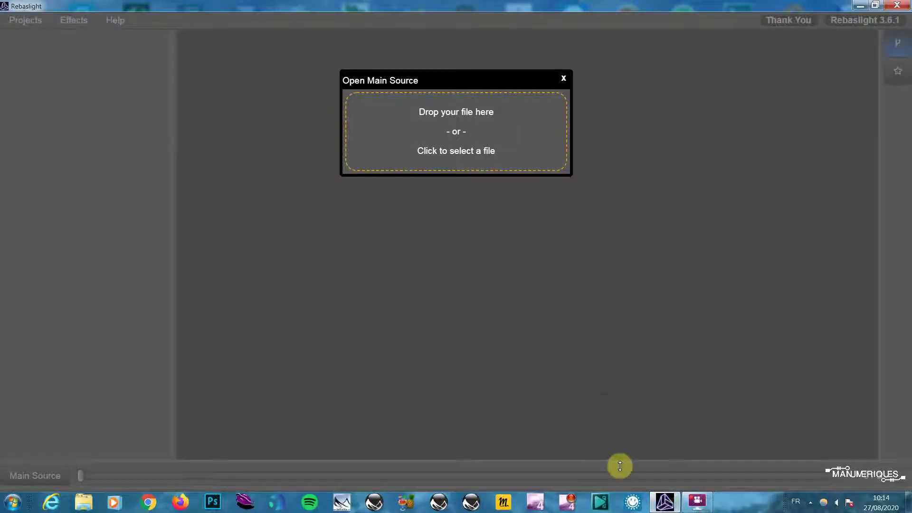
# Open 20200825_110404.mp4 as the main source video (1920 x 1080, 737 frames)
pyautogui.click(456, 115)
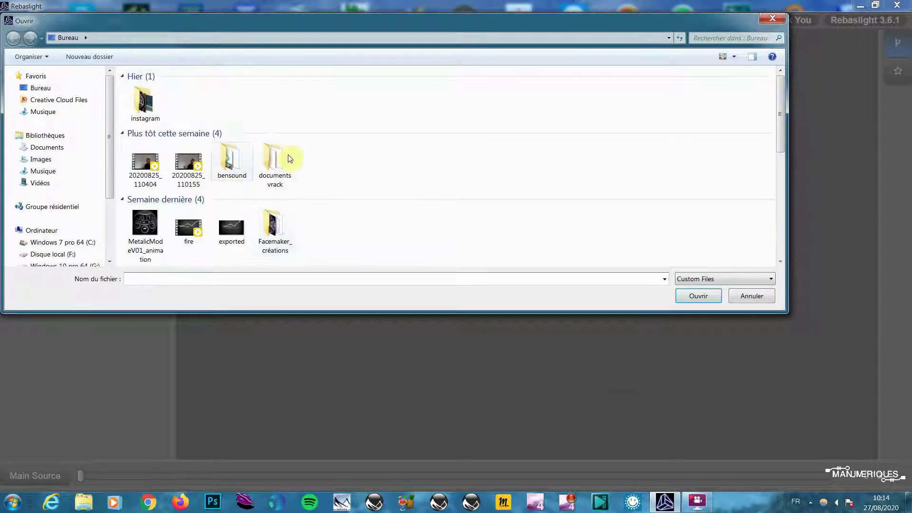
pyautogui.click(145, 171)
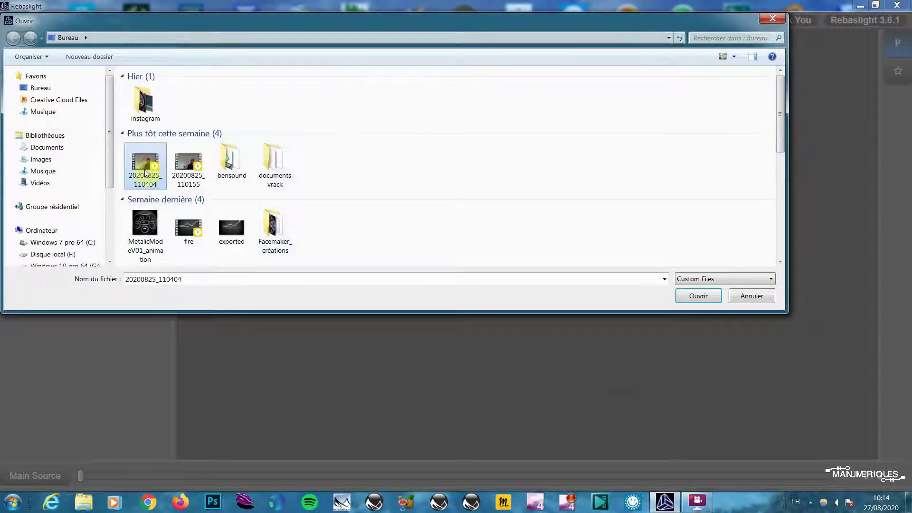
pyautogui.click(181, 165)
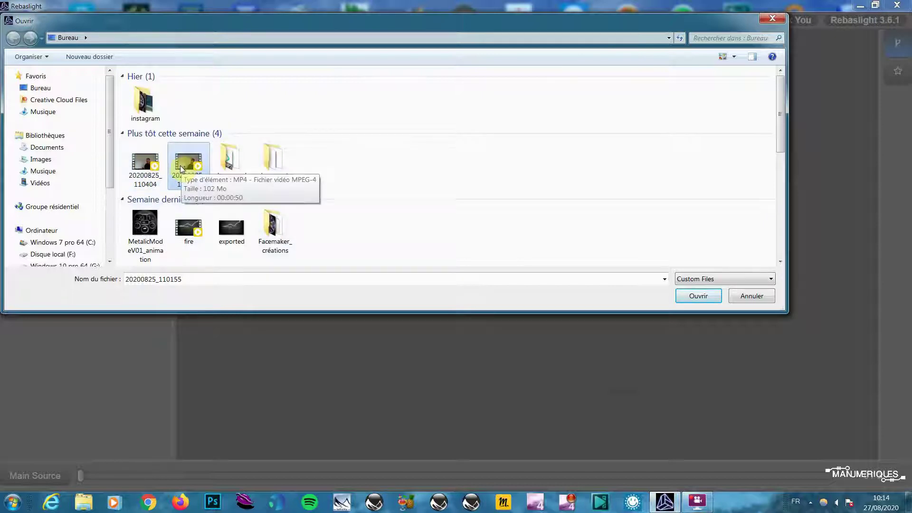
pyautogui.doubleClick(146, 164)
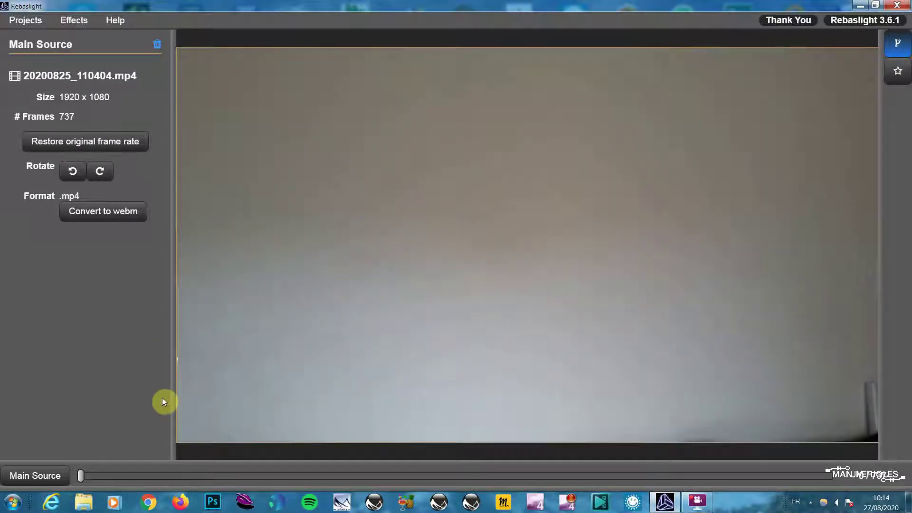
# Add a blue Lightning effect and move to frame 274, where the flashlight is held
pyautogui.click(84, 24)
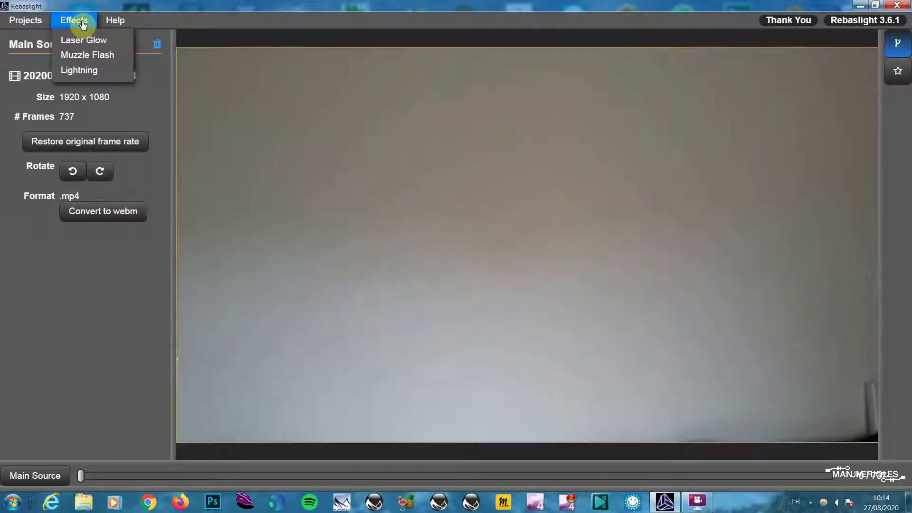
pyautogui.click(88, 75)
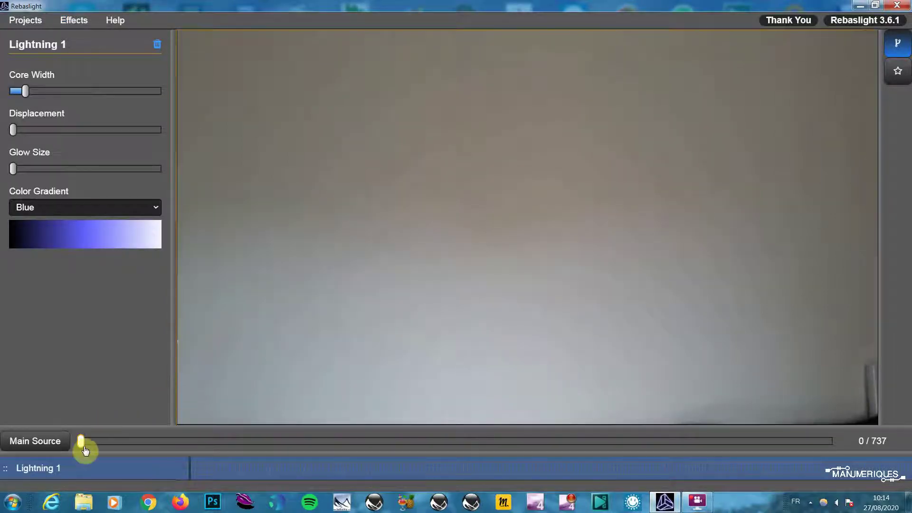
pyautogui.moveTo(85, 451)
pyautogui.mouseDown()
pyautogui.moveTo(264, 453)
pyautogui.moveTo(248, 453)
pyautogui.mouseUp()
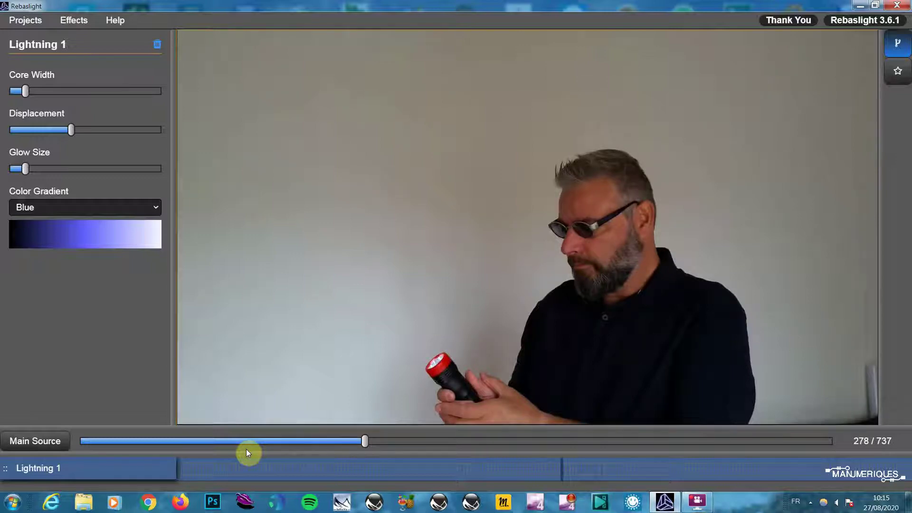
pyautogui.press('Left')
pyautogui.press('Left')
pyautogui.press('Left')
pyautogui.press('Left')
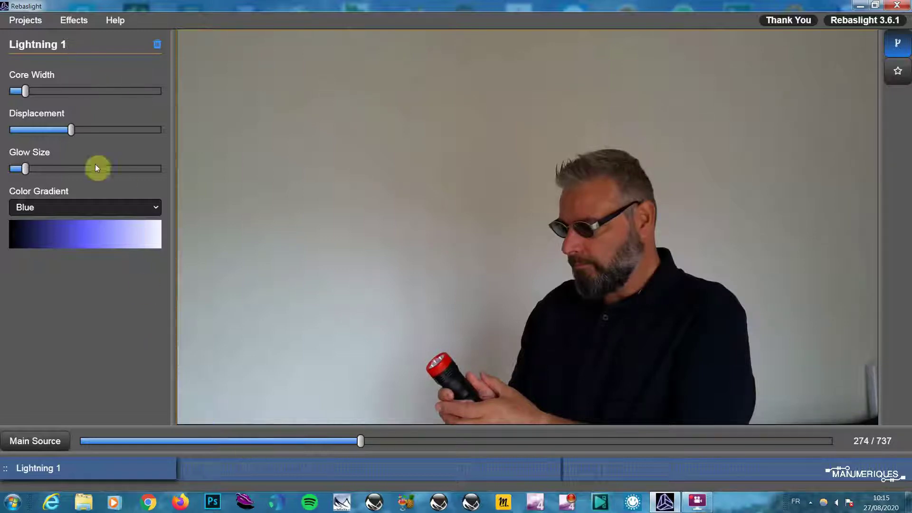
pyautogui.click(431, 369)
# Place the lightning start point on the flashlight rim at frame 274 and preview it
pyautogui.click(446, 357)
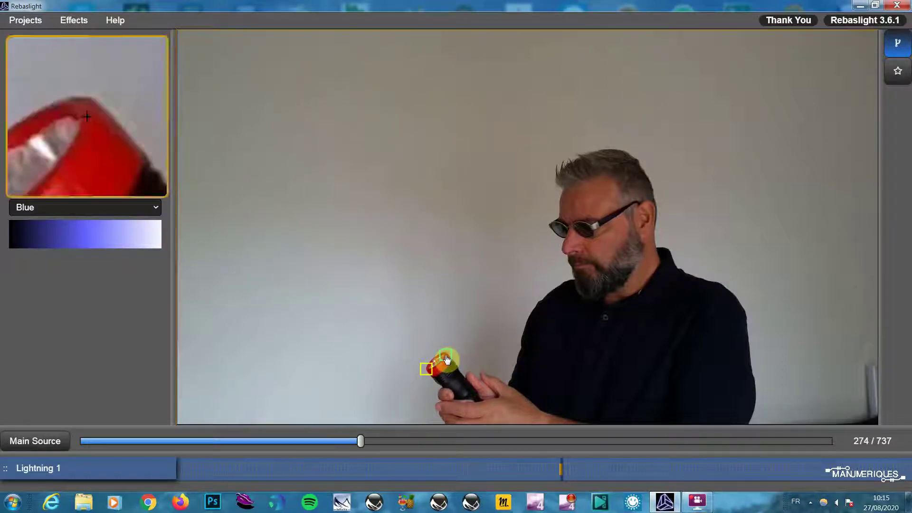
pyautogui.moveTo(447, 359); pyautogui.dragTo(437, 356)
pyautogui.click(427, 369)
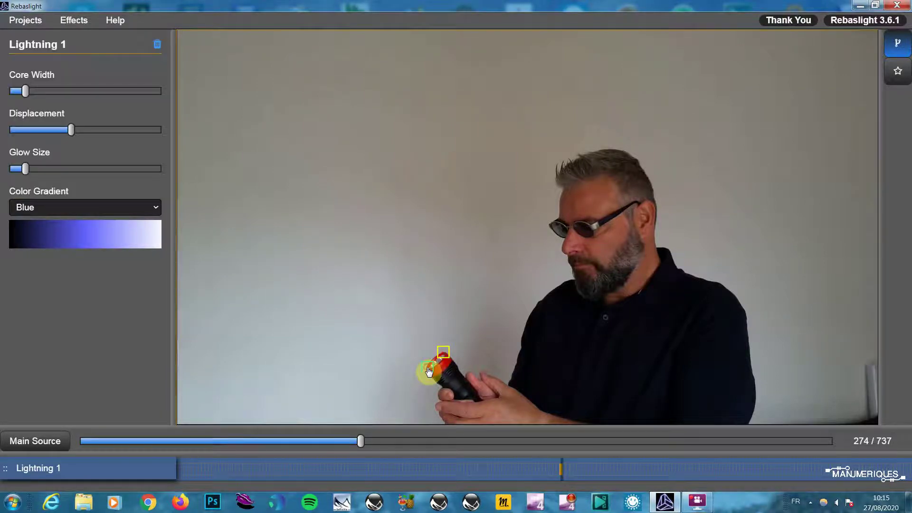
pyautogui.click(901, 78)
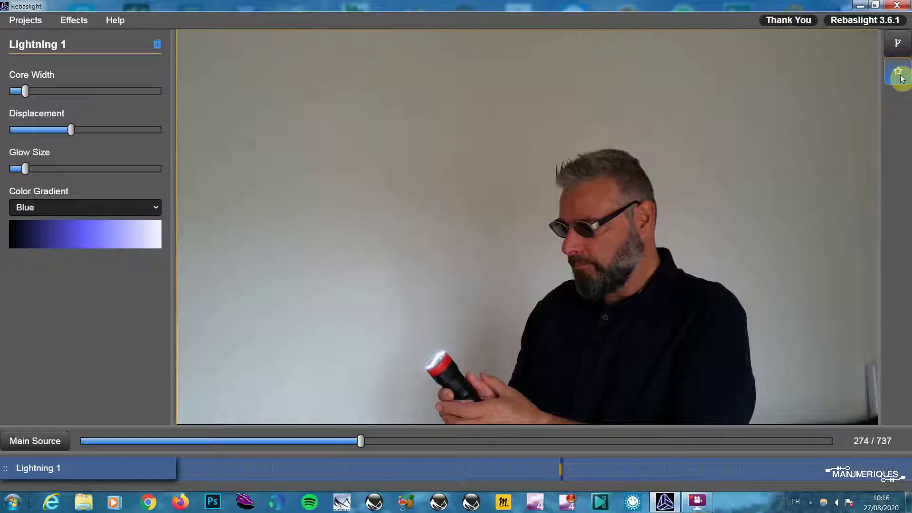
pyautogui.click(898, 43)
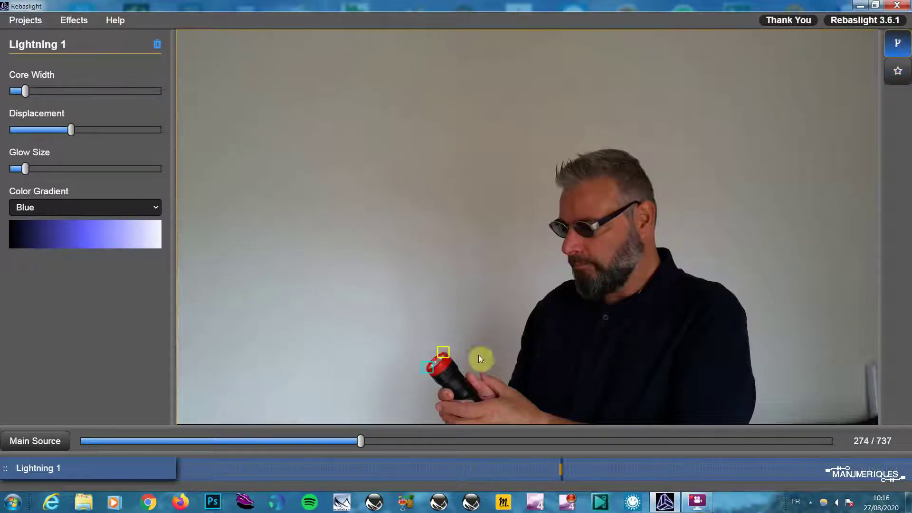
# Pull the lightning endpoint up onto the wall and preview the blue bolt rising from the flashlight
pyautogui.moveTo(445, 354); pyautogui.dragTo(435, 333)
pyautogui.moveTo(433, 369)
pyautogui.mouseDown()
pyautogui.moveTo(415, 361)
pyautogui.moveTo(439, 330)
pyautogui.moveTo(443, 356)
pyautogui.moveTo(431, 372)
pyautogui.mouseUp()
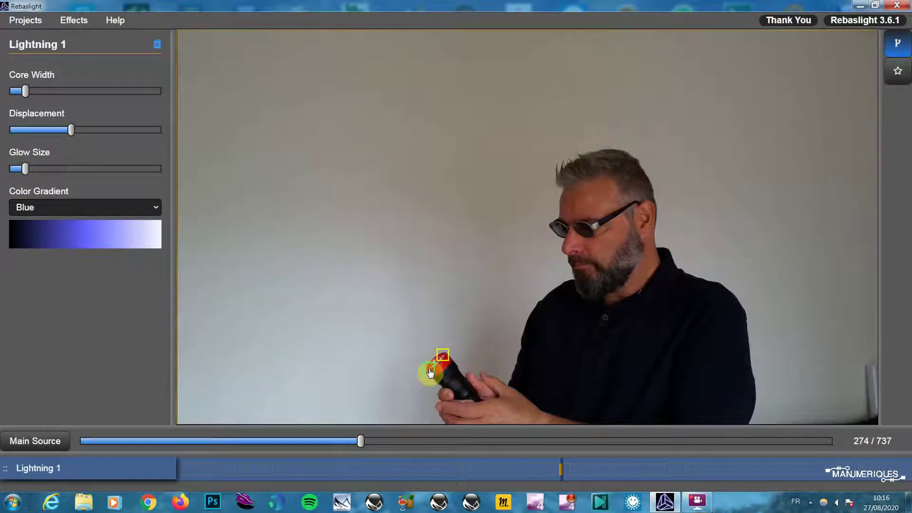
pyautogui.moveTo(430, 372); pyautogui.dragTo(429, 369)
pyautogui.moveTo(443, 356); pyautogui.dragTo(448, 357)
pyautogui.moveTo(427, 368); pyautogui.dragTo(423, 360)
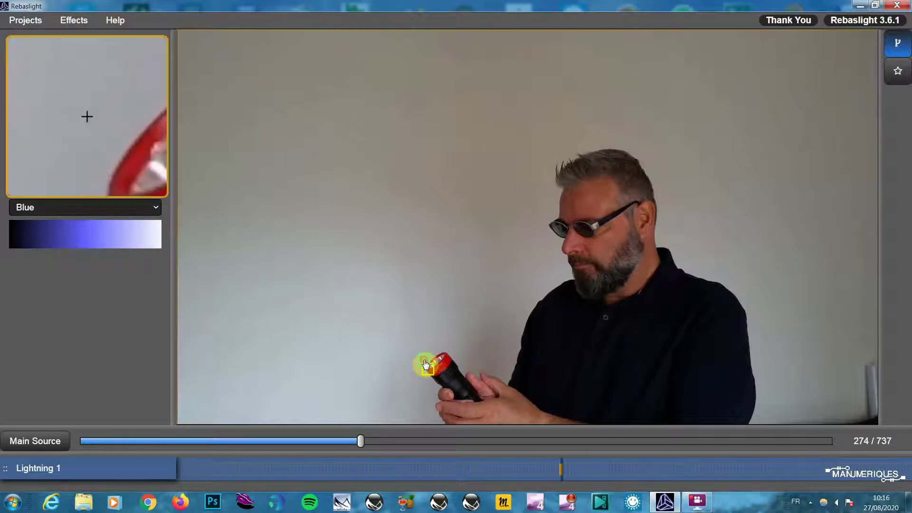
pyautogui.click(439, 351)
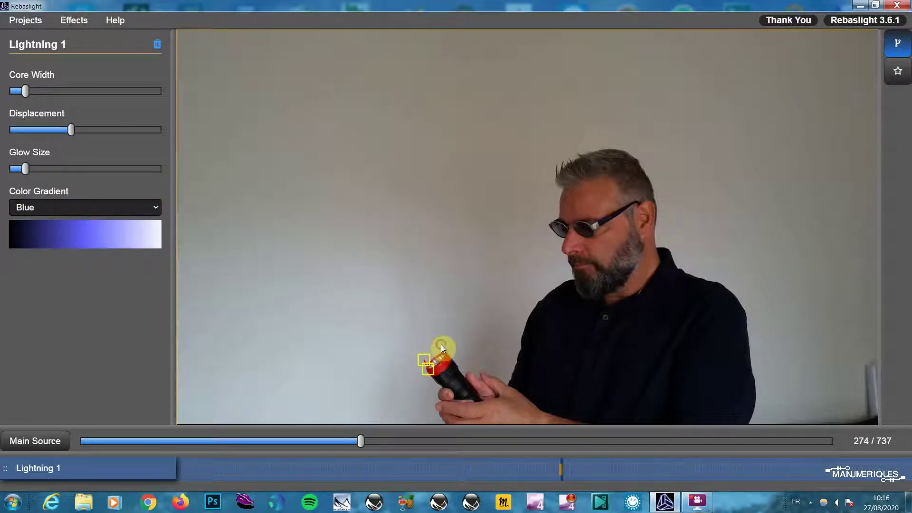
pyautogui.moveTo(447, 356)
pyautogui.mouseDown()
pyautogui.moveTo(440, 344)
pyautogui.moveTo(478, 280)
pyautogui.mouseUp()
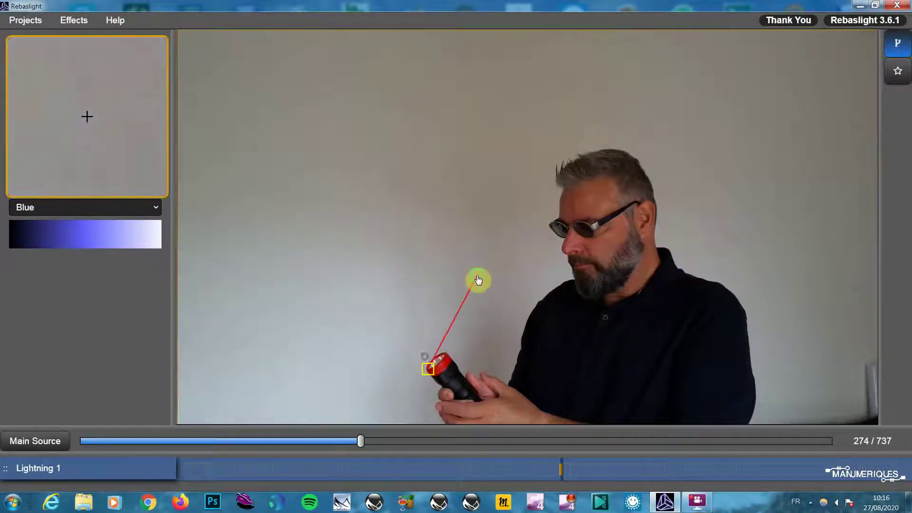
pyautogui.click(902, 76)
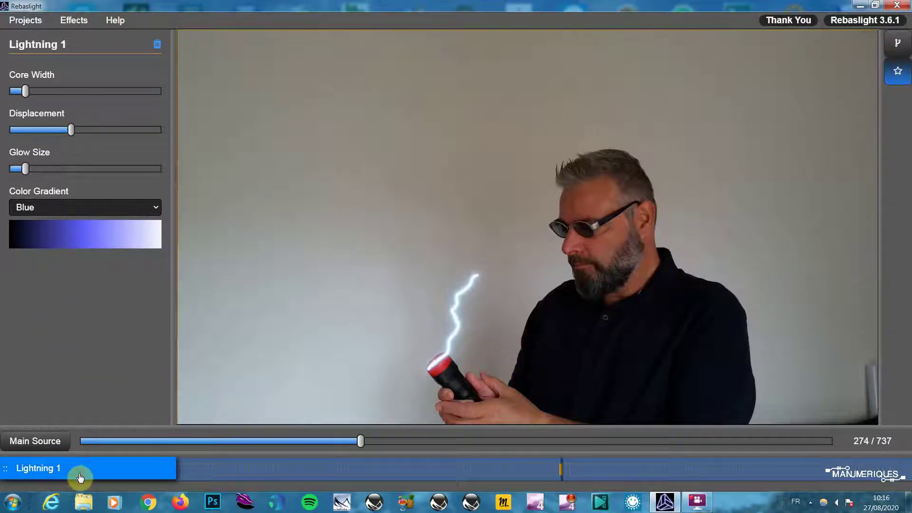
# Delete Lightning 1, add a blue Laser Glow effect, and advance to frame 276
pyautogui.click(157, 45)
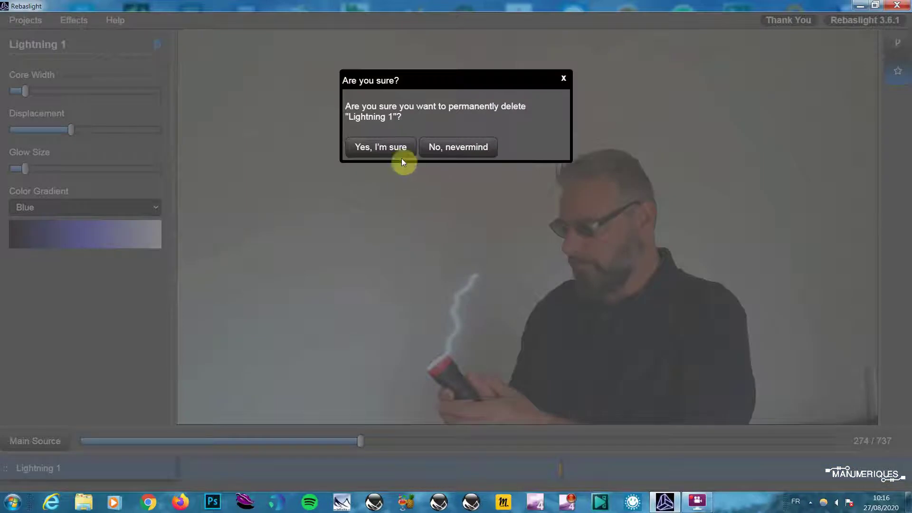
pyautogui.click(402, 159)
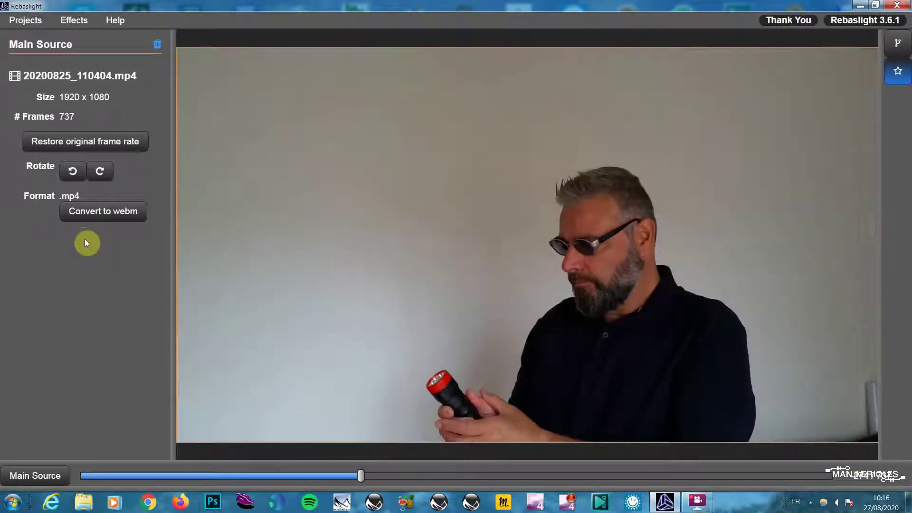
pyautogui.click(79, 24)
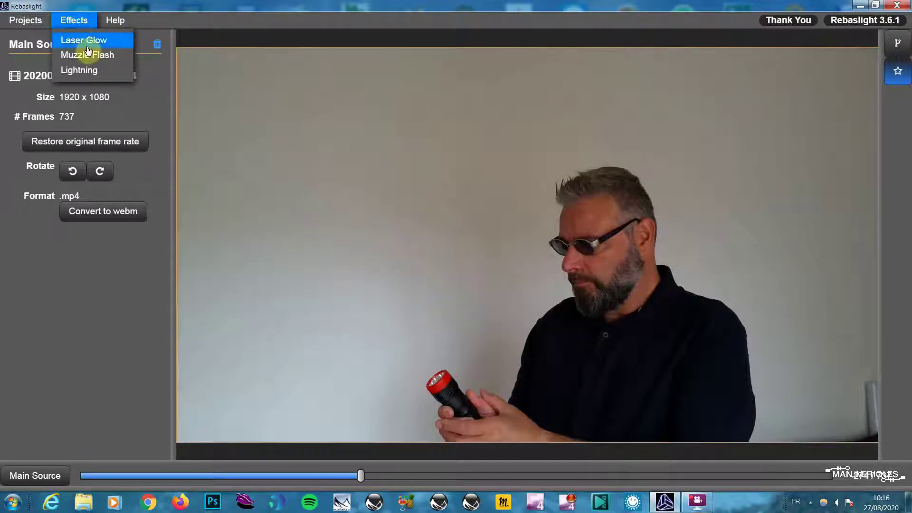
pyautogui.click(89, 41)
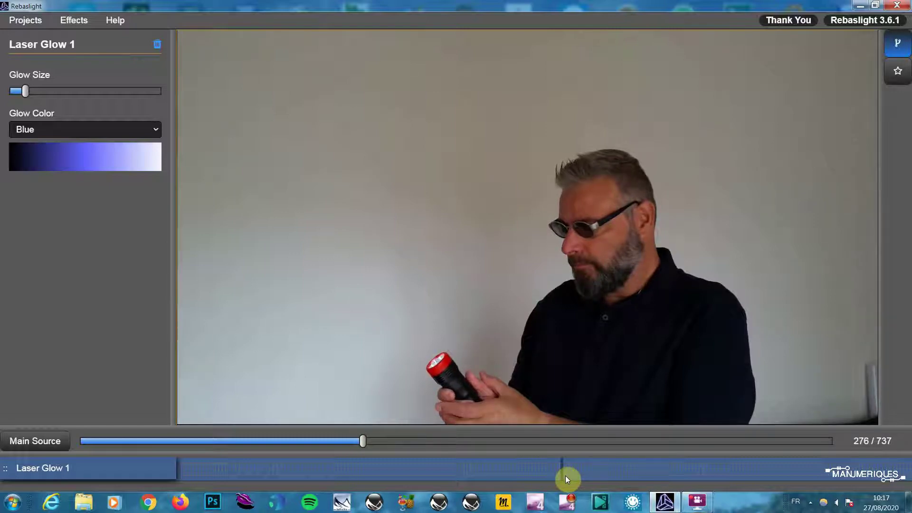
pyautogui.press('Right')
# Place the Laser Glow base points on the flashlight head and stretch one point up the wall
pyautogui.click(429, 369)
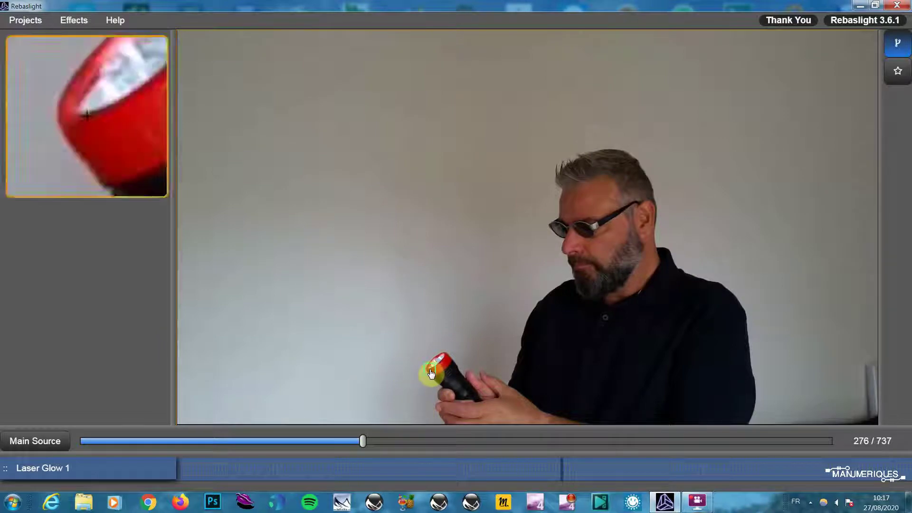
pyautogui.click(423, 365)
pyautogui.click(439, 350)
pyautogui.click(446, 361)
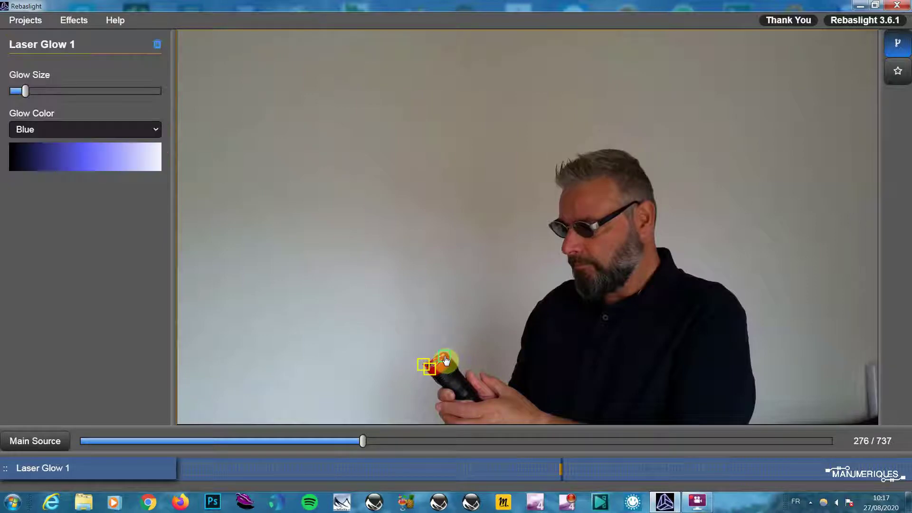
pyautogui.click(441, 354)
pyautogui.click(444, 355)
pyautogui.moveTo(447, 363); pyautogui.dragTo(445, 318)
# Pull the glow's top point back toward the flashlight tip, refine the points, and preview the glow
pyautogui.click(447, 361)
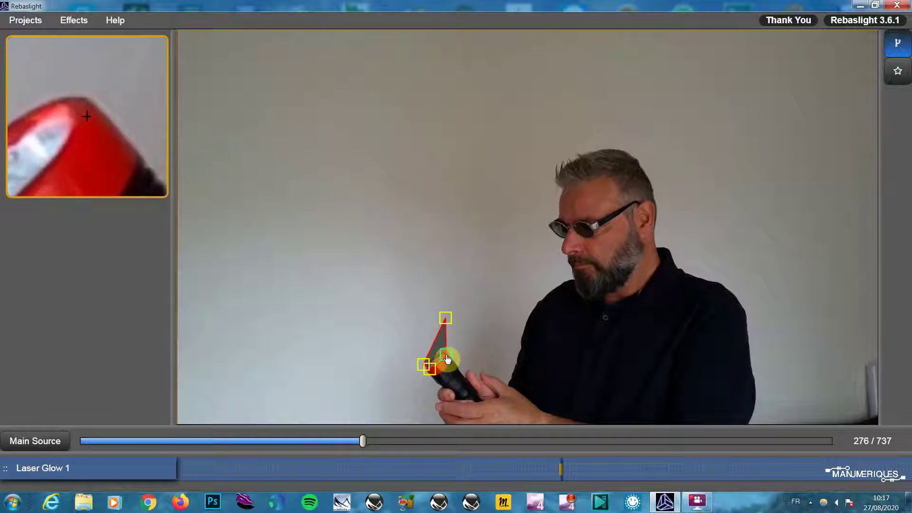
pyautogui.moveTo(448, 361); pyautogui.dragTo(446, 356)
pyautogui.moveTo(444, 319); pyautogui.dragTo(437, 341)
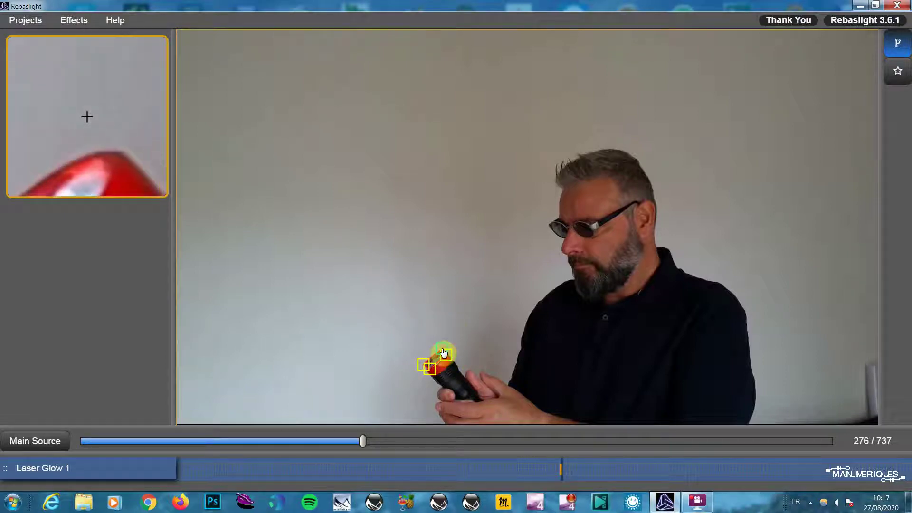
pyautogui.moveTo(441, 352); pyautogui.dragTo(442, 349)
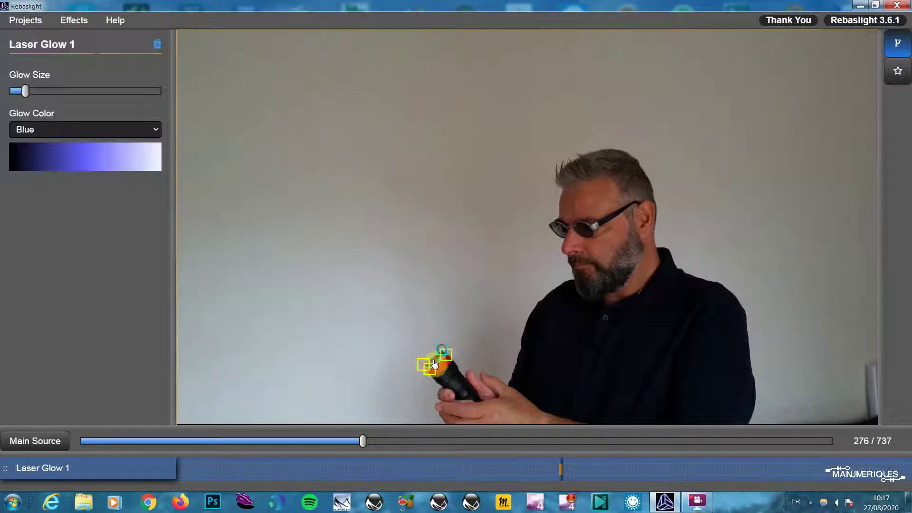
pyautogui.click(898, 73)
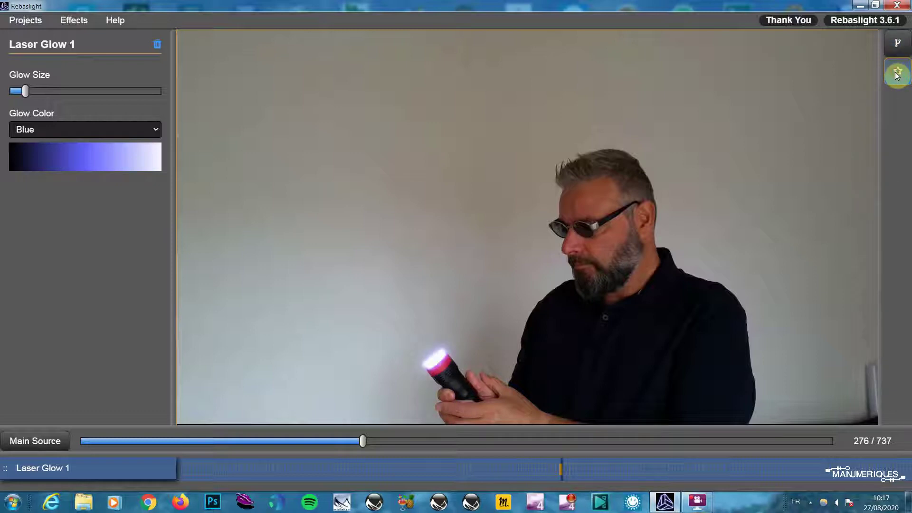
pyautogui.click(897, 44)
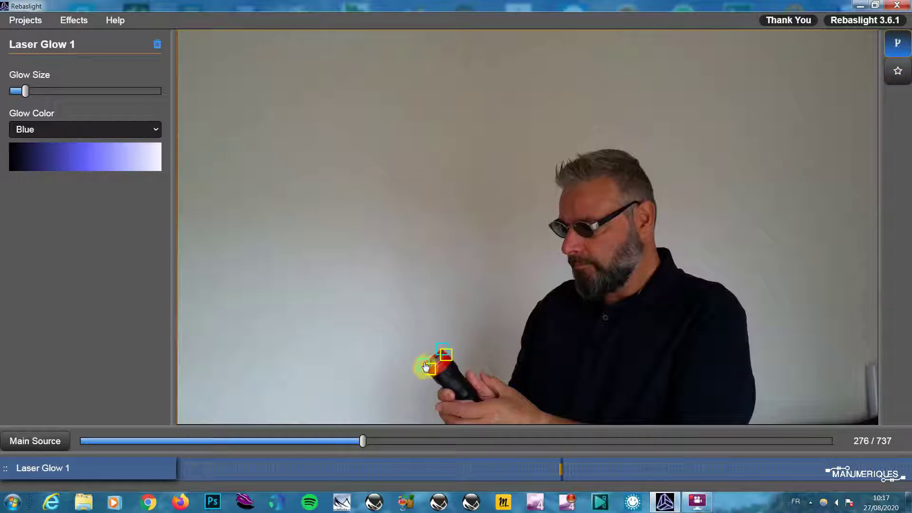
pyautogui.moveTo(426, 367); pyautogui.dragTo(425, 363)
# At frame 290, move the glow's tracking points onto the flashlight head
pyautogui.press('Right')
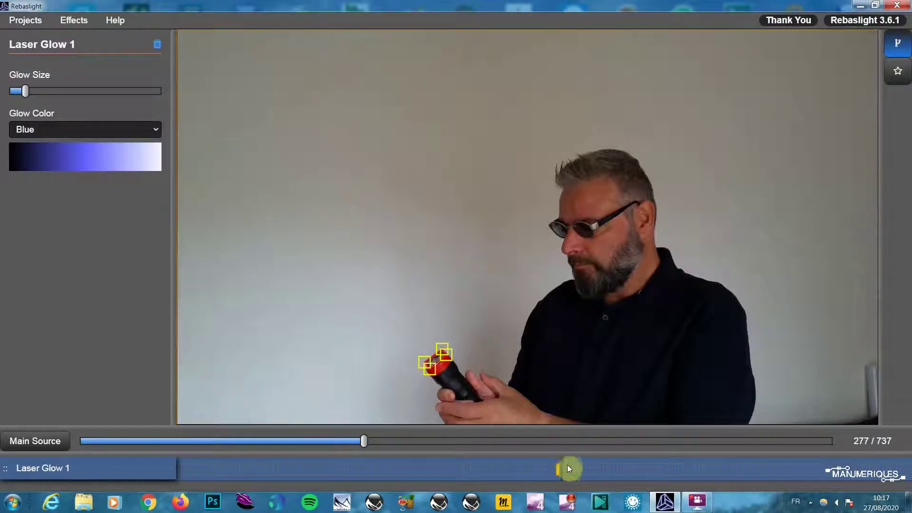
pyautogui.press('Right')
pyautogui.press('Right')
pyautogui.press('Right')
pyautogui.press('Right')
pyautogui.press('Right')
pyautogui.press('Right')
pyautogui.press('Right')
pyautogui.press('Right')
pyautogui.press('Right')
pyautogui.press('Right')
pyautogui.press('Right')
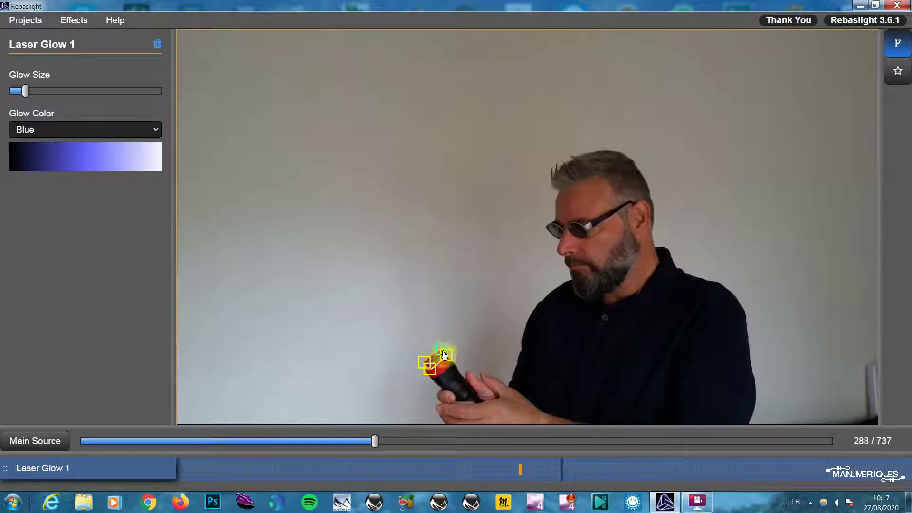
pyautogui.press('Right')
pyautogui.press('Right')
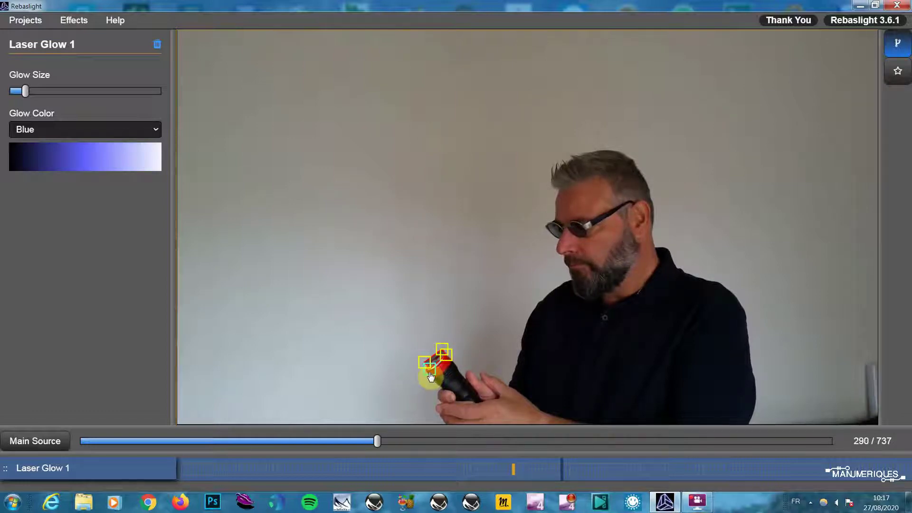
pyautogui.click(429, 376)
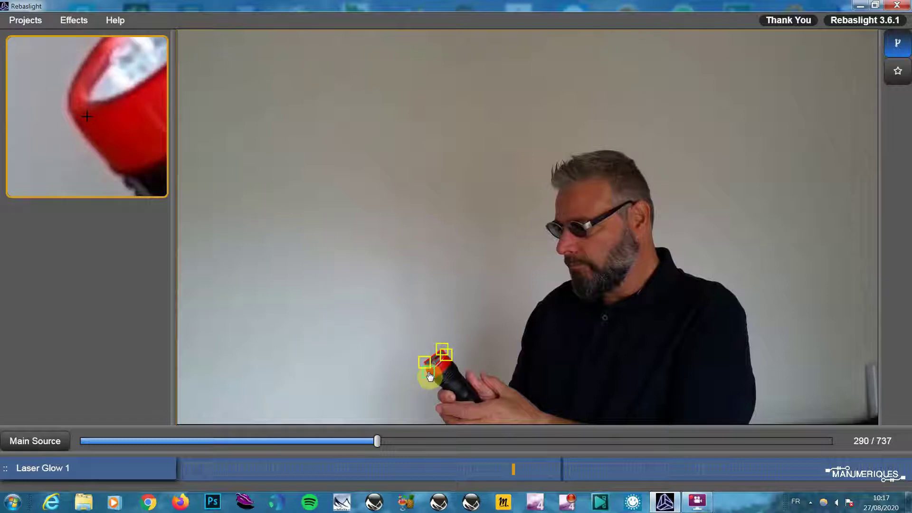
pyautogui.moveTo(430, 376)
pyautogui.mouseDown()
pyautogui.moveTo(427, 366)
pyautogui.moveTo(445, 353)
pyautogui.moveTo(447, 361)
pyautogui.mouseUp()
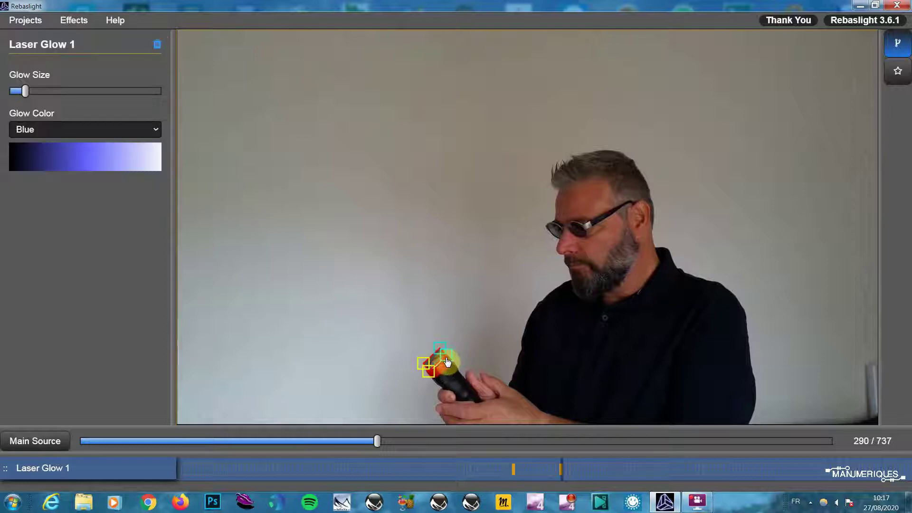
pyautogui.moveTo(447, 362); pyautogui.dragTo(441, 354)
# Step ahead to frame 295 and pull a glow handle up over the flashlight
pyautogui.press('Right')
pyautogui.press('Right')
pyautogui.press('Right')
pyautogui.press('Right')
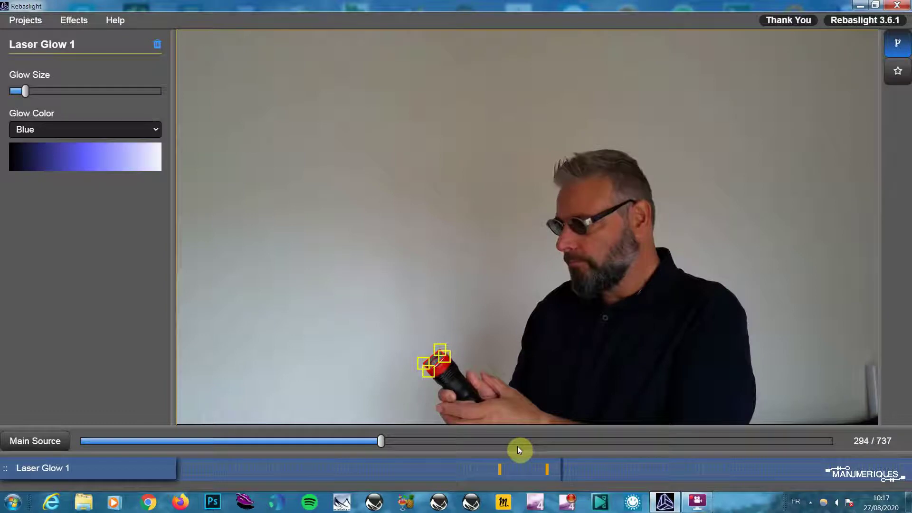
pyautogui.press('Right')
pyautogui.press('Right')
pyautogui.press('Right')
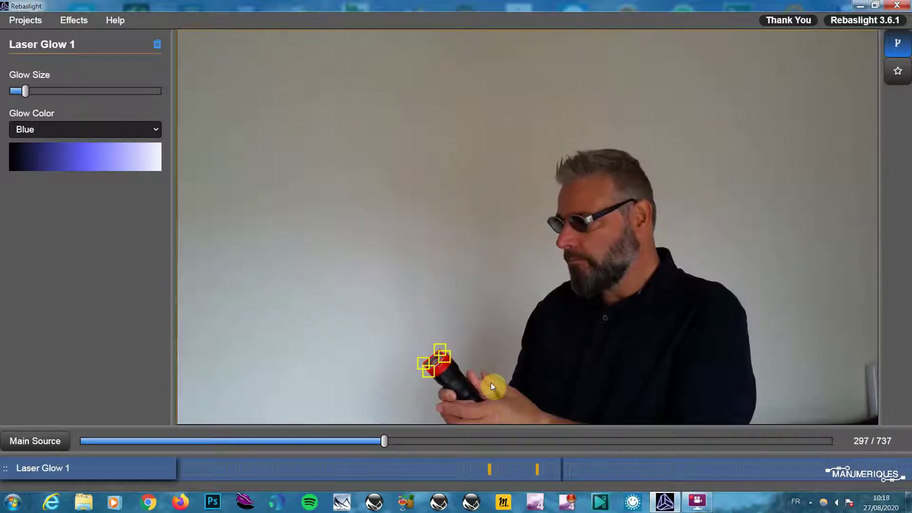
pyautogui.press('Left')
pyautogui.press('Left')
pyautogui.press('Left')
pyautogui.press('Right')
pyautogui.moveTo(441, 355)
pyautogui.mouseDown()
pyautogui.moveTo(433, 338)
pyautogui.moveTo(420, 366)
pyautogui.moveTo(416, 353)
pyautogui.moveTo(434, 344)
pyautogui.mouseUp()
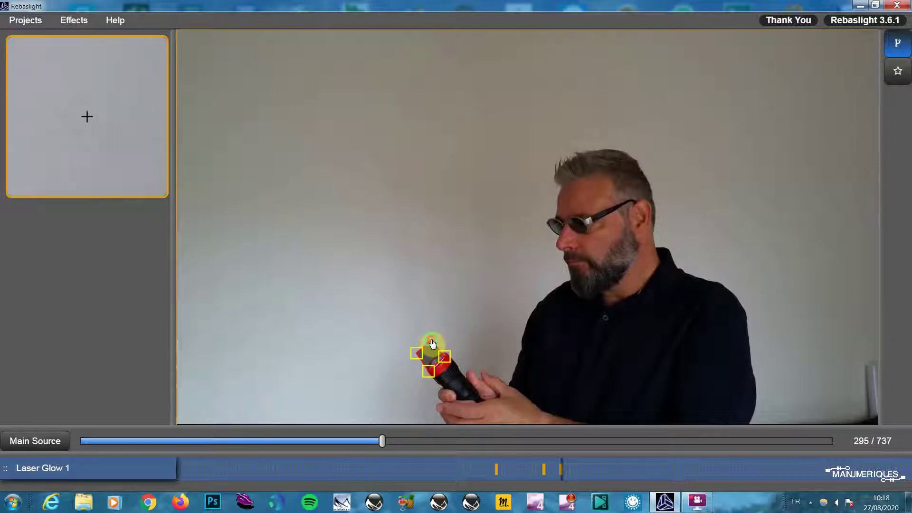
# Raise the glow's top vertex, preview the blue glow, and move the bottom vertex onto the flashlight
pyautogui.moveTo(434, 345); pyautogui.dragTo(431, 339)
pyautogui.click(900, 74)
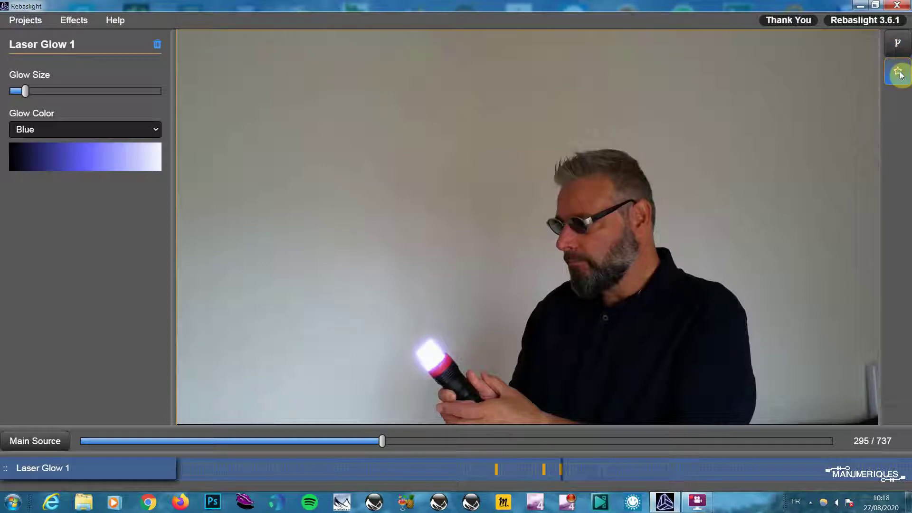
pyautogui.click(897, 43)
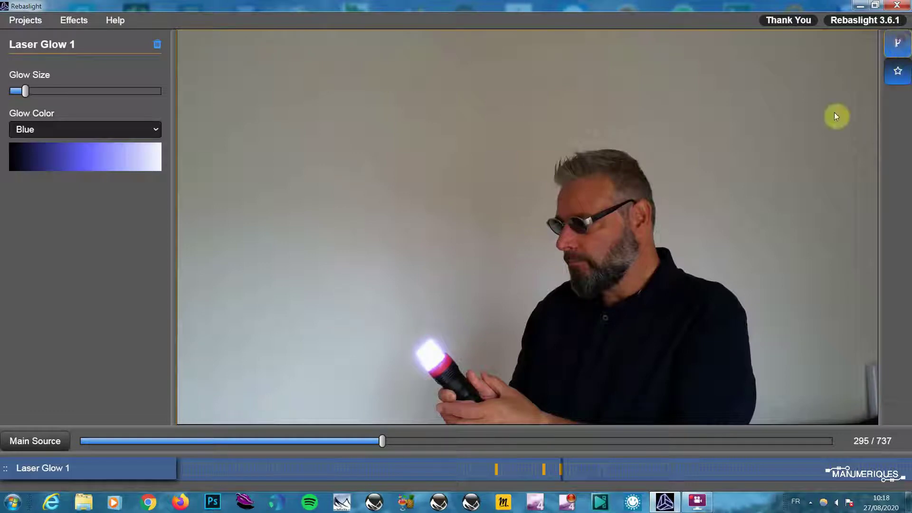
pyautogui.moveTo(433, 377); pyautogui.dragTo(430, 371)
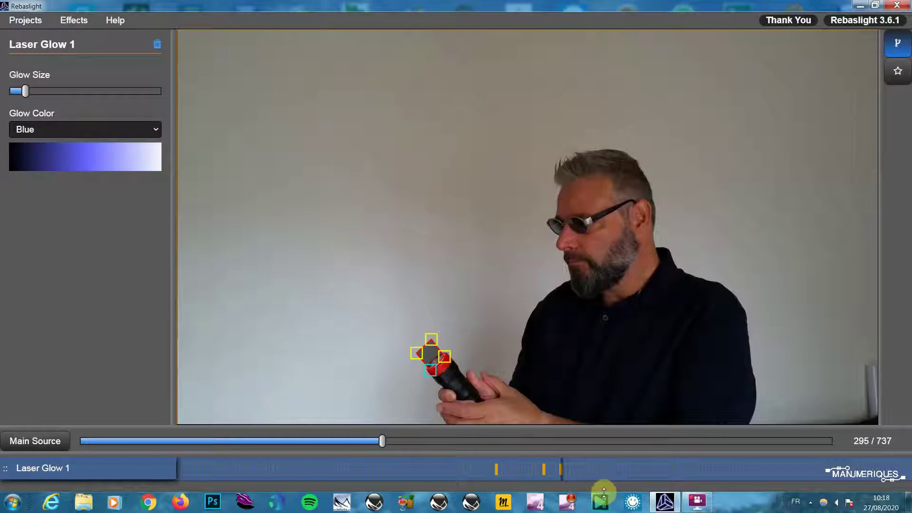
# Step to frame 300 and pull the laser's top point up from the flashlight toward the wall
pyautogui.press('Right')
pyautogui.press('Right')
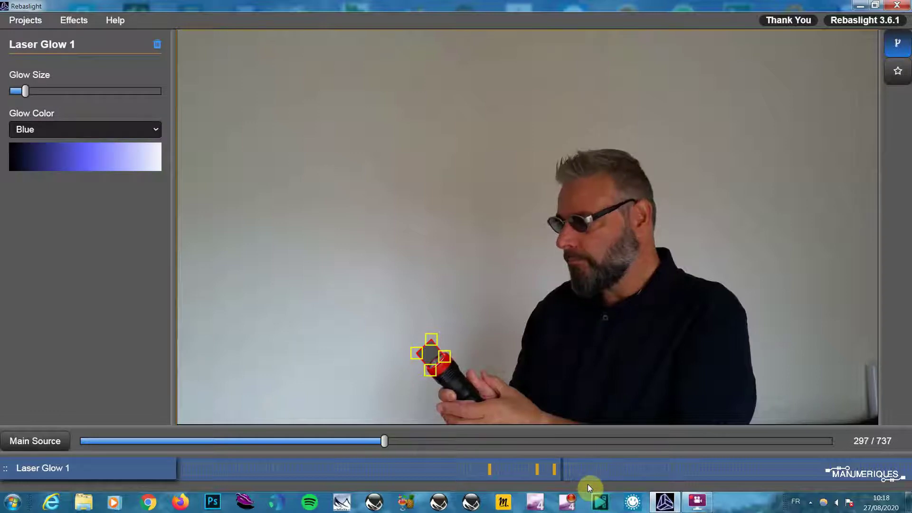
pyautogui.press('Left')
pyautogui.press('Left')
pyautogui.press('Left')
pyautogui.press('Left')
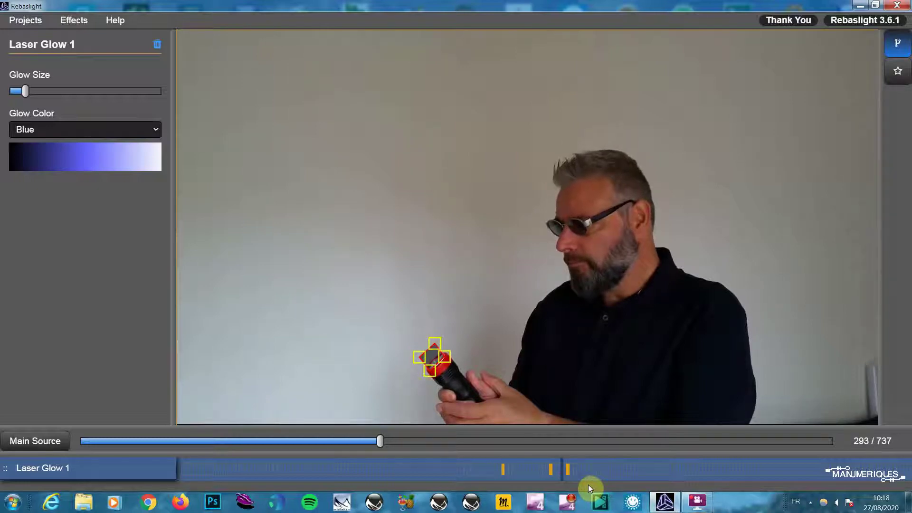
pyautogui.press('Right')
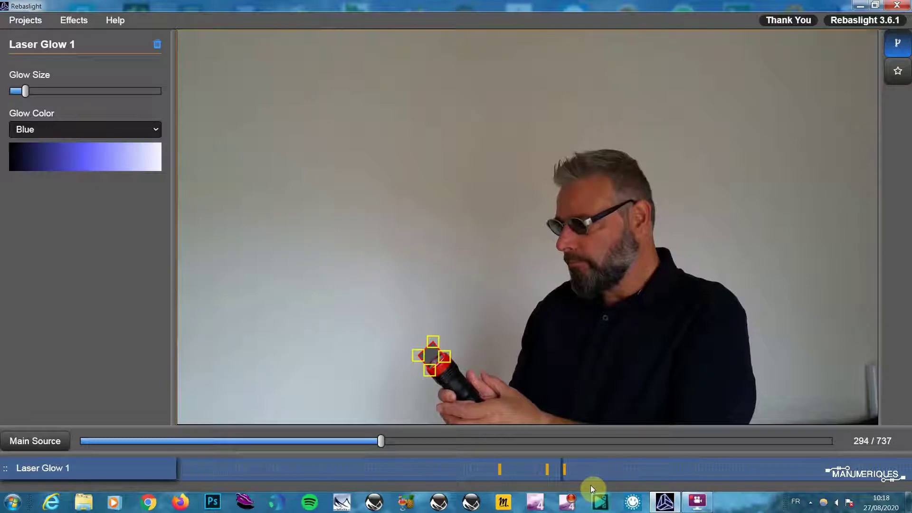
pyautogui.press('Right')
pyautogui.press('Right')
pyautogui.press('Right')
pyautogui.press('Right')
pyautogui.press('Right')
pyautogui.press('Right')
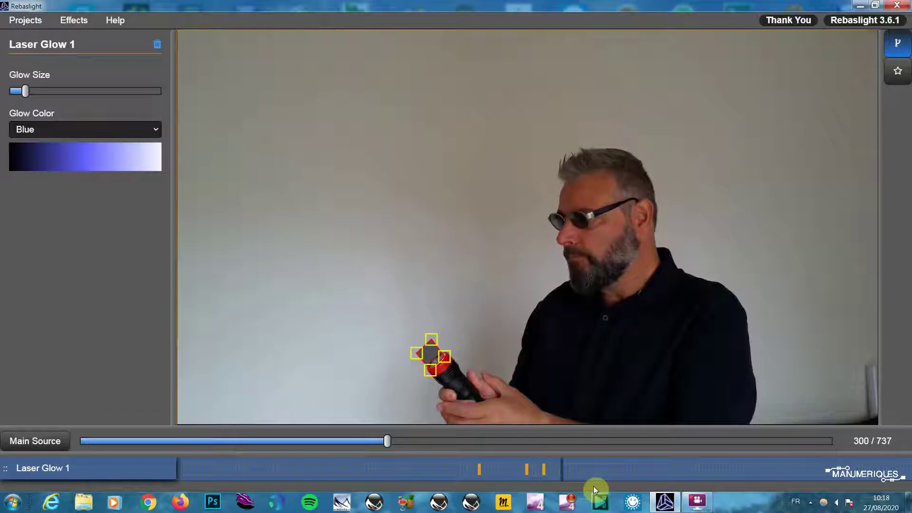
pyautogui.moveTo(431, 339)
pyautogui.mouseDown()
pyautogui.moveTo(416, 314)
pyautogui.moveTo(445, 360)
pyautogui.moveTo(407, 311)
pyautogui.mouseUp()
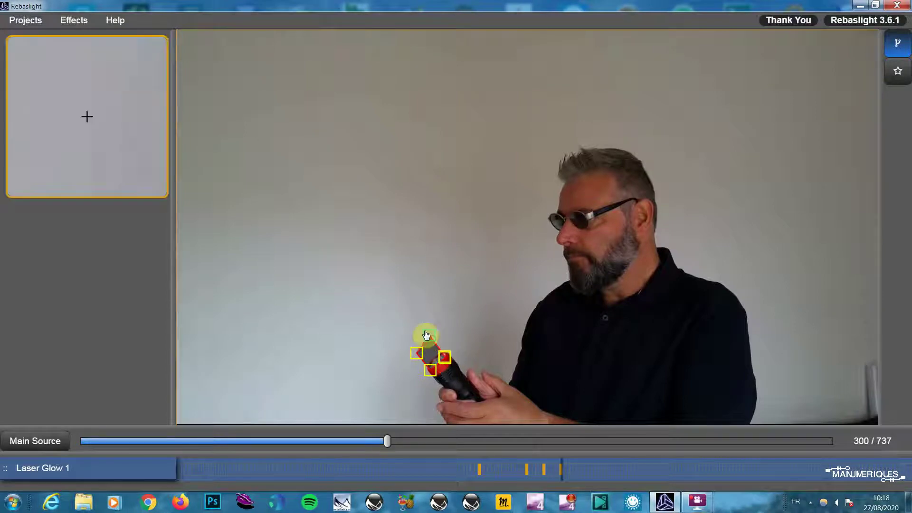
# Add a left-edge vertex and shape the laser into a blade reaching up-left from the flashlight
pyautogui.moveTo(420, 360); pyautogui.dragTo(391, 318)
pyautogui.click(406, 309)
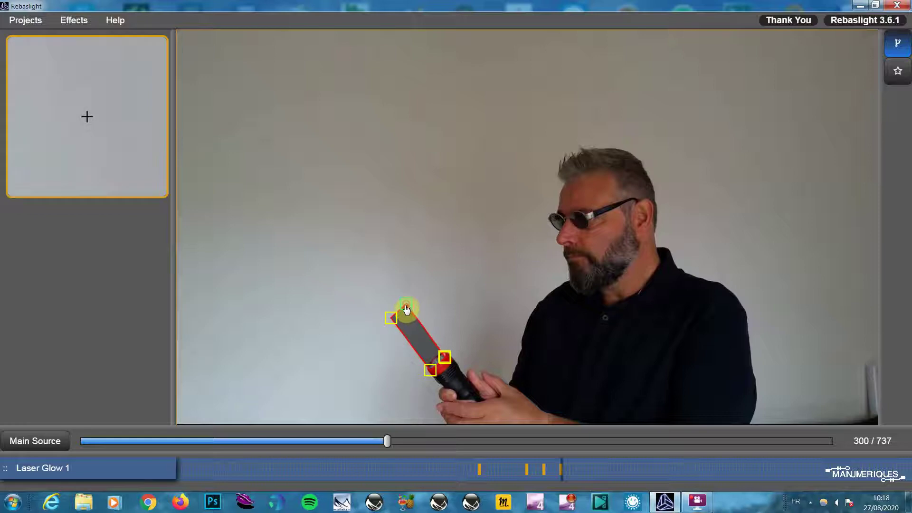
pyautogui.click(397, 320)
pyautogui.moveTo(397, 320); pyautogui.dragTo(391, 321)
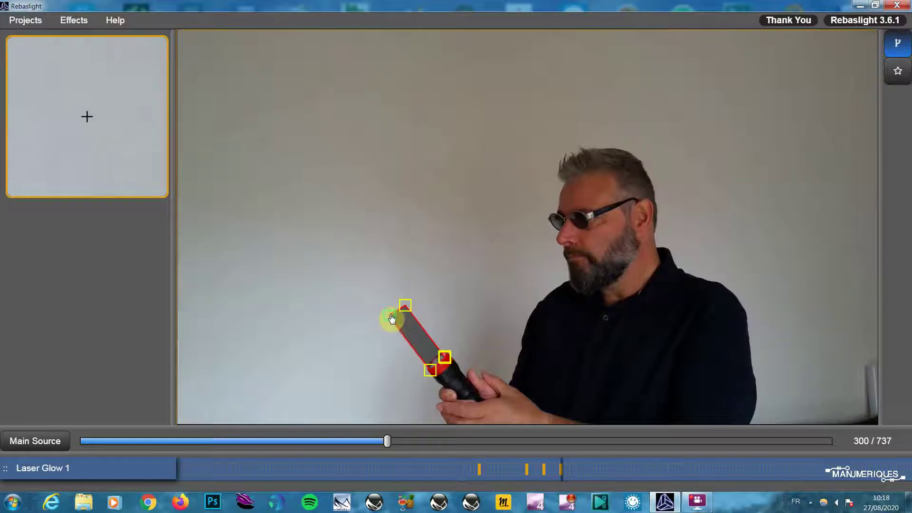
pyautogui.moveTo(390, 321); pyautogui.dragTo(390, 316)
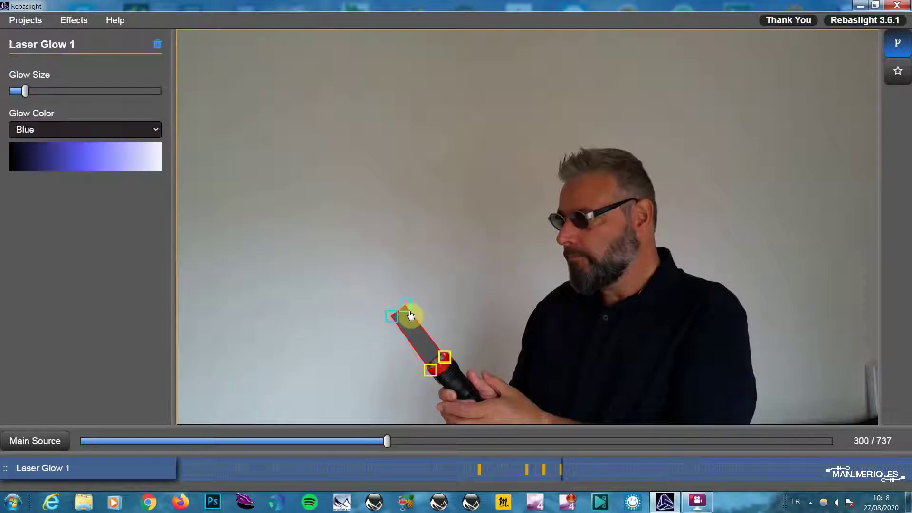
pyautogui.moveTo(404, 308); pyautogui.dragTo(404, 309)
# At frame 305, drag both top vertices up-left onto the wall to form a long bar
pyautogui.press('Right')
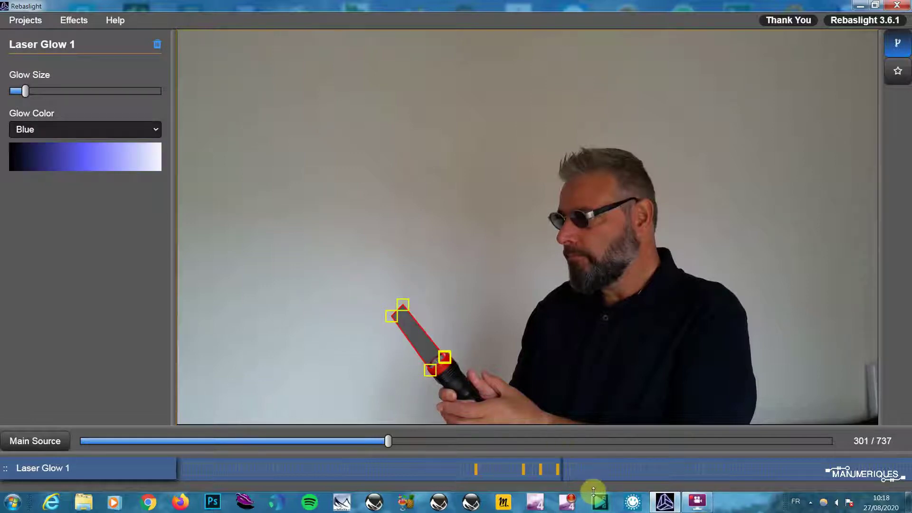
pyautogui.press('Right')
pyautogui.press('Right')
pyautogui.press('Right')
pyautogui.press('Right')
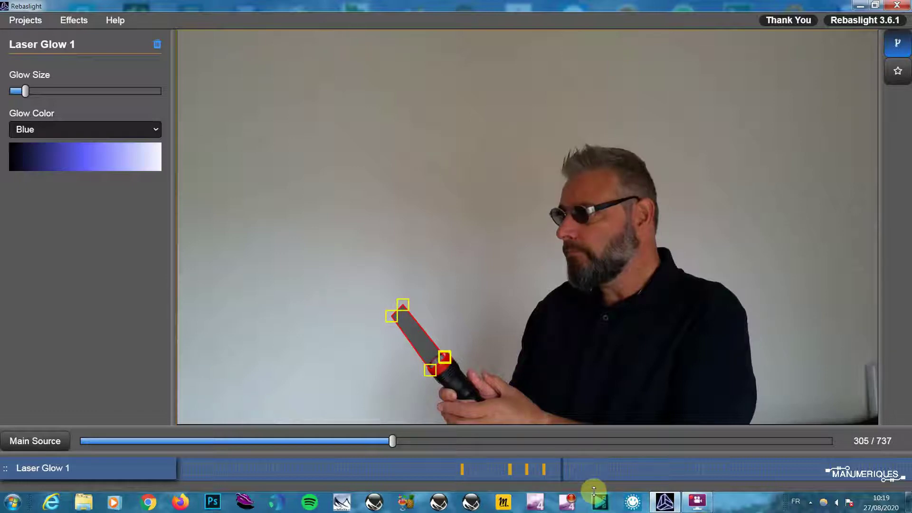
pyautogui.moveTo(404, 307); pyautogui.dragTo(372, 268)
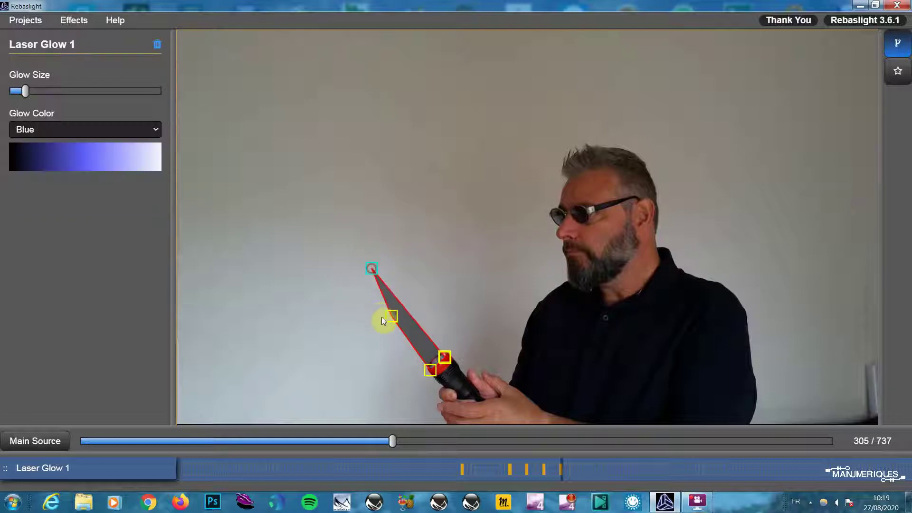
pyautogui.moveTo(389, 313); pyautogui.dragTo(359, 283)
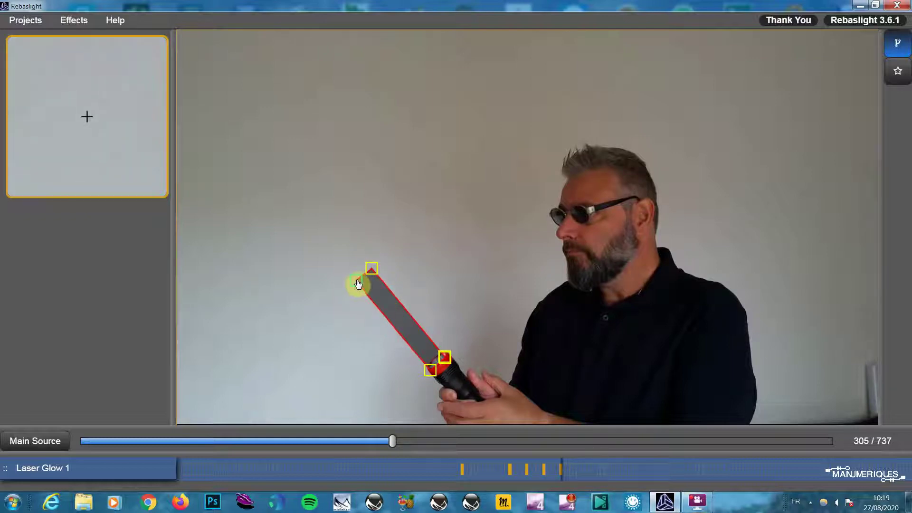
pyautogui.moveTo(359, 284); pyautogui.dragTo(370, 272)
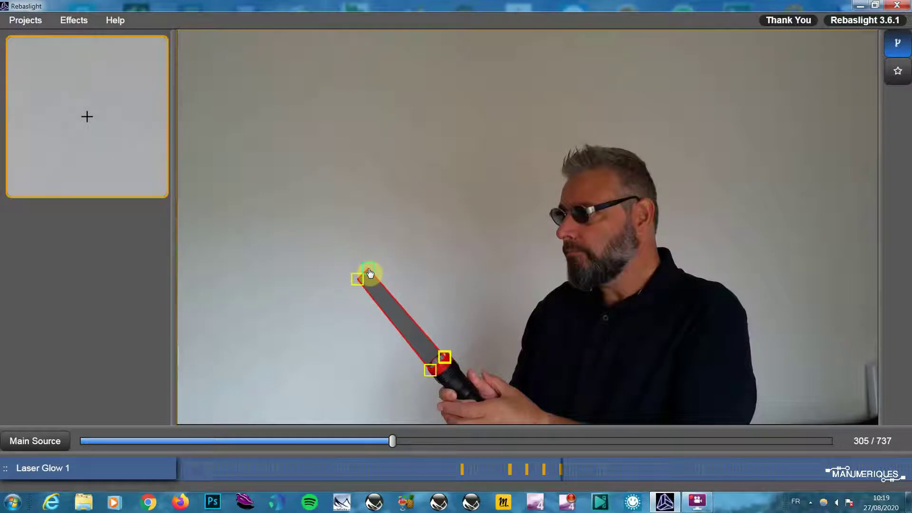
pyautogui.moveTo(370, 272); pyautogui.dragTo(369, 268)
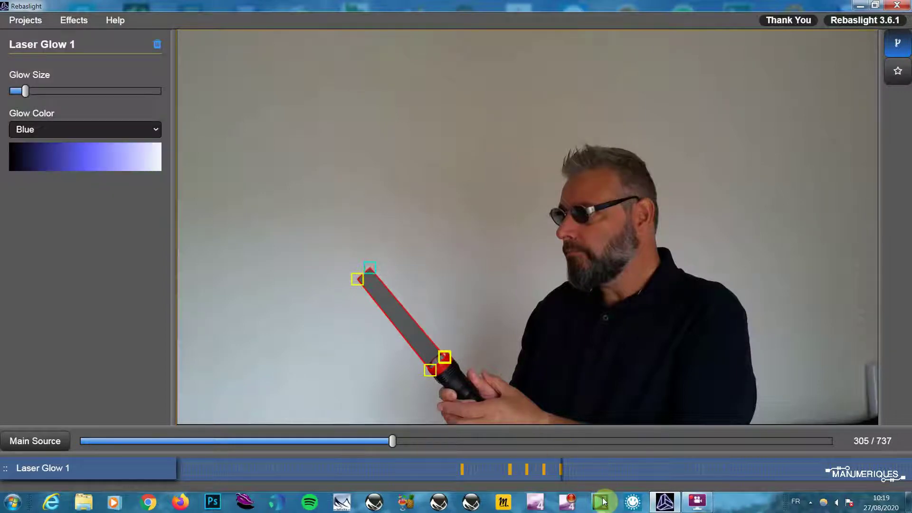
# Preview the blade, then at frame 310 extend its top corners farther up-left and close the shape
pyautogui.click(905, 75)
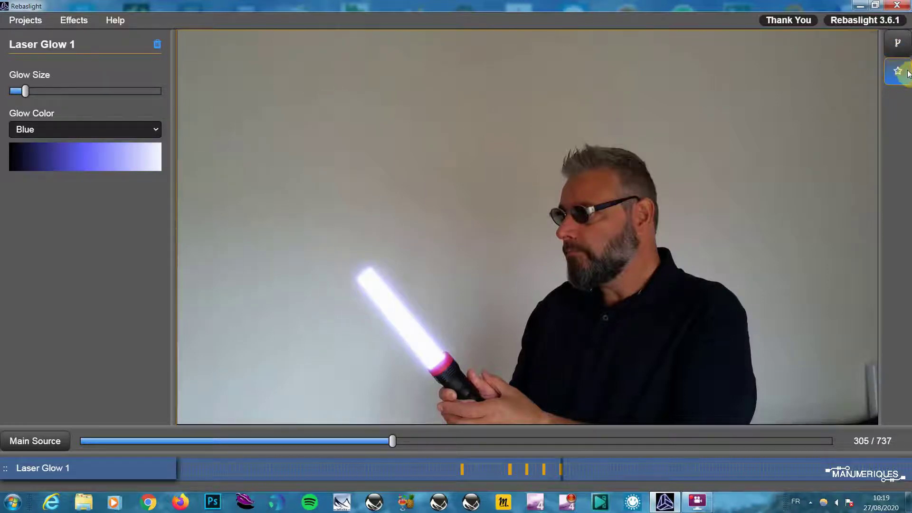
pyautogui.click(906, 76)
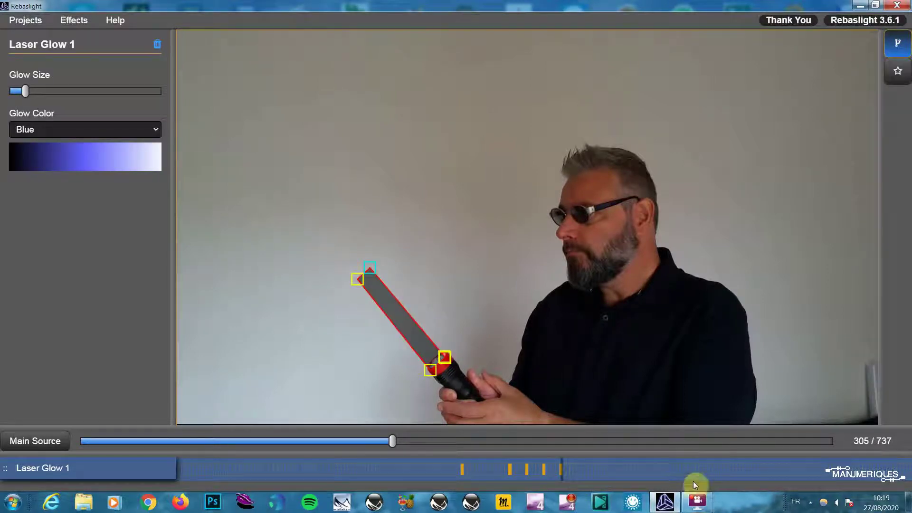
pyautogui.press('Right')
pyautogui.press('Right')
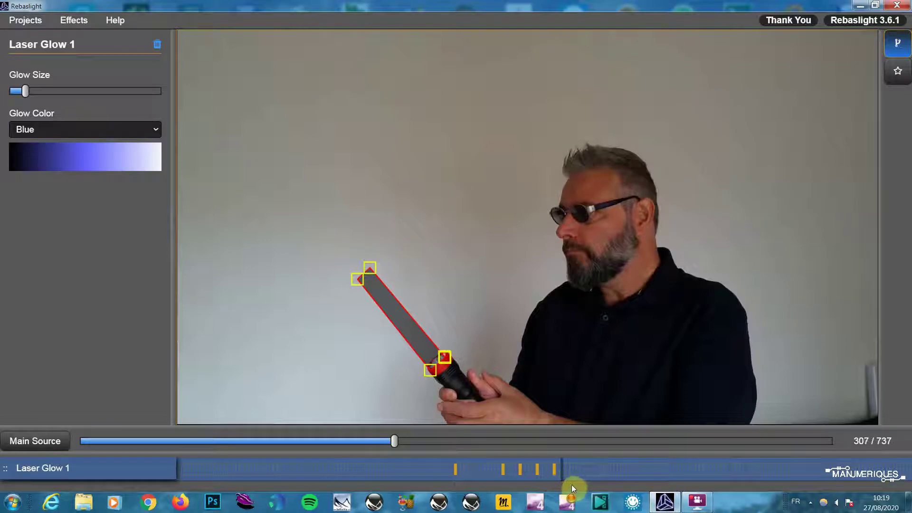
pyautogui.press('Right')
pyautogui.press('Right')
pyautogui.press('Right')
pyautogui.press('Right')
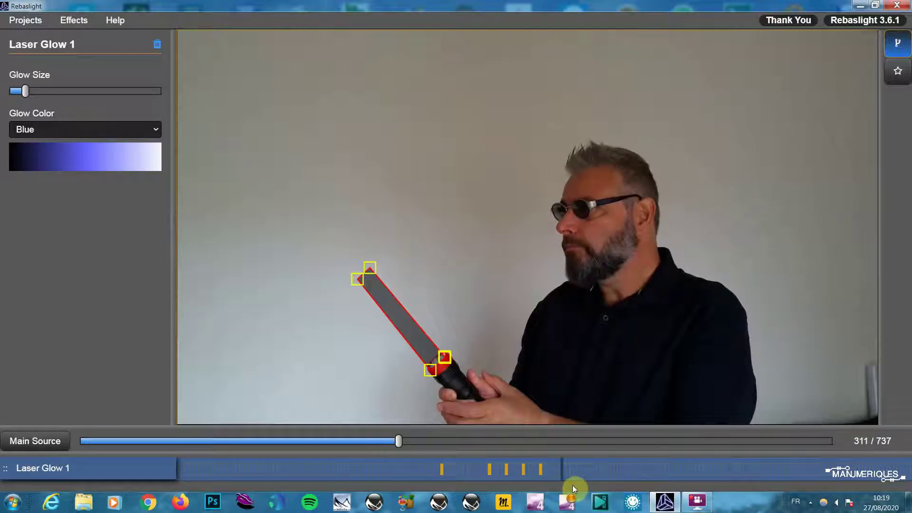
pyautogui.press('Left')
pyautogui.moveTo(369, 268); pyautogui.dragTo(342, 240)
pyautogui.moveTo(363, 287); pyautogui.dragTo(332, 254)
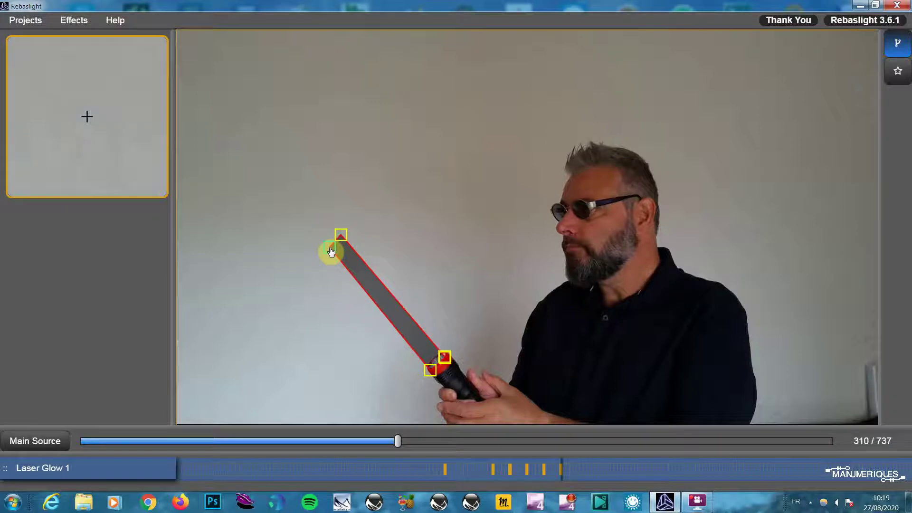
pyautogui.moveTo(331, 252); pyautogui.dragTo(341, 239)
pyautogui.click(341, 238)
# At frame 316, lengthen the blade further up-left along the beam and preview the glow
pyautogui.press('space')
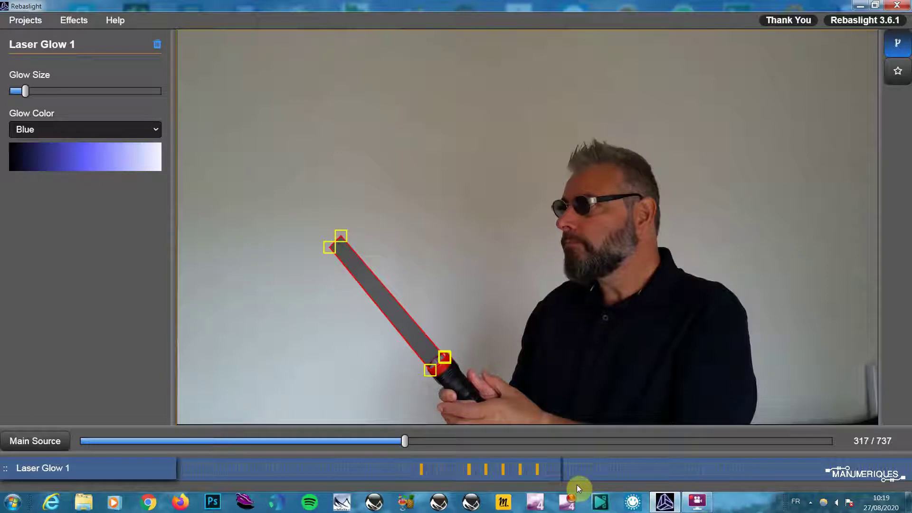
pyautogui.press('Left')
pyautogui.press('Left')
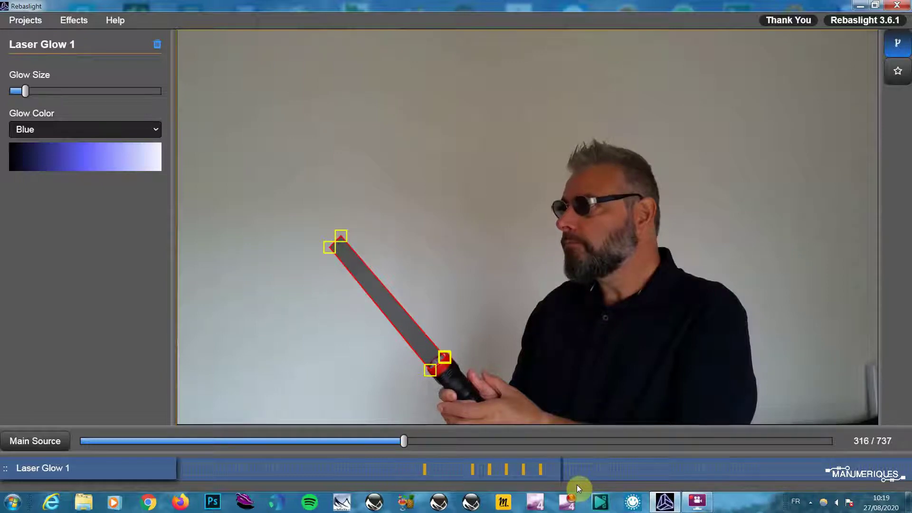
pyautogui.moveTo(345, 238); pyautogui.dragTo(306, 194)
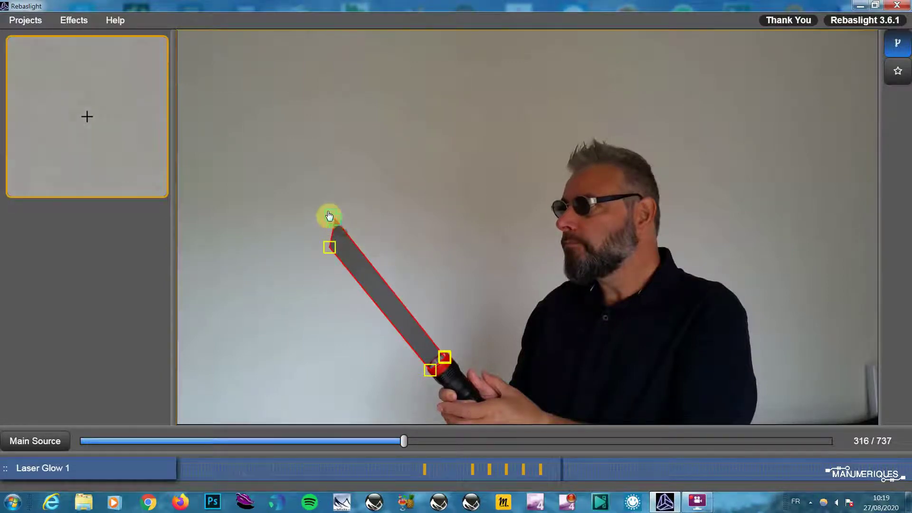
pyautogui.moveTo(325, 247); pyautogui.dragTo(294, 204)
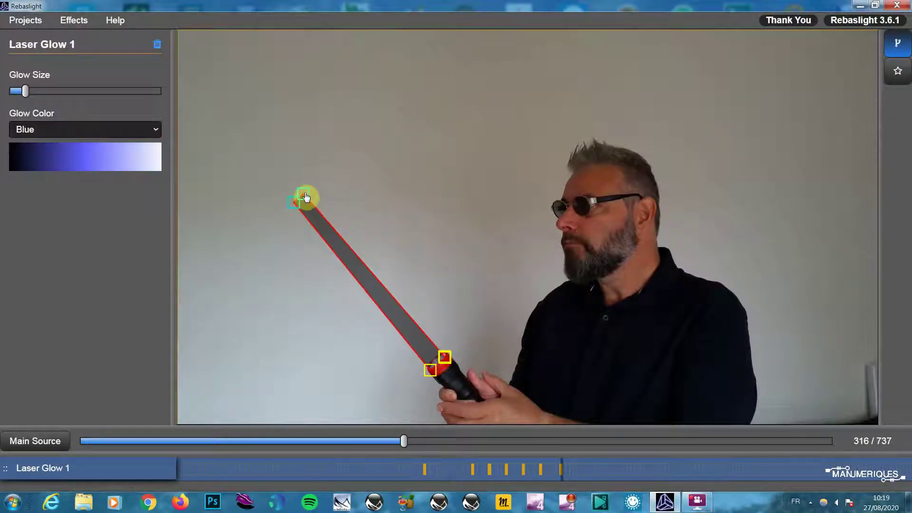
pyautogui.click(886, 73)
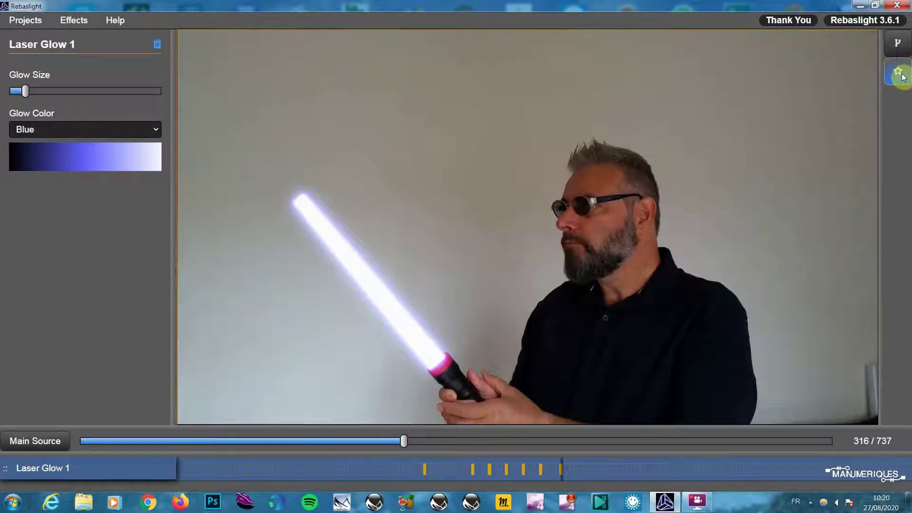
# Advance two frames, move both top corners of the beam up-left, and preview the glow
pyautogui.click(898, 43)
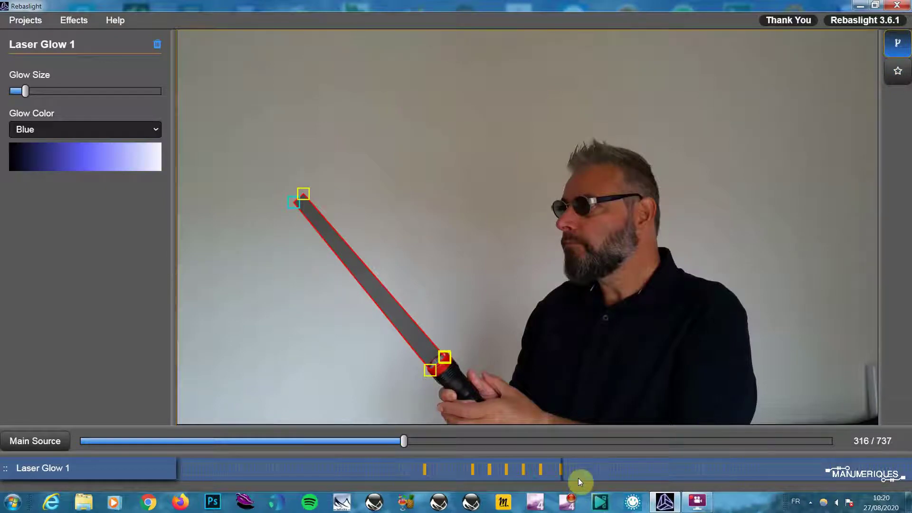
pyautogui.press('Right')
pyautogui.press('Right')
pyautogui.press('Right')
pyautogui.press('Right')
pyautogui.press('Right')
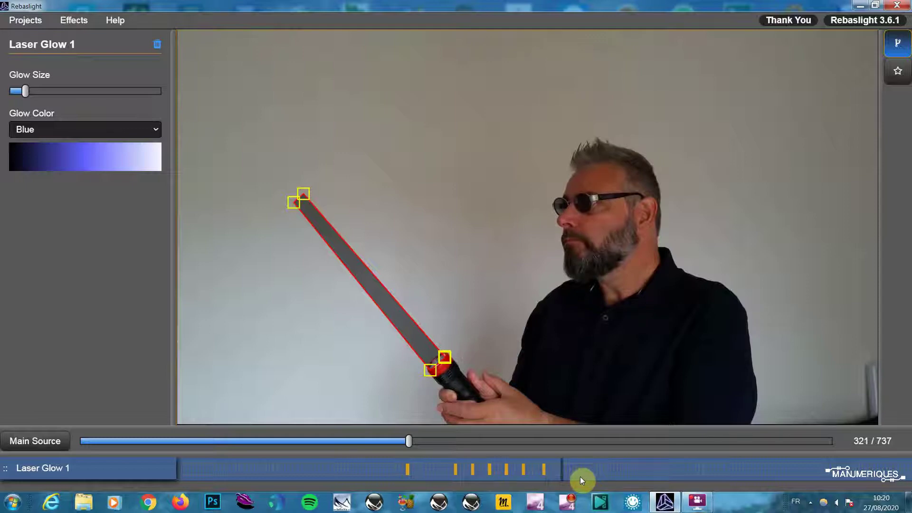
pyautogui.press('Right')
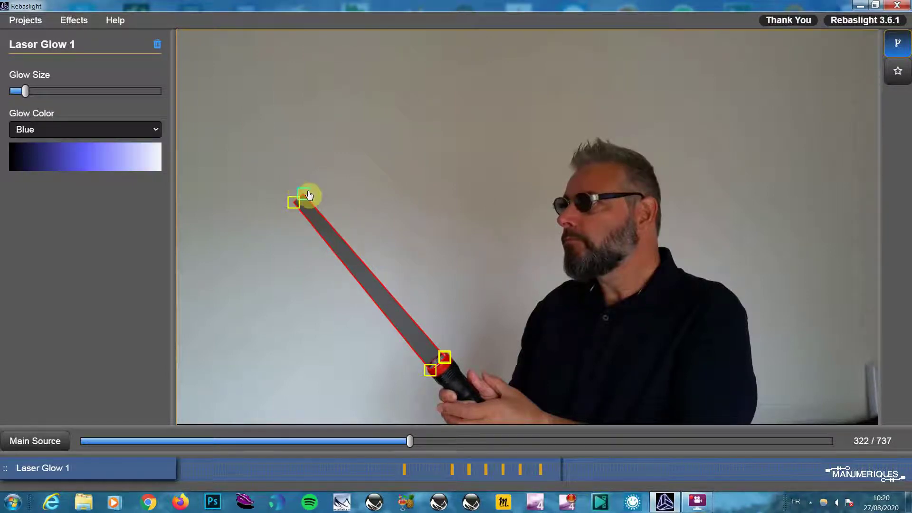
pyautogui.moveTo(309, 195); pyautogui.dragTo(269, 157)
pyautogui.moveTo(295, 197)
pyautogui.mouseDown()
pyautogui.moveTo(256, 170)
pyautogui.moveTo(264, 159)
pyautogui.mouseUp()
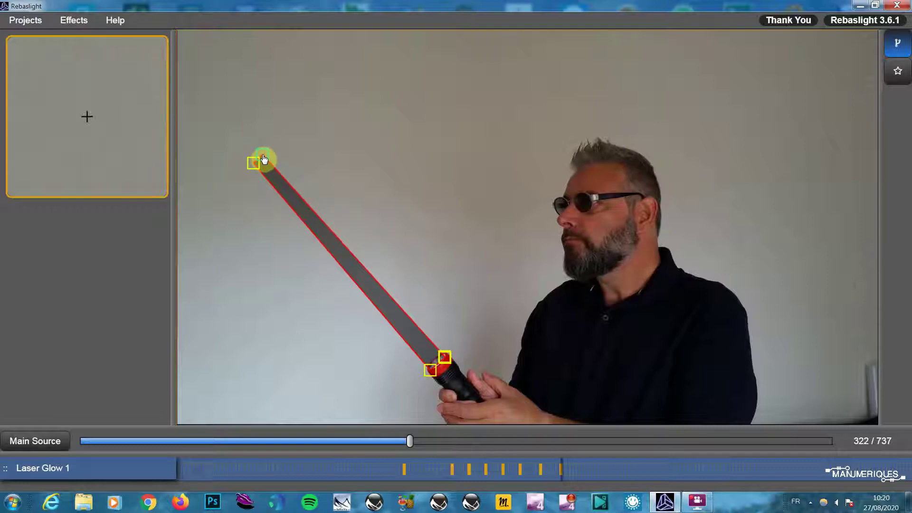
pyautogui.moveTo(264, 159); pyautogui.dragTo(263, 156)
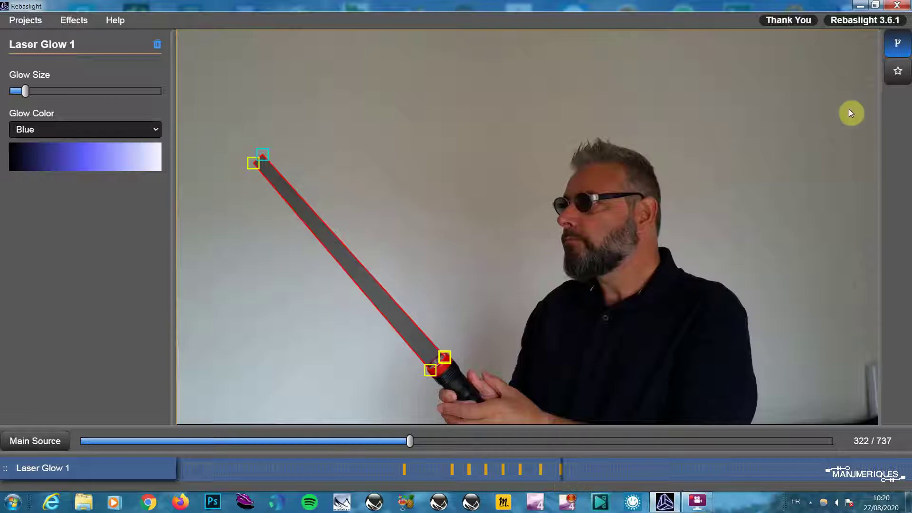
pyautogui.click(900, 72)
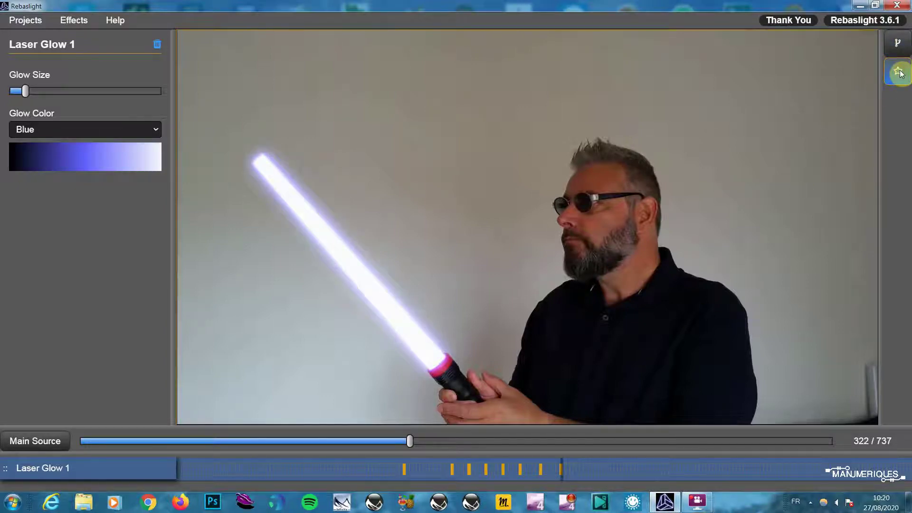
pyautogui.click(898, 42)
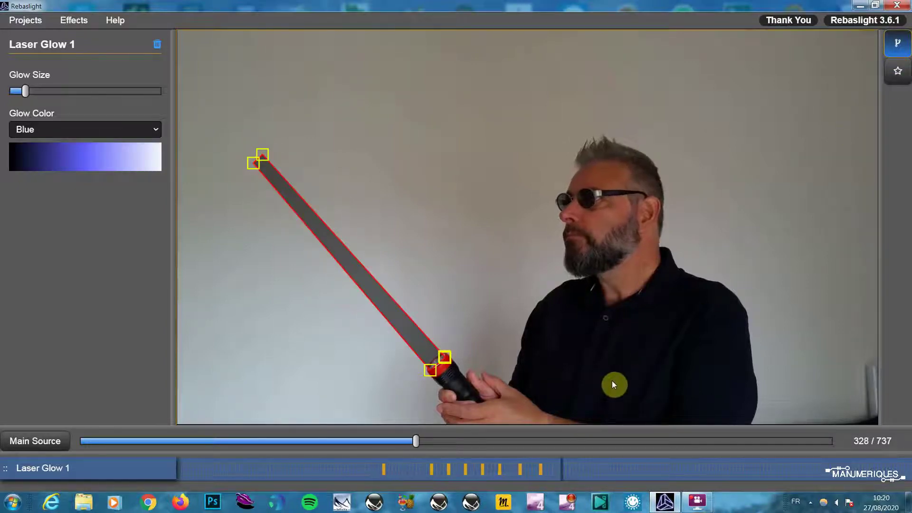
# Extend the beam's top end further up-left, set its lower end on the flashlight, and preview
pyautogui.moveTo(263, 155); pyautogui.dragTo(234, 124)
pyautogui.moveTo(255, 168); pyautogui.dragTo(224, 130)
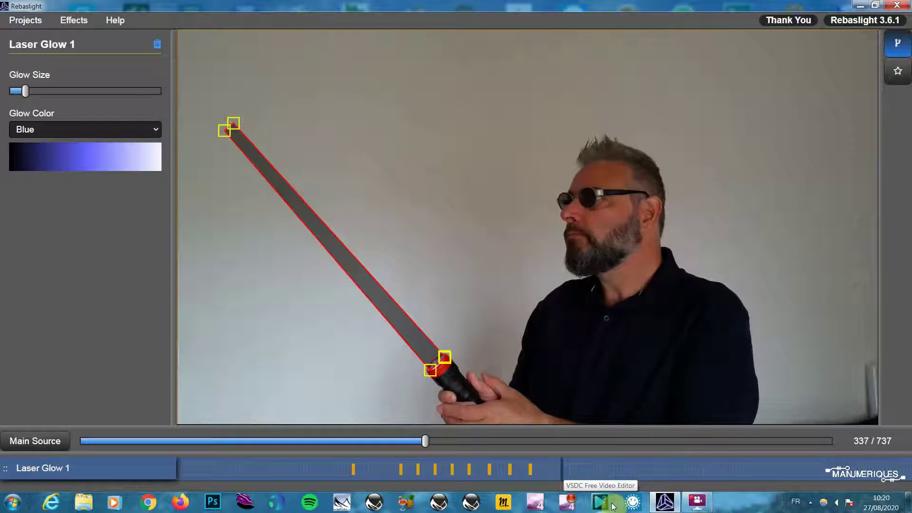
pyautogui.moveTo(430, 370); pyautogui.dragTo(445, 357)
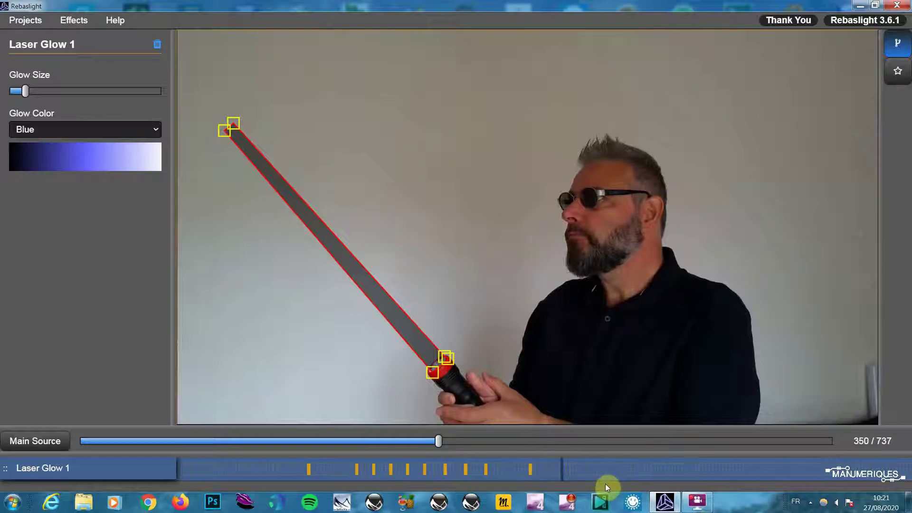
pyautogui.click(898, 71)
pyautogui.click(898, 43)
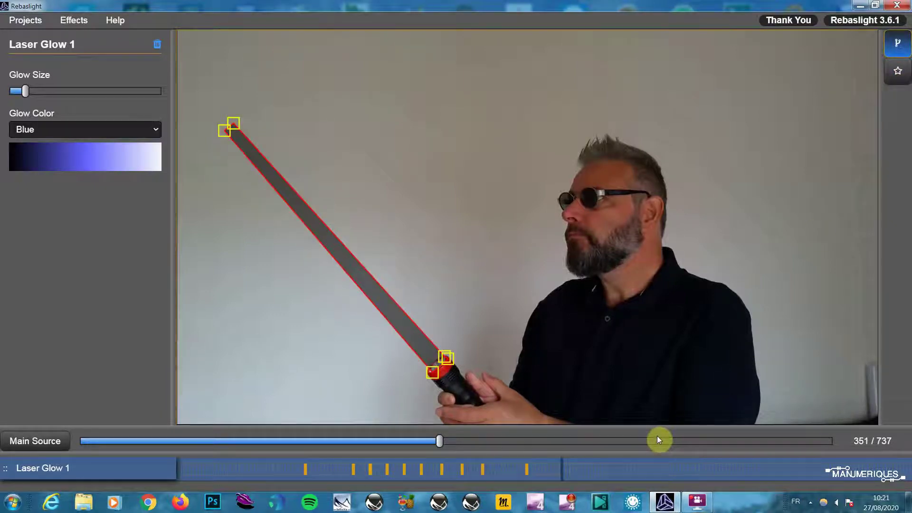
# Step forward to frame 369, realign both beam ends with the flashlight, and preview the saber
pyautogui.press('Right')
pyautogui.moveTo(433, 372)
pyautogui.mouseDown()
pyautogui.moveTo(454, 371)
pyautogui.moveTo(444, 361)
pyautogui.moveTo(432, 377)
pyautogui.moveTo(439, 364)
pyautogui.mouseUp()
pyautogui.press('Right')
pyautogui.press('Right')
pyautogui.press('Right')
pyautogui.press('Right')
pyautogui.press('Right')
pyautogui.moveTo(225, 130)
pyautogui.mouseDown()
pyautogui.moveTo(215, 135)
pyautogui.moveTo(224, 127)
pyautogui.mouseUp()
pyautogui.press('Right')
pyautogui.press('Right')
pyautogui.press('Right')
pyautogui.moveTo(426, 376)
pyautogui.mouseDown()
pyautogui.moveTo(418, 386)
pyautogui.moveTo(431, 370)
pyautogui.mouseUp()
pyautogui.moveTo(215, 135)
pyautogui.mouseDown()
pyautogui.moveTo(204, 139)
pyautogui.moveTo(212, 135)
pyautogui.mouseUp()
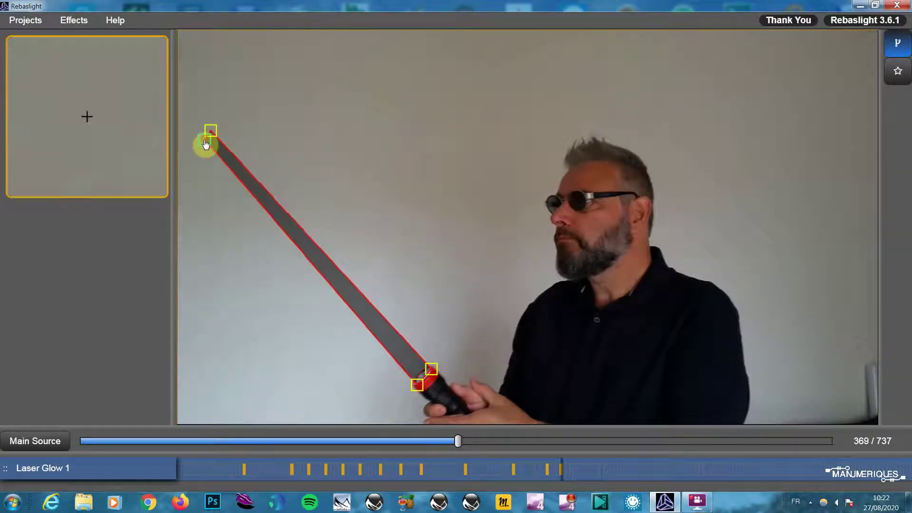
pyautogui.moveTo(212, 138); pyautogui.dragTo(212, 139)
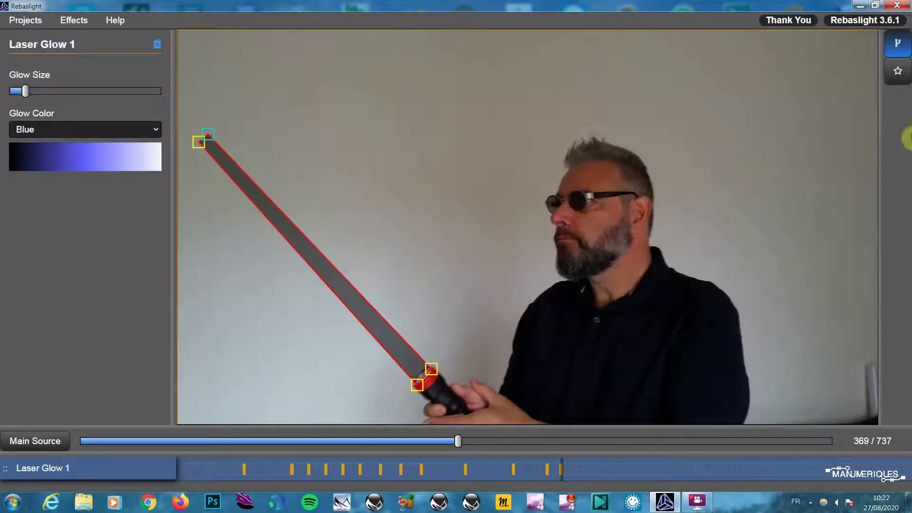
pyautogui.click(898, 73)
pyautogui.click(898, 74)
pyautogui.click(897, 74)
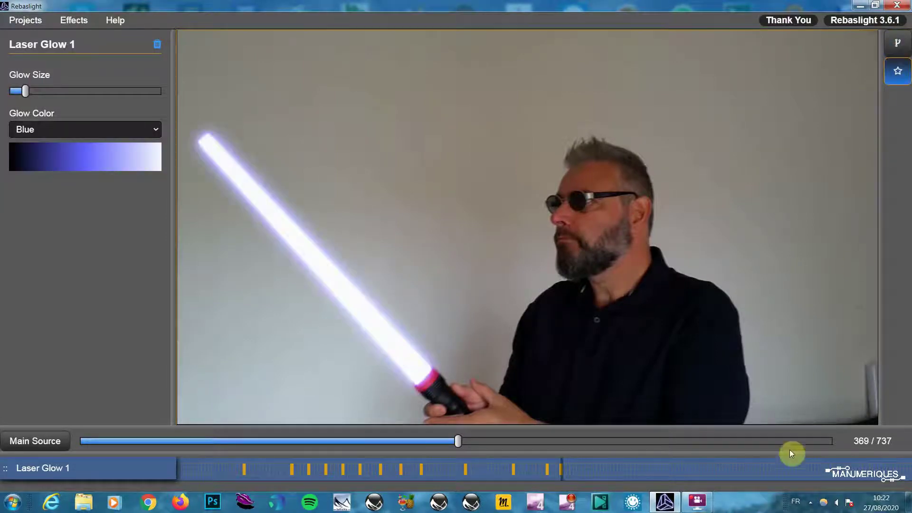
# Back in pen mode, fit the blade's lower and top ends onto the flashlight for two frames
pyautogui.click(904, 46)
pyautogui.moveTo(414, 389); pyautogui.dragTo(412, 388)
pyautogui.moveTo(206, 138); pyautogui.dragTo(202, 141)
pyautogui.press('Right')
pyautogui.press('Right')
pyautogui.moveTo(415, 391)
pyautogui.mouseDown()
pyautogui.moveTo(404, 391)
pyautogui.moveTo(420, 374)
pyautogui.mouseUp()
pyautogui.moveTo(202, 138); pyautogui.dragTo(194, 150)
pyautogui.click(196, 151)
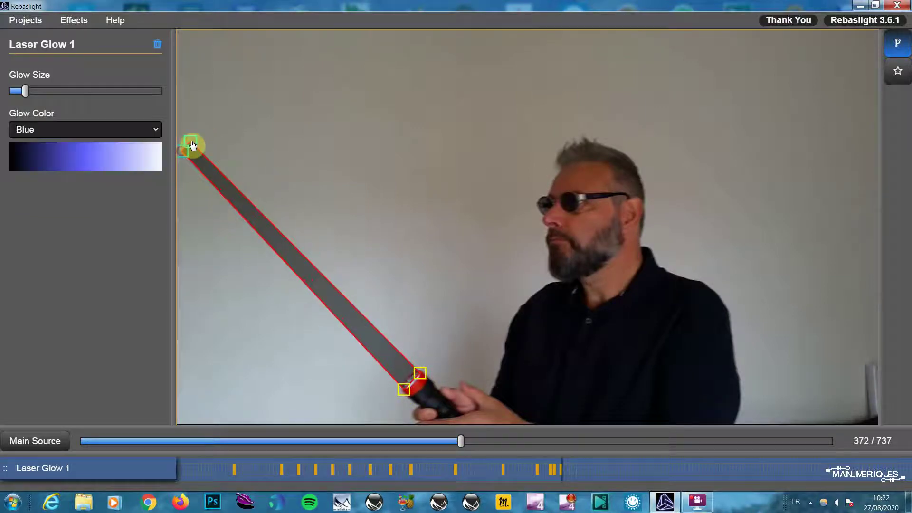
# Compare neighbouring frames, then move the blade's bottom end up-left onto the flashlight and adjust the top
pyautogui.press('Right')
pyautogui.press('Left')
pyautogui.press('Right')
pyautogui.press('Right')
pyautogui.press('Left')
pyautogui.press('Left')
pyautogui.press('Left')
pyautogui.press('Left')
pyautogui.press('Left')
pyautogui.press('Right')
pyautogui.press('Right')
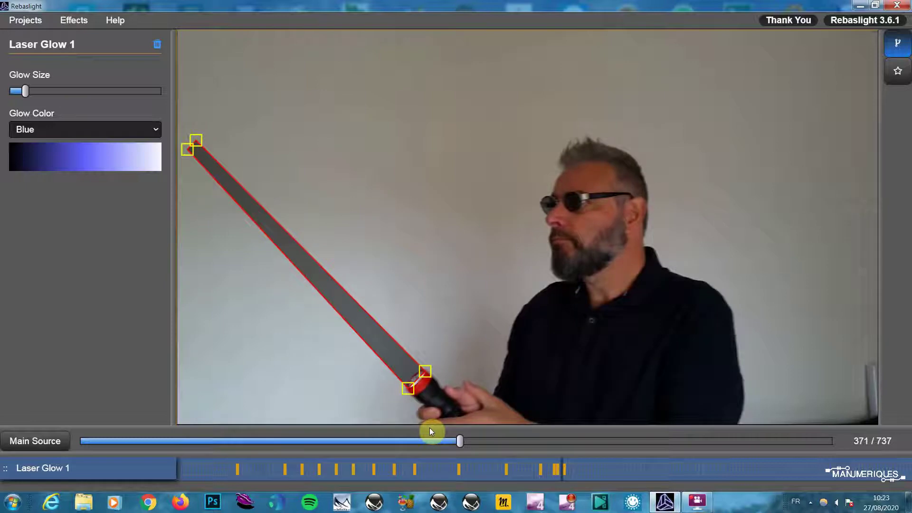
pyautogui.press('Right')
pyautogui.press('Right')
pyautogui.moveTo(410, 397)
pyautogui.mouseDown()
pyautogui.moveTo(398, 386)
pyautogui.moveTo(413, 370)
pyautogui.moveTo(397, 388)
pyautogui.mouseUp()
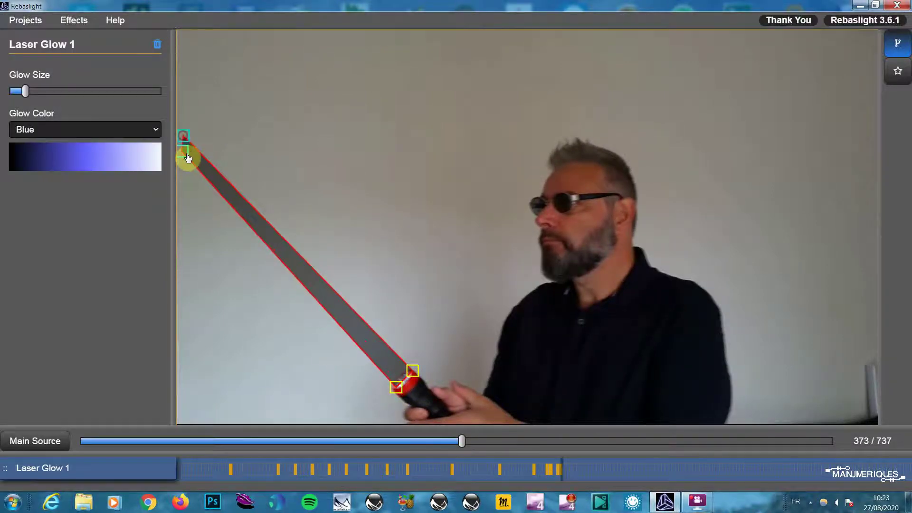
pyautogui.moveTo(187, 140); pyautogui.dragTo(185, 137)
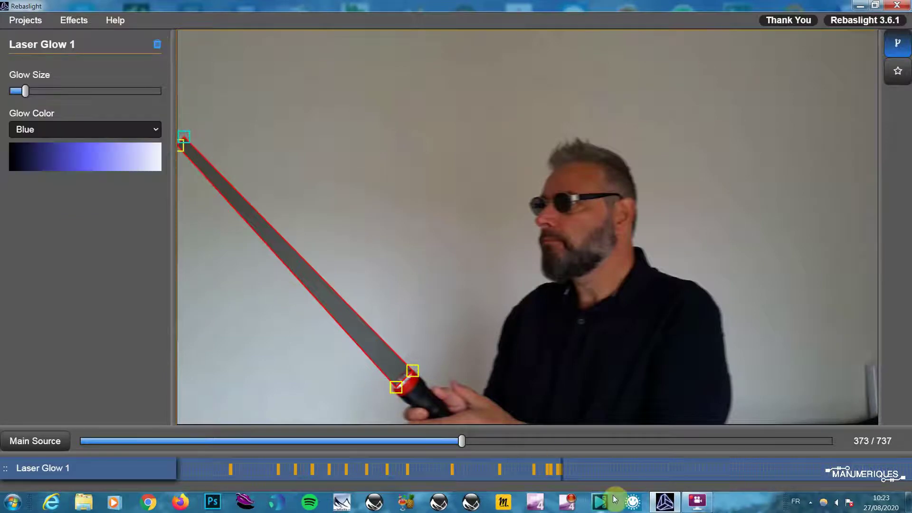
# On the next two frames, realign the blade's bottom end with the flashlight
pyautogui.press('Right')
pyautogui.moveTo(393, 393); pyautogui.dragTo(401, 378)
pyautogui.moveTo(184, 143); pyautogui.dragTo(170, 147)
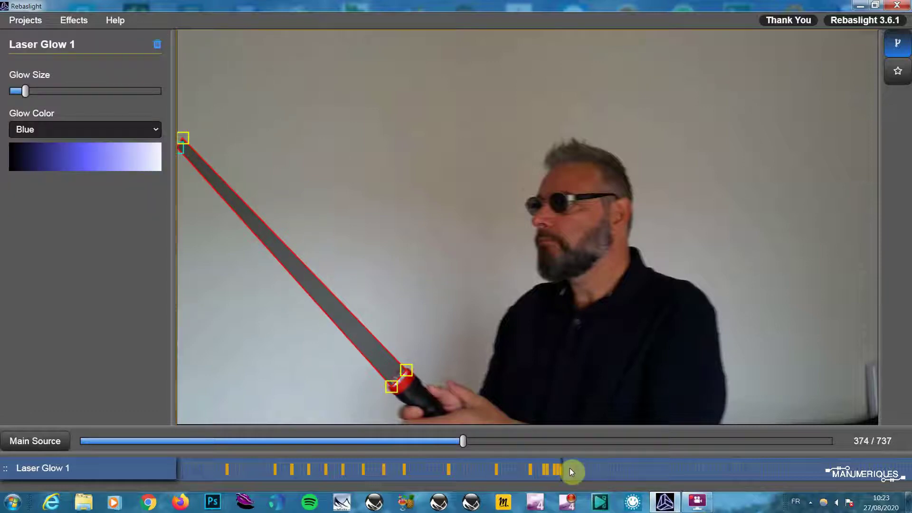
pyautogui.press('Right')
pyautogui.moveTo(391, 392)
pyautogui.mouseDown()
pyautogui.moveTo(401, 374)
pyautogui.moveTo(411, 383)
pyautogui.mouseUp()
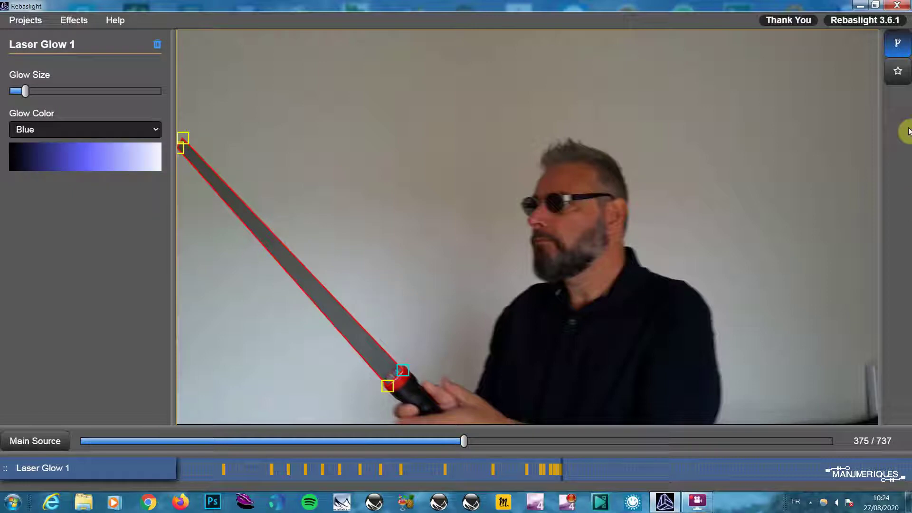
# Preview the glowing blue saber, then refit its lower end and raise its top on later frames
pyautogui.click(903, 76)
pyautogui.click(898, 41)
pyautogui.press('Right')
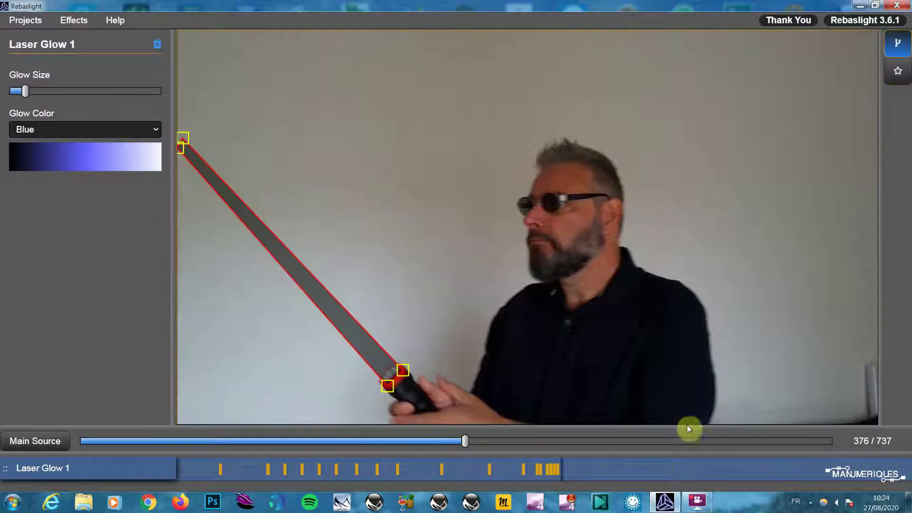
pyautogui.moveTo(387, 387)
pyautogui.mouseDown()
pyautogui.moveTo(402, 373)
pyautogui.moveTo(384, 380)
pyautogui.moveTo(399, 369)
pyautogui.moveTo(386, 363)
pyautogui.mouseUp()
pyautogui.press('Right')
pyautogui.press('Right')
pyautogui.moveTo(183, 139); pyautogui.dragTo(184, 132)
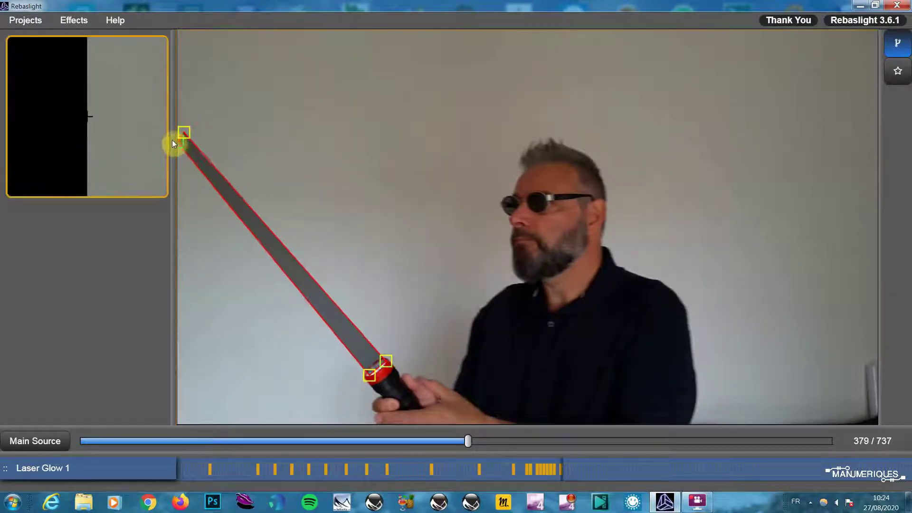
# Over two more frames, move the blade's lower end onto the flashlight and adjust its top end
pyautogui.press('Right')
pyautogui.press('Right')
pyautogui.moveTo(369, 376)
pyautogui.mouseDown()
pyautogui.moveTo(377, 380)
pyautogui.moveTo(400, 360)
pyautogui.mouseUp()
pyautogui.press('Right')
pyautogui.press('Right')
pyautogui.moveTo(190, 129)
pyautogui.mouseDown()
pyautogui.moveTo(182, 137)
pyautogui.moveTo(198, 128)
pyautogui.moveTo(186, 127)
pyautogui.mouseUp()
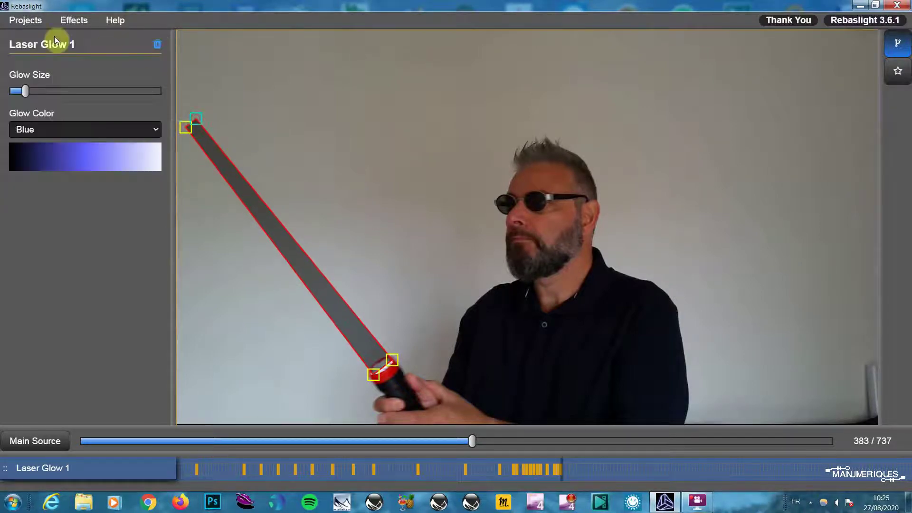
# Save the Rebaslight project and dismiss the save confirmation
pyautogui.click(25, 20)
pyautogui.click(34, 209)
pyautogui.click(362, 162)
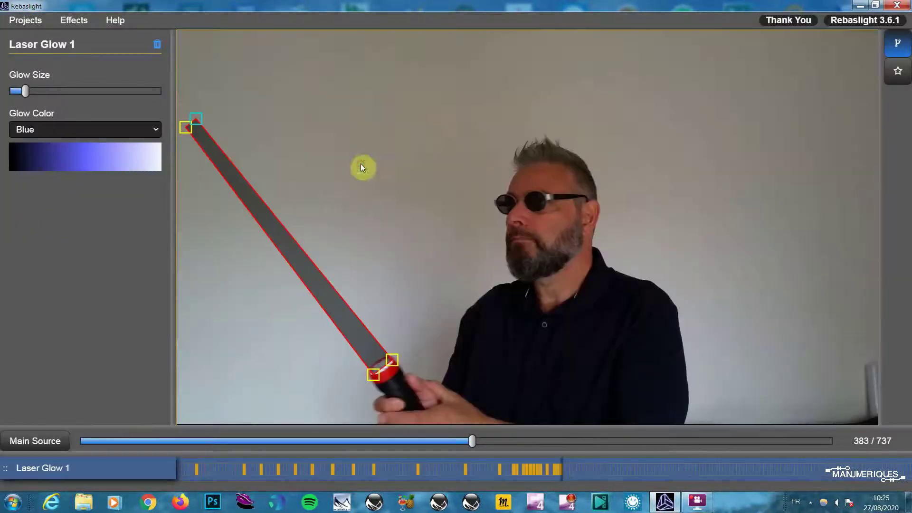
# On the next frame, shift the blade's bottom and top ends slightly, then preview the glow
pyautogui.press('Right')
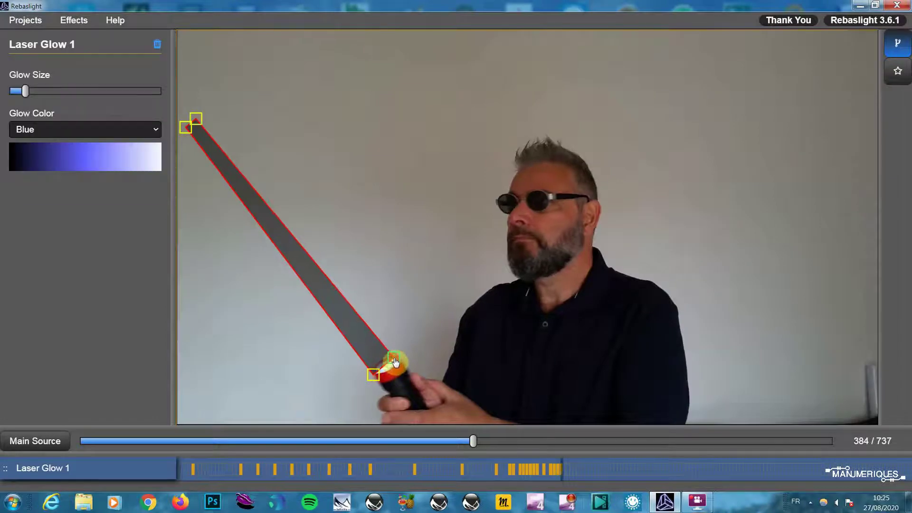
pyautogui.moveTo(391, 360); pyautogui.dragTo(398, 358)
pyautogui.moveTo(196, 119); pyautogui.dragTo(198, 123)
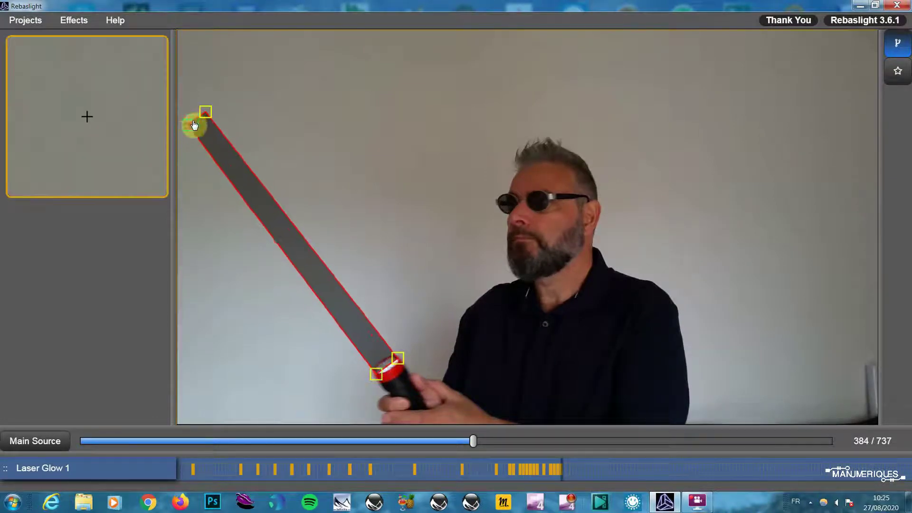
pyautogui.click(898, 73)
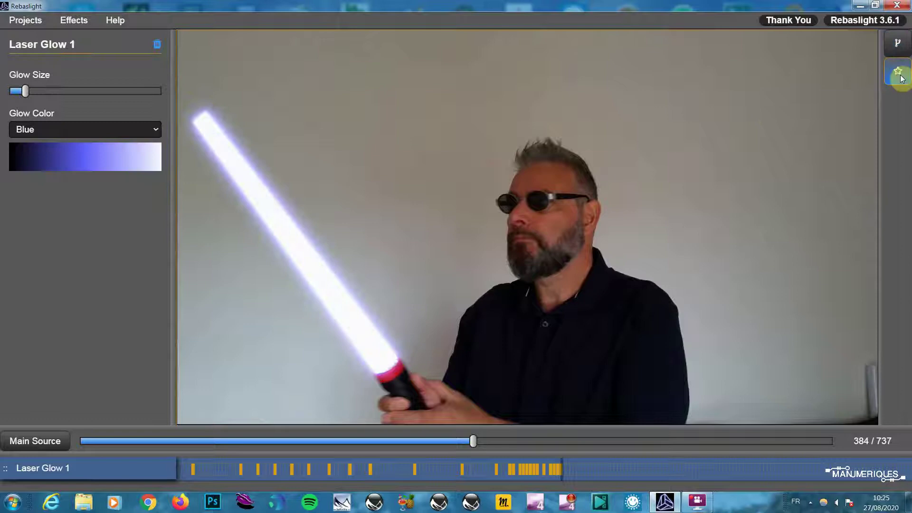
pyautogui.click(899, 37)
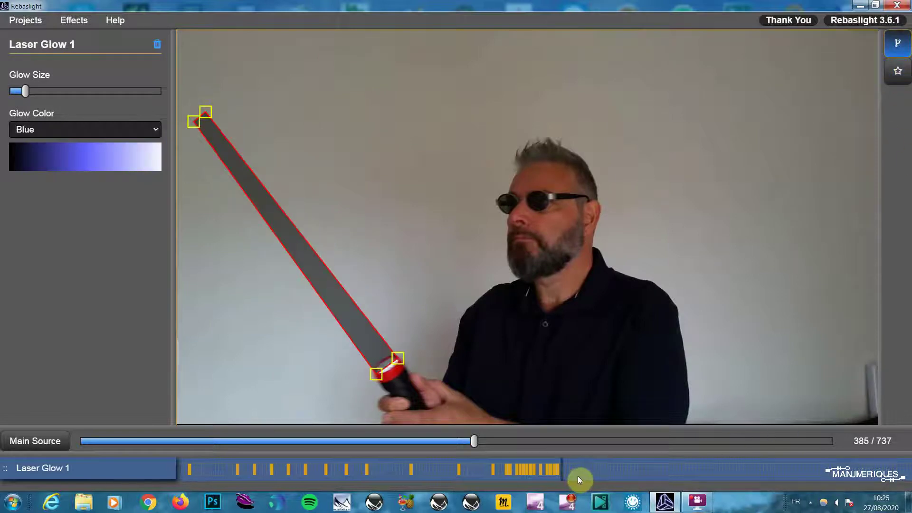
# On the following frame, raise the blade's top corners to follow the flashlight and preview it
pyautogui.press('Right')
pyautogui.moveTo(398, 357)
pyautogui.mouseDown()
pyautogui.moveTo(411, 360)
pyautogui.moveTo(393, 376)
pyautogui.mouseUp()
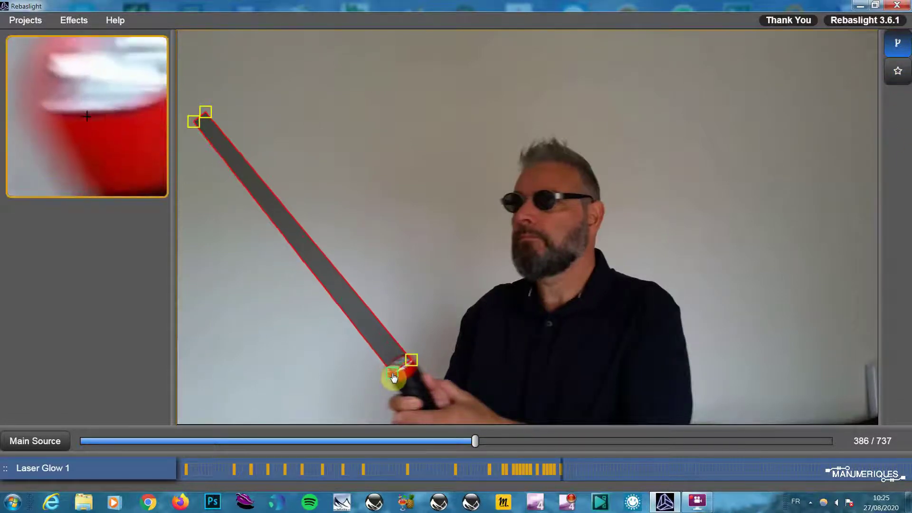
pyautogui.moveTo(205, 112)
pyautogui.mouseDown()
pyautogui.moveTo(236, 90)
pyautogui.moveTo(223, 106)
pyautogui.moveTo(224, 97)
pyautogui.mouseUp()
pyautogui.moveTo(236, 90); pyautogui.dragTo(222, 90)
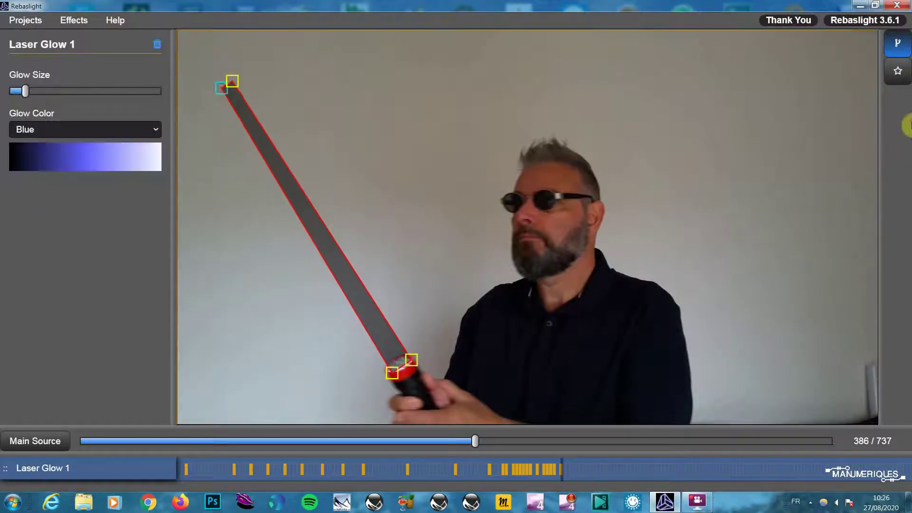
pyautogui.click(898, 72)
pyautogui.click(898, 43)
# Refit the blade's bottom and top corners across two frames as the flashlight rises, then preview
pyautogui.moveTo(413, 367); pyautogui.dragTo(400, 374)
pyautogui.moveTo(232, 81)
pyautogui.mouseDown()
pyautogui.moveTo(250, 75)
pyautogui.moveTo(239, 77)
pyautogui.mouseUp()
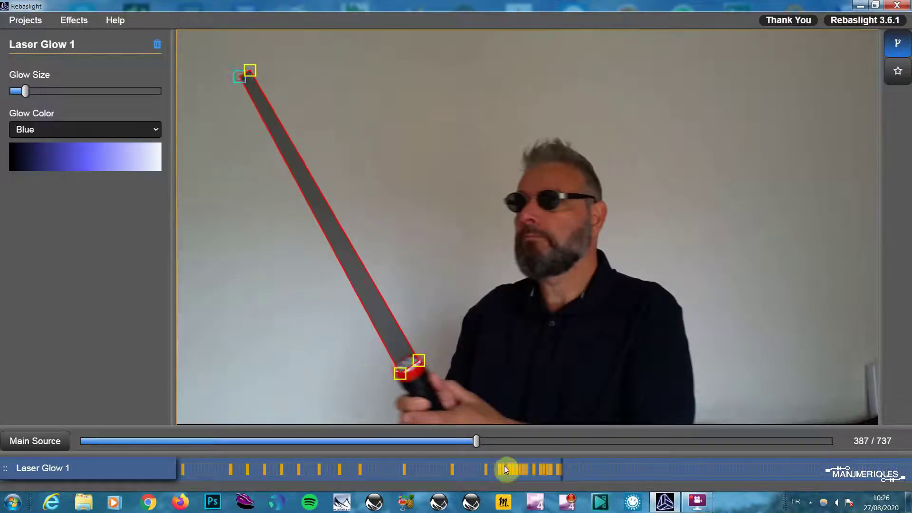
pyautogui.press('Right')
pyautogui.moveTo(419, 361)
pyautogui.mouseDown()
pyautogui.moveTo(437, 364)
pyautogui.moveTo(407, 376)
pyautogui.moveTo(417, 372)
pyautogui.mouseUp()
pyautogui.moveTo(250, 71); pyautogui.dragTo(285, 54)
pyautogui.moveTo(240, 77); pyautogui.dragTo(274, 59)
pyautogui.moveTo(417, 371); pyautogui.dragTo(416, 375)
pyautogui.moveTo(285, 55)
pyautogui.mouseDown()
pyautogui.moveTo(293, 49)
pyautogui.moveTo(285, 57)
pyautogui.mouseUp()
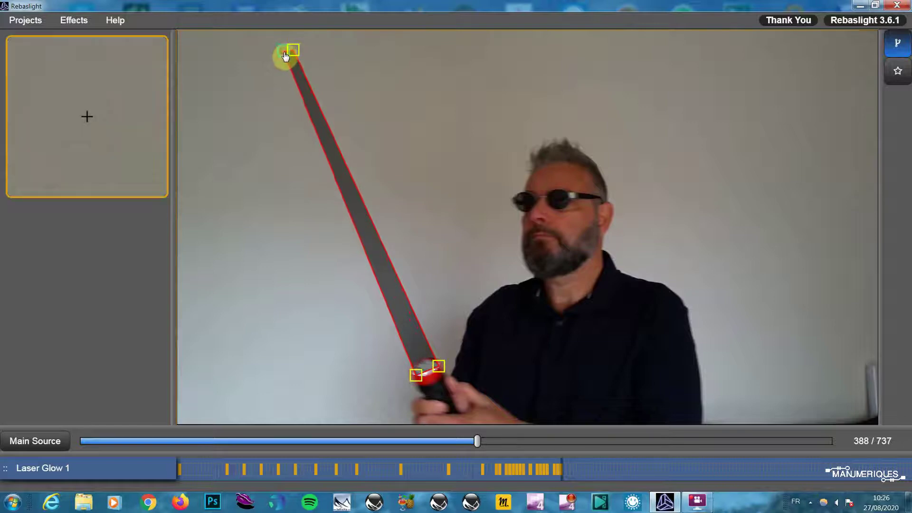
pyautogui.click(904, 73)
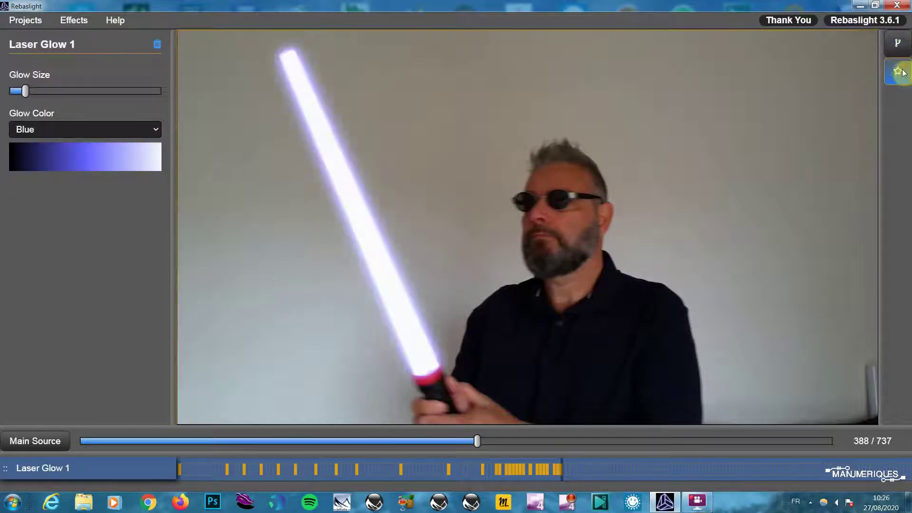
# Over the next two frames, move the blade tip and base onto the flashlight head, then preview
pyautogui.click(898, 43)
pyautogui.press('Right')
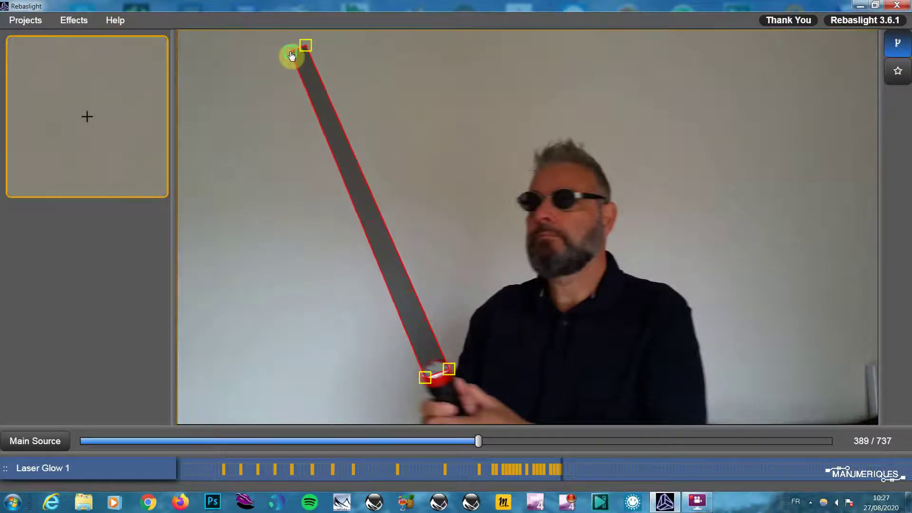
pyautogui.moveTo(291, 54); pyautogui.dragTo(291, 51)
pyautogui.press('Right')
pyautogui.moveTo(449, 370); pyautogui.dragTo(458, 370)
pyautogui.moveTo(425, 378); pyautogui.dragTo(431, 375)
pyautogui.moveTo(305, 45)
pyautogui.mouseDown()
pyautogui.moveTo(340, 36)
pyautogui.moveTo(328, 41)
pyautogui.mouseUp()
pyautogui.moveTo(431, 378); pyautogui.dragTo(461, 373)
pyautogui.click(906, 75)
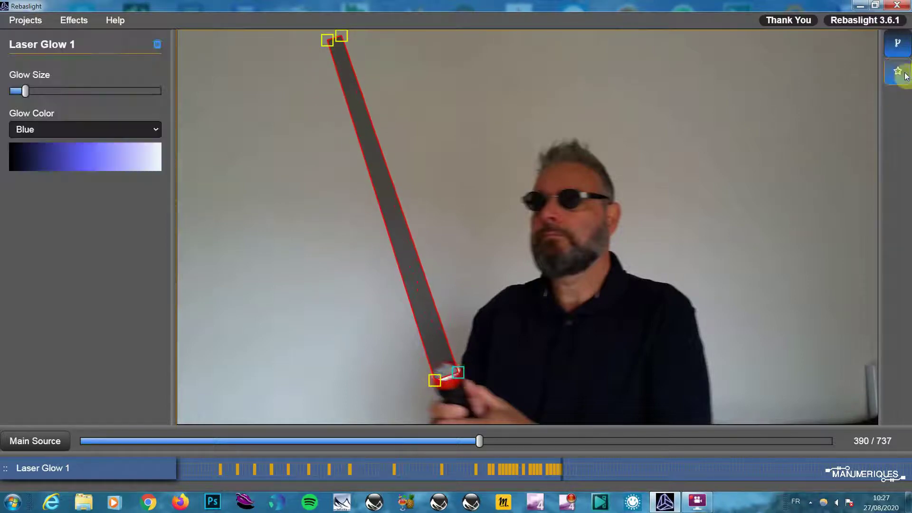
# Fine-tune the blade base and tip, then play through the frames to review the tracking
pyautogui.click(900, 50)
pyautogui.moveTo(456, 377); pyautogui.dragTo(442, 380)
pyautogui.moveTo(341, 36)
pyautogui.mouseDown()
pyautogui.moveTo(352, 34)
pyautogui.moveTo(337, 38)
pyautogui.mouseUp()
pyautogui.moveTo(442, 381); pyautogui.dragTo(445, 382)
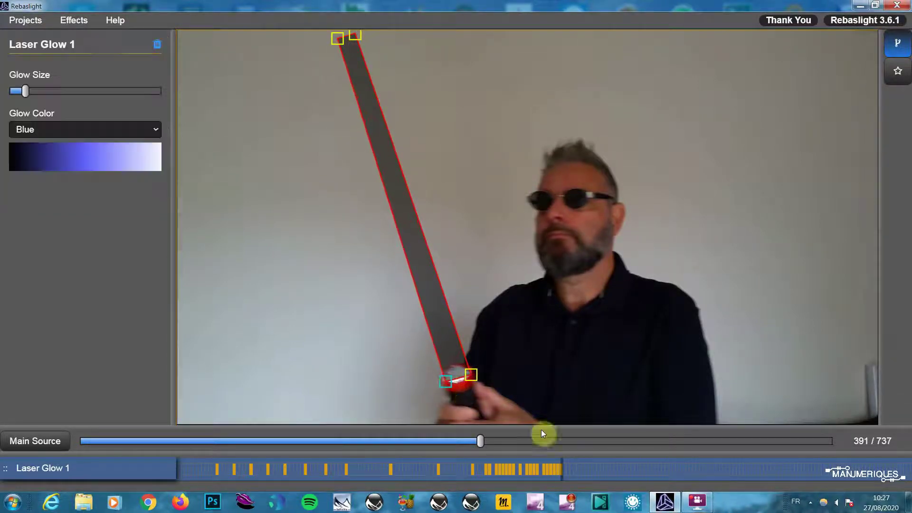
pyautogui.click(898, 71)
pyautogui.moveTo(486, 444)
pyautogui.mouseDown()
pyautogui.moveTo(300, 444)
pyautogui.moveTo(520, 445)
pyautogui.moveTo(362, 448)
pyautogui.moveTo(412, 449)
pyautogui.mouseUp()
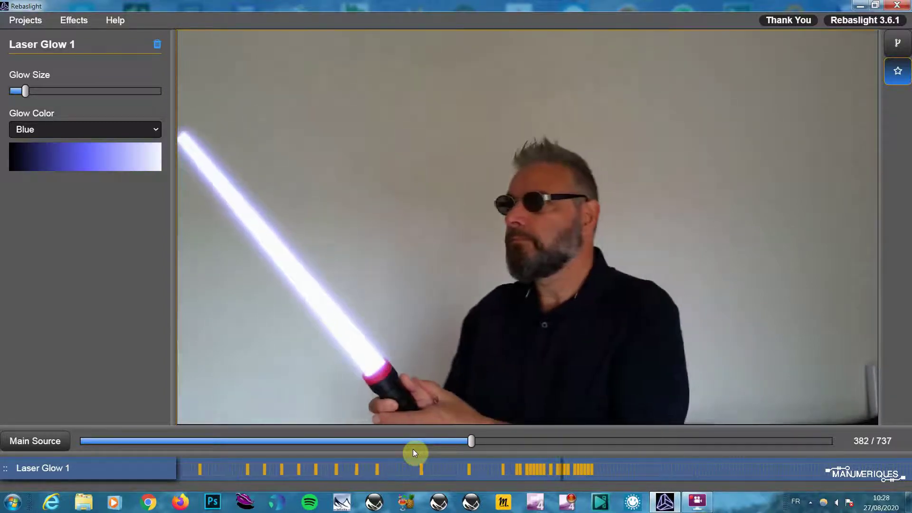
pyautogui.press('space')
# Preview the glowing blade, then move its tip right and adjust its base corner
pyautogui.click(897, 43)
pyautogui.click(897, 70)
pyautogui.click(897, 44)
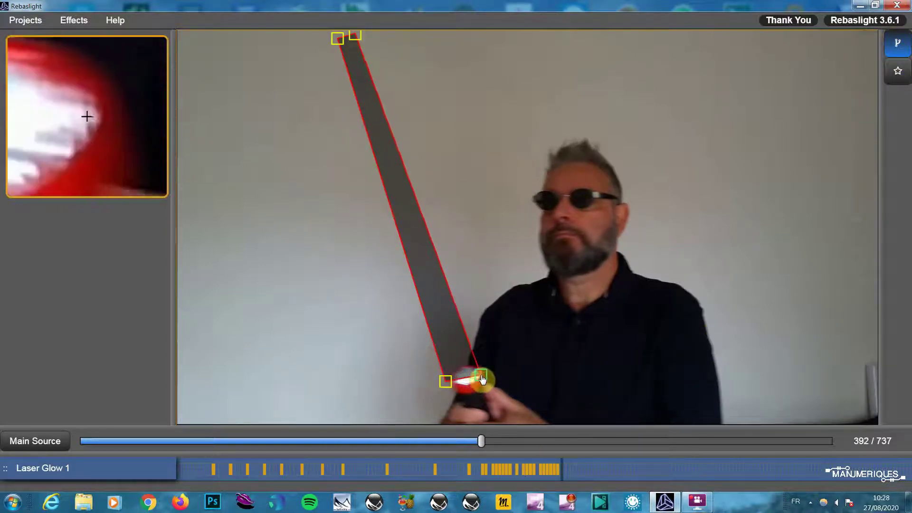
pyautogui.moveTo(355, 34)
pyautogui.mouseDown()
pyautogui.moveTo(382, 32)
pyautogui.moveTo(365, 33)
pyautogui.mouseUp()
pyautogui.moveTo(480, 378)
pyautogui.mouseDown()
pyautogui.moveTo(502, 380)
pyautogui.moveTo(475, 382)
pyautogui.mouseUp()
# On the next frame, move the blade tip right to follow the swing and preview it
pyautogui.press('Right')
pyautogui.moveTo(382, 32)
pyautogui.mouseDown()
pyautogui.moveTo(420, 33)
pyautogui.moveTo(403, 33)
pyautogui.mouseUp()
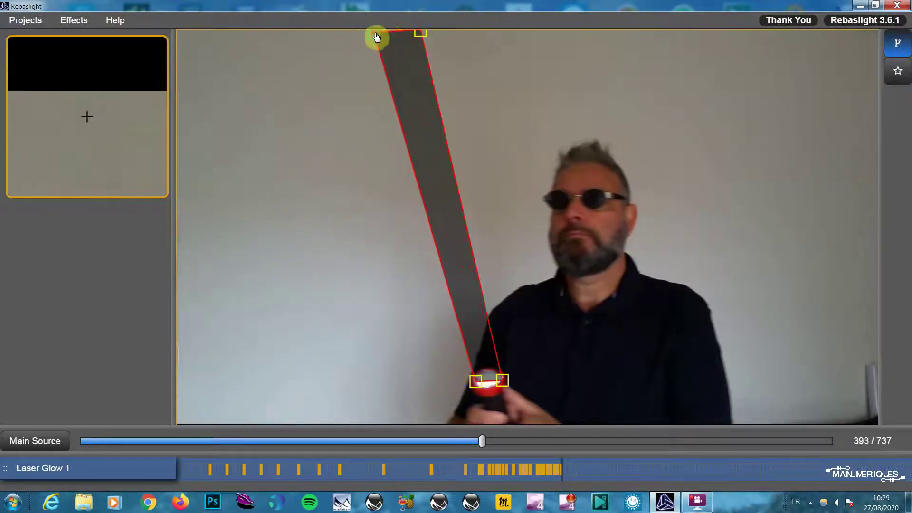
pyautogui.click(898, 71)
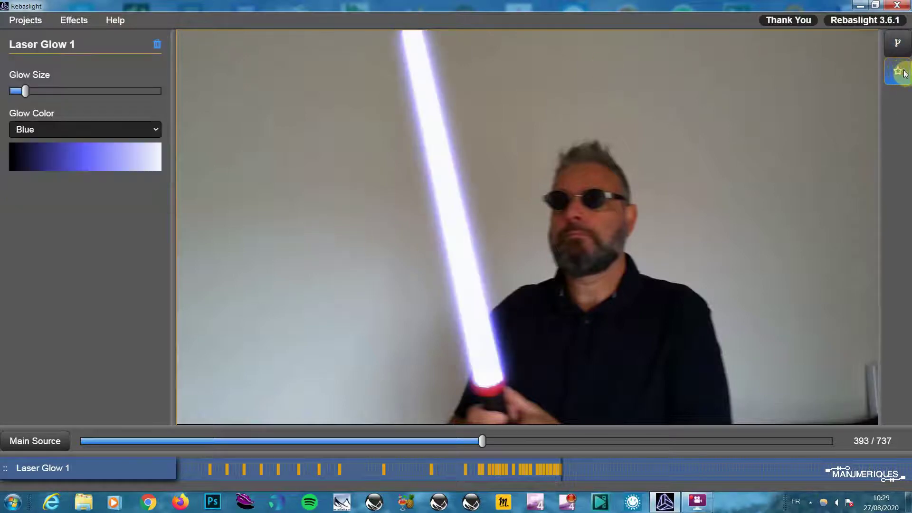
pyautogui.click(898, 43)
# On the following frame, shift the blade right onto the flashlight head and narrow its tip
pyautogui.press('Right')
pyautogui.moveTo(502, 380)
pyautogui.mouseDown()
pyautogui.moveTo(513, 382)
pyautogui.moveTo(482, 387)
pyautogui.moveTo(528, 381)
pyautogui.mouseUp()
pyautogui.moveTo(421, 33)
pyautogui.mouseDown()
pyautogui.moveTo(461, 33)
pyautogui.moveTo(425, 35)
pyautogui.moveTo(430, 55)
pyautogui.mouseUp()
pyautogui.moveTo(500, 383)
pyautogui.mouseDown()
pyautogui.moveTo(485, 384)
pyautogui.moveTo(512, 384)
pyautogui.mouseUp()
pyautogui.moveTo(418, 33); pyautogui.dragTo(455, 33)
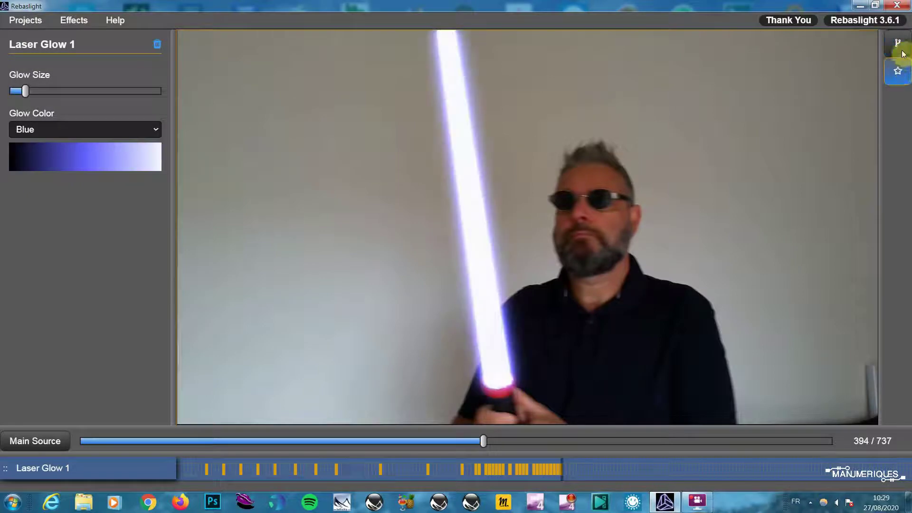
# On the next frame, move the blade base onto the flashlight and realign the tip's right corner
pyautogui.press('Right')
pyautogui.moveTo(485, 383)
pyautogui.mouseDown()
pyautogui.moveTo(466, 382)
pyautogui.moveTo(492, 382)
pyautogui.mouseUp()
pyautogui.moveTo(455, 33)
pyautogui.mouseDown()
pyautogui.moveTo(462, 27)
pyautogui.moveTo(444, 34)
pyautogui.mouseUp()
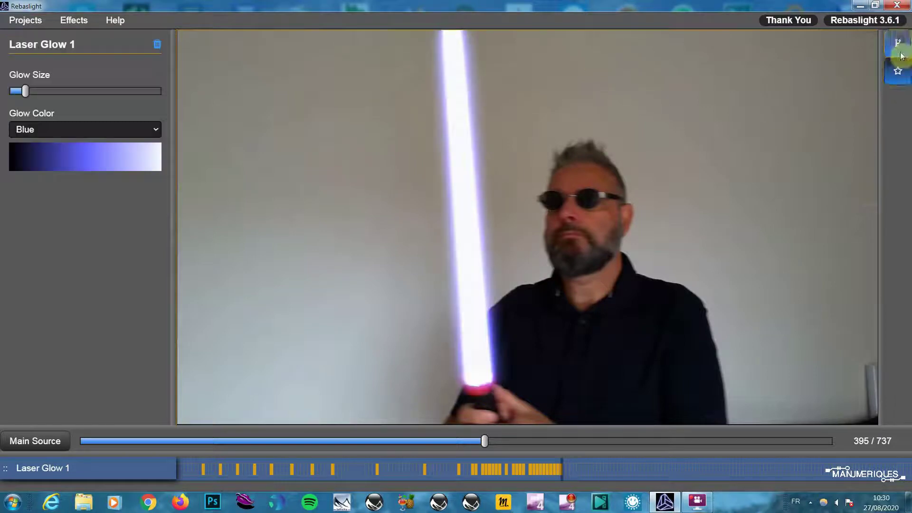
# Compare neighbouring frames, then move both base corners and the tip's right corner to frame 395's flashlight
pyautogui.press('Left')
pyautogui.press('Left')
pyautogui.press('Right')
pyautogui.press('Left')
pyautogui.press('Right')
pyautogui.moveTo(498, 389); pyautogui.dragTo(523, 384)
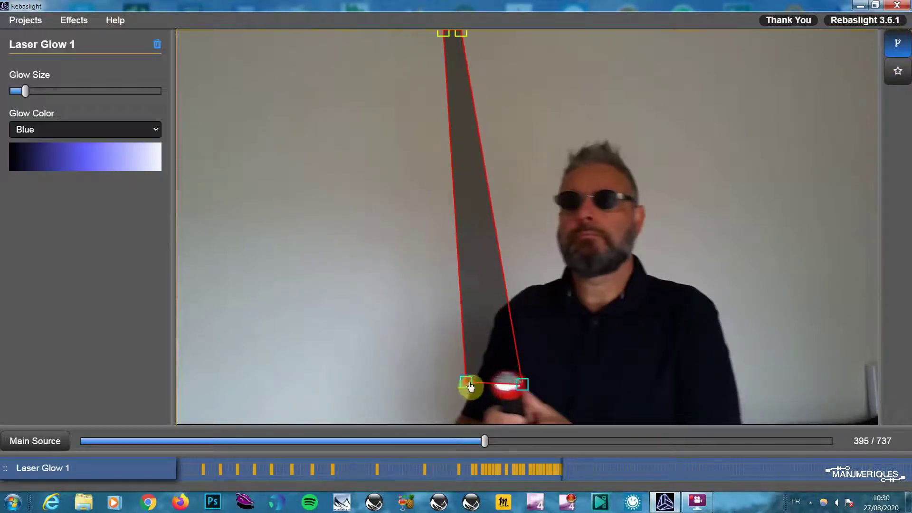
pyautogui.moveTo(466, 382); pyautogui.dragTo(495, 384)
pyautogui.moveTo(461, 33)
pyautogui.mouseDown()
pyautogui.moveTo(497, 25)
pyautogui.moveTo(478, 33)
pyautogui.moveTo(495, 32)
pyautogui.mouseUp()
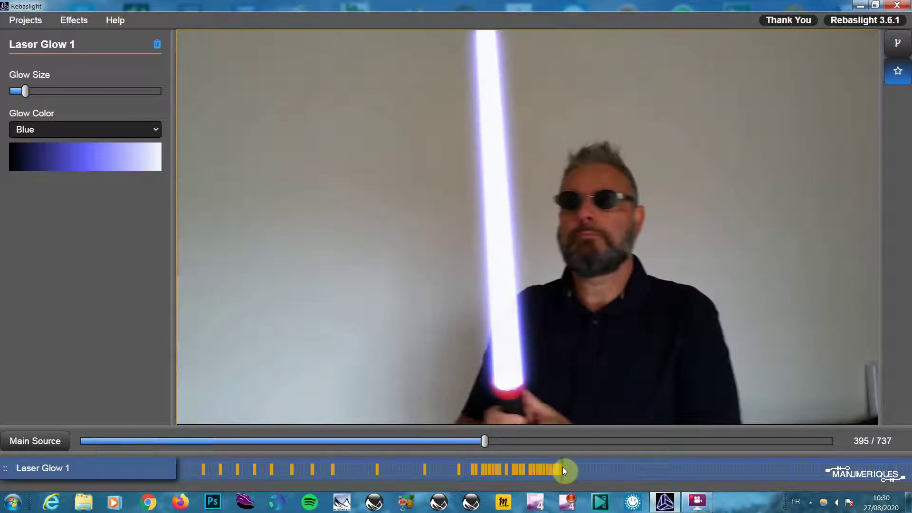
# Compare adjacent frames, then shift the blade tip and move its base onto the flashlight
pyautogui.click(898, 44)
pyautogui.press('Left')
pyautogui.press('Right')
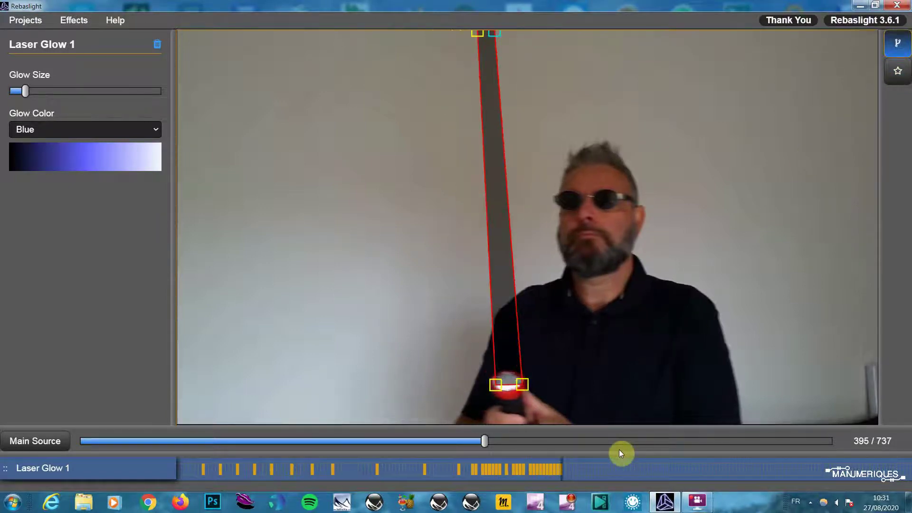
pyautogui.press('Left')
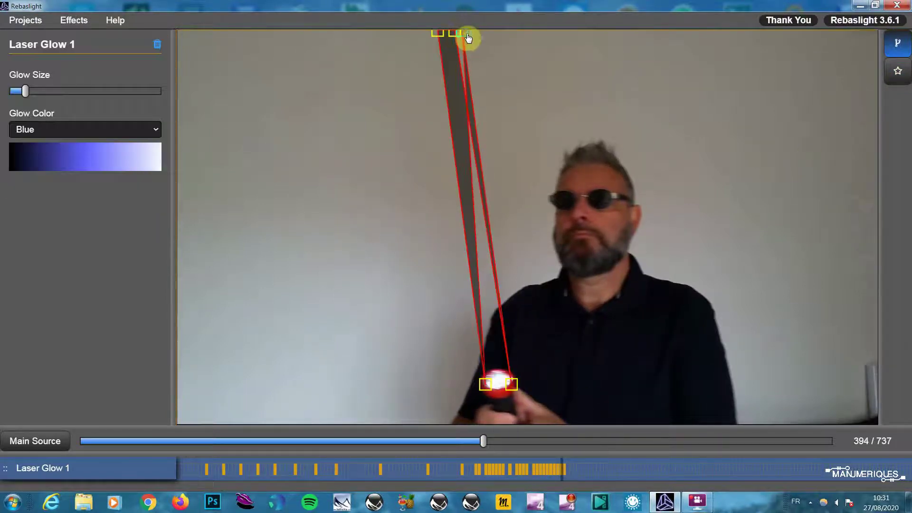
pyautogui.moveTo(462, 32); pyautogui.dragTo(444, 36)
pyautogui.press('Right')
pyautogui.press('Left')
pyautogui.press('Right')
pyautogui.moveTo(489, 385)
pyautogui.mouseDown()
pyautogui.moveTo(497, 395)
pyautogui.moveTo(533, 385)
pyautogui.moveTo(505, 386)
pyautogui.mouseUp()
# Over the next two frames, move the blade tip and base to follow the flashlight
pyautogui.press('Right')
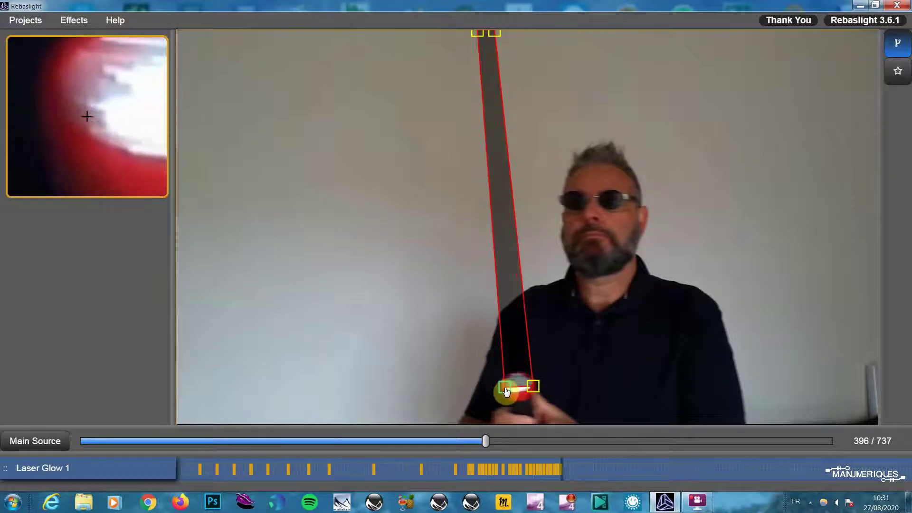
pyautogui.moveTo(500, 34); pyautogui.dragTo(482, 33)
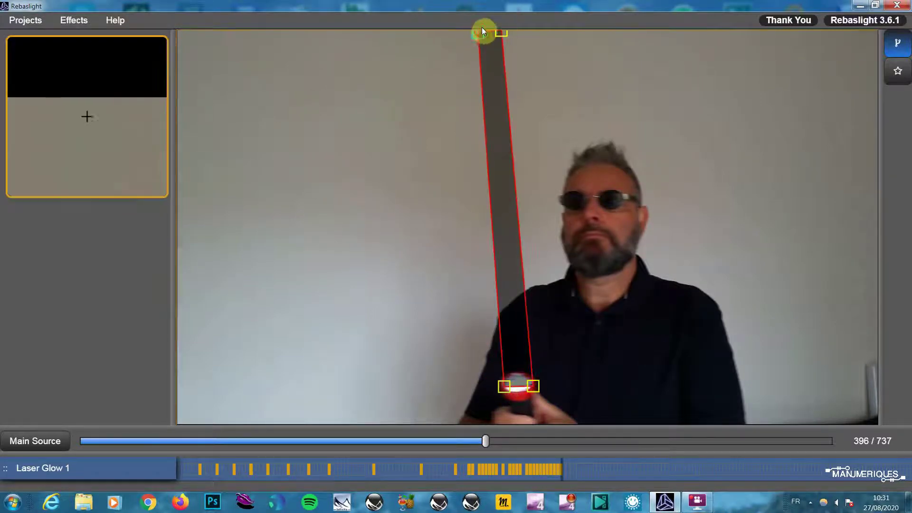
pyautogui.press('Right')
pyautogui.moveTo(533, 385)
pyautogui.mouseDown()
pyautogui.moveTo(542, 388)
pyautogui.moveTo(517, 390)
pyautogui.mouseUp()
pyautogui.moveTo(501, 33); pyautogui.dragTo(487, 32)
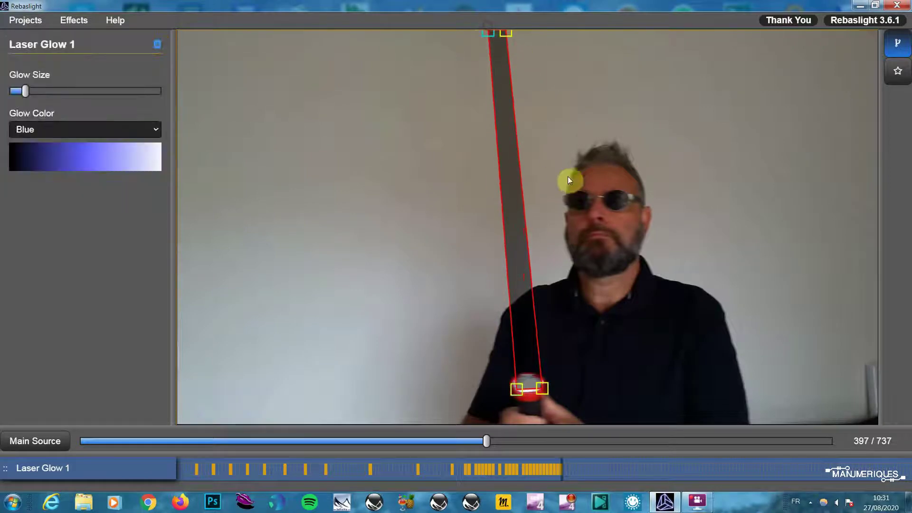
# On the next frame, move the blade base right and widen the tip, then preview the saber
pyautogui.press('Right')
pyautogui.moveTo(542, 389)
pyautogui.mouseDown()
pyautogui.moveTo(562, 387)
pyautogui.moveTo(539, 392)
pyautogui.mouseUp()
pyautogui.moveTo(506, 33)
pyautogui.mouseDown()
pyautogui.moveTo(519, 33)
pyautogui.moveTo(502, 32)
pyautogui.mouseUp()
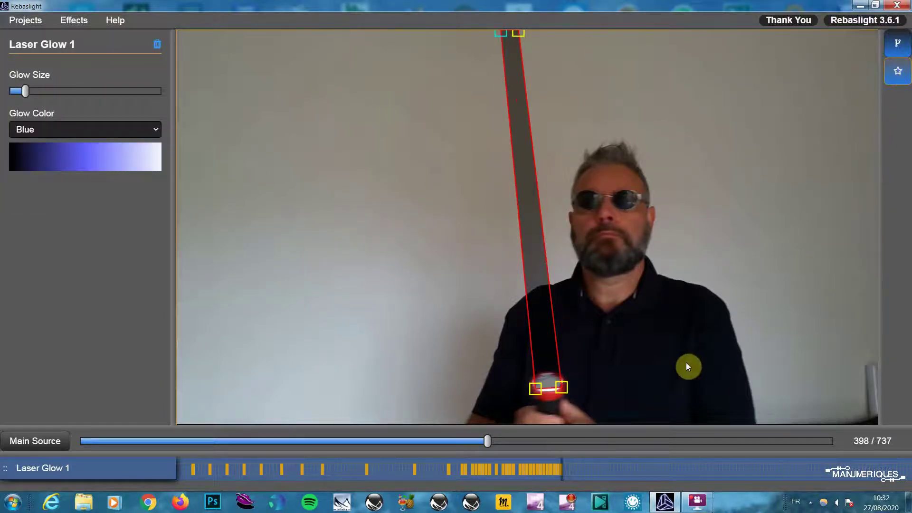
pyautogui.click(493, 441)
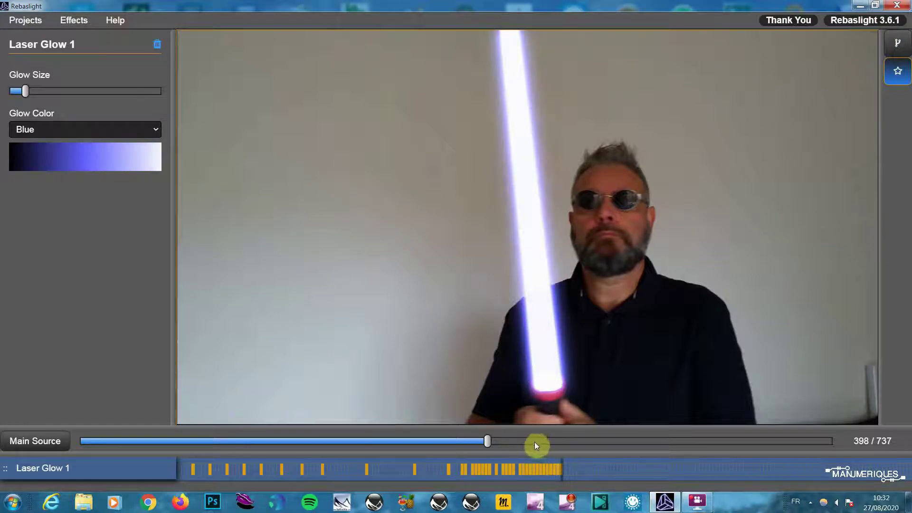
pyautogui.click(900, 44)
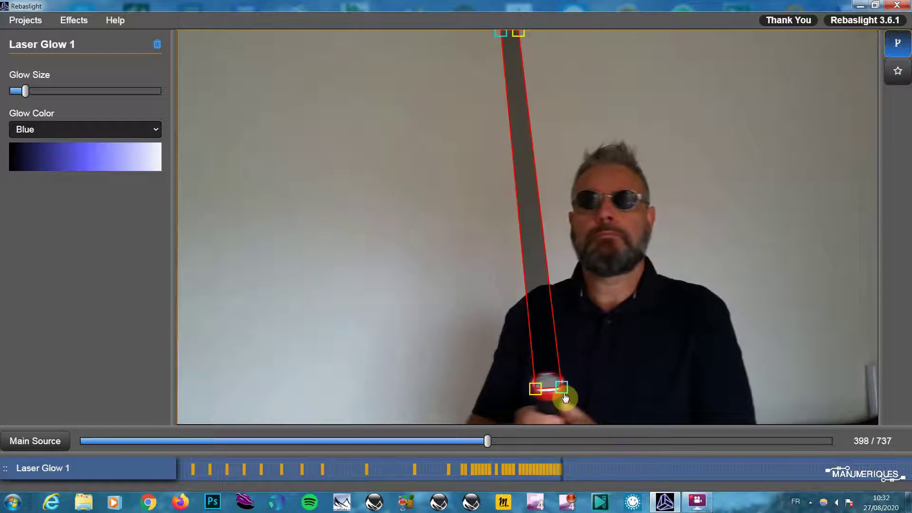
# Realign the blade base and tip corners, shifting the blade right with the flashlight
pyautogui.moveTo(562, 387)
pyautogui.mouseDown()
pyautogui.moveTo(570, 386)
pyautogui.moveTo(546, 386)
pyautogui.mouseUp()
pyautogui.moveTo(518, 33); pyautogui.dragTo(545, 33)
pyautogui.moveTo(571, 386)
pyautogui.mouseDown()
pyautogui.moveTo(581, 389)
pyautogui.moveTo(554, 384)
pyautogui.mouseUp()
pyautogui.moveTo(545, 32)
pyautogui.mouseDown()
pyautogui.moveTo(579, 33)
pyautogui.moveTo(556, 25)
pyautogui.moveTo(575, 33)
pyautogui.moveTo(554, 33)
pyautogui.mouseUp()
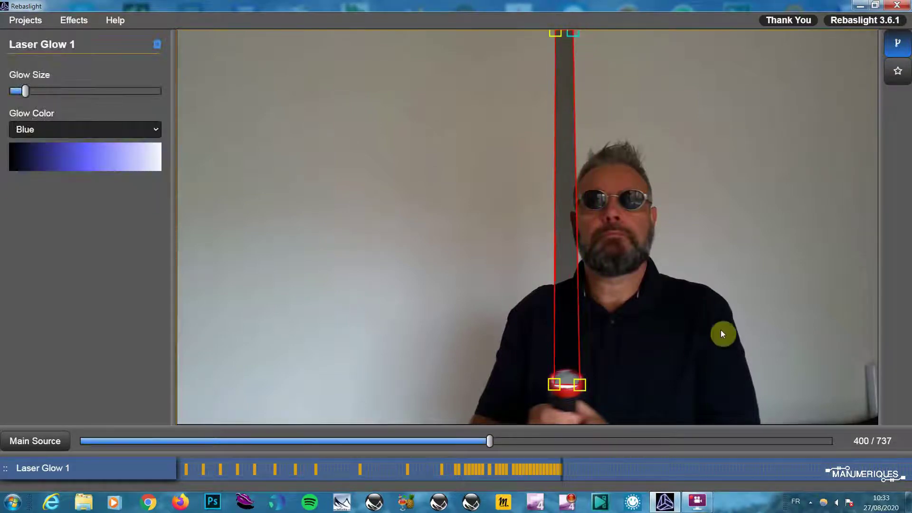
pyautogui.moveTo(581, 384)
pyautogui.mouseDown()
pyautogui.moveTo(555, 386)
pyautogui.moveTo(562, 384)
pyautogui.mouseUp()
pyautogui.moveTo(573, 33); pyautogui.dragTo(591, 32)
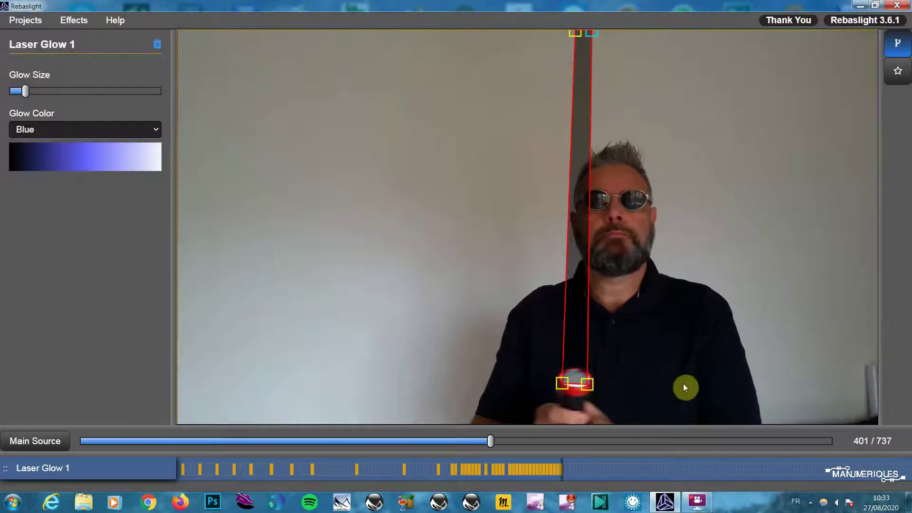
# Through frame 403, move the base onto the flashlight and tilt the tip right, then preview
pyautogui.press('Right')
pyautogui.moveTo(588, 384)
pyautogui.mouseDown()
pyautogui.moveTo(597, 390)
pyautogui.moveTo(572, 382)
pyautogui.mouseUp()
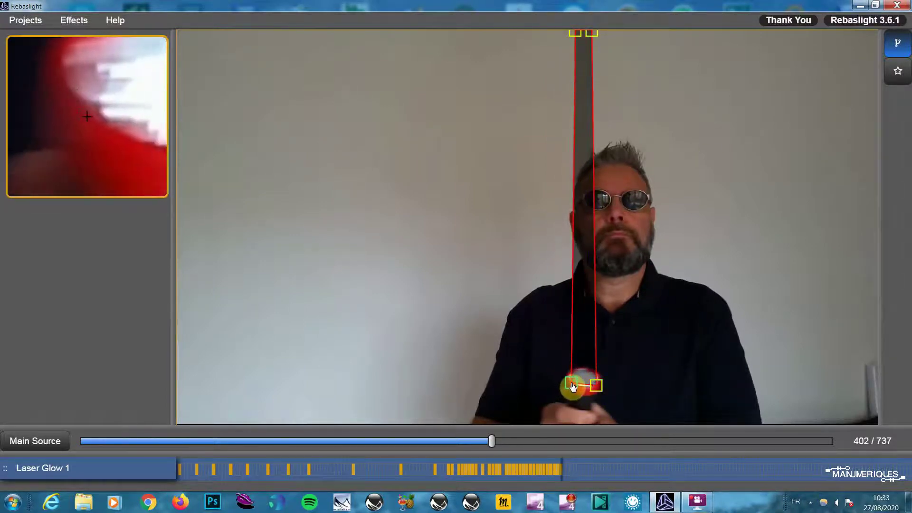
pyautogui.moveTo(591, 32); pyautogui.dragTo(622, 34)
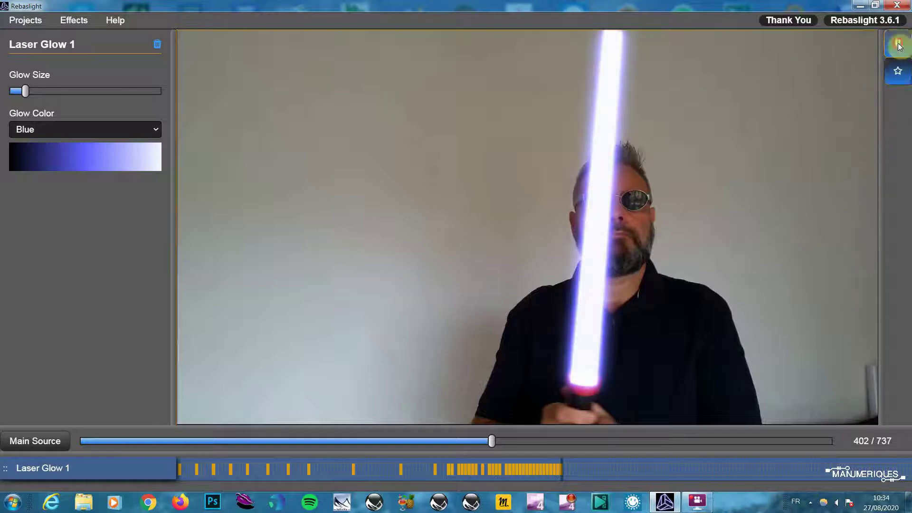
pyautogui.press('Right')
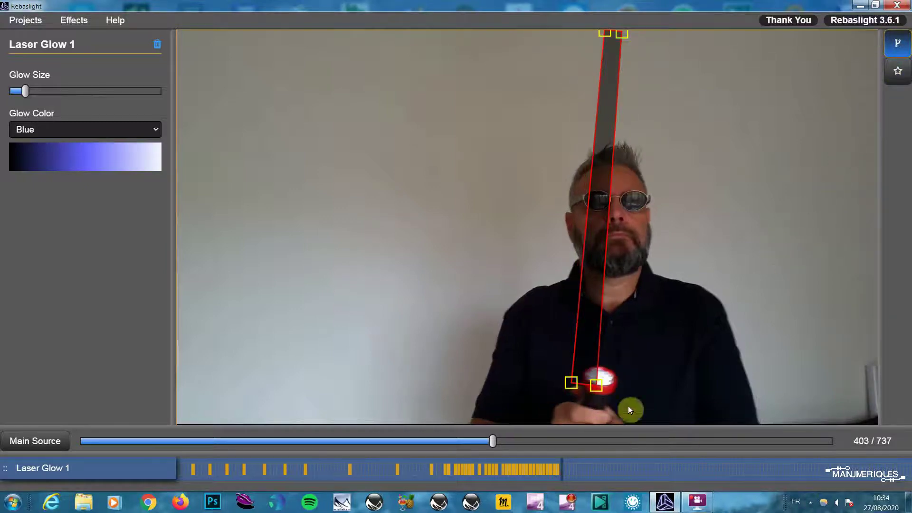
pyautogui.moveTo(596, 384); pyautogui.dragTo(615, 388)
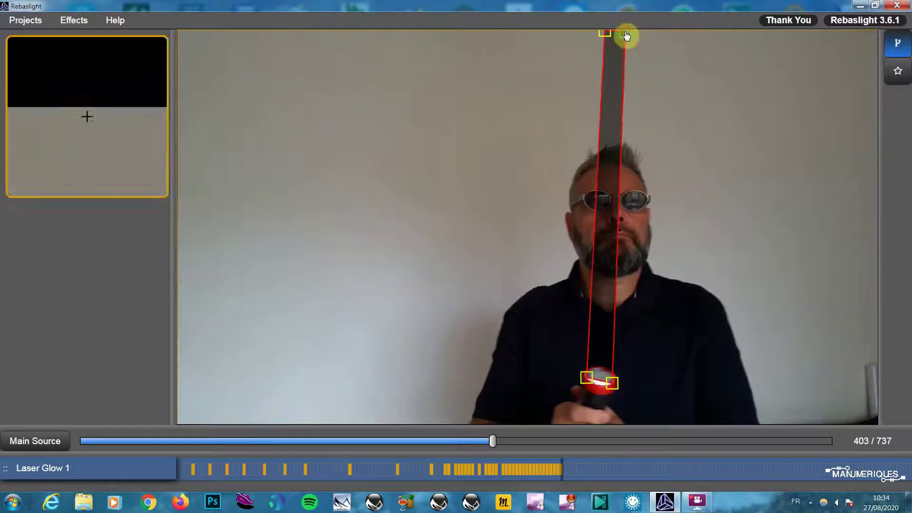
pyautogui.moveTo(626, 36); pyautogui.dragTo(668, 44)
pyautogui.moveTo(606, 35)
pyautogui.mouseDown()
pyautogui.moveTo(667, 38)
pyautogui.moveTo(653, 37)
pyautogui.mouseUp()
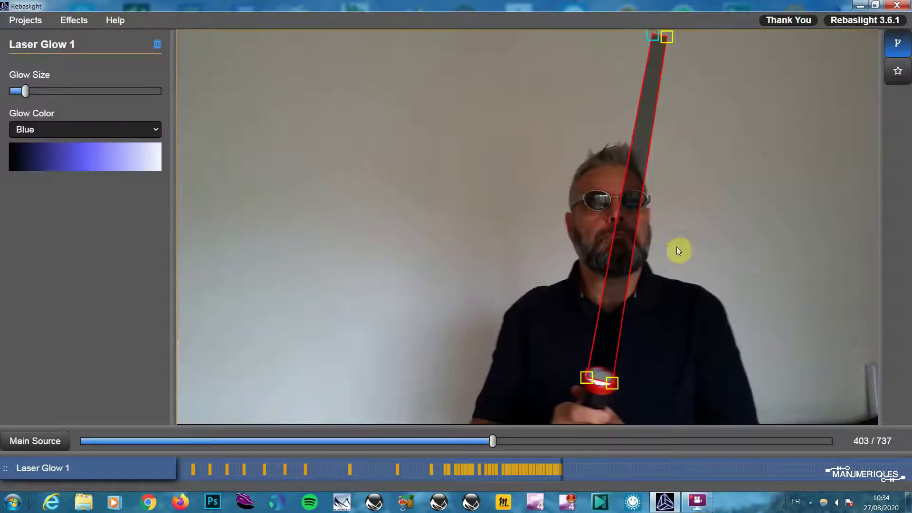
pyautogui.click(899, 76)
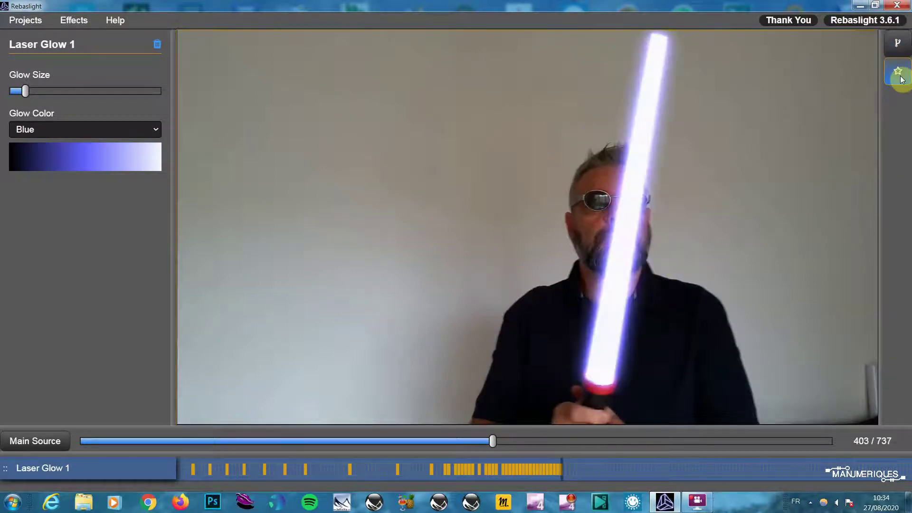
# Resume outline editing and fit the blade's base and tip onto the flashlight over two frames
pyautogui.click(901, 77)
pyautogui.press('Right')
pyautogui.moveTo(611, 382); pyautogui.dragTo(619, 382)
pyautogui.moveTo(674, 39); pyautogui.dragTo(678, 41)
pyautogui.press('Right')
pyautogui.moveTo(619, 382); pyautogui.dragTo(621, 380)
pyautogui.moveTo(682, 38)
pyautogui.mouseDown()
pyautogui.moveTo(671, 39)
pyautogui.moveTo(690, 43)
pyautogui.mouseUp()
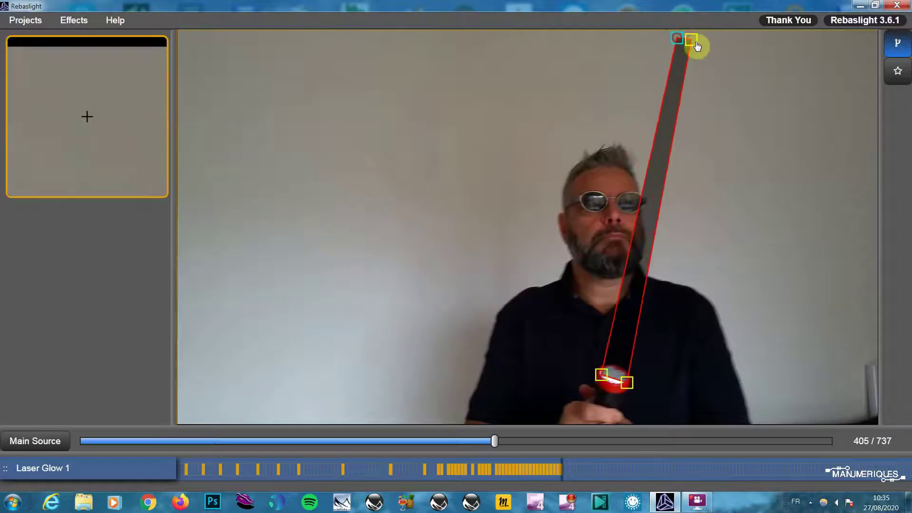
# Keep the blade's base on the flashlight and shift its tip right across the next three frames
pyautogui.press('Right')
pyautogui.moveTo(630, 383); pyautogui.dragTo(632, 381)
pyautogui.moveTo(699, 53)
pyautogui.mouseDown()
pyautogui.moveTo(708, 50)
pyautogui.moveTo(694, 46)
pyautogui.mouseUp()
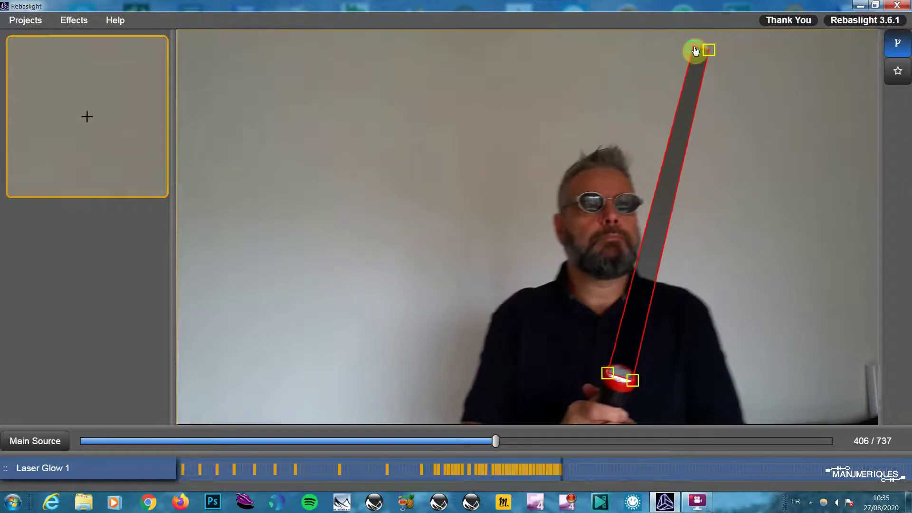
pyautogui.press('Right')
pyautogui.moveTo(636, 386); pyautogui.dragTo(613, 371)
pyautogui.moveTo(707, 51)
pyautogui.mouseDown()
pyautogui.moveTo(724, 55)
pyautogui.moveTo(712, 53)
pyautogui.mouseUp()
pyautogui.press('Right')
pyautogui.moveTo(637, 378)
pyautogui.mouseDown()
pyautogui.moveTo(649, 381)
pyautogui.moveTo(627, 369)
pyautogui.mouseUp()
pyautogui.moveTo(724, 55)
pyautogui.mouseDown()
pyautogui.moveTo(752, 66)
pyautogui.moveTo(740, 63)
pyautogui.mouseUp()
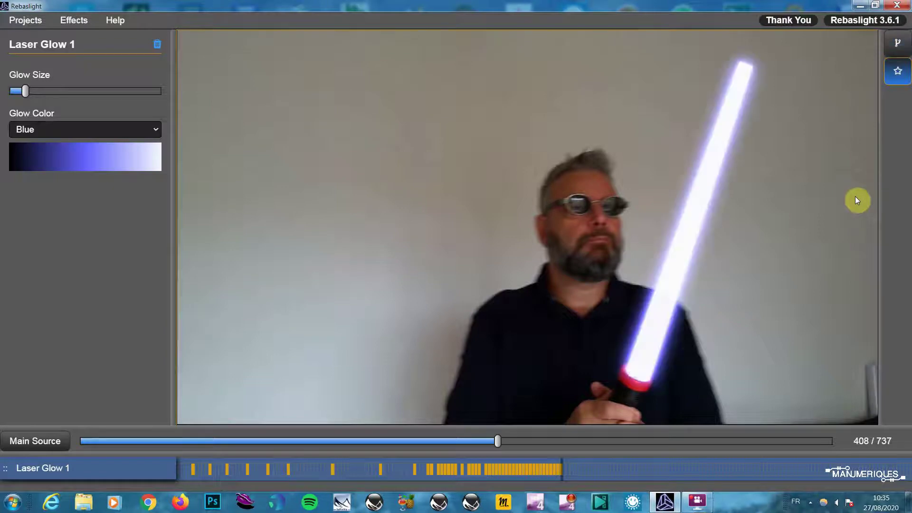
# On the next frame, fine-tune the beam's base onto the torch tip and its top end rightward
pyautogui.press('Right')
pyautogui.moveTo(753, 66)
pyautogui.mouseDown()
pyautogui.moveTo(776, 70)
pyautogui.moveTo(765, 66)
pyautogui.mouseUp()
pyautogui.moveTo(628, 377)
pyautogui.mouseDown()
pyautogui.moveTo(631, 369)
pyautogui.moveTo(651, 383)
pyautogui.mouseUp()
pyautogui.moveTo(776, 70)
pyautogui.mouseDown()
pyautogui.moveTo(784, 80)
pyautogui.moveTo(786, 69)
pyautogui.mouseUp()
pyautogui.moveTo(765, 66)
pyautogui.mouseDown()
pyautogui.moveTo(790, 76)
pyautogui.moveTo(794, 67)
pyautogui.moveTo(782, 63)
pyautogui.mouseUp()
pyautogui.moveTo(651, 382); pyautogui.dragTo(640, 382)
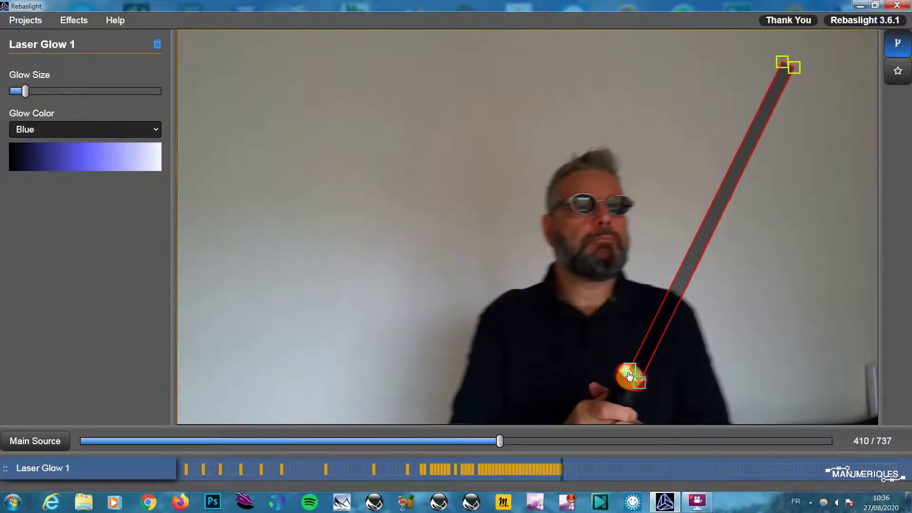
pyautogui.click(781, 64)
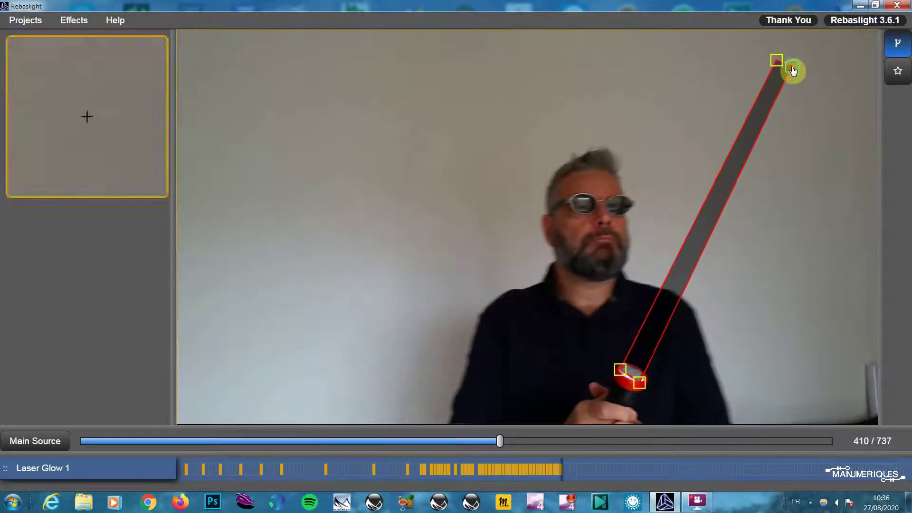
pyautogui.moveTo(793, 70); pyautogui.dragTo(788, 64)
pyautogui.moveTo(641, 388); pyautogui.dragTo(645, 387)
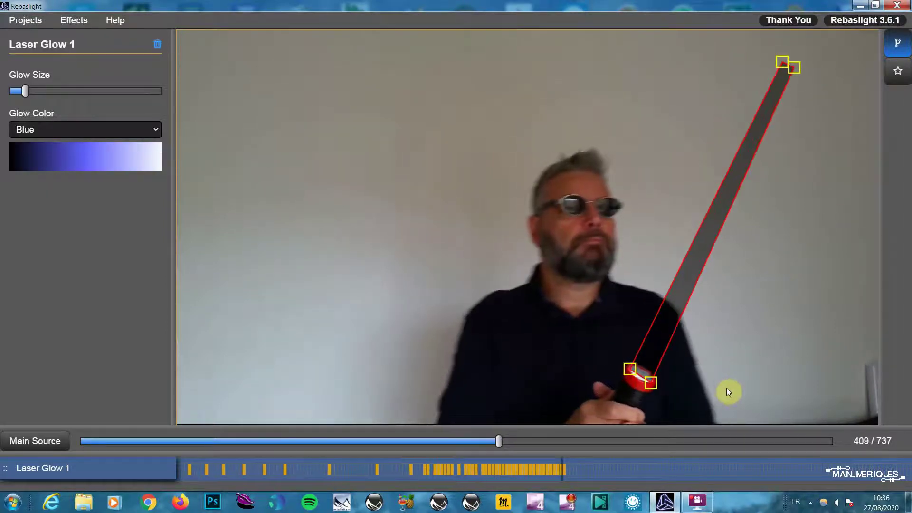
pyautogui.moveTo(644, 381); pyautogui.dragTo(655, 382)
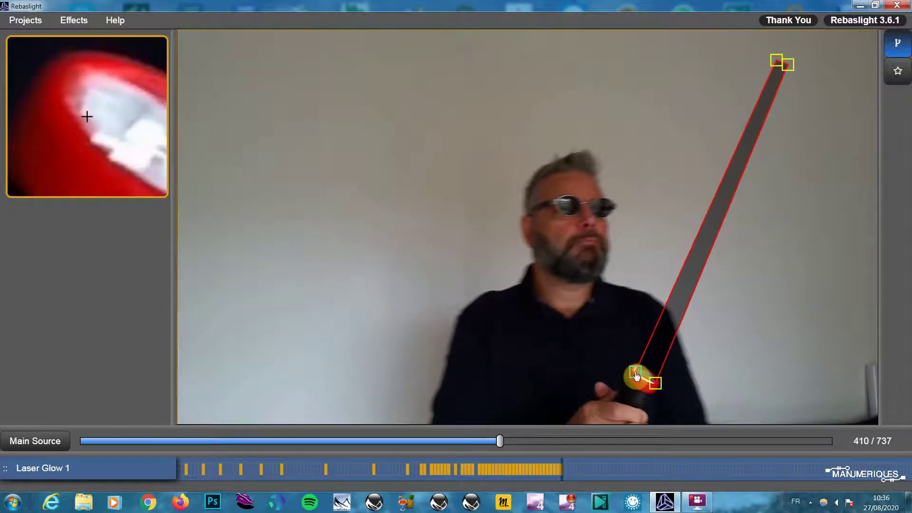
pyautogui.moveTo(780, 64); pyautogui.dragTo(792, 70)
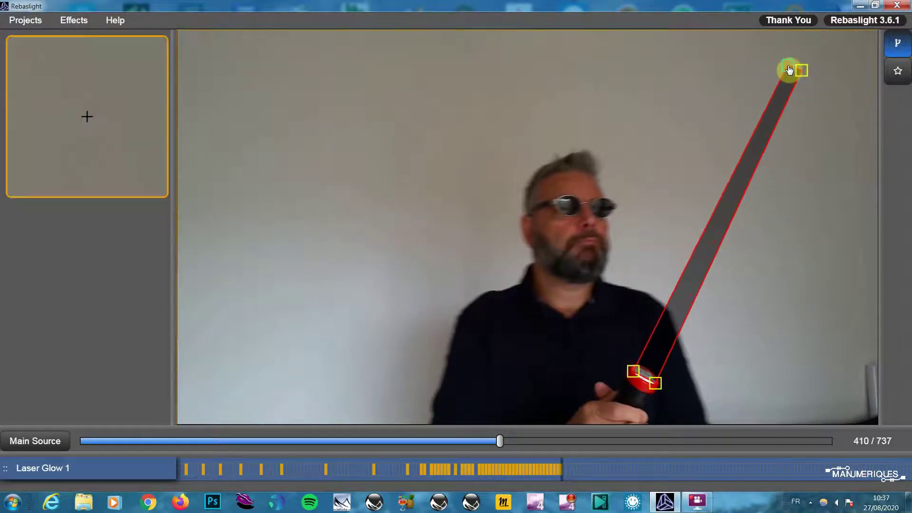
# Track the beam through frame 413, nudging its base onto the torch and its tip right and down
pyautogui.press('Right')
pyautogui.moveTo(655, 383); pyautogui.dragTo(636, 371)
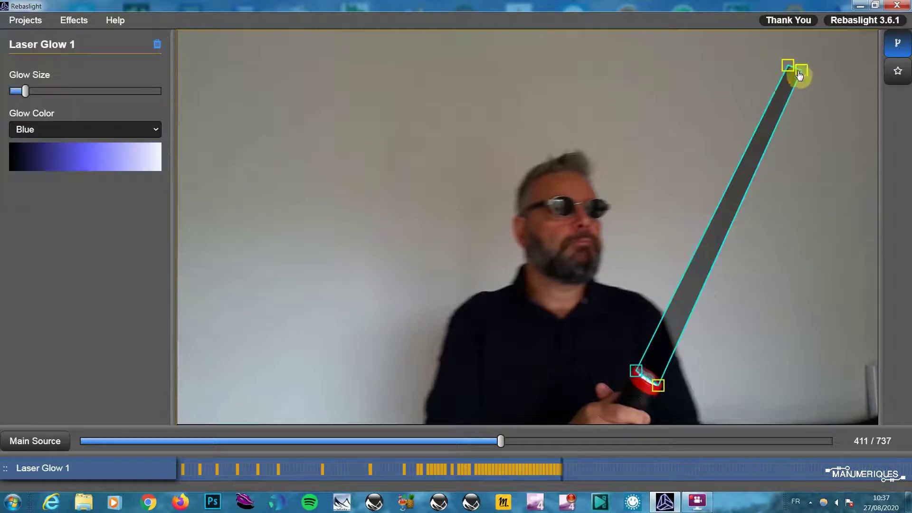
pyautogui.moveTo(800, 75); pyautogui.dragTo(809, 79)
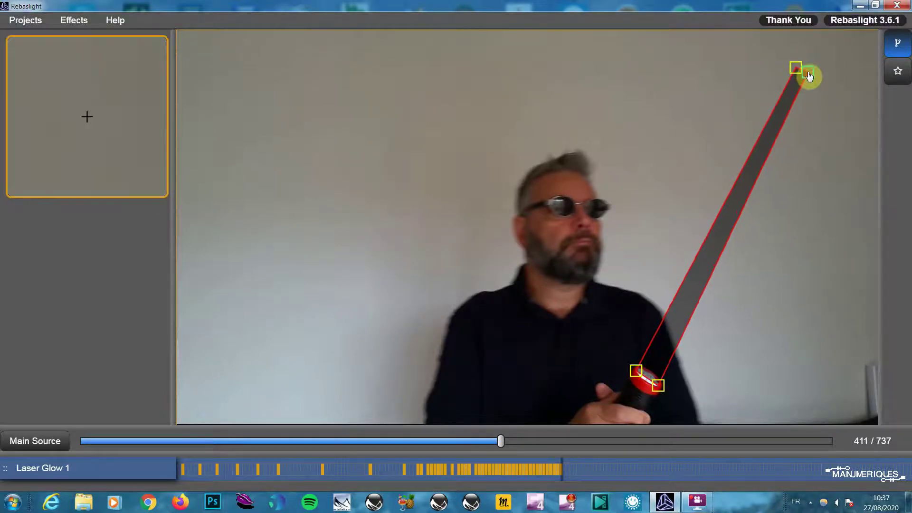
pyautogui.press('Right')
pyautogui.moveTo(657, 385); pyautogui.dragTo(639, 372)
pyautogui.moveTo(798, 72); pyautogui.dragTo(818, 76)
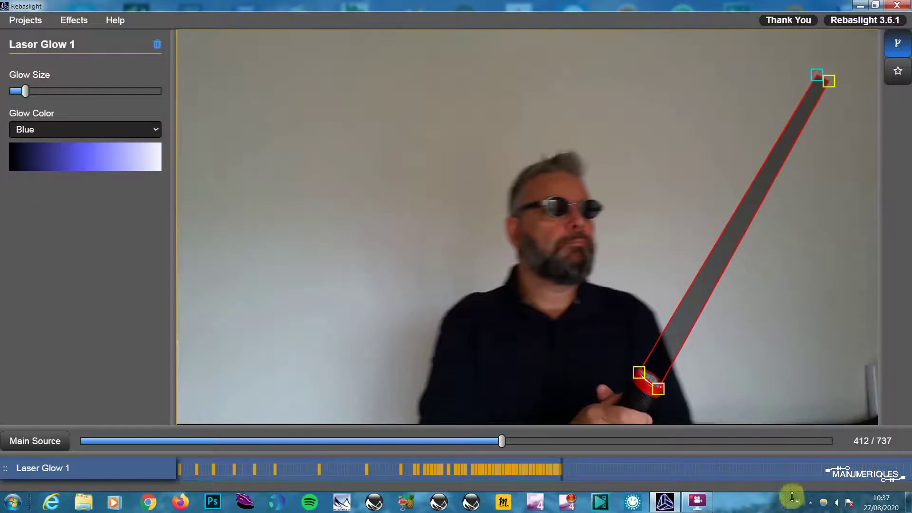
pyautogui.press('Right')
pyautogui.moveTo(658, 389); pyautogui.dragTo(645, 378)
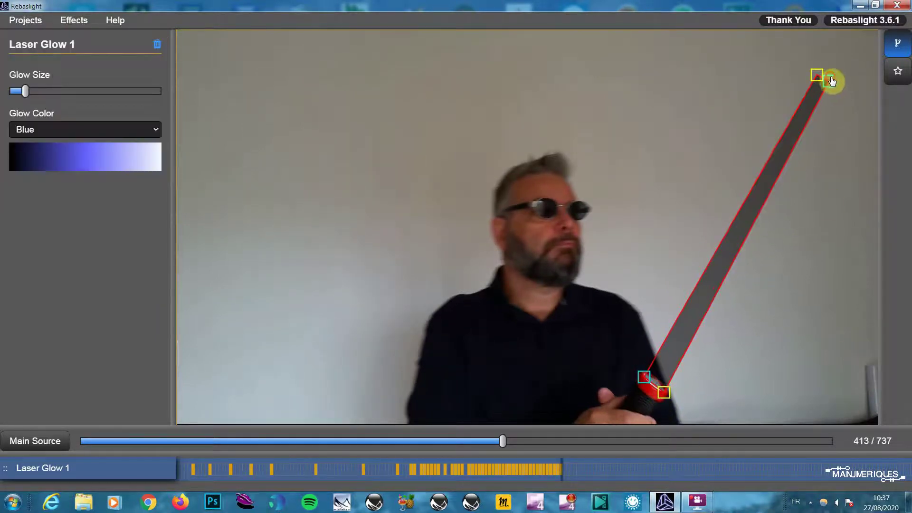
pyautogui.moveTo(819, 77)
pyautogui.mouseDown()
pyautogui.moveTo(840, 99)
pyautogui.moveTo(848, 94)
pyautogui.mouseUp()
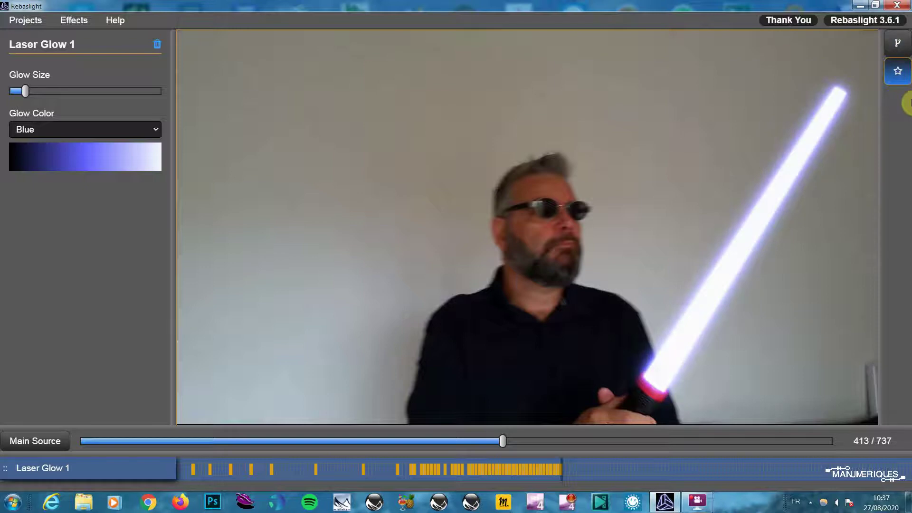
# Leave the glow preview and step back and forth through nearby frames to review the tracking
pyautogui.click(898, 45)
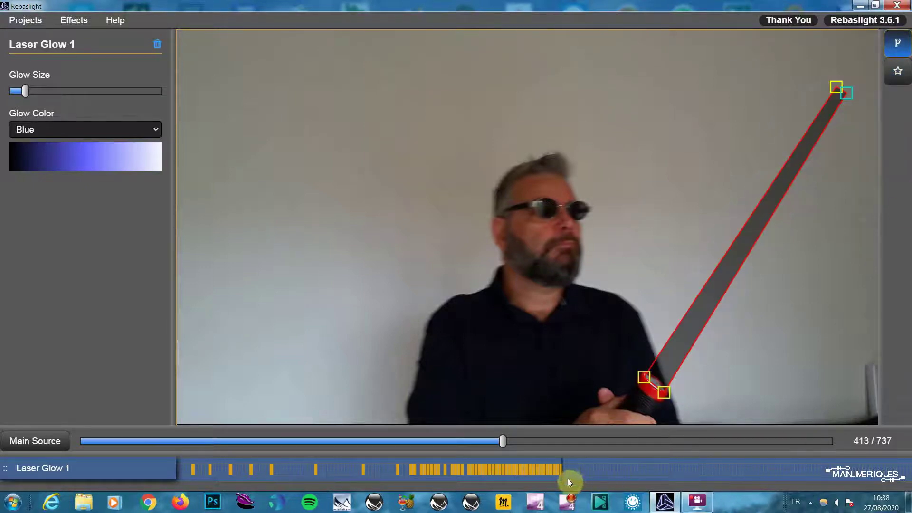
pyautogui.press('Left')
pyautogui.press('Left')
pyautogui.press('Right')
pyautogui.press('Right')
pyautogui.press('Left')
pyautogui.press('Left')
pyautogui.press('Left')
pyautogui.press('Left')
pyautogui.press('Left')
pyautogui.press('Left')
pyautogui.press('Left')
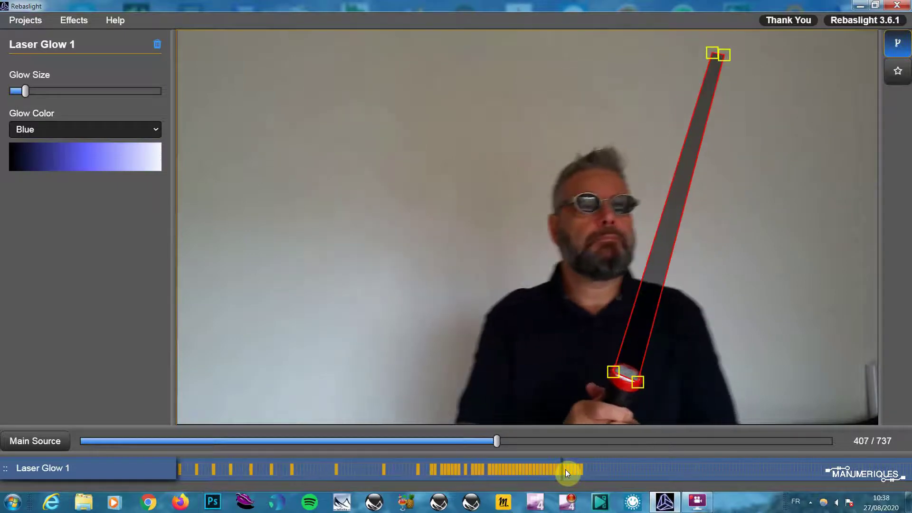
pyautogui.press('Right')
pyautogui.press('Right')
pyautogui.press('Right')
pyautogui.press('Right')
pyautogui.press('Right')
pyautogui.press('Right')
pyautogui.press('Left')
pyautogui.press('Right')
pyautogui.press('Right')
pyautogui.press('Right')
# On frame 414, angle the beam's top end toward the right edge to match the flashlight
pyautogui.click(669, 401)
pyautogui.moveTo(668, 402); pyautogui.dragTo(666, 398)
pyautogui.moveTo(837, 88); pyautogui.dragTo(859, 102)
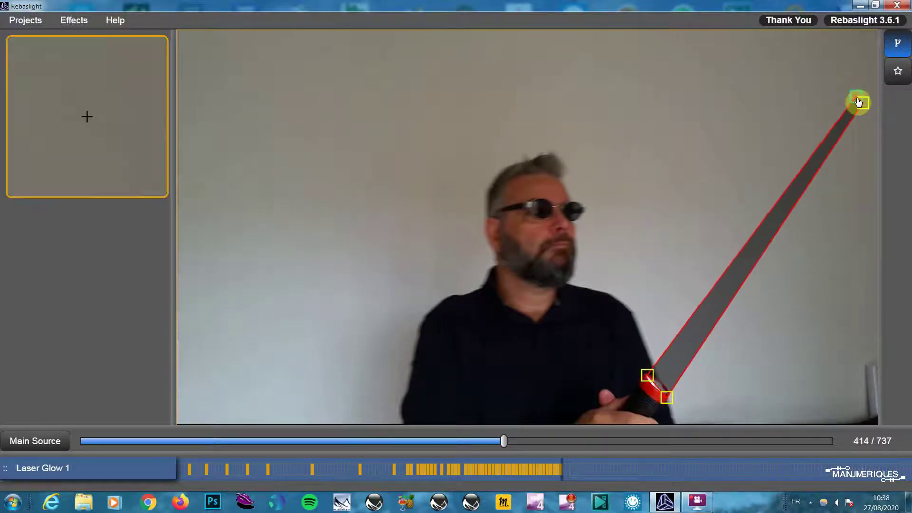
pyautogui.moveTo(853, 101); pyautogui.dragTo(851, 90)
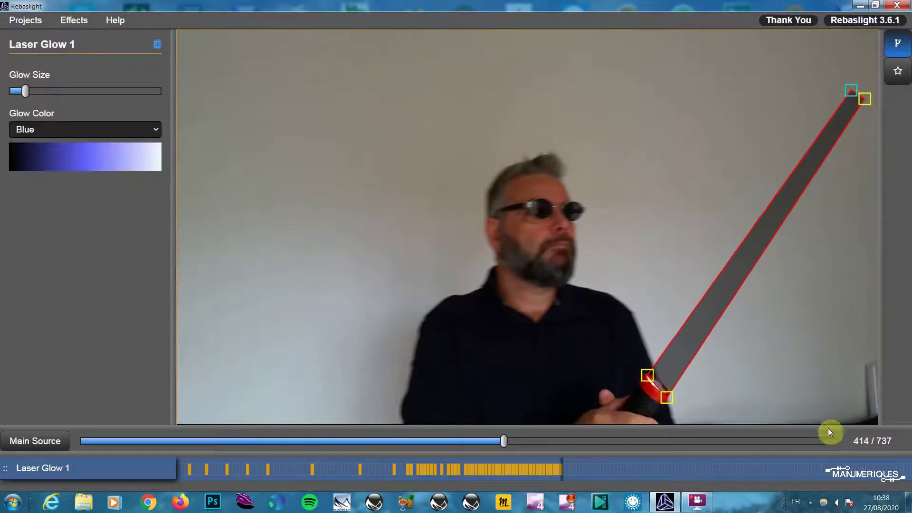
pyautogui.click(648, 383)
pyautogui.moveTo(667, 398); pyautogui.dragTo(667, 396)
pyautogui.moveTo(865, 98)
pyautogui.mouseDown()
pyautogui.moveTo(876, 114)
pyautogui.moveTo(863, 105)
pyautogui.mouseUp()
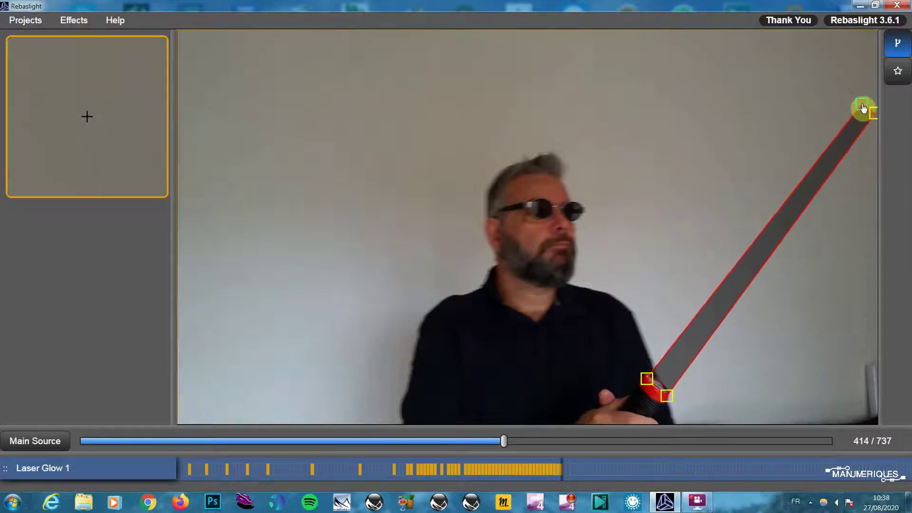
# Fit the beam to the torch on frame 415, lowering its top corner, and preview the rendered glow
pyautogui.press('Right')
pyautogui.moveTo(647, 378); pyautogui.dragTo(650, 377)
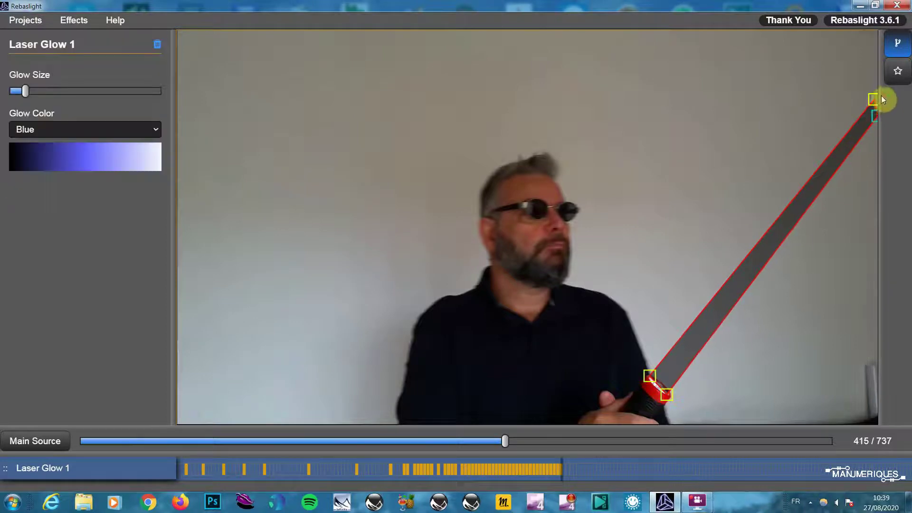
pyautogui.moveTo(881, 99); pyautogui.dragTo(889, 112)
pyautogui.moveTo(667, 396); pyautogui.dragTo(671, 402)
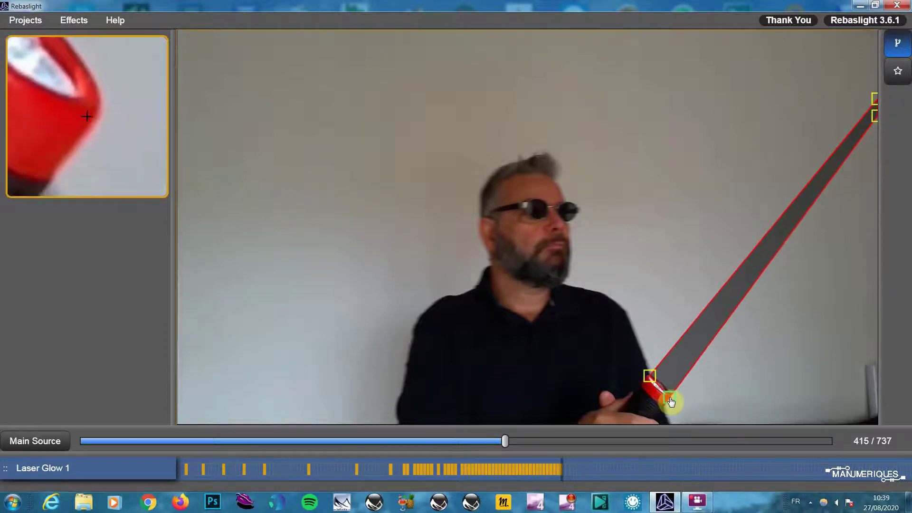
pyautogui.moveTo(876, 115); pyautogui.dragTo(879, 127)
pyautogui.moveTo(649, 376); pyautogui.dragTo(650, 380)
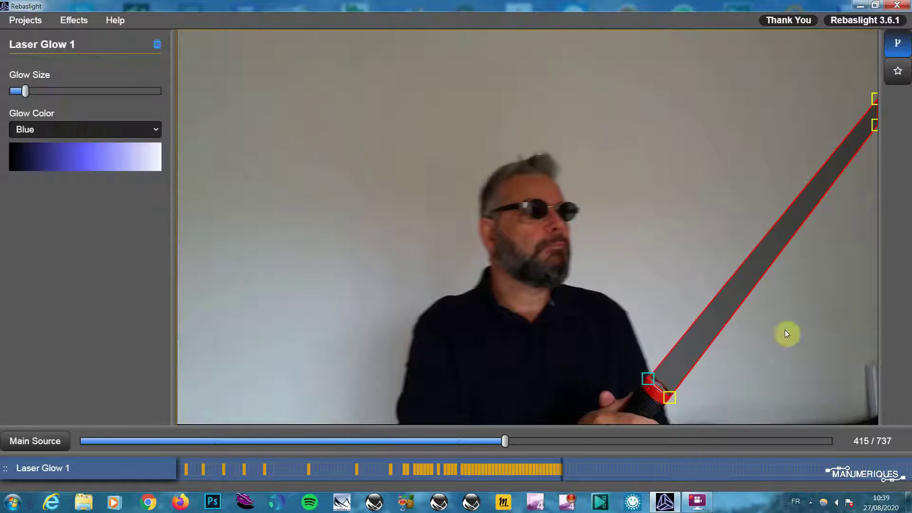
pyautogui.click(903, 73)
pyautogui.click(905, 52)
# Fit the beam's base and top end to the torch on frames 416 and 417
pyautogui.press('Right')
pyautogui.moveTo(670, 397); pyautogui.dragTo(665, 391)
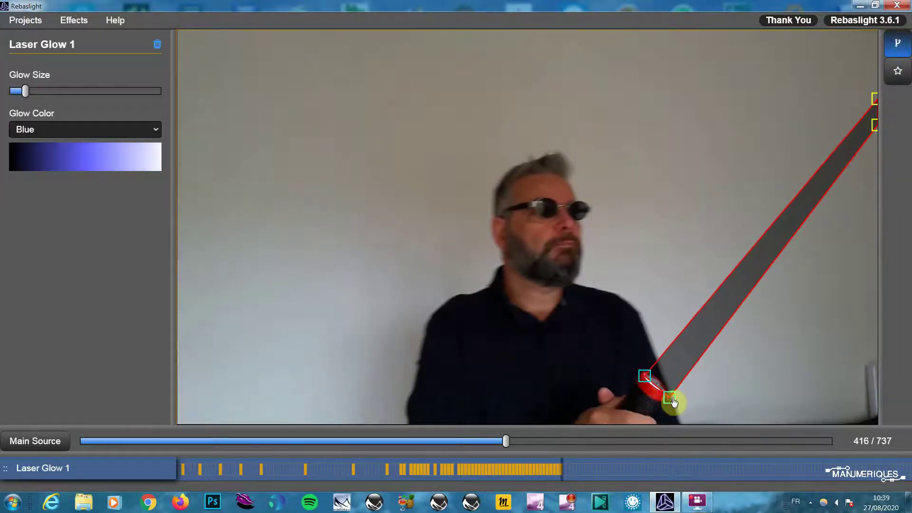
pyautogui.moveTo(874, 98); pyautogui.dragTo(878, 88)
pyautogui.press('Right')
pyautogui.press('Left')
pyautogui.press('Right')
pyautogui.moveTo(666, 392)
pyautogui.mouseDown()
pyautogui.moveTo(672, 401)
pyautogui.moveTo(652, 381)
pyautogui.mouseUp()
pyautogui.moveTo(879, 114)
pyautogui.mouseDown()
pyautogui.moveTo(877, 94)
pyautogui.moveTo(878, 125)
pyautogui.mouseUp()
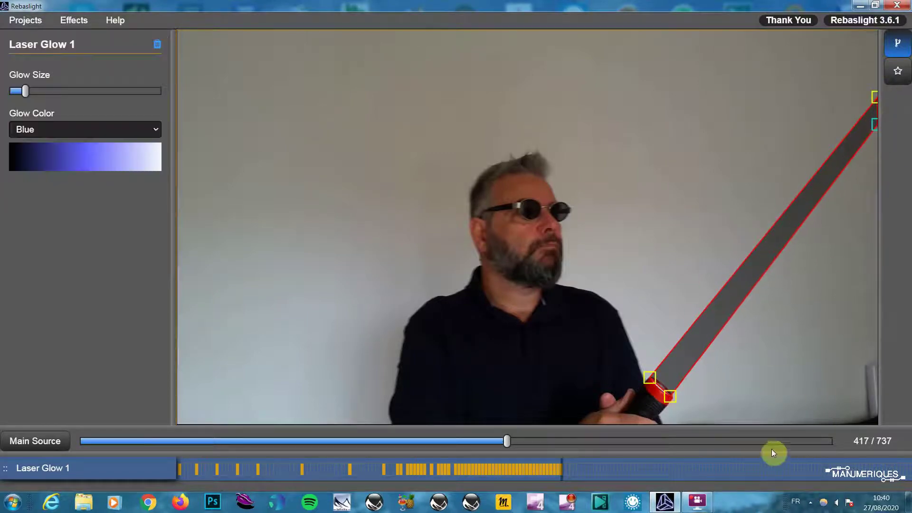
pyautogui.moveTo(639, 402)
pyautogui.mouseDown()
pyautogui.moveTo(652, 383)
pyautogui.moveTo(671, 400)
pyautogui.mouseUp()
pyautogui.moveTo(876, 125); pyautogui.dragTo(879, 133)
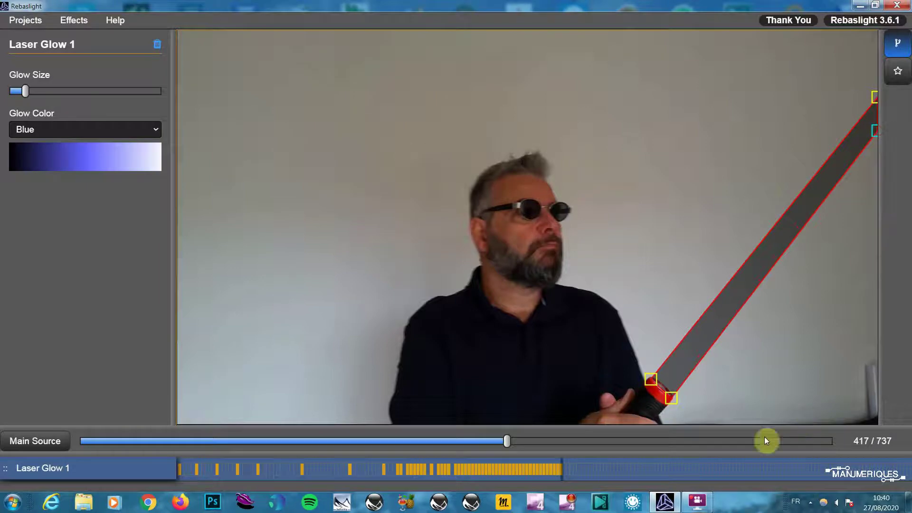
# Track frames 418 through 421, keeping the base on the torch and lowering the beam's top corners
pyautogui.press('Right')
pyautogui.moveTo(671, 399); pyautogui.dragTo(658, 387)
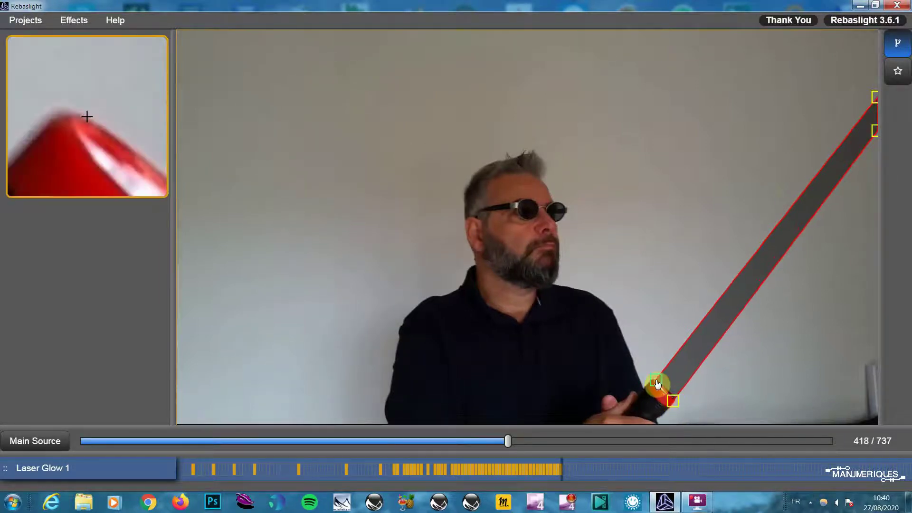
pyautogui.moveTo(875, 98)
pyautogui.mouseDown()
pyautogui.moveTo(878, 139)
pyautogui.moveTo(876, 114)
pyautogui.mouseUp()
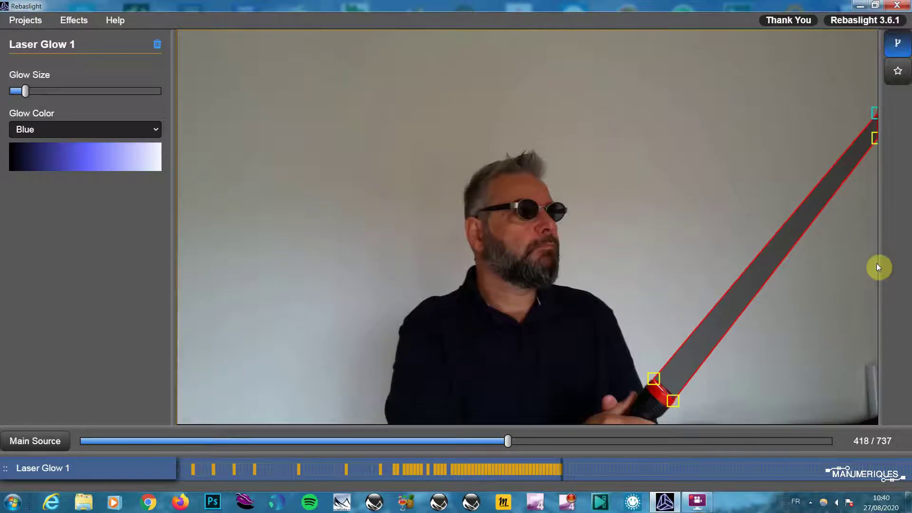
pyautogui.press('Right')
pyautogui.moveTo(654, 379); pyautogui.dragTo(656, 381)
pyautogui.moveTo(876, 139); pyautogui.dragTo(876, 146)
pyautogui.moveTo(877, 114); pyautogui.dragTo(879, 118)
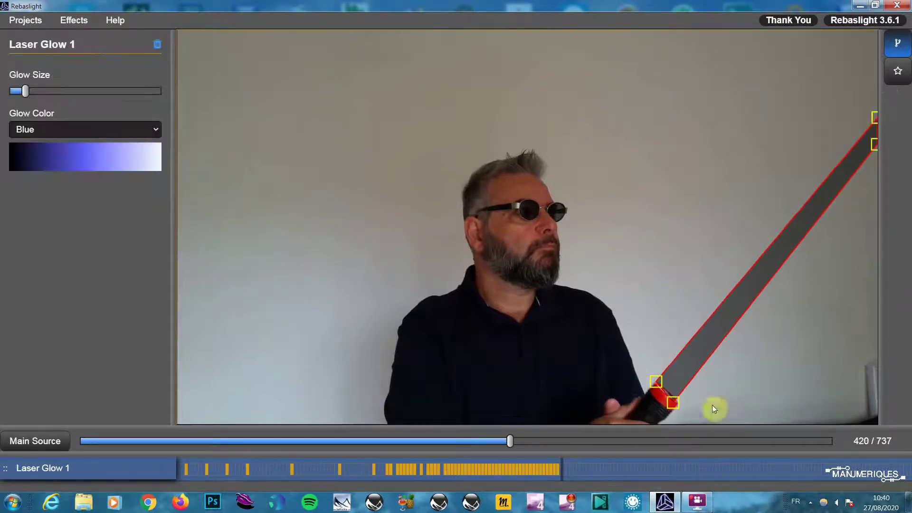
pyautogui.moveTo(673, 403); pyautogui.dragTo(658, 384)
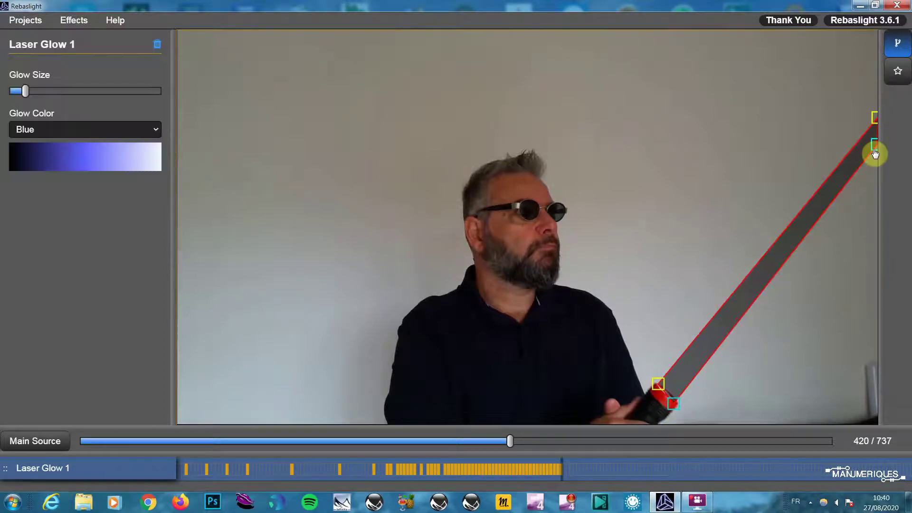
pyautogui.moveTo(877, 118); pyautogui.dragTo(877, 165)
pyautogui.moveTo(875, 126); pyautogui.dragTo(890, 144)
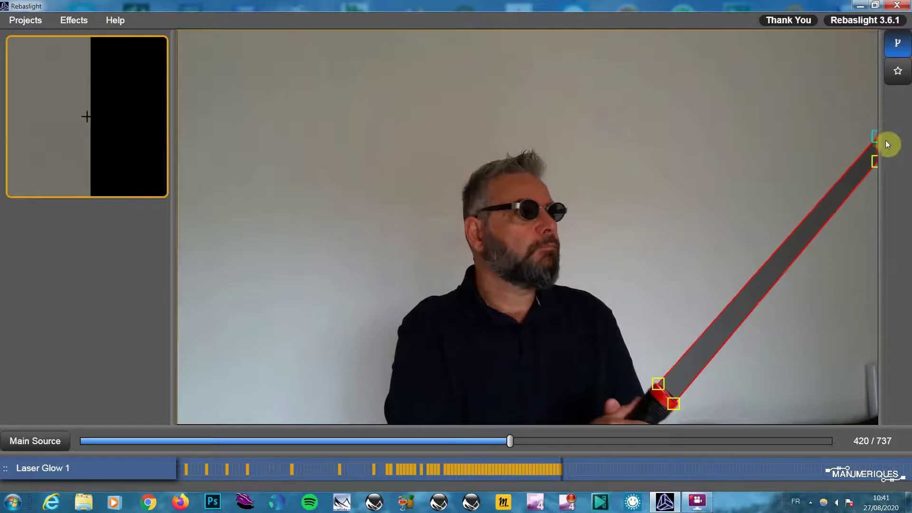
pyautogui.moveTo(675, 405); pyautogui.dragTo(658, 387)
pyautogui.moveTo(878, 166); pyautogui.dragTo(877, 148)
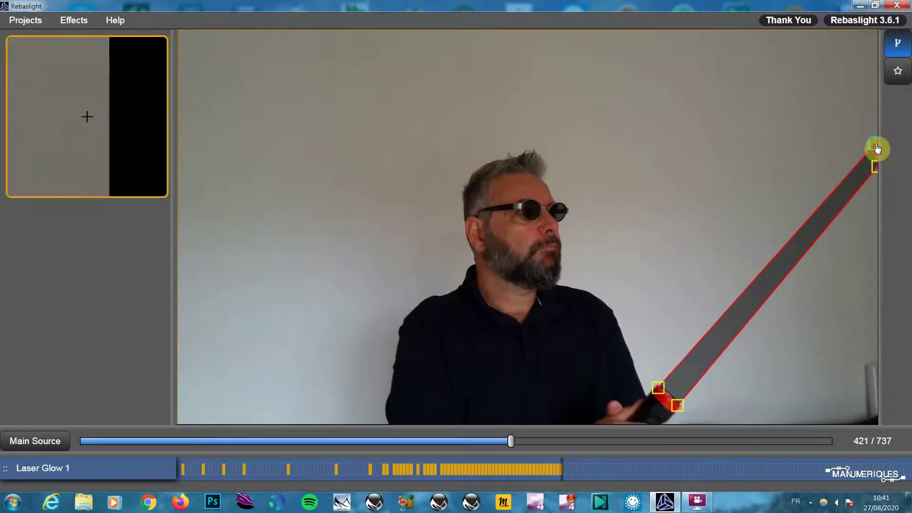
# Adjust the beam on frames 422 and 423, then move ahead to frame 427
pyautogui.click(672, 406)
pyautogui.moveTo(659, 391); pyautogui.dragTo(659, 390)
pyautogui.moveTo(880, 165); pyautogui.dragTo(881, 157)
pyautogui.moveTo(681, 408)
pyautogui.mouseDown()
pyautogui.moveTo(692, 411)
pyautogui.moveTo(672, 393)
pyautogui.moveTo(702, 408)
pyautogui.moveTo(680, 387)
pyautogui.moveTo(704, 409)
pyautogui.moveTo(686, 391)
pyautogui.mouseUp()
pyautogui.press('Right')
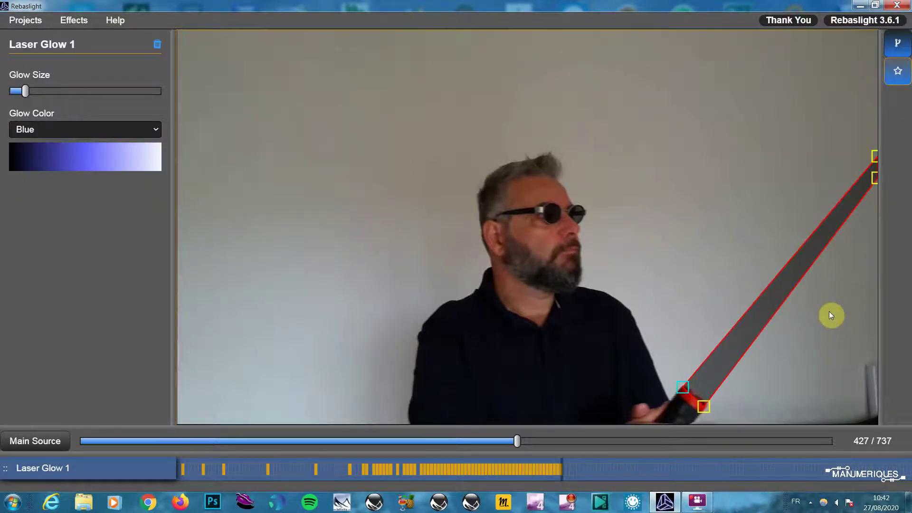
# Preview the blue glow, then step back to frame 425 and forward again past 426
pyautogui.click(903, 71)
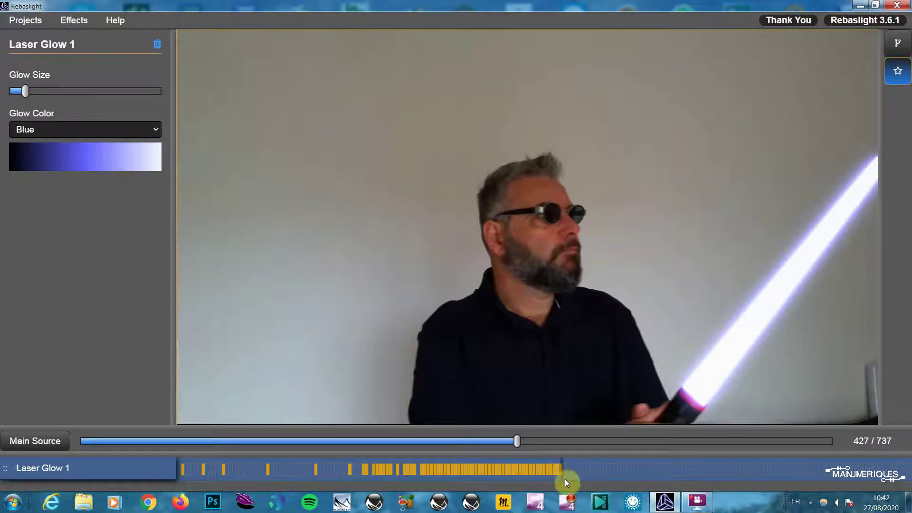
pyautogui.press('Left')
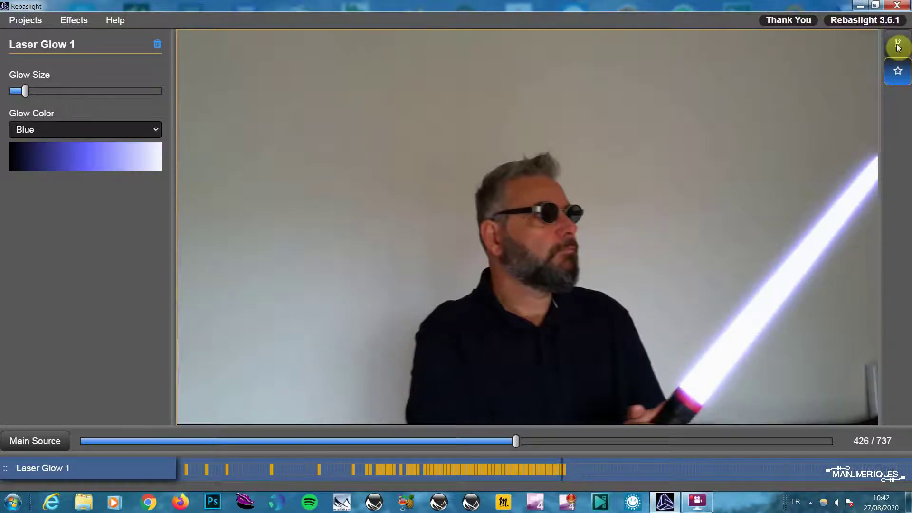
pyautogui.press('Left')
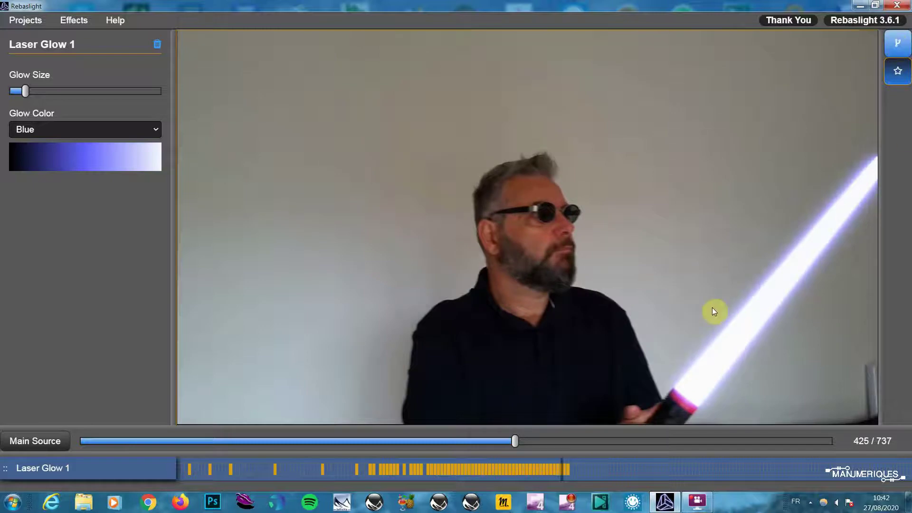
pyautogui.press('Right')
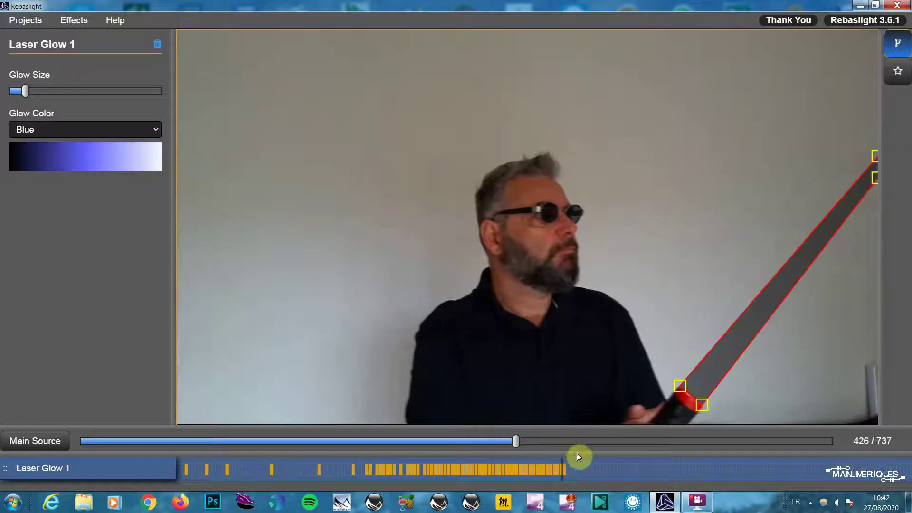
pyautogui.press('Right')
pyautogui.press('Right')
# Place the beam's bottom end on the flashlight tip and its top end to follow over the first frames
pyautogui.moveTo(708, 405); pyautogui.dragTo(714, 402)
pyautogui.moveTo(877, 182); pyautogui.dragTo(879, 160)
pyautogui.press('Right')
pyautogui.moveTo(711, 402)
pyautogui.mouseDown()
pyautogui.moveTo(694, 380)
pyautogui.moveTo(719, 398)
pyautogui.moveTo(696, 380)
pyautogui.mouseUp()
pyautogui.press('Right')
pyautogui.press('Right')
pyautogui.press('Right')
pyautogui.press('Right')
pyautogui.press('Right')
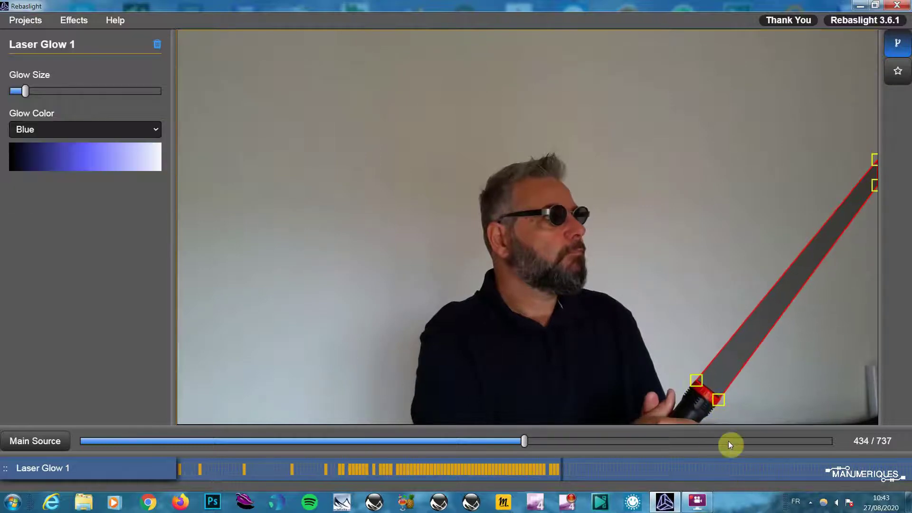
pyautogui.press('Right')
pyautogui.press('Right')
pyautogui.press('Right')
pyautogui.press('Left')
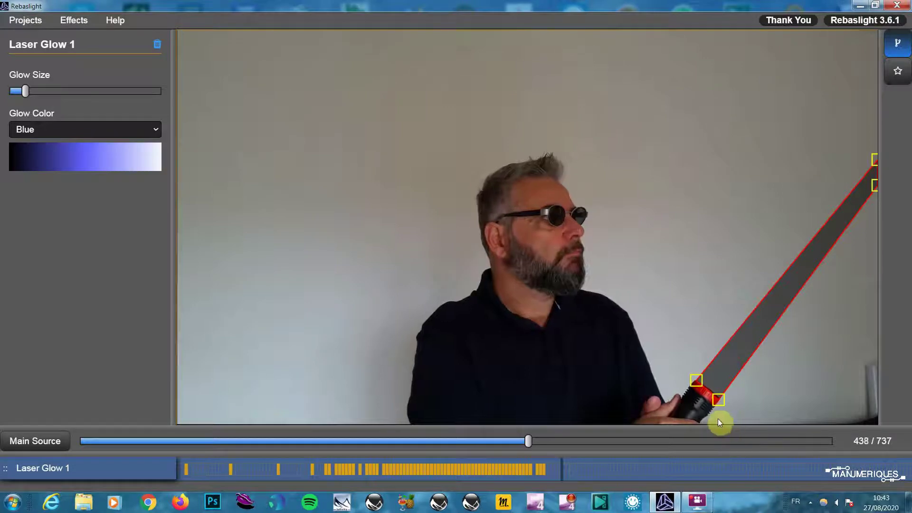
pyautogui.press('Right')
pyautogui.moveTo(696, 380); pyautogui.dragTo(720, 400)
pyautogui.press('Right')
# Keep refitting the beam's ends onto the flashlight while stepping forward to frame 448
pyautogui.press('Right')
pyautogui.press('Right')
pyautogui.press('Right')
pyautogui.click(720, 404)
pyautogui.press('Right')
pyautogui.press('Right')
pyautogui.press('Right')
pyautogui.moveTo(696, 384); pyautogui.dragTo(718, 401)
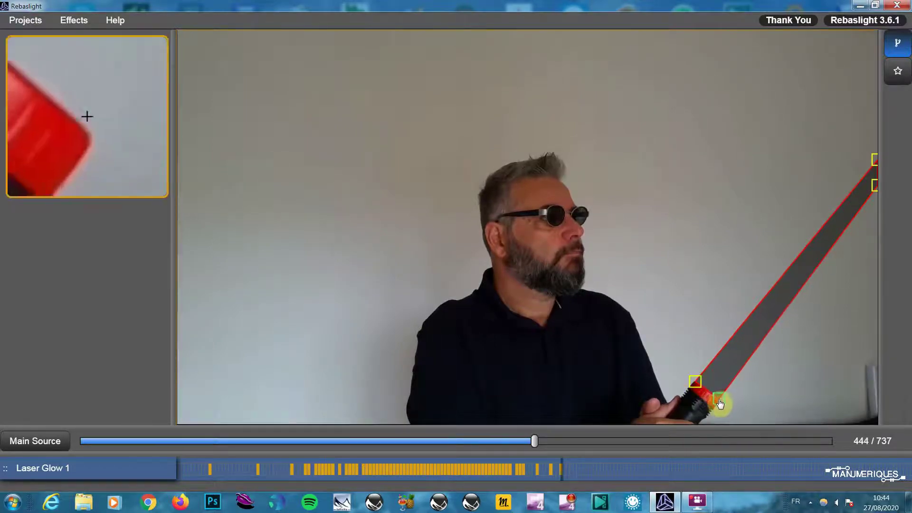
pyautogui.moveTo(875, 186); pyautogui.dragTo(875, 163)
pyautogui.press('Right')
pyautogui.press('Right')
pyautogui.press('Right')
pyautogui.press('Right')
pyautogui.moveTo(696, 384); pyautogui.dragTo(692, 383)
pyautogui.moveTo(717, 401); pyautogui.dragTo(714, 403)
pyautogui.press('Left')
pyautogui.press('Left')
pyautogui.press('Left')
pyautogui.press('Left')
pyautogui.press('Left')
pyautogui.press('Left')
pyautogui.press('Left')
pyautogui.press('Left')
pyautogui.press('Right')
pyautogui.press('Right')
pyautogui.press('Right')
pyautogui.press('Right')
pyautogui.press('Right')
pyautogui.press('Right')
pyautogui.press('Right')
pyautogui.press('Right')
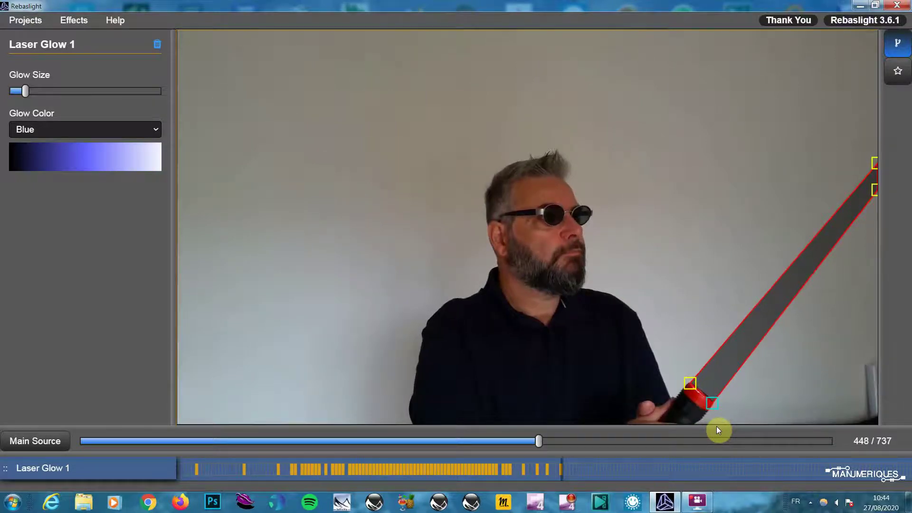
# Fit frames 448–451, setting the beam's bottom on the red tip and raising its top end
pyautogui.press('Right')
pyautogui.moveTo(690, 383); pyautogui.dragTo(708, 404)
pyautogui.press('Right')
pyautogui.moveTo(876, 190); pyautogui.dragTo(876, 186)
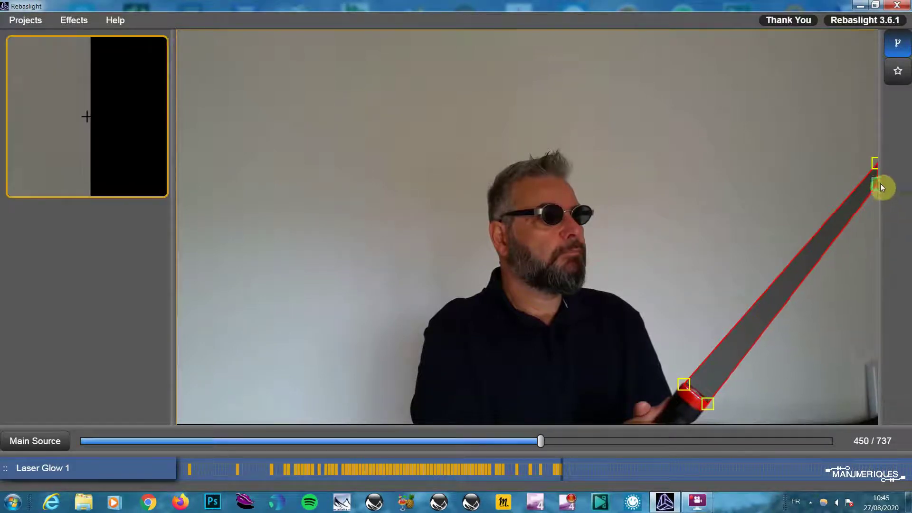
pyautogui.press('Right')
pyautogui.moveTo(684, 384); pyautogui.dragTo(703, 399)
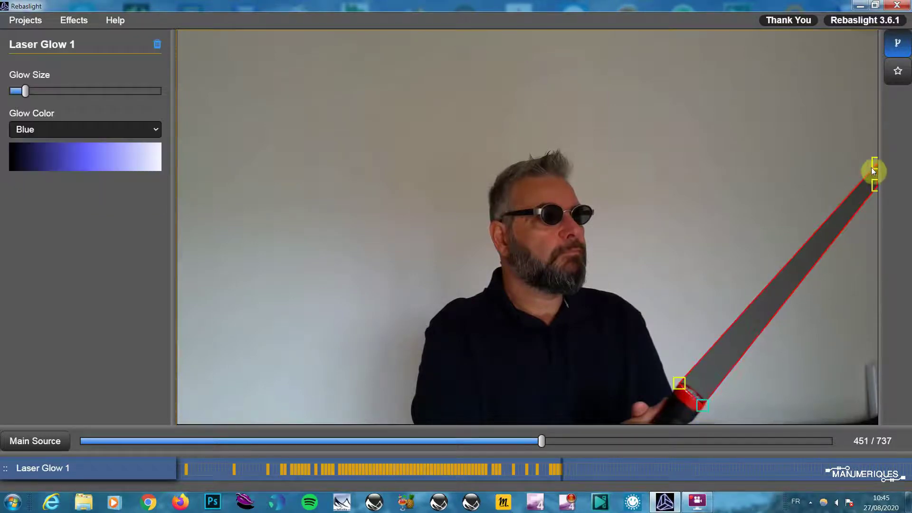
pyautogui.moveTo(875, 164); pyautogui.dragTo(873, 142)
pyautogui.moveTo(876, 186); pyautogui.dragTo(876, 181)
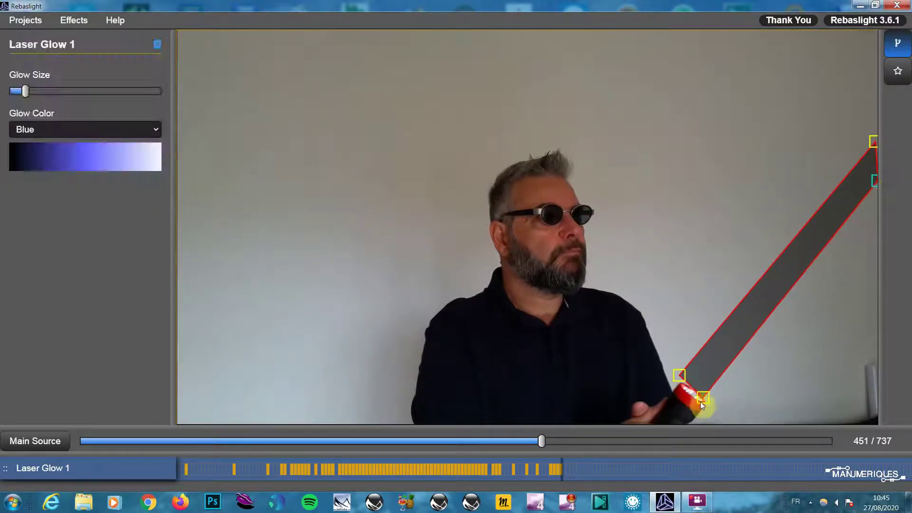
pyautogui.moveTo(680, 376)
pyautogui.mouseDown()
pyautogui.moveTo(679, 391)
pyautogui.moveTo(702, 405)
pyautogui.mouseUp()
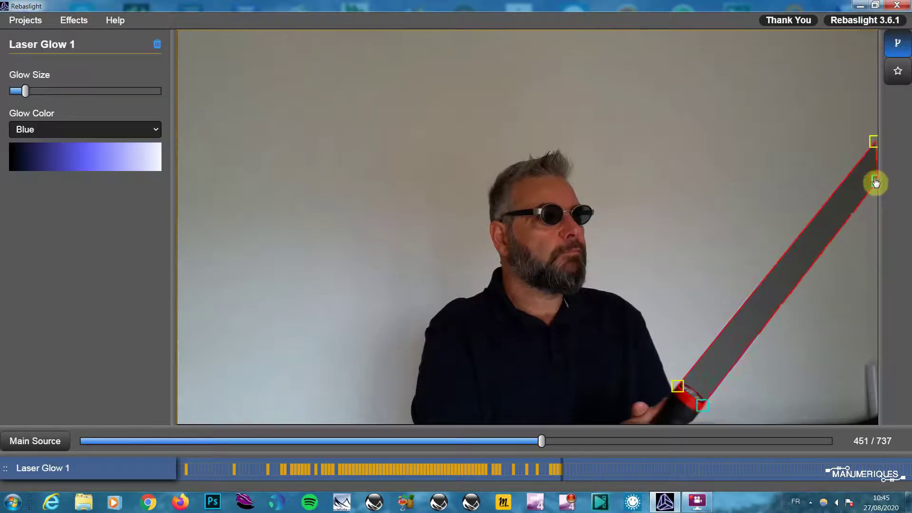
pyautogui.moveTo(875, 181); pyautogui.dragTo(875, 164)
pyautogui.press('Right')
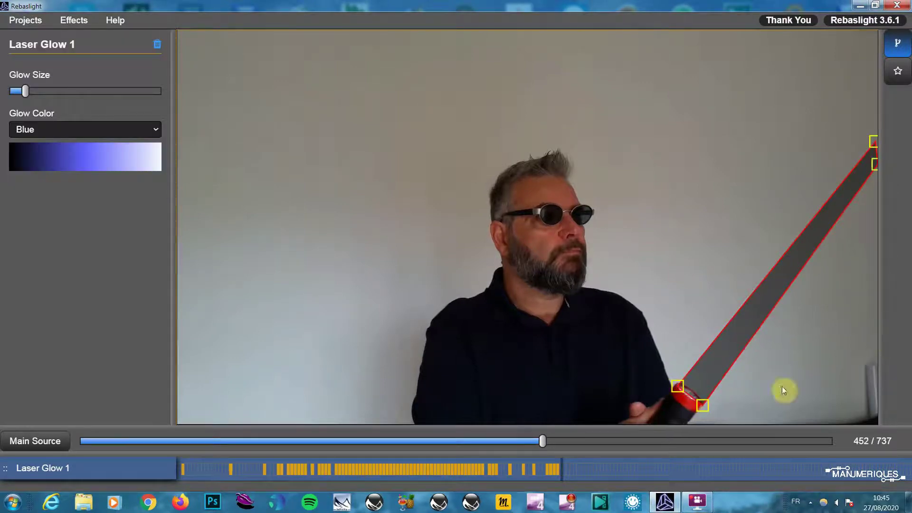
# Track frames 452 to 454, moving the bottom corners left and pulling the tip up near the top-right
pyautogui.moveTo(709, 411)
pyautogui.mouseDown()
pyautogui.moveTo(668, 386)
pyautogui.moveTo(692, 405)
pyautogui.mouseUp()
pyautogui.press('Right')
pyautogui.moveTo(874, 141); pyautogui.dragTo(872, 122)
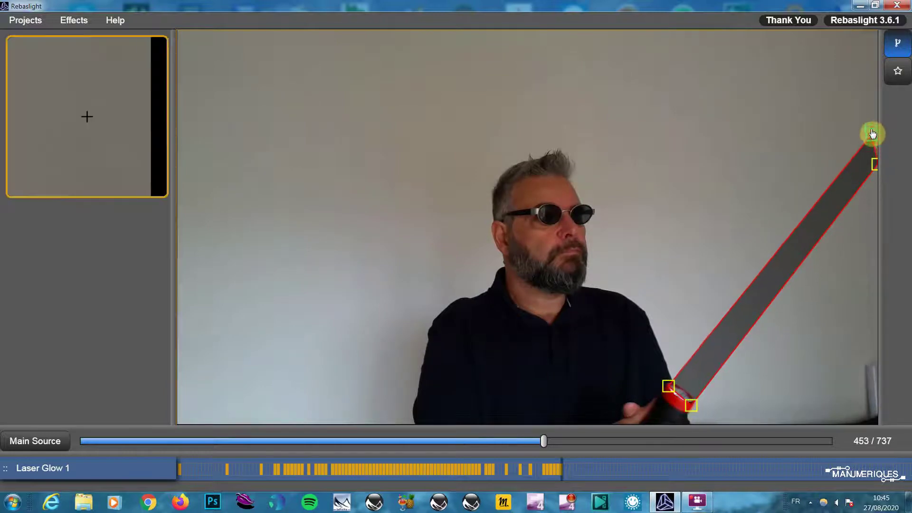
pyautogui.moveTo(878, 168); pyautogui.dragTo(878, 118)
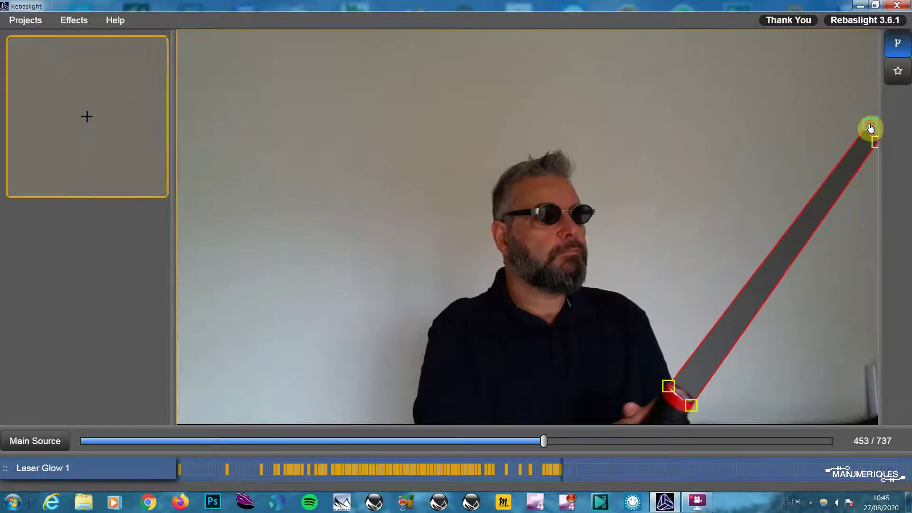
pyautogui.press('Right')
pyautogui.moveTo(669, 386); pyautogui.dragTo(686, 404)
pyautogui.moveTo(875, 114); pyautogui.dragTo(868, 100)
pyautogui.moveTo(875, 143); pyautogui.dragTo(877, 127)
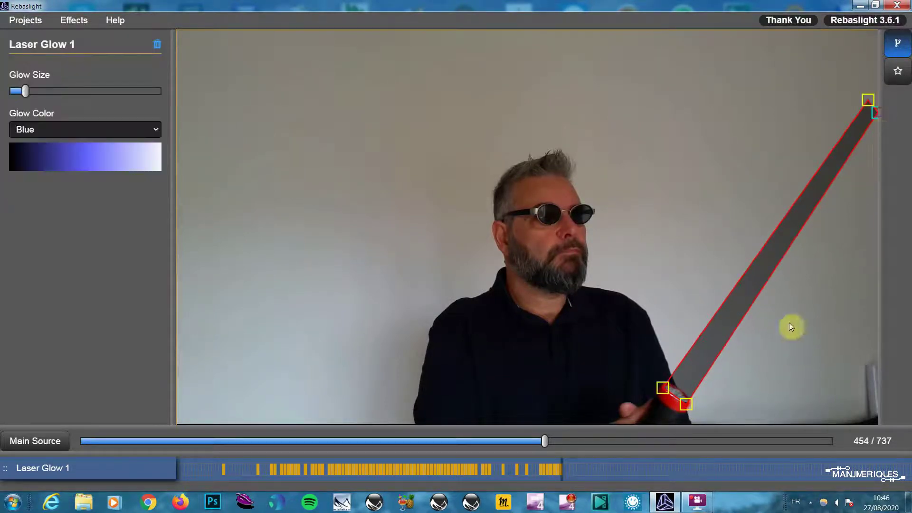
pyautogui.moveTo(869, 102); pyautogui.dragTo(868, 95)
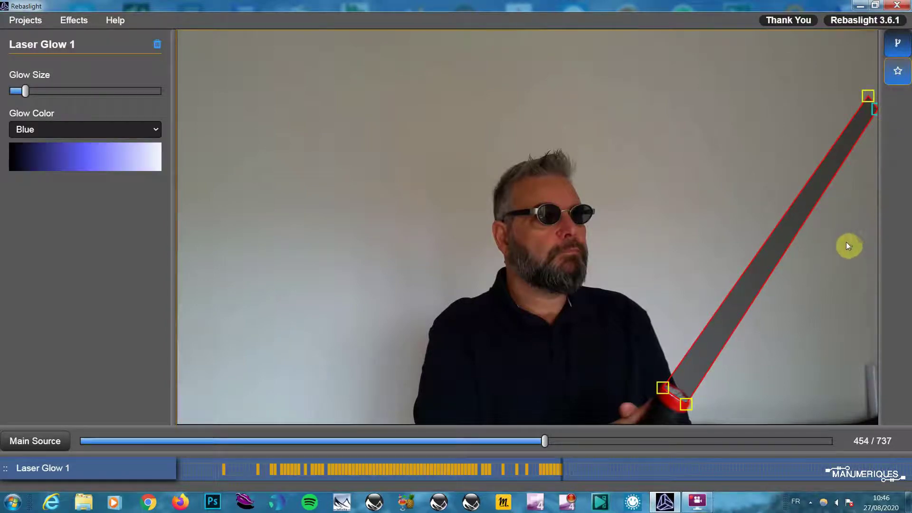
# Preview the glowing beam without its outline, then resume editing and move its top end on frame 454
pyautogui.press('Escape')
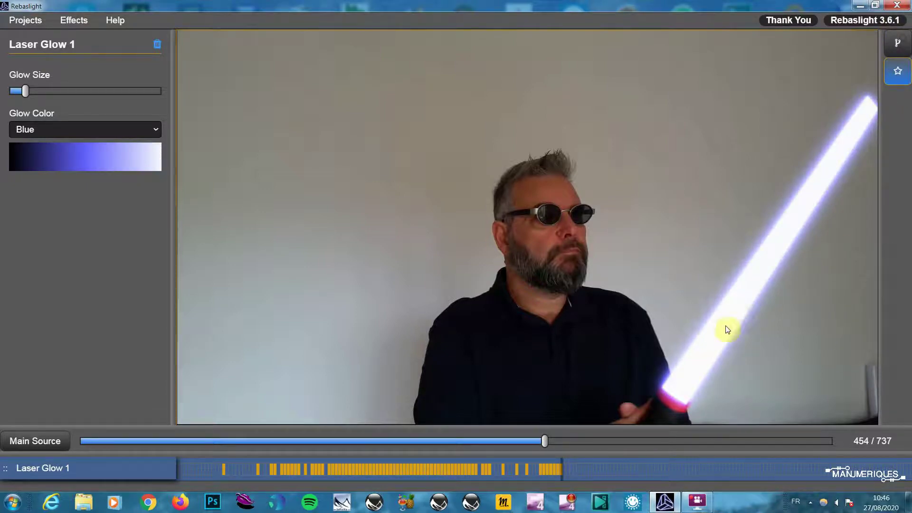
pyautogui.click(736, 335)
pyautogui.moveTo(888, 95)
pyautogui.mouseDown()
pyautogui.moveTo(891, 82)
pyautogui.moveTo(905, 117)
pyautogui.mouseUp()
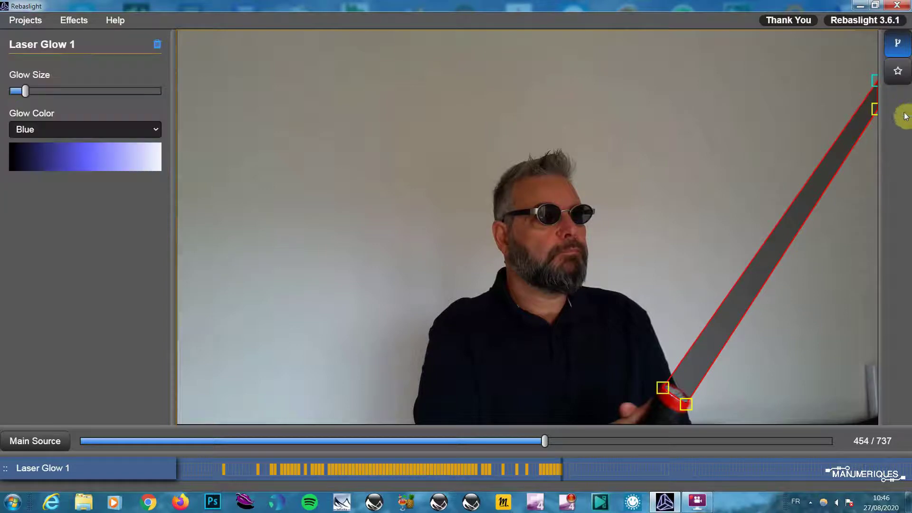
# Fit the beam on frames 455 and 456, shifting its bottom-left corner left and raising its tip
pyautogui.press('Right')
pyautogui.moveTo(663, 391)
pyautogui.mouseDown()
pyautogui.moveTo(680, 407)
pyautogui.moveTo(653, 389)
pyautogui.moveTo(677, 406)
pyautogui.mouseUp()
pyautogui.press('Right')
pyautogui.moveTo(875, 81); pyautogui.dragTo(870, 66)
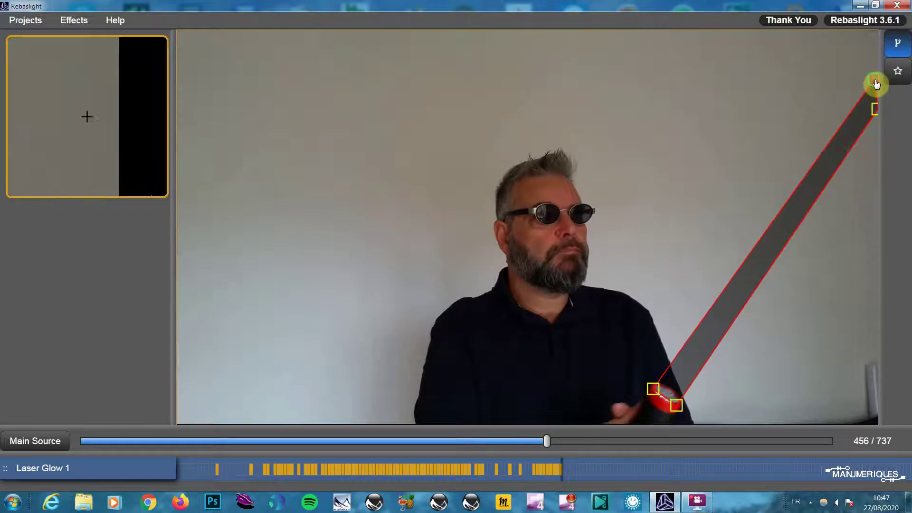
pyautogui.moveTo(879, 111); pyautogui.dragTo(867, 67)
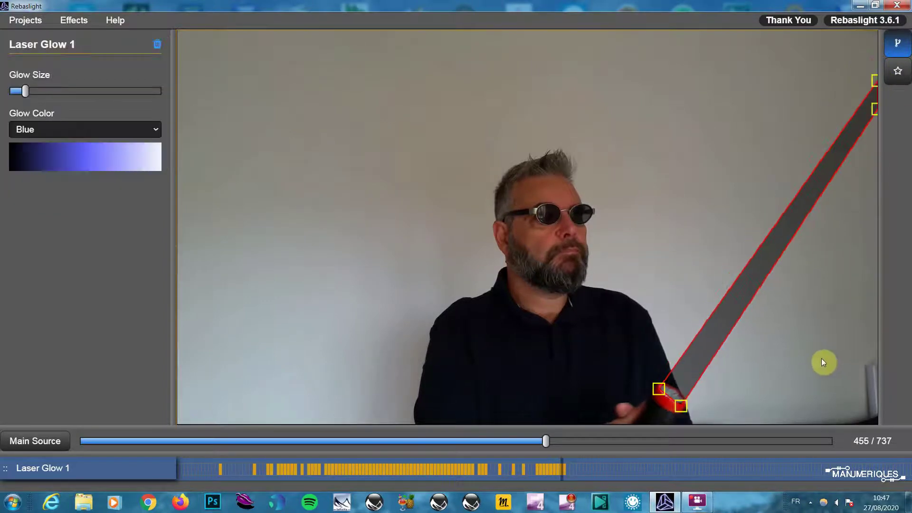
pyautogui.press('Right')
# Fit the beam's base and tip onto the flashlight on frames 457 and 458
pyautogui.moveTo(653, 390); pyautogui.dragTo(676, 407)
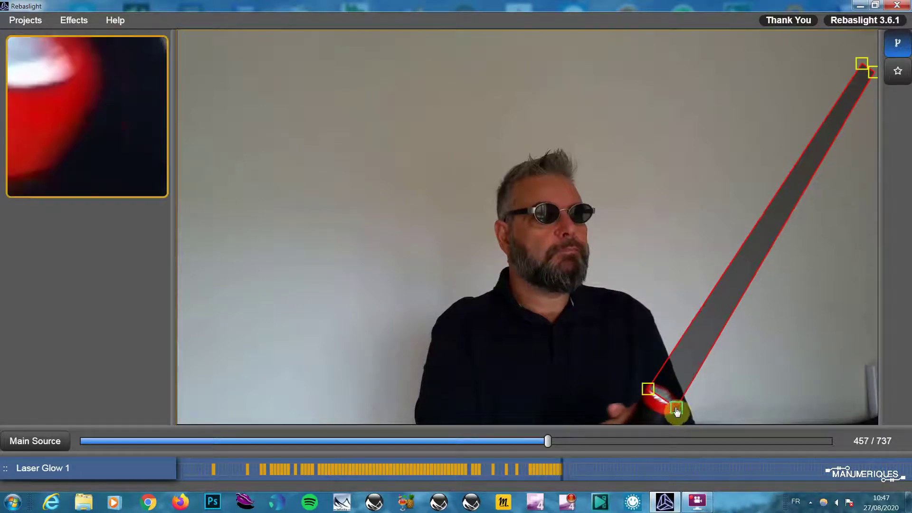
pyautogui.moveTo(870, 75); pyautogui.dragTo(862, 71)
pyautogui.press('Right')
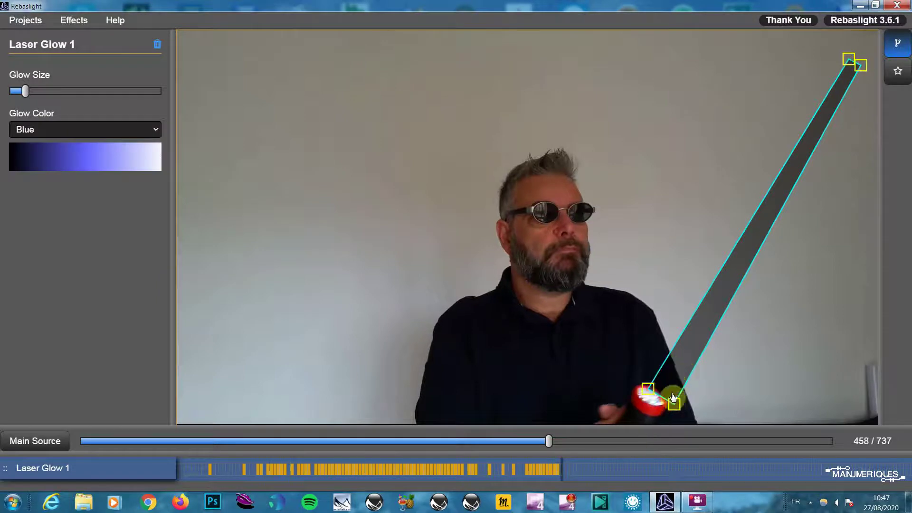
pyautogui.moveTo(674, 404); pyautogui.dragTo(663, 412)
pyautogui.moveTo(861, 66); pyautogui.dragTo(826, 53)
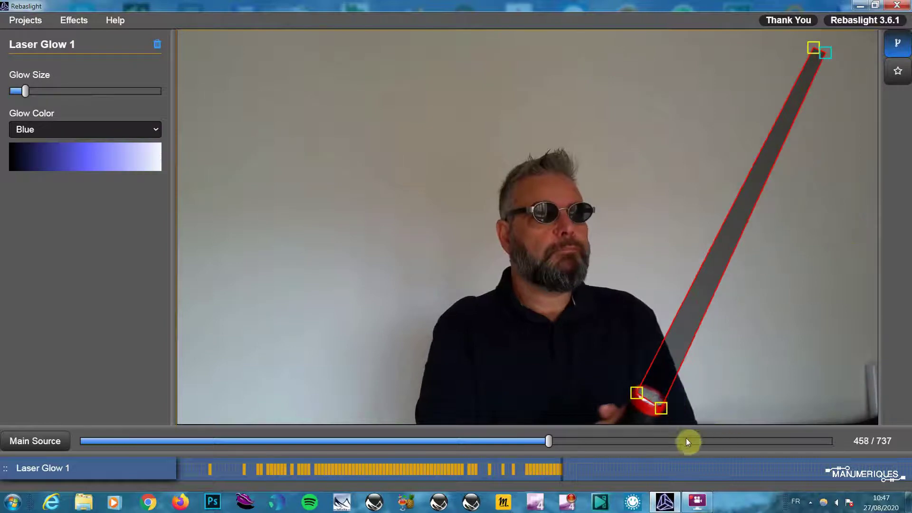
# Review neighbouring frames, then shift the beam left with its base on the red tip at frame 459
pyautogui.press('Left')
pyautogui.press('Left')
pyautogui.press('Left')
pyautogui.press('Right')
pyautogui.press('Right')
pyautogui.press('Right')
pyautogui.press('Right')
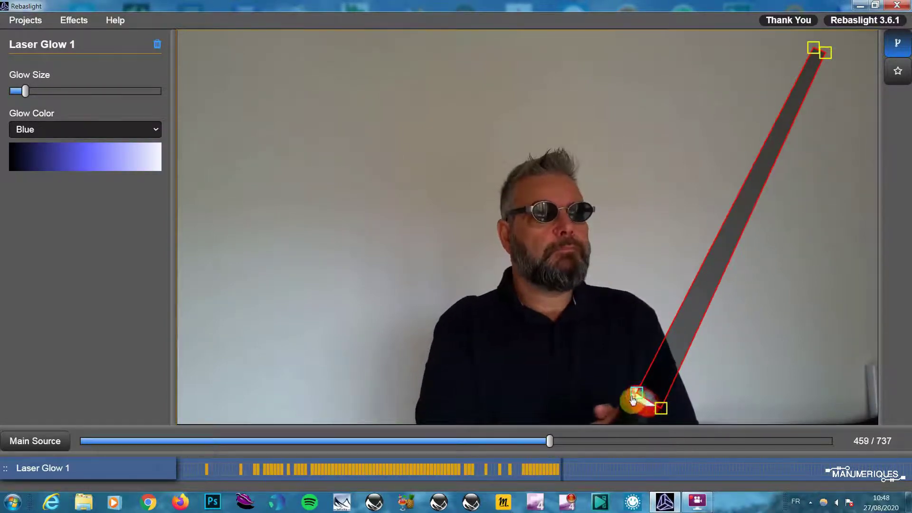
pyautogui.moveTo(634, 400); pyautogui.dragTo(628, 401)
pyautogui.moveTo(813, 47); pyautogui.dragTo(800, 47)
pyautogui.press('Right')
pyautogui.moveTo(630, 396); pyautogui.dragTo(651, 412)
pyautogui.moveTo(782, 39)
pyautogui.mouseDown()
pyautogui.moveTo(765, 35)
pyautogui.moveTo(785, 37)
pyautogui.mouseUp()
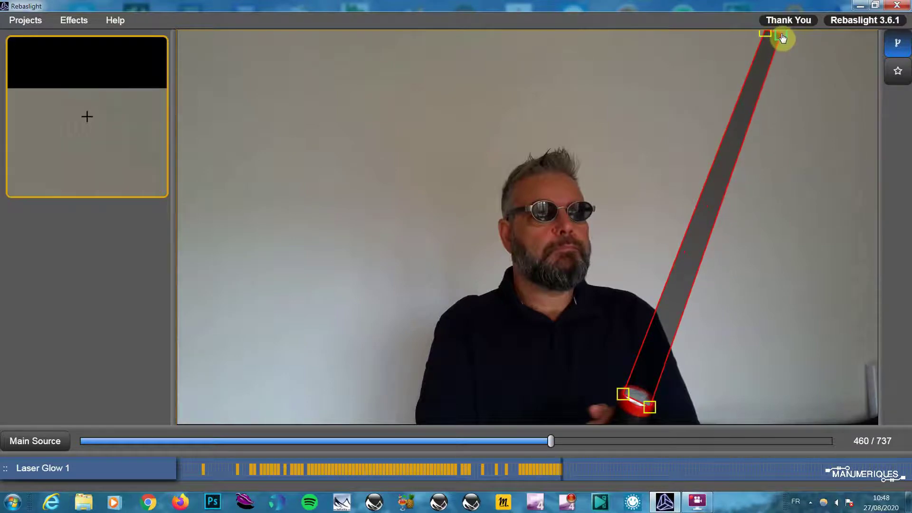
# Advance to frame 461, jump ahead, and realign the beam's base and top end
pyautogui.press('Right')
pyautogui.moveTo(626, 400); pyautogui.dragTo(645, 410)
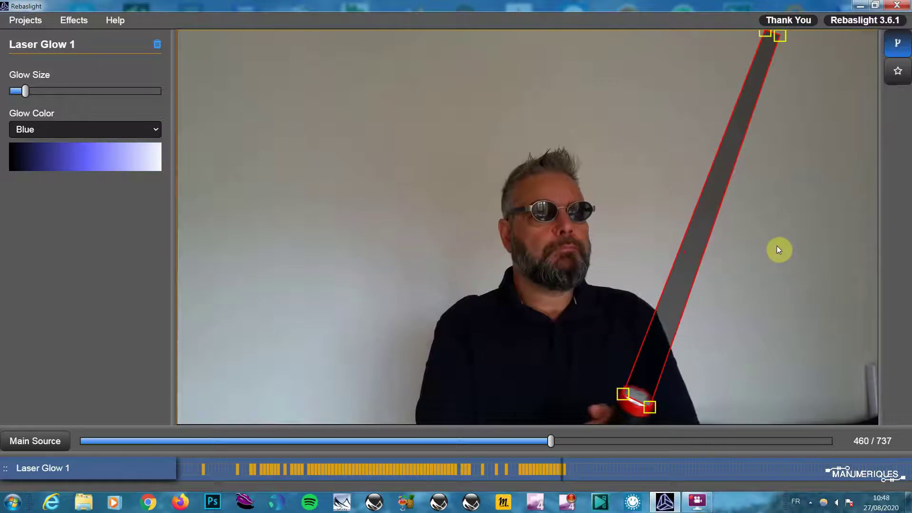
pyautogui.press('Left')
pyautogui.press('Left')
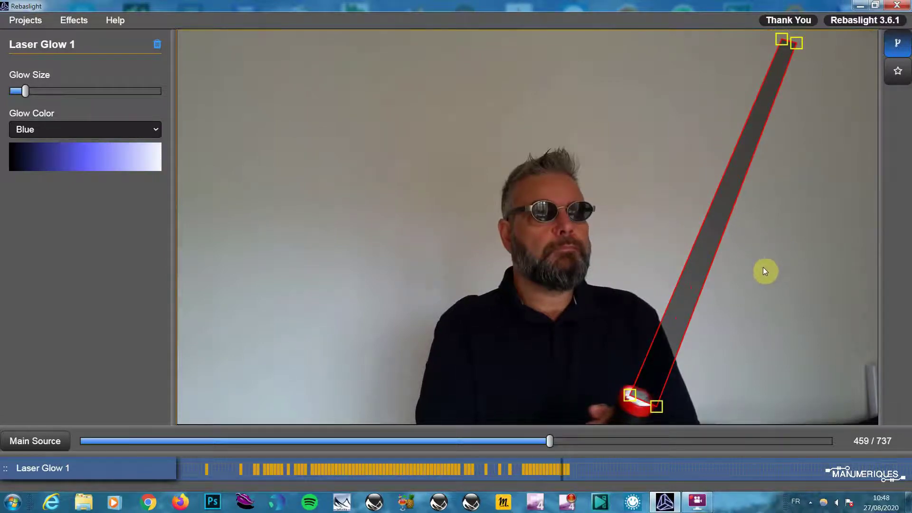
pyautogui.press('Right')
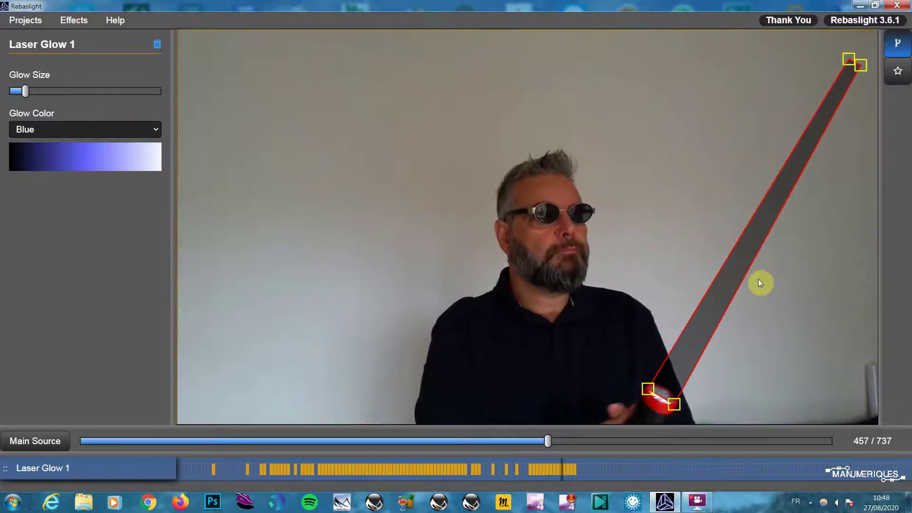
pyautogui.moveTo(556, 449)
pyautogui.mouseDown()
pyautogui.moveTo(531, 451)
pyautogui.moveTo(526, 469)
pyautogui.mouseUp()
pyautogui.moveTo(658, 409); pyautogui.dragTo(654, 393)
pyautogui.moveTo(802, 45)
pyautogui.mouseDown()
pyautogui.moveTo(822, 56)
pyautogui.moveTo(808, 44)
pyautogui.moveTo(825, 45)
pyautogui.mouseUp()
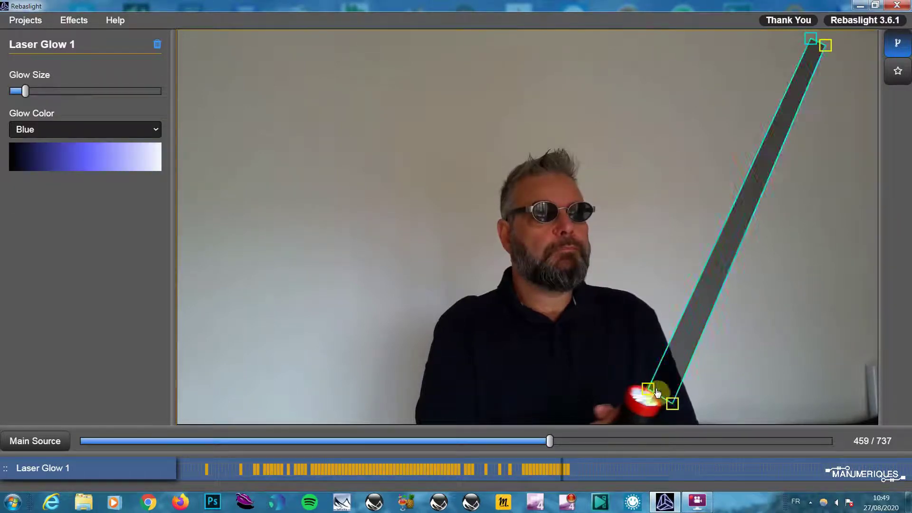
# Step through frames to check the tracking and correct the beam's base and tip
pyautogui.press('Left')
pyautogui.press('Left')
pyautogui.press('Left')
pyautogui.press('Left')
pyautogui.press('Left')
pyautogui.press('Left')
pyautogui.press('Right')
pyautogui.press('Right')
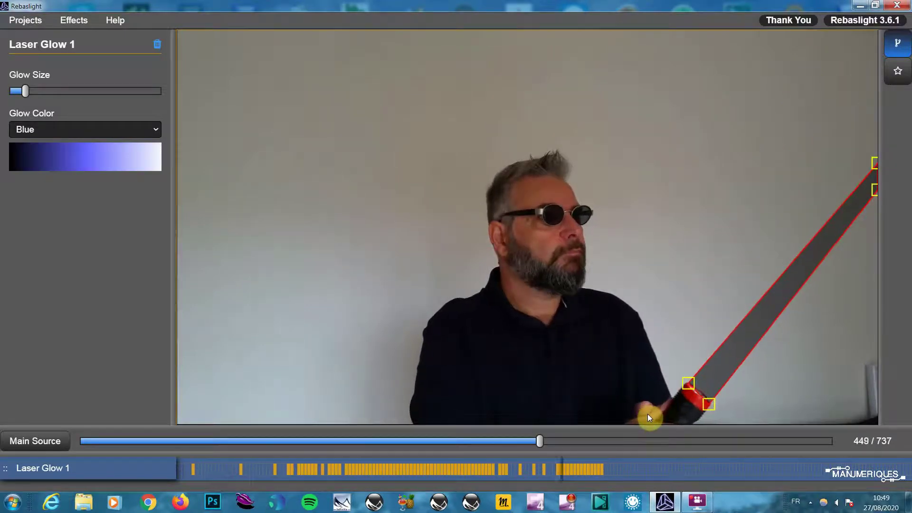
pyautogui.press('Right')
pyautogui.press('Right')
pyautogui.press('Right')
pyautogui.press('Right')
pyautogui.press('Right')
pyautogui.press('Right')
pyautogui.press('Right')
pyautogui.press('Right')
pyautogui.press('Right')
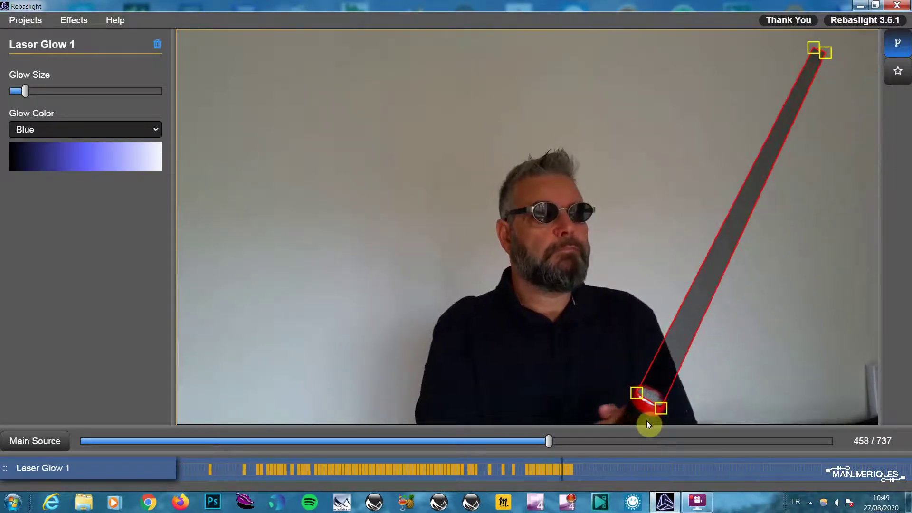
pyautogui.press('Right')
pyautogui.moveTo(649, 392)
pyautogui.mouseDown()
pyautogui.moveTo(634, 398)
pyautogui.moveTo(655, 408)
pyautogui.mouseUp()
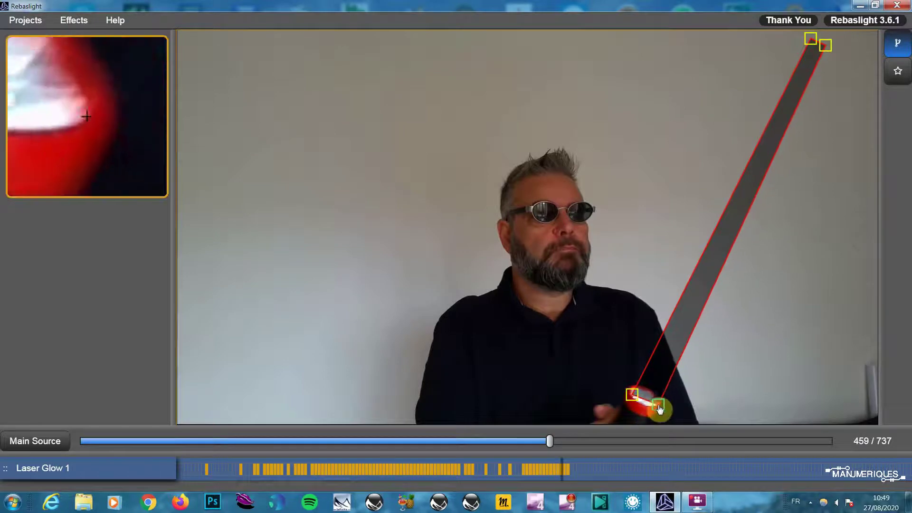
pyautogui.moveTo(810, 38)
pyautogui.mouseDown()
pyautogui.moveTo(802, 37)
pyautogui.moveTo(818, 44)
pyautogui.mouseUp()
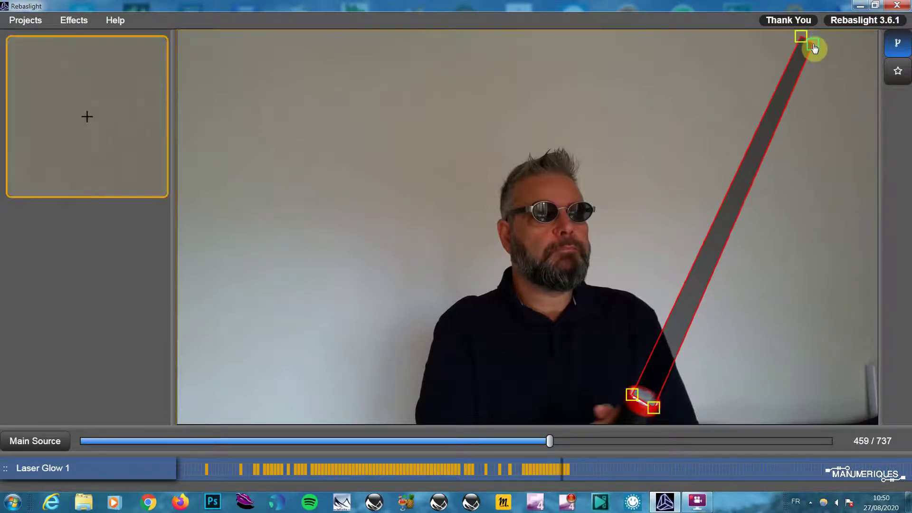
# Nudge the beam left onto the flashlight on frames 462 and 463, swinging the tip left
pyautogui.press('Right')
pyautogui.press('Right')
pyautogui.press('Right')
pyautogui.moveTo(618, 393); pyautogui.dragTo(637, 406)
pyautogui.moveTo(765, 32)
pyautogui.mouseDown()
pyautogui.moveTo(748, 38)
pyautogui.moveTo(758, 37)
pyautogui.mouseUp()
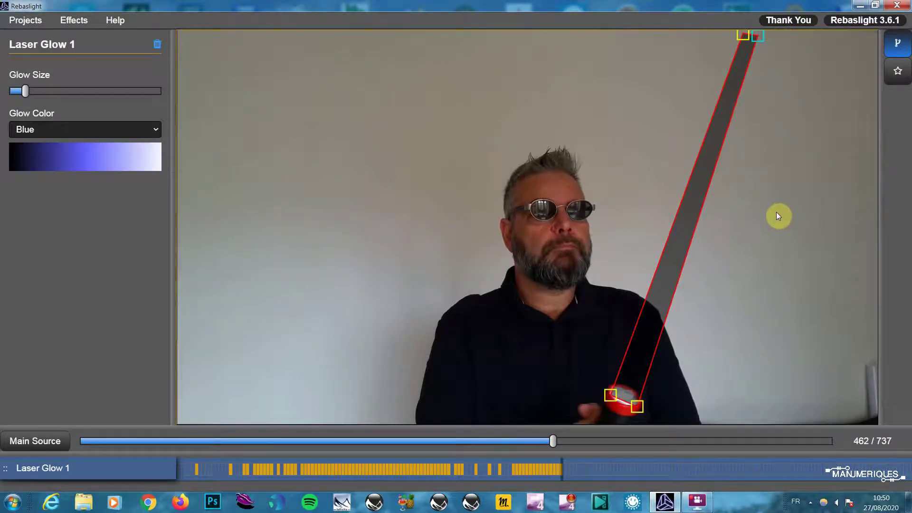
pyautogui.press('Right')
pyautogui.moveTo(610, 395)
pyautogui.mouseDown()
pyautogui.moveTo(596, 391)
pyautogui.moveTo(624, 403)
pyautogui.mouseUp()
pyautogui.moveTo(744, 38)
pyautogui.mouseDown()
pyautogui.moveTo(706, 36)
pyautogui.moveTo(717, 36)
pyautogui.mouseUp()
pyautogui.moveTo(596, 391); pyautogui.dragTo(598, 401)
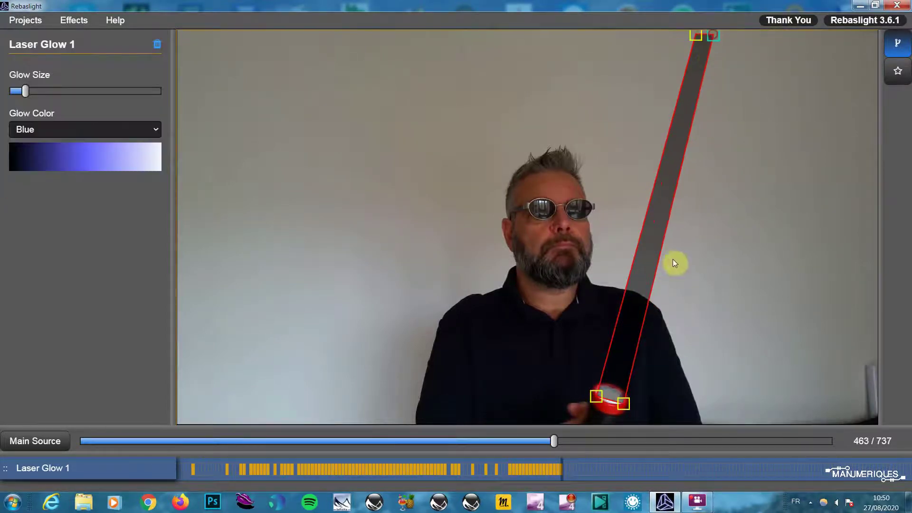
# Reposition and narrow the beam's top end on frame 464, comparing with the previous frame
pyautogui.press('Right')
pyautogui.moveTo(596, 396); pyautogui.dragTo(596, 403)
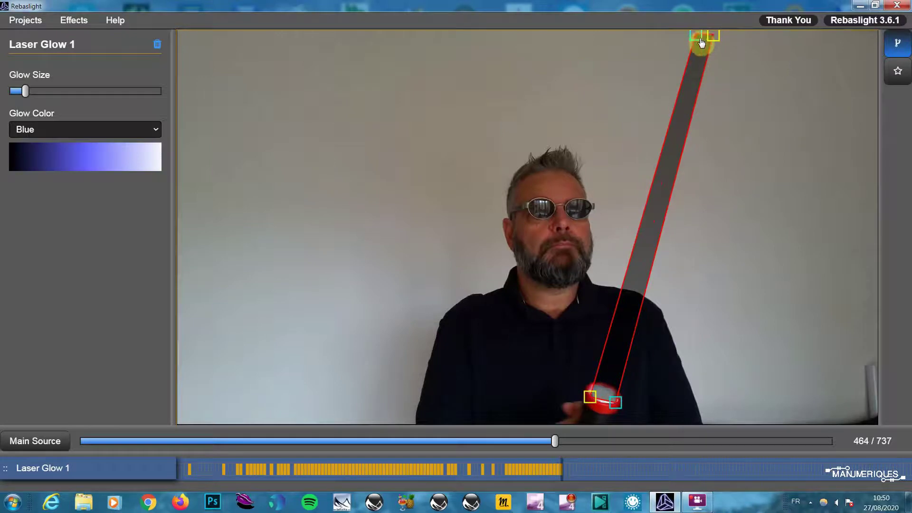
pyautogui.moveTo(684, 38); pyautogui.dragTo(692, 42)
pyautogui.moveTo(668, 41); pyautogui.dragTo(682, 42)
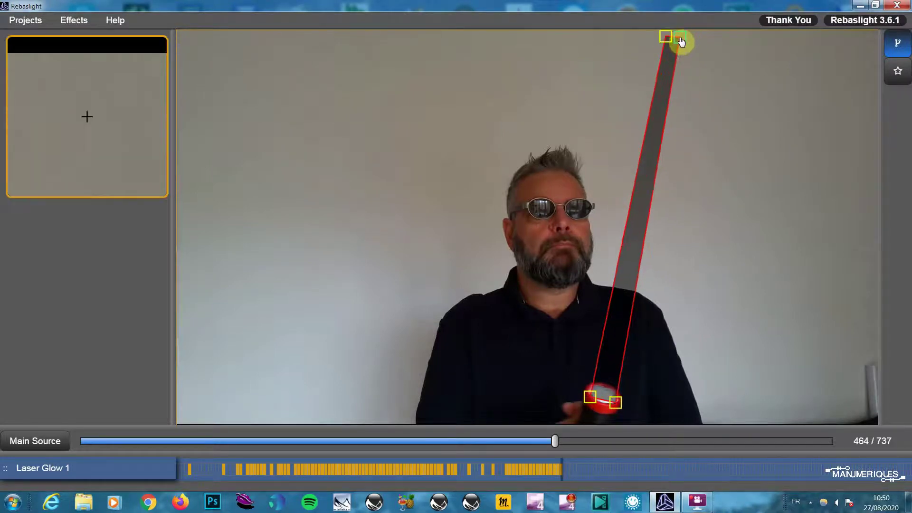
pyautogui.press('Left')
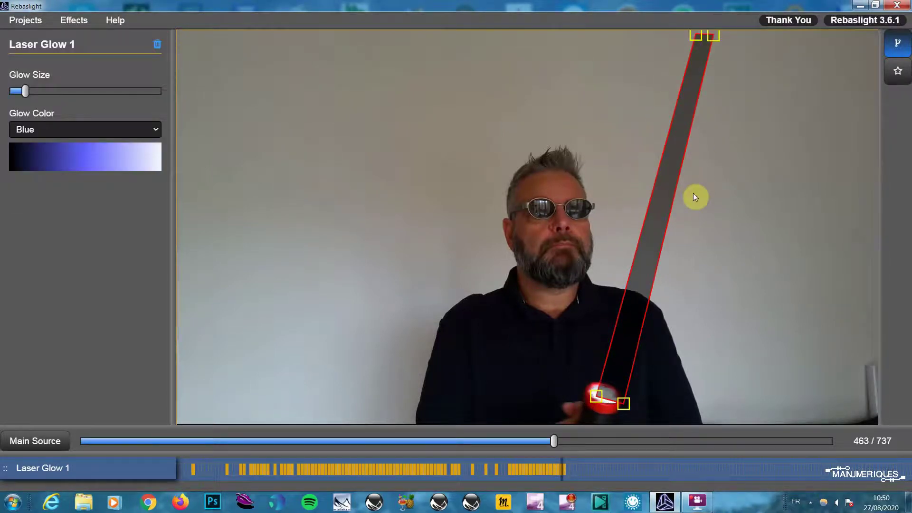
pyautogui.press('Right')
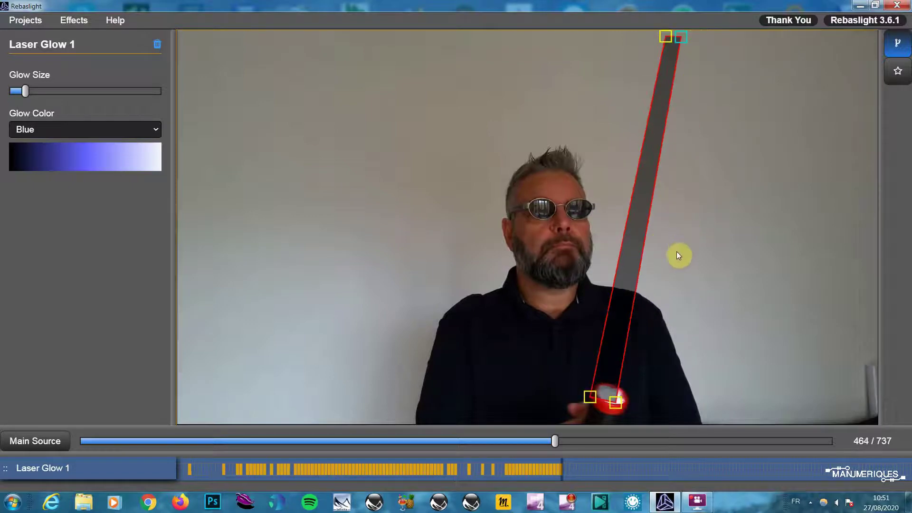
# Move the beam's base and top end left on frames 465 and 466
pyautogui.press('Right')
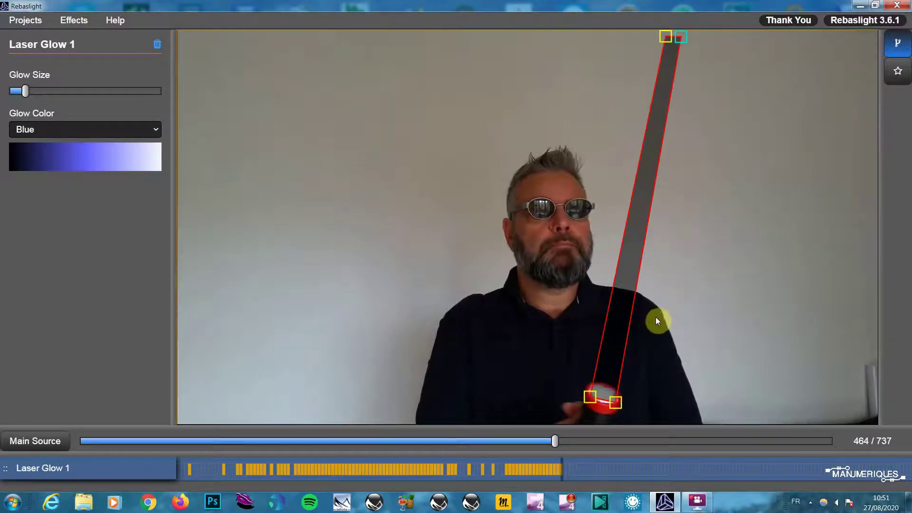
pyautogui.moveTo(590, 396)
pyautogui.mouseDown()
pyautogui.moveTo(580, 395)
pyautogui.moveTo(612, 403)
pyautogui.mouseUp()
pyautogui.moveTo(668, 39); pyautogui.dragTo(664, 40)
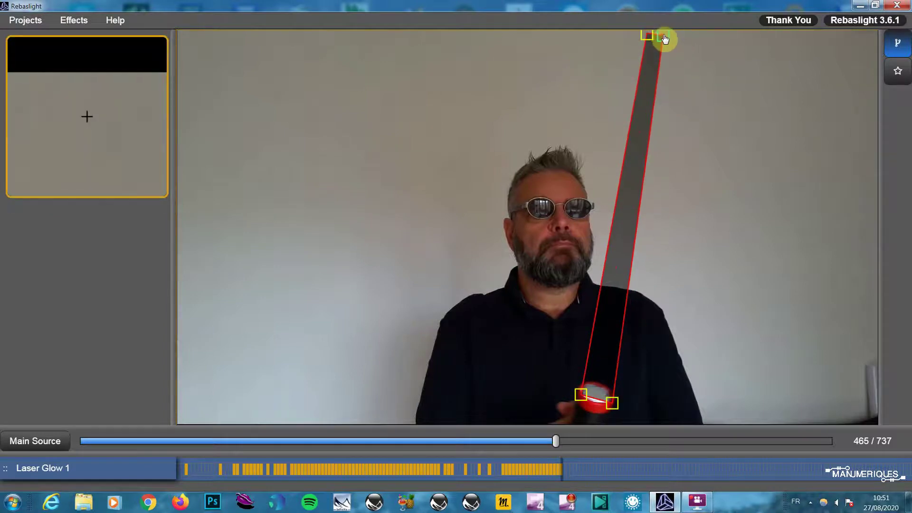
pyautogui.press('Right')
pyautogui.moveTo(585, 398)
pyautogui.mouseDown()
pyautogui.moveTo(575, 396)
pyautogui.moveTo(601, 401)
pyautogui.mouseUp()
pyautogui.moveTo(647, 35); pyautogui.dragTo(625, 41)
pyautogui.moveTo(664, 37); pyautogui.dragTo(644, 40)
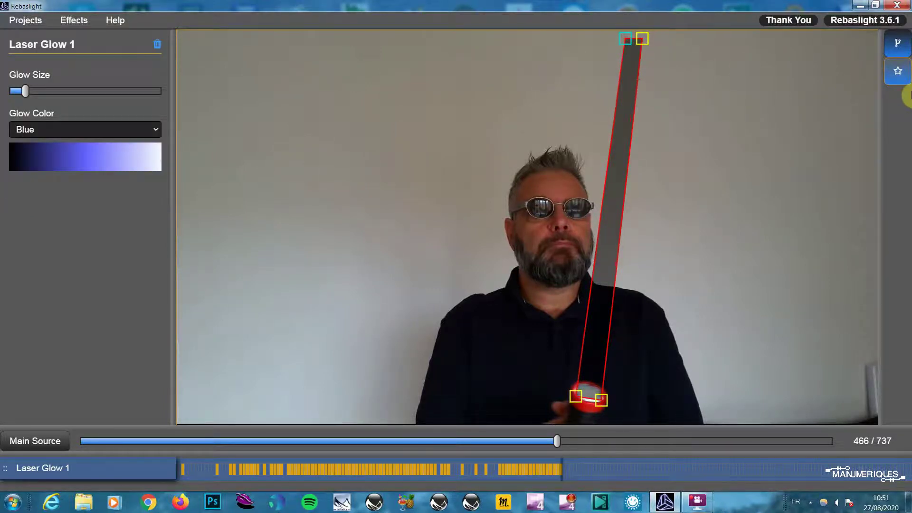
# Preview the blue saber glow, then swing the beam's base and tip left onto the flashlight
pyautogui.press('Escape')
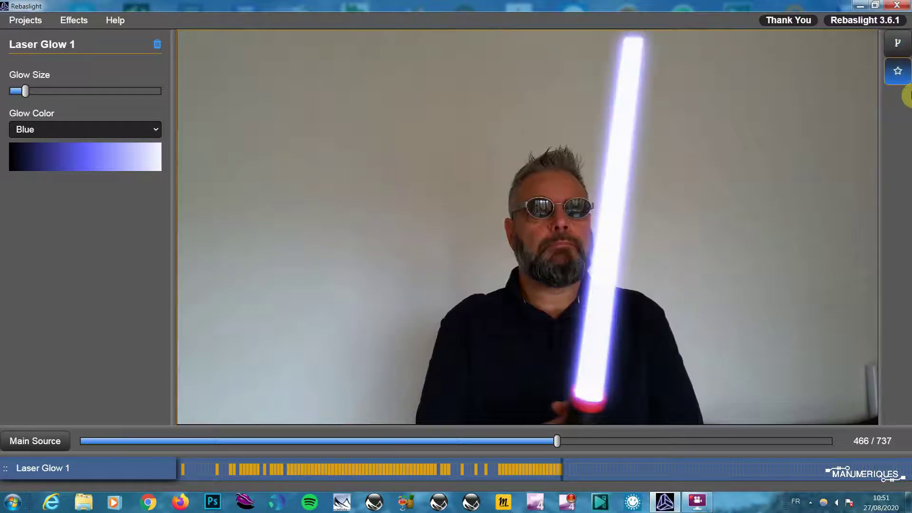
pyautogui.click(899, 43)
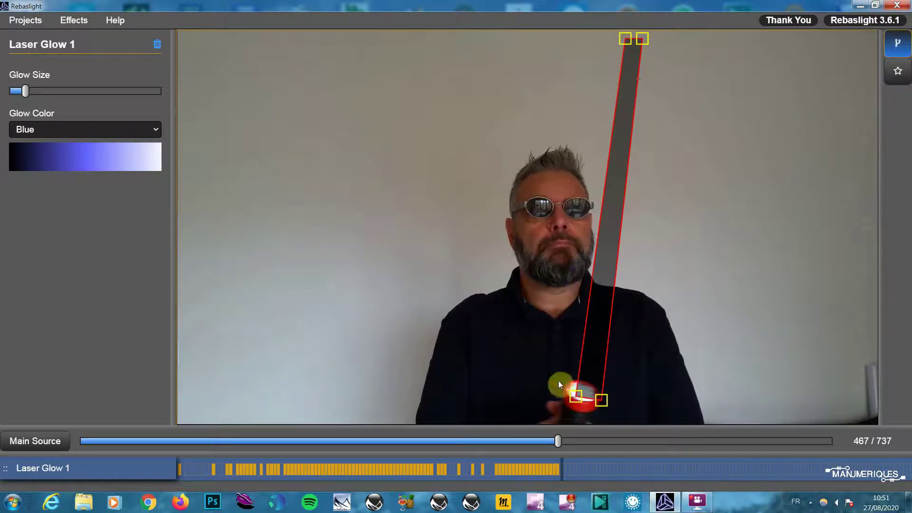
pyautogui.moveTo(578, 403); pyautogui.dragTo(571, 402)
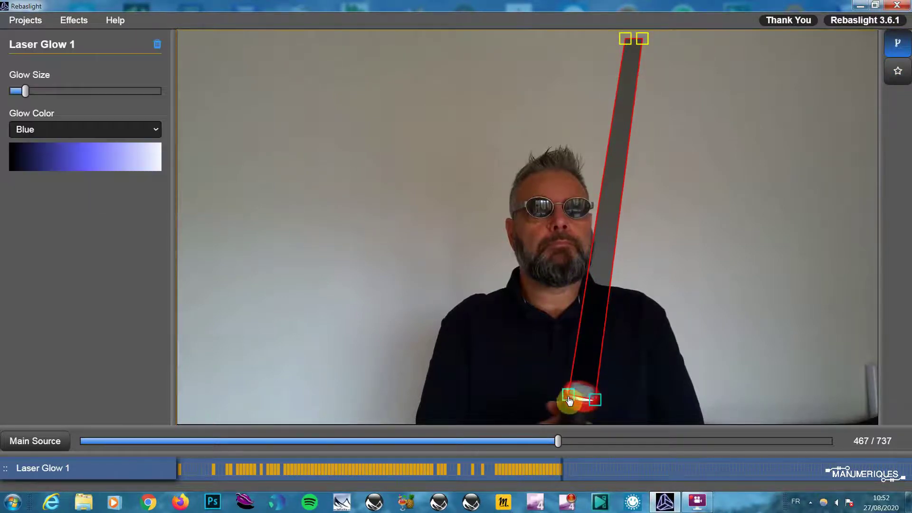
pyautogui.moveTo(640, 54); pyautogui.dragTo(602, 36)
pyautogui.moveTo(568, 396)
pyautogui.mouseDown()
pyautogui.moveTo(551, 397)
pyautogui.moveTo(582, 396)
pyautogui.mouseUp()
pyautogui.moveTo(603, 37)
pyautogui.mouseDown()
pyautogui.moveTo(581, 37)
pyautogui.moveTo(605, 38)
pyautogui.mouseUp()
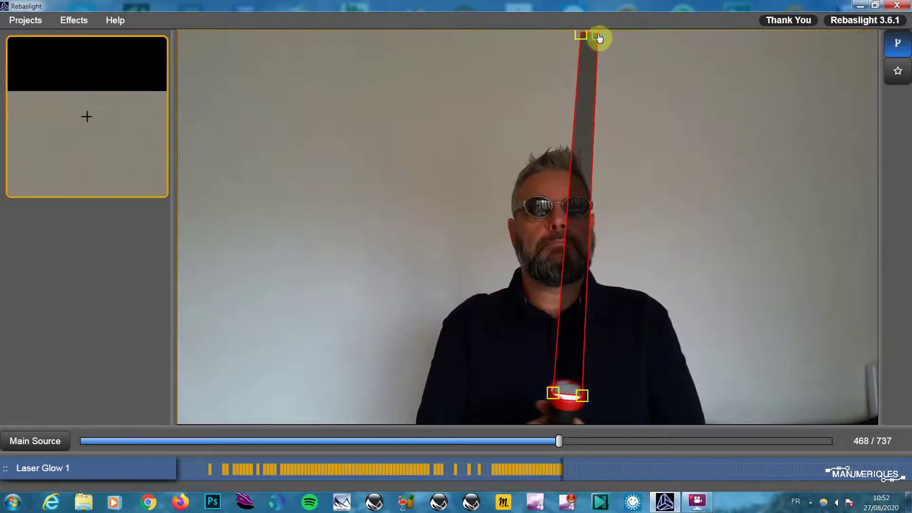
pyautogui.moveTo(601, 37); pyautogui.dragTo(601, 35)
pyautogui.moveTo(553, 393); pyautogui.dragTo(571, 396)
pyautogui.moveTo(581, 36)
pyautogui.mouseDown()
pyautogui.moveTo(565, 35)
pyautogui.moveTo(589, 41)
pyautogui.moveTo(583, 36)
pyautogui.mouseUp()
# Check frame 470 and nudge the beam's lower-left and top-left corners left
pyautogui.press('Right')
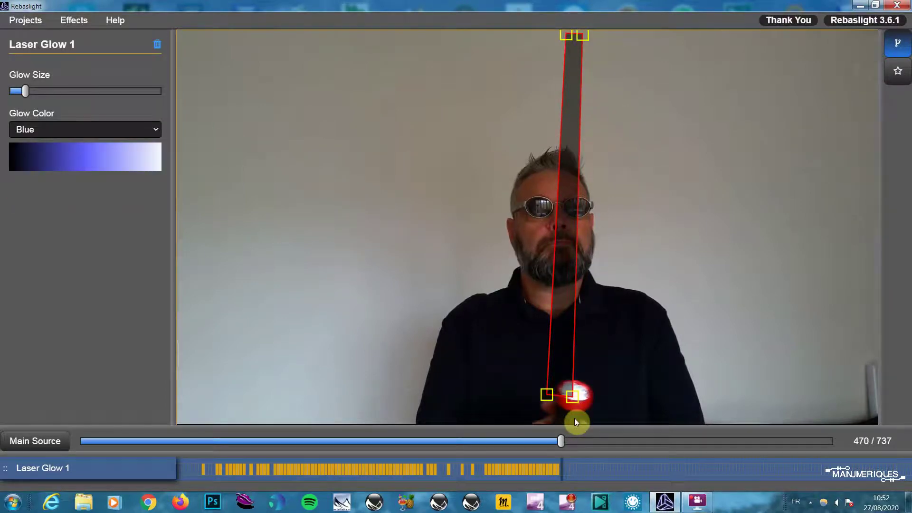
pyautogui.press('Left')
pyautogui.press('Right')
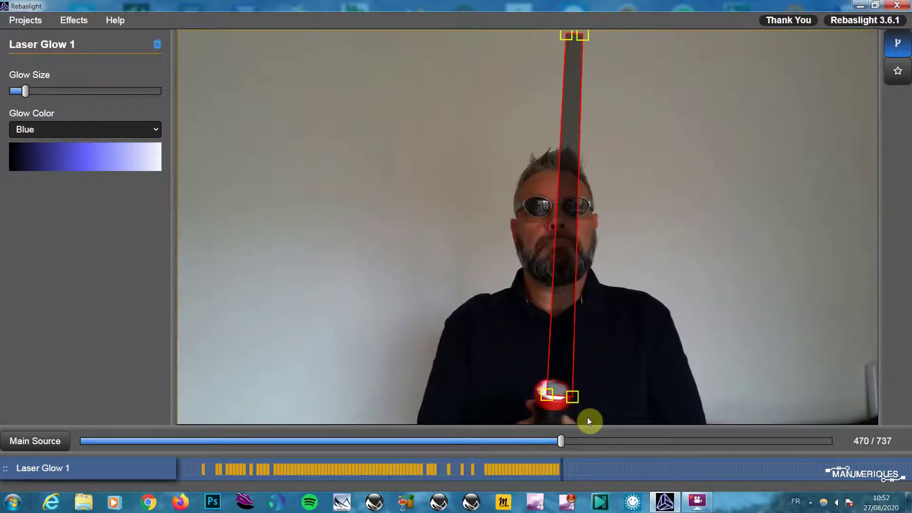
pyautogui.moveTo(546, 402); pyautogui.dragTo(539, 403)
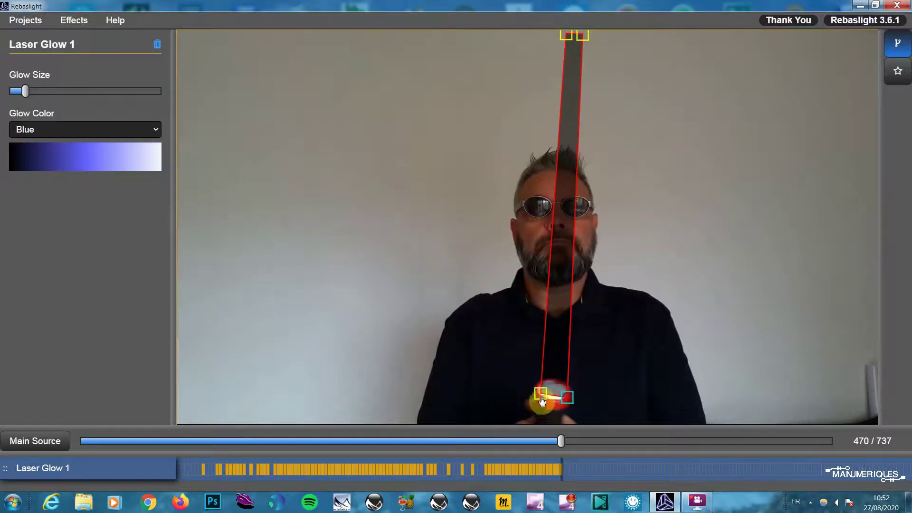
pyautogui.moveTo(565, 35); pyautogui.dragTo(555, 38)
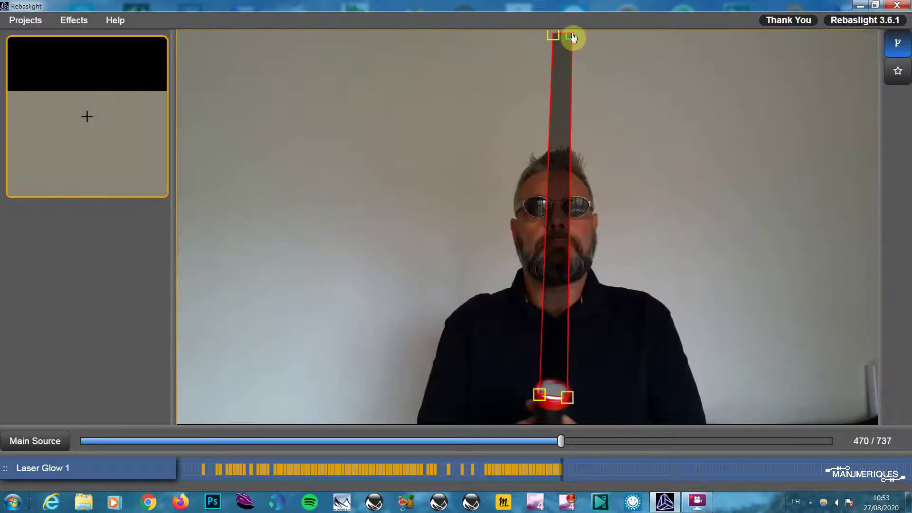
# Align the beam on frame 471 onward, tilting its narrowed tip toward the upper left
pyautogui.press('Right')
pyautogui.moveTo(568, 397); pyautogui.dragTo(559, 395)
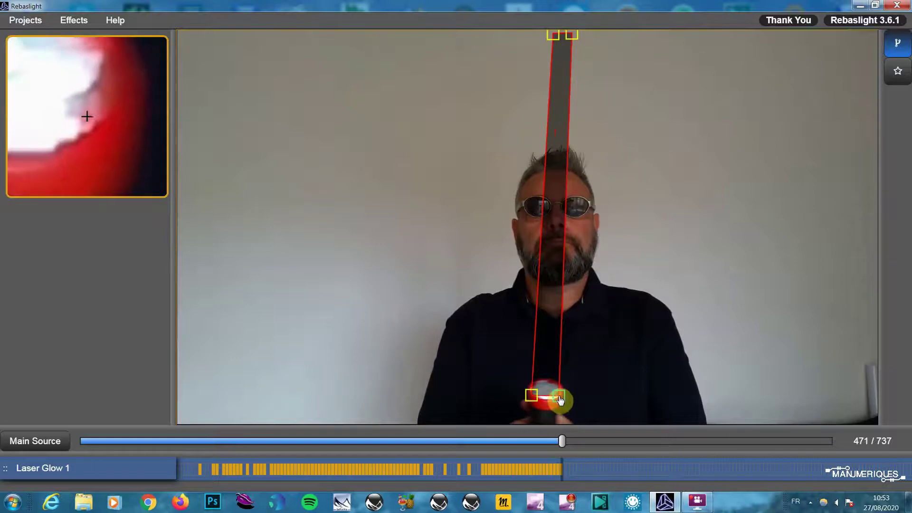
pyautogui.moveTo(553, 35)
pyautogui.mouseDown()
pyautogui.moveTo(543, 35)
pyautogui.moveTo(561, 35)
pyautogui.mouseUp()
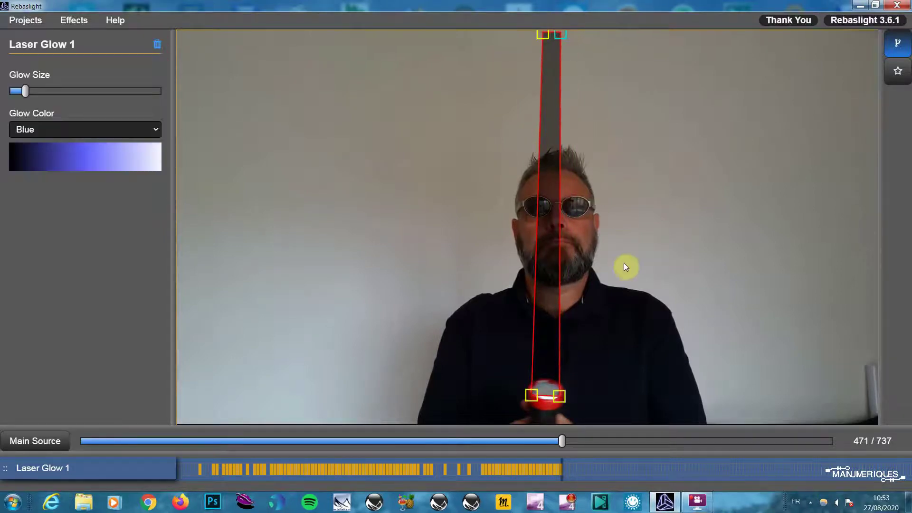
pyautogui.moveTo(531, 395); pyautogui.dragTo(555, 397)
pyautogui.moveTo(543, 36)
pyautogui.mouseDown()
pyautogui.moveTo(529, 35)
pyautogui.moveTo(549, 36)
pyautogui.mouseUp()
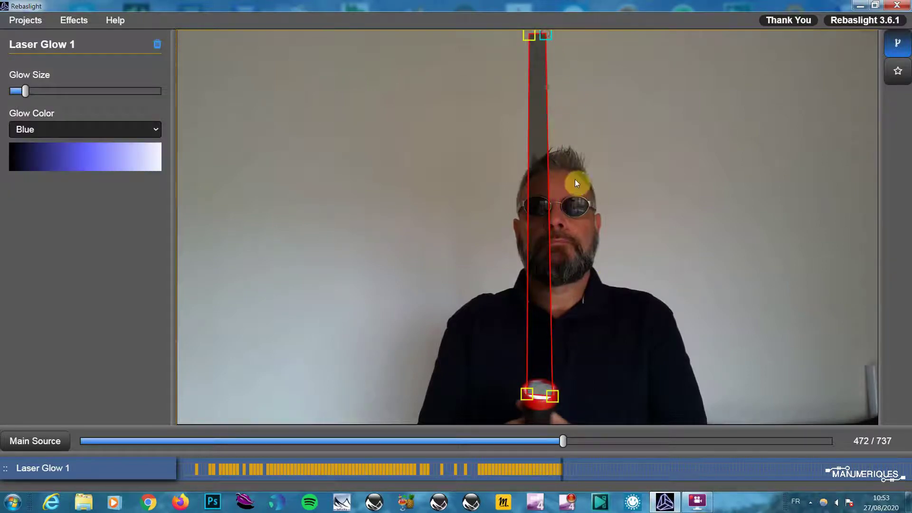
pyautogui.moveTo(527, 394); pyautogui.dragTo(513, 397)
pyautogui.moveTo(528, 36)
pyautogui.mouseDown()
pyautogui.moveTo(497, 44)
pyautogui.moveTo(511, 43)
pyautogui.moveTo(485, 36)
pyautogui.moveTo(502, 36)
pyautogui.mouseUp()
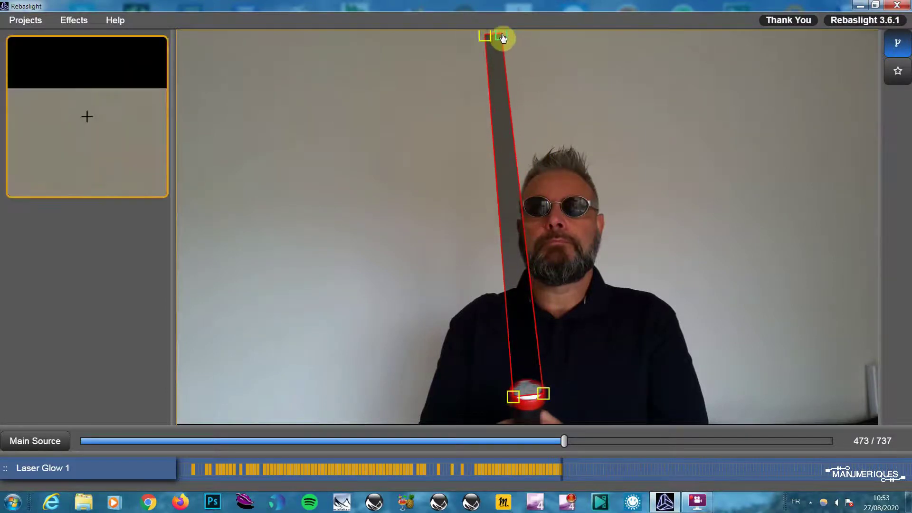
pyautogui.moveTo(515, 399); pyautogui.dragTo(535, 398)
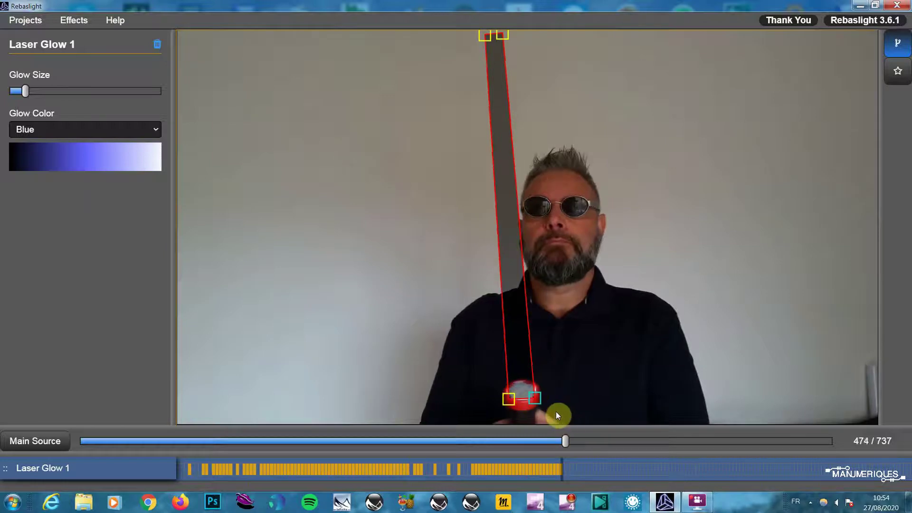
pyautogui.press('Left')
pyautogui.press('Left')
# Review recent frames and reposition the beam's base and top end on frame 474
pyautogui.press('Left')
pyautogui.press('Left')
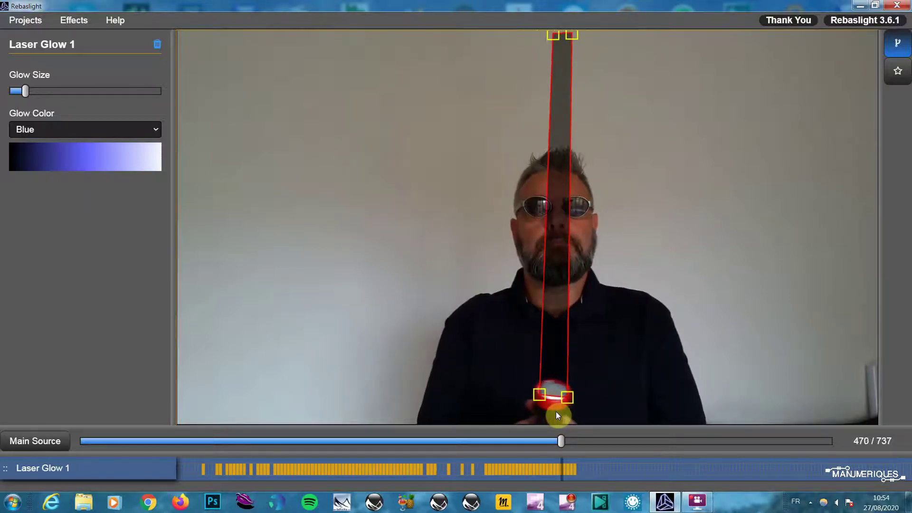
pyautogui.press('Right')
pyautogui.press('Right')
pyautogui.press('Left')
pyautogui.press('Left')
pyautogui.press('Left')
pyautogui.press('Left')
pyautogui.press('Right')
pyautogui.press('Right')
# Shift the beam's base onto the flashlight and swing its tip left on frames 476 and 477
pyautogui.press('Right')
pyautogui.press('Right')
pyautogui.press('Right')
pyautogui.press('Right')
pyautogui.press('Right')
pyautogui.moveTo(508, 399); pyautogui.dragTo(532, 395)
pyautogui.moveTo(487, 40); pyautogui.dragTo(494, 37)
pyautogui.press('Right')
pyautogui.moveTo(504, 397); pyautogui.dragTo(525, 396)
pyautogui.moveTo(471, 37)
pyautogui.mouseDown()
pyautogui.moveTo(458, 39)
pyautogui.moveTo(475, 40)
pyautogui.mouseUp()
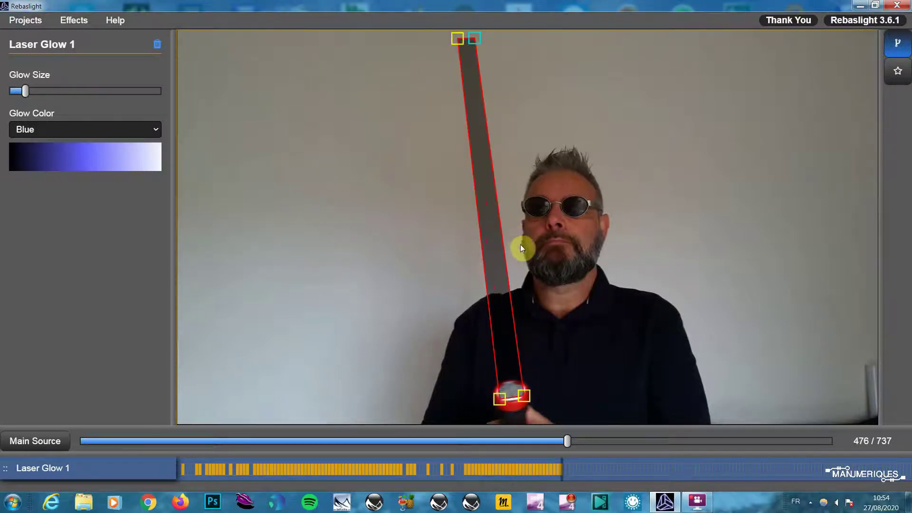
pyautogui.press('Right')
pyautogui.moveTo(499, 399); pyautogui.dragTo(520, 395)
pyautogui.moveTo(457, 38); pyautogui.dragTo(443, 41)
# Pull the beam's tip progressively left while keeping its base on the flashlight from frame 478
pyautogui.press('Right')
pyautogui.moveTo(495, 399)
pyautogui.mouseDown()
pyautogui.moveTo(484, 402)
pyautogui.moveTo(512, 395)
pyautogui.mouseUp()
pyautogui.moveTo(443, 40); pyautogui.dragTo(423, 46)
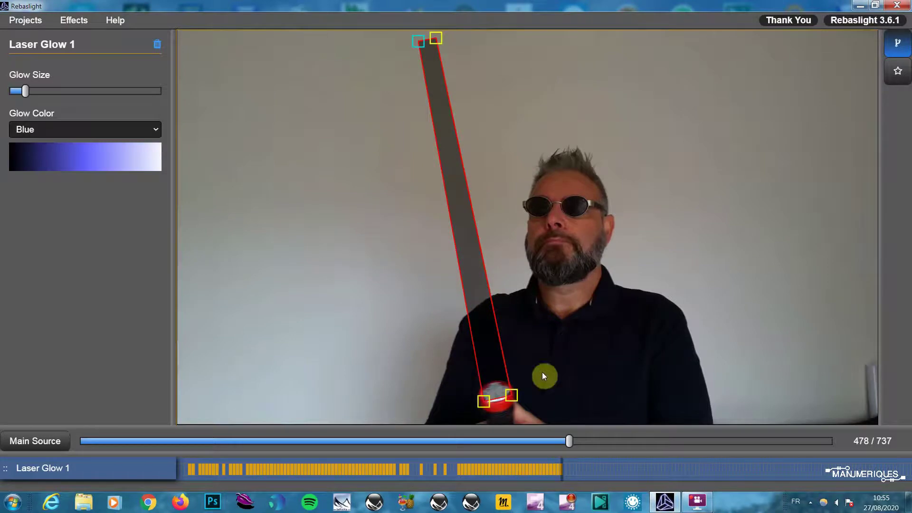
pyautogui.moveTo(420, 42); pyautogui.dragTo(412, 40)
pyautogui.moveTo(436, 38); pyautogui.dragTo(430, 38)
pyautogui.moveTo(513, 399); pyautogui.dragTo(506, 396)
pyautogui.moveTo(412, 40)
pyautogui.mouseDown()
pyautogui.moveTo(396, 45)
pyautogui.moveTo(411, 41)
pyautogui.mouseUp()
pyautogui.moveTo(479, 400)
pyautogui.mouseDown()
pyautogui.moveTo(475, 408)
pyautogui.moveTo(502, 394)
pyautogui.moveTo(477, 403)
pyautogui.mouseUp()
pyautogui.moveTo(396, 47); pyautogui.dragTo(375, 50)
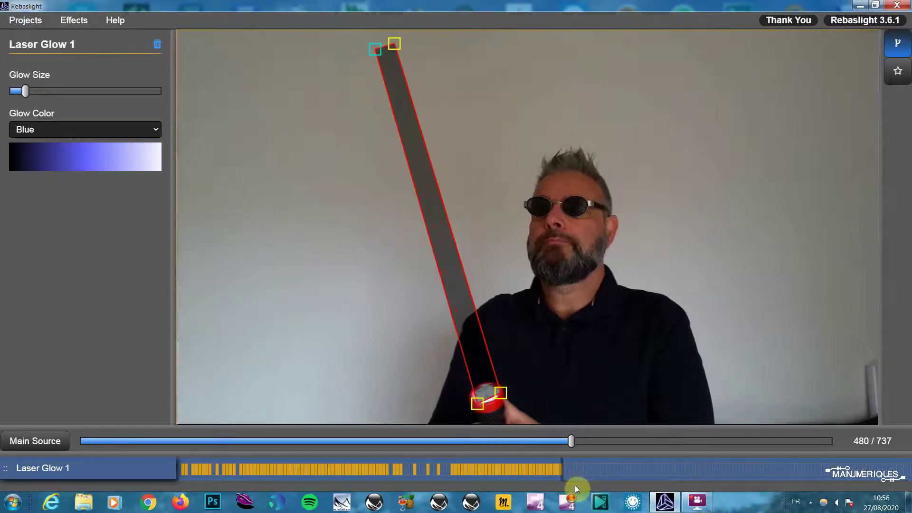
# Keyframe frames 481 to 483, tilting the beam's tip further toward the upper left
pyautogui.press('Right')
pyautogui.moveTo(477, 404)
pyautogui.mouseDown()
pyautogui.moveTo(470, 407)
pyautogui.moveTo(497, 396)
pyautogui.mouseUp()
pyautogui.moveTo(375, 49)
pyautogui.mouseDown()
pyautogui.moveTo(343, 59)
pyautogui.moveTo(370, 57)
pyautogui.moveTo(356, 52)
pyautogui.mouseUp()
pyautogui.press('Right')
pyautogui.moveTo(470, 407); pyautogui.dragTo(490, 391)
pyautogui.moveTo(343, 59)
pyautogui.mouseDown()
pyautogui.moveTo(317, 63)
pyautogui.moveTo(334, 55)
pyautogui.mouseUp()
pyautogui.press('Right')
pyautogui.moveTo(466, 405)
pyautogui.mouseDown()
pyautogui.moveTo(458, 406)
pyautogui.moveTo(481, 395)
pyautogui.mouseUp()
pyautogui.moveTo(315, 65)
pyautogui.mouseDown()
pyautogui.moveTo(296, 67)
pyautogui.moveTo(309, 62)
pyautogui.mouseUp()
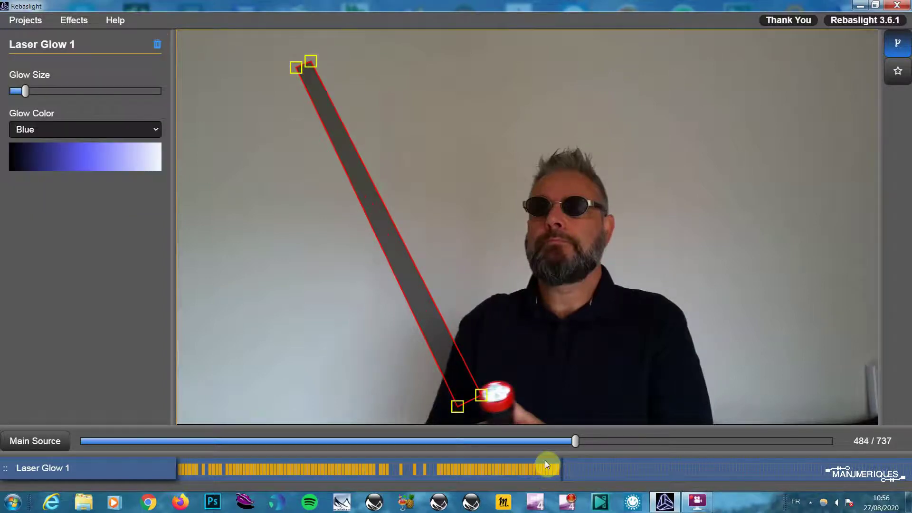
# Flip between frames 483 and 484 to check, then fit the beam's base and tip on frame 484
pyautogui.press('Left')
pyautogui.press('Right')
pyautogui.press('Right')
pyautogui.press('Left')
pyautogui.press('Right')
pyautogui.press('Left')
pyautogui.press('Left')
pyautogui.press('Left')
pyautogui.press('Left')
pyautogui.press('Left')
pyautogui.press('Left')
pyautogui.press('Right')
pyautogui.press('Right')
pyautogui.press('Right')
pyautogui.press('Left')
pyautogui.press('Left')
pyautogui.press('Left')
pyautogui.press('Left')
pyautogui.press('Left')
pyautogui.press('Left')
pyautogui.press('Left')
pyautogui.press('Right')
pyautogui.press('Right')
pyautogui.press('Right')
pyautogui.press('Right')
pyautogui.press('Right')
pyautogui.press('Right')
pyautogui.press('Right')
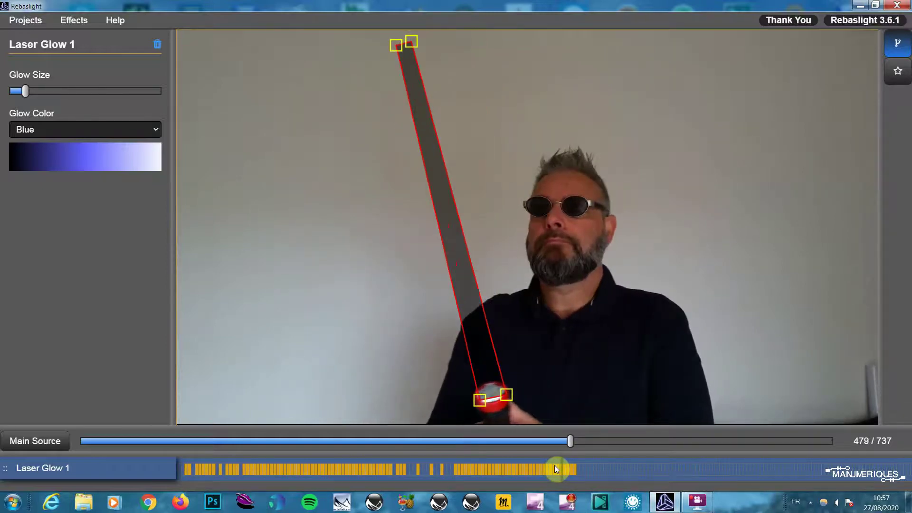
pyautogui.press('Right')
pyautogui.press('Right')
pyautogui.press('Right')
pyautogui.press('Right')
pyautogui.press('Right')
pyautogui.moveTo(455, 404); pyautogui.dragTo(455, 404)
pyautogui.moveTo(296, 68)
pyautogui.mouseDown()
pyautogui.moveTo(306, 64)
pyautogui.moveTo(297, 63)
pyautogui.mouseUp()
pyautogui.rightClick(694, 500)
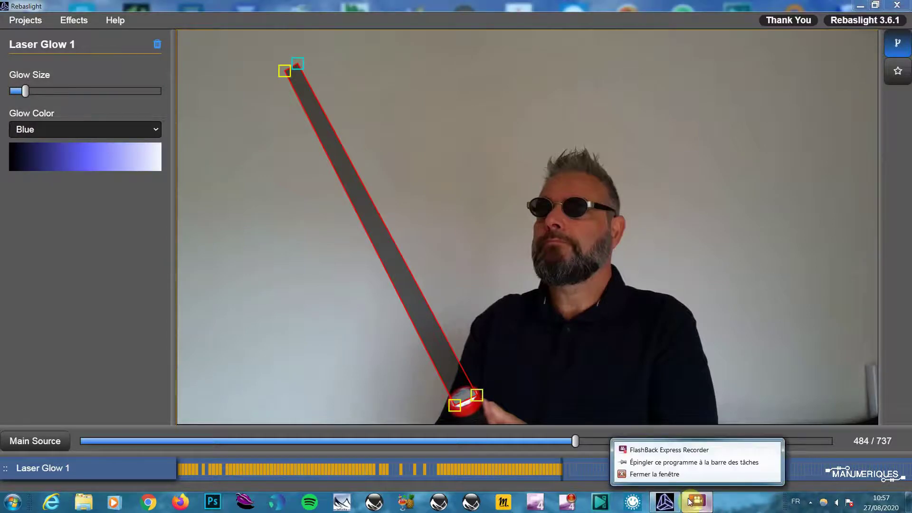
pyautogui.rightClick(810, 506)
pyautogui.rightClick(704, 507)
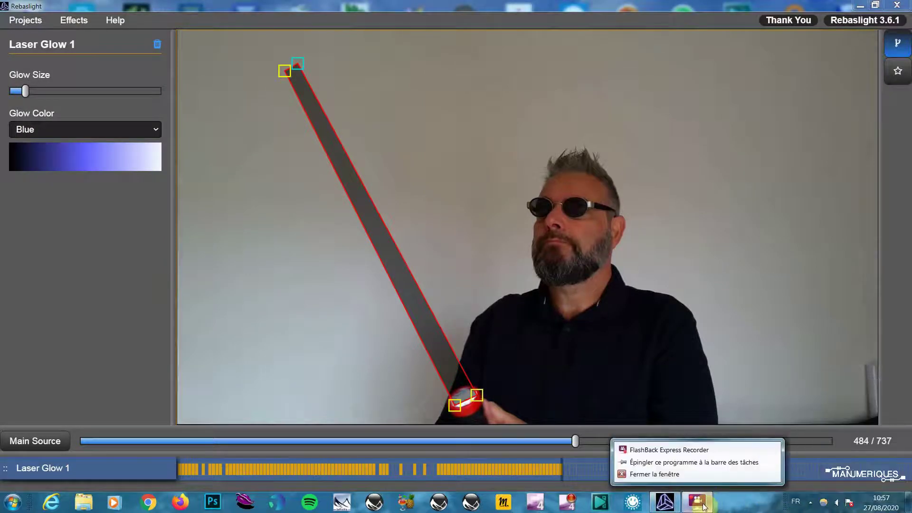
pyautogui.click(700, 451)
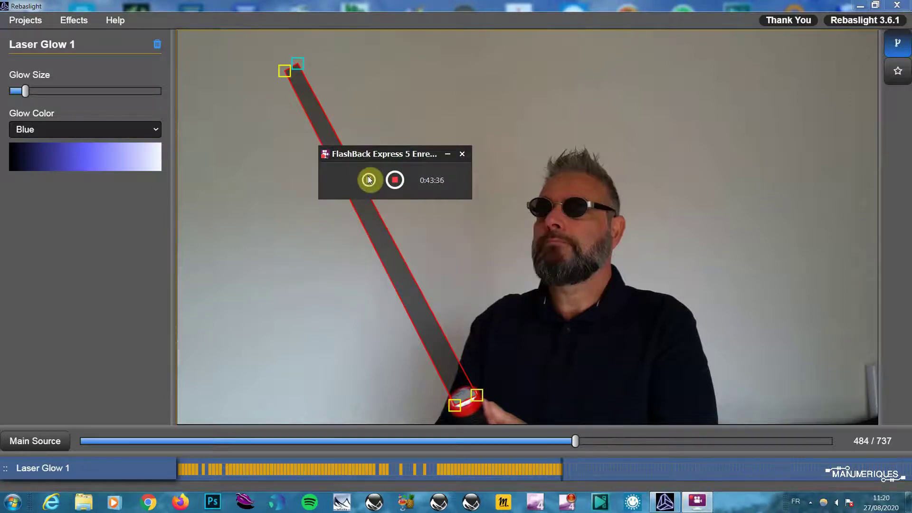
pyautogui.click(370, 180)
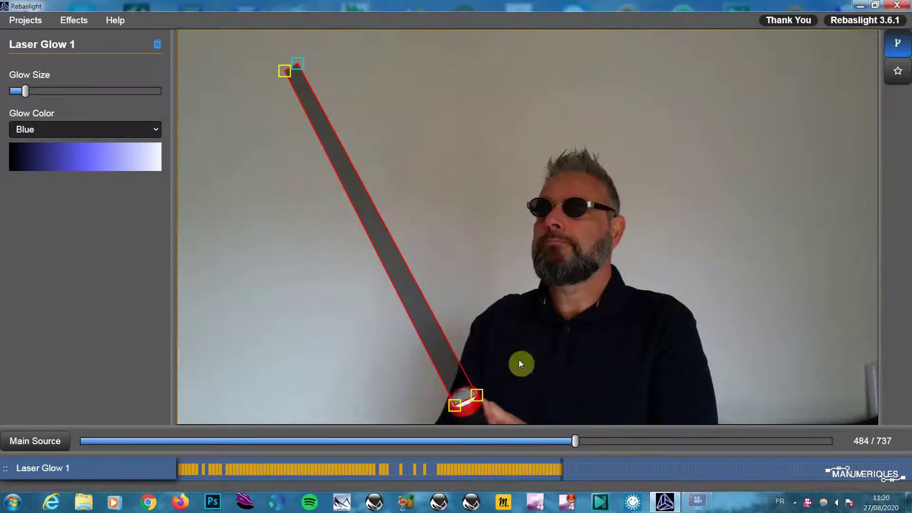
# Fit the beam's base and top onto the flashlight at frames 484–485, checking earlier frames for motion
pyautogui.moveTo(454, 405); pyautogui.dragTo(467, 405)
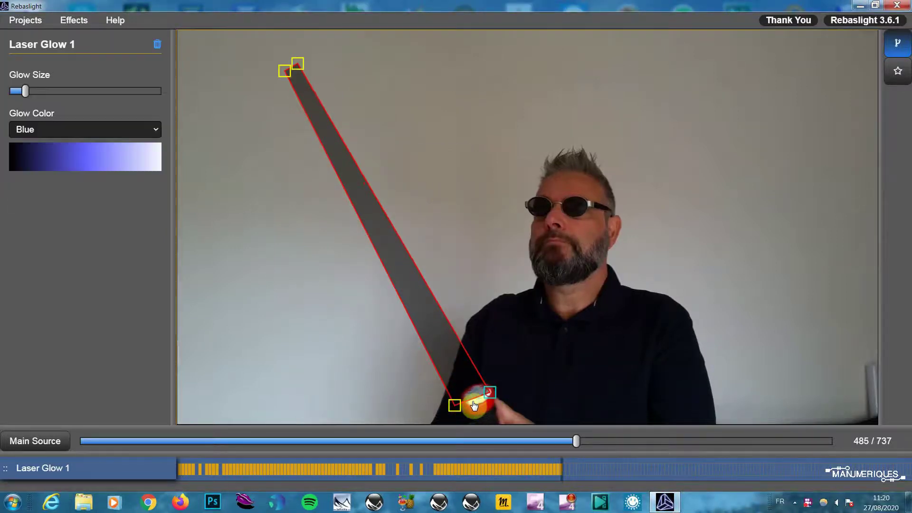
pyautogui.moveTo(289, 67); pyautogui.dragTo(310, 63)
pyautogui.press('Left')
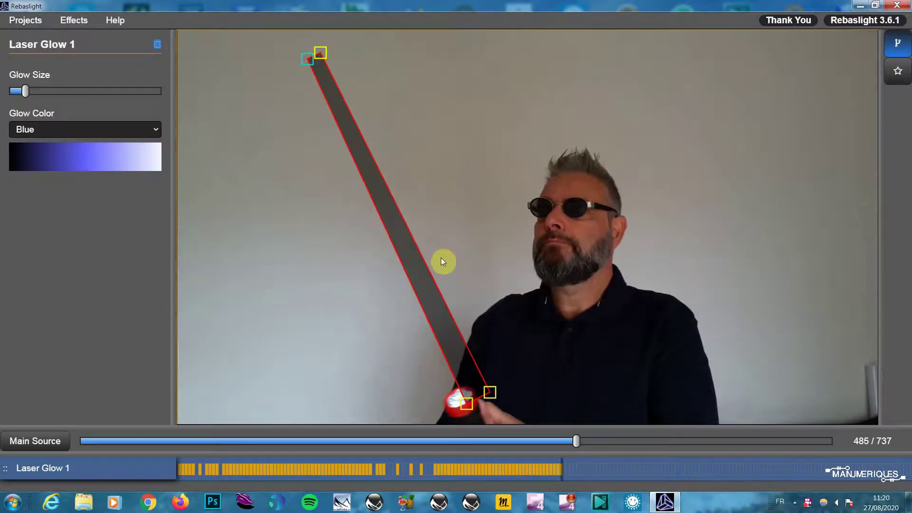
pyautogui.press('Left')
pyautogui.press('Right')
pyautogui.press('Right')
pyautogui.press('Left')
pyautogui.press('Left')
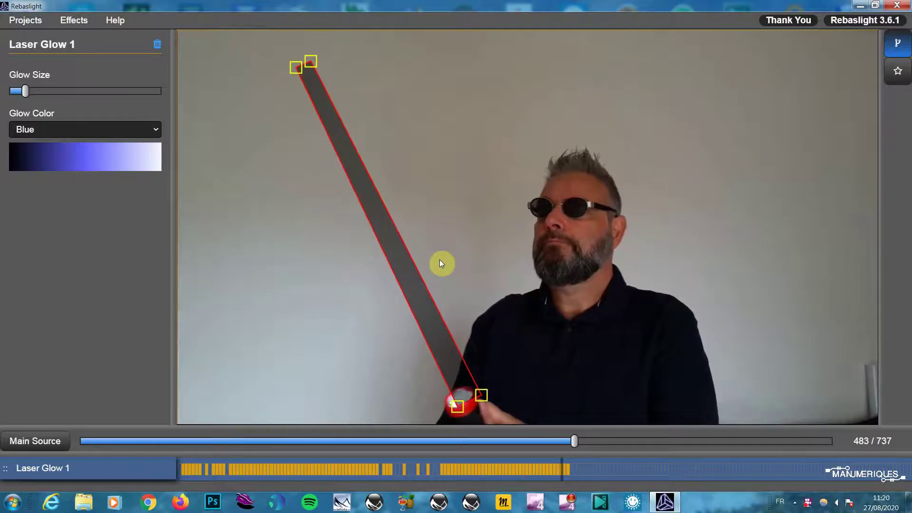
pyautogui.press('Left')
pyautogui.press('Left')
pyautogui.press('Left')
pyautogui.press('Left')
pyautogui.press('Left')
pyautogui.press('Left')
pyautogui.press('Left')
pyautogui.press('Left')
pyautogui.press('Left')
pyautogui.press('Right')
pyautogui.press('Right')
pyautogui.press('Right')
pyautogui.press('Right')
pyautogui.press('Right')
pyautogui.press('Right')
pyautogui.press('Right')
pyautogui.press('Right')
pyautogui.press('Right')
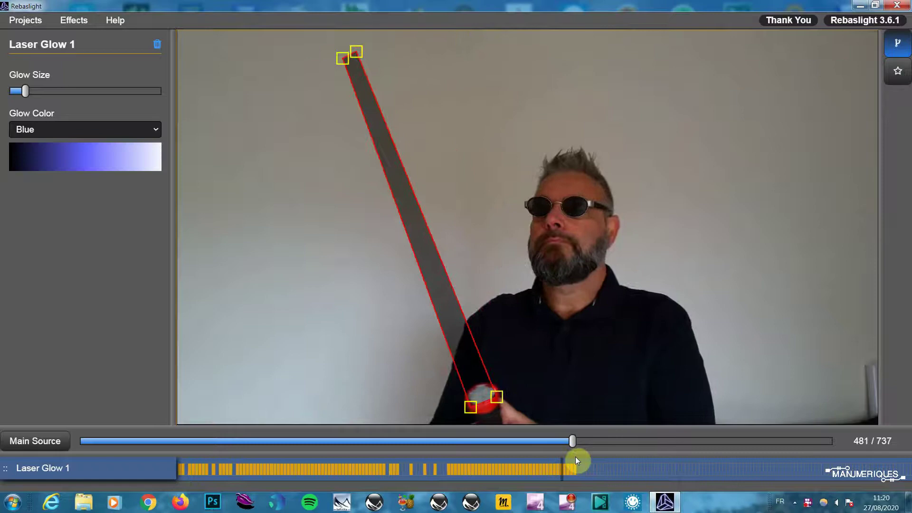
pyautogui.press('Right')
pyautogui.press('Right')
pyautogui.press('Right')
pyautogui.press('Right')
pyautogui.moveTo(466, 404)
pyautogui.mouseDown()
pyautogui.moveTo(449, 408)
pyautogui.moveTo(472, 395)
pyautogui.mouseUp()
pyautogui.moveTo(308, 59); pyautogui.dragTo(287, 66)
pyautogui.click(287, 71)
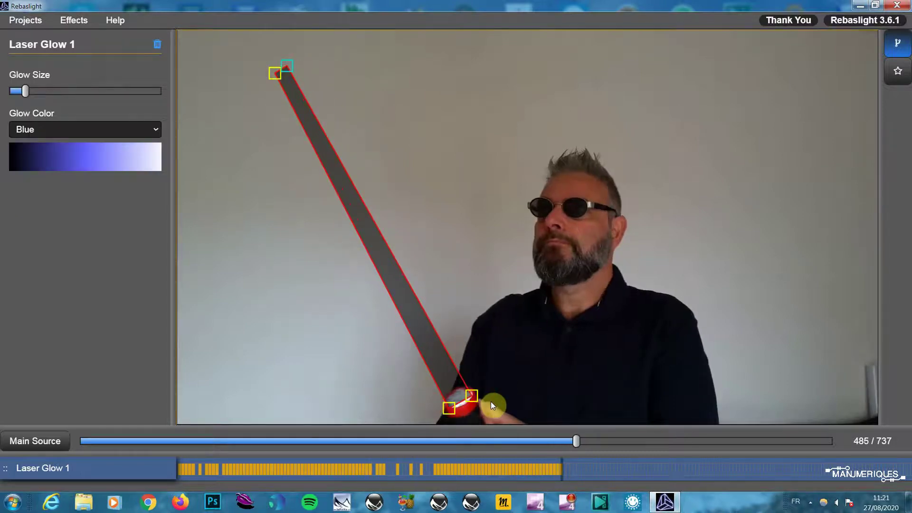
# Realign the beam's base and top with the flashlight on frames 486 and 487
pyautogui.press('Right')
pyautogui.click(450, 410)
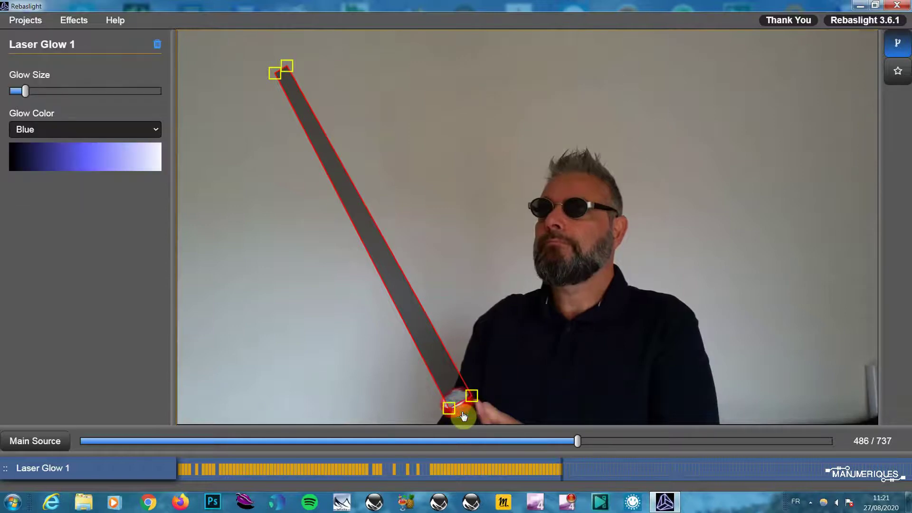
pyautogui.moveTo(470, 397); pyautogui.dragTo(466, 393)
pyautogui.moveTo(274, 73)
pyautogui.mouseDown()
pyautogui.moveTo(253, 81)
pyautogui.moveTo(271, 71)
pyautogui.moveTo(260, 65)
pyautogui.mouseUp()
pyautogui.click(450, 410)
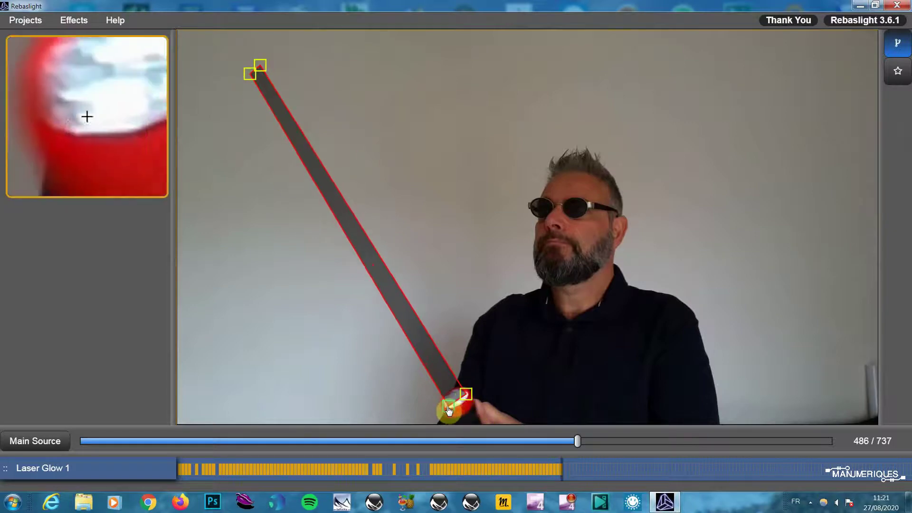
pyautogui.press('Right')
pyautogui.moveTo(445, 408); pyautogui.dragTo(443, 407)
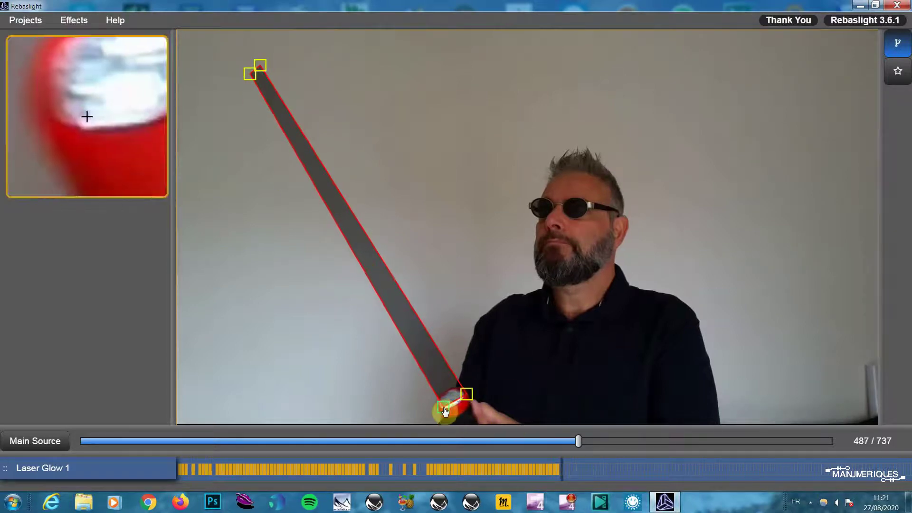
pyautogui.press('Left')
pyautogui.press('Right')
pyautogui.press('Right')
pyautogui.press('Left')
pyautogui.press('Left')
# Move the beam's base onto the flashlight and swing its top further left on frames 488–489
pyautogui.press('Right')
pyautogui.press('Right')
pyautogui.click(440, 408)
pyautogui.moveTo(463, 395); pyautogui.dragTo(454, 395)
pyautogui.moveTo(249, 74)
pyautogui.mouseDown()
pyautogui.moveTo(237, 77)
pyautogui.moveTo(261, 70)
pyautogui.moveTo(241, 78)
pyautogui.mouseUp()
pyautogui.moveTo(432, 410); pyautogui.dragTo(451, 398)
pyautogui.press('Right')
pyautogui.moveTo(249, 93); pyautogui.dragTo(236, 81)
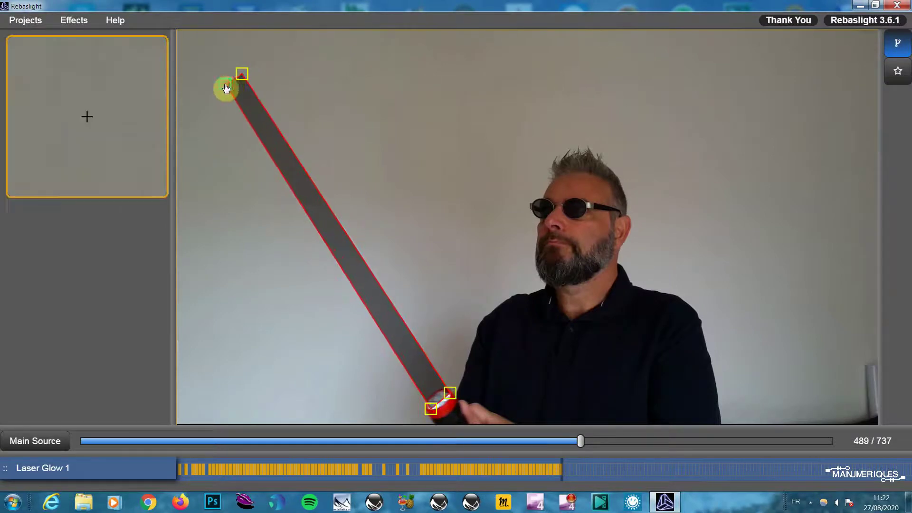
pyautogui.moveTo(450, 393); pyautogui.dragTo(427, 410)
pyautogui.moveTo(224, 85)
pyautogui.mouseDown()
pyautogui.moveTo(216, 96)
pyautogui.moveTo(227, 82)
pyautogui.mouseUp()
pyautogui.press('Right')
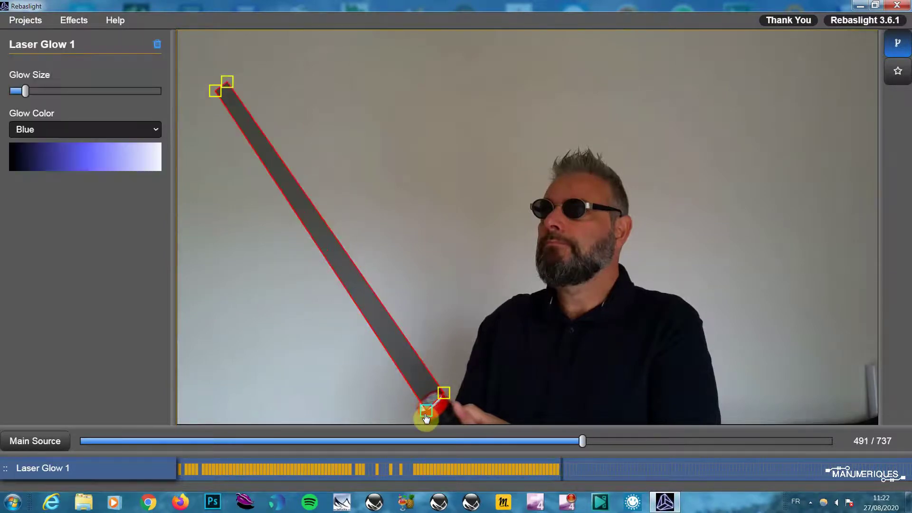
pyautogui.moveTo(207, 101); pyautogui.dragTo(205, 97)
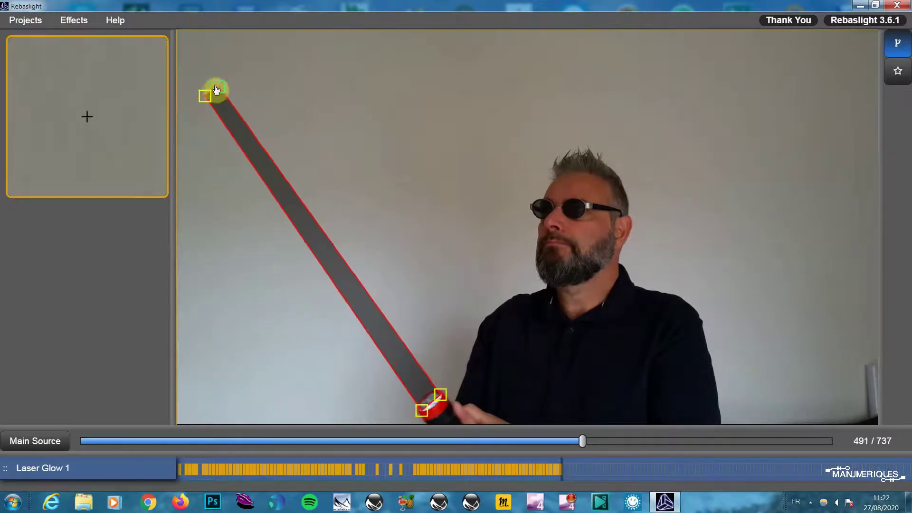
# Keyframe the beam on frames 492–497, lowering its top end left as the flashlight tilts
pyautogui.press('Right')
pyautogui.moveTo(424, 417); pyautogui.dragTo(420, 413)
pyautogui.moveTo(205, 97); pyautogui.dragTo(201, 102)
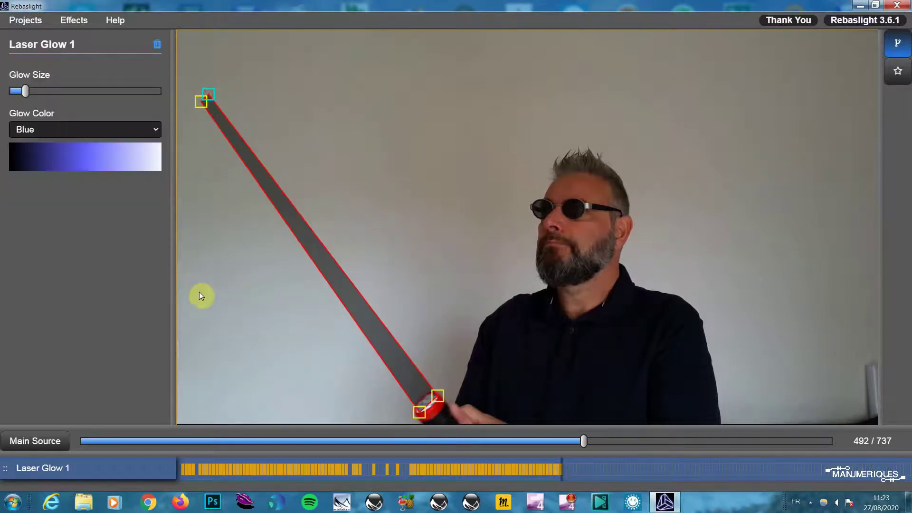
pyautogui.press('Right')
pyautogui.moveTo(436, 397); pyautogui.dragTo(429, 401)
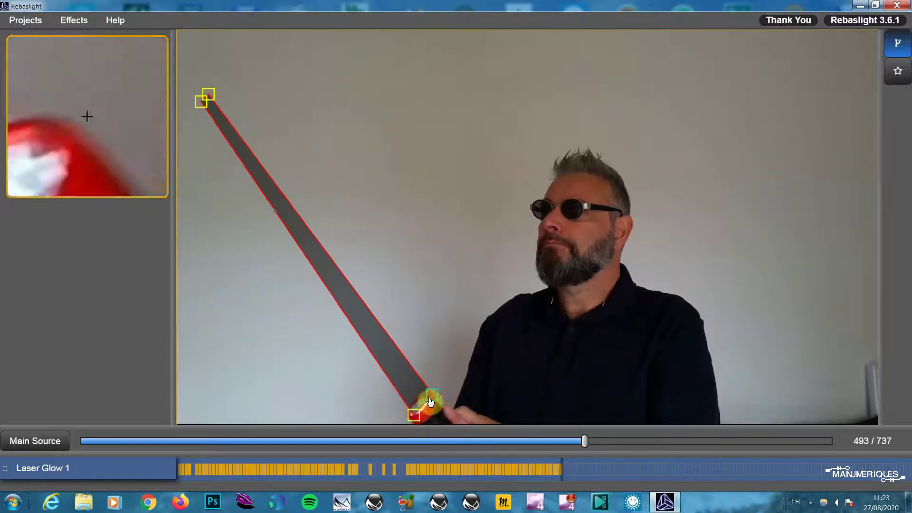
pyautogui.moveTo(201, 107); pyautogui.dragTo(182, 117)
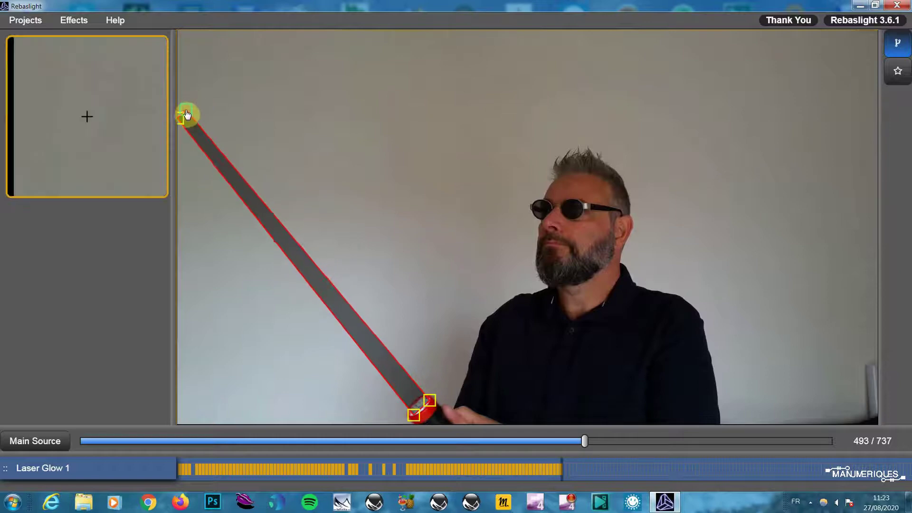
pyautogui.moveTo(181, 118); pyautogui.dragTo(175, 122)
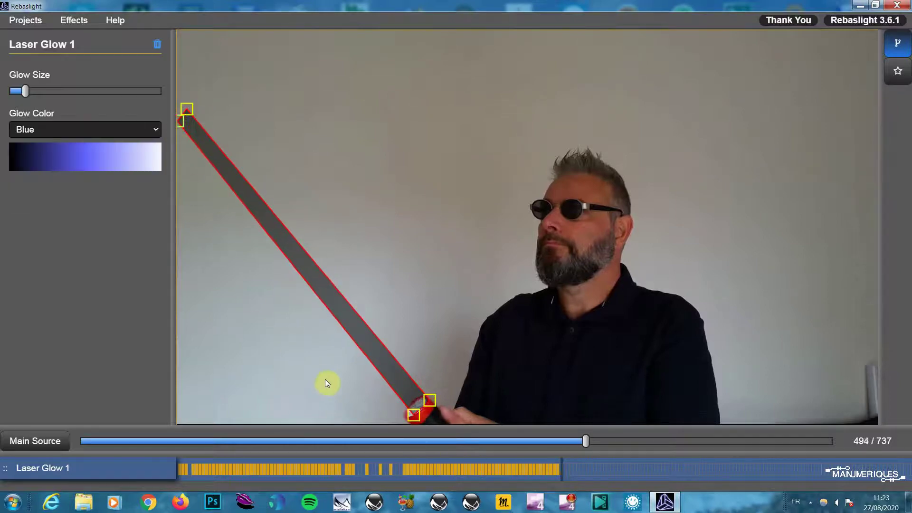
pyautogui.moveTo(414, 420); pyautogui.dragTo(412, 418)
pyautogui.moveTo(187, 116); pyautogui.dragTo(186, 121)
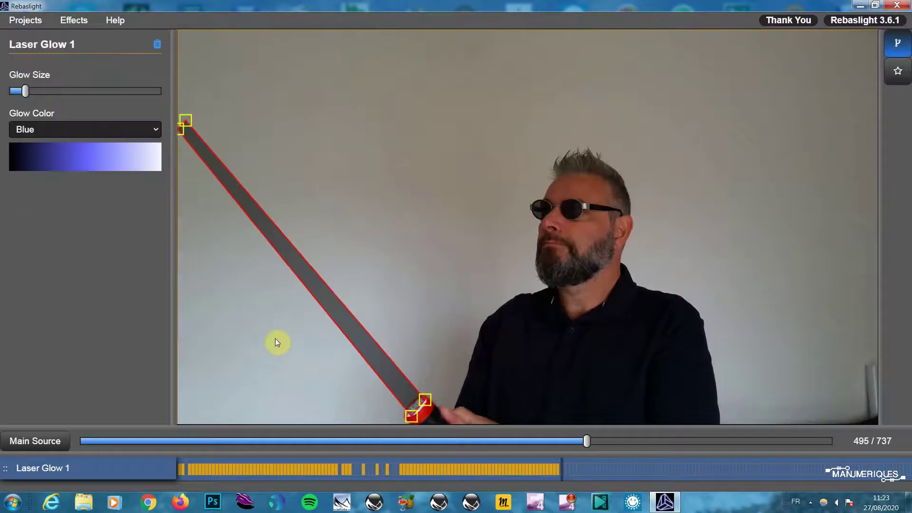
pyautogui.moveTo(412, 417); pyautogui.dragTo(408, 418)
pyautogui.moveTo(181, 129)
pyautogui.mouseDown()
pyautogui.moveTo(181, 146)
pyautogui.moveTo(177, 128)
pyautogui.mouseUp()
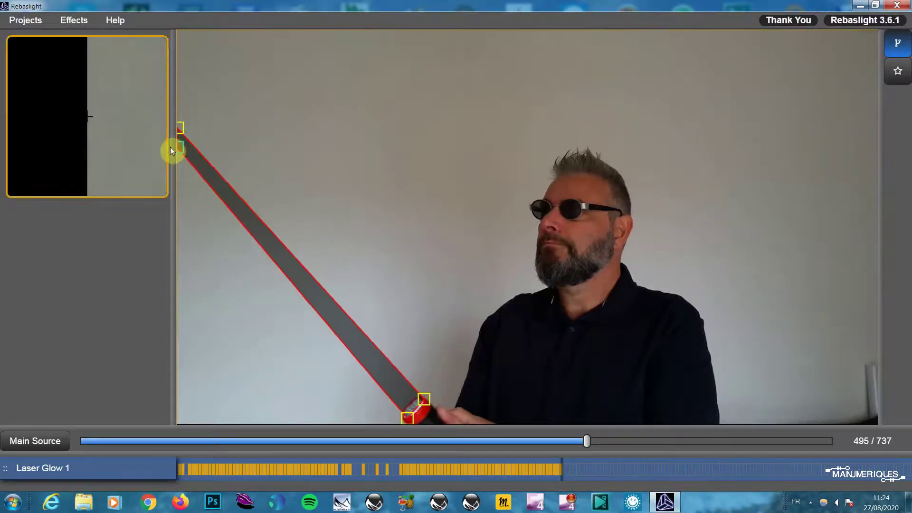
pyautogui.moveTo(425, 398)
pyautogui.mouseDown()
pyautogui.moveTo(403, 422)
pyautogui.moveTo(415, 401)
pyautogui.mouseUp()
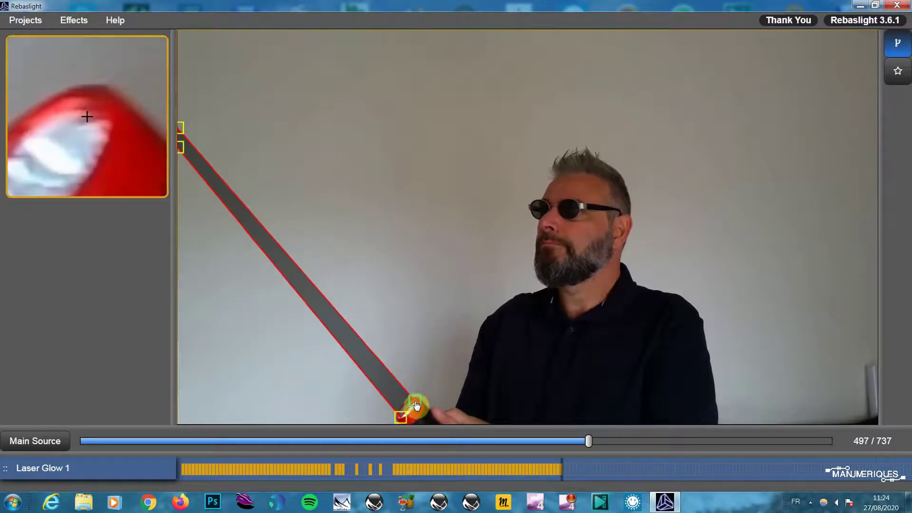
# Keep the beam's base on the flashlight and lower its top end across frames 498–501
pyautogui.press('Left')
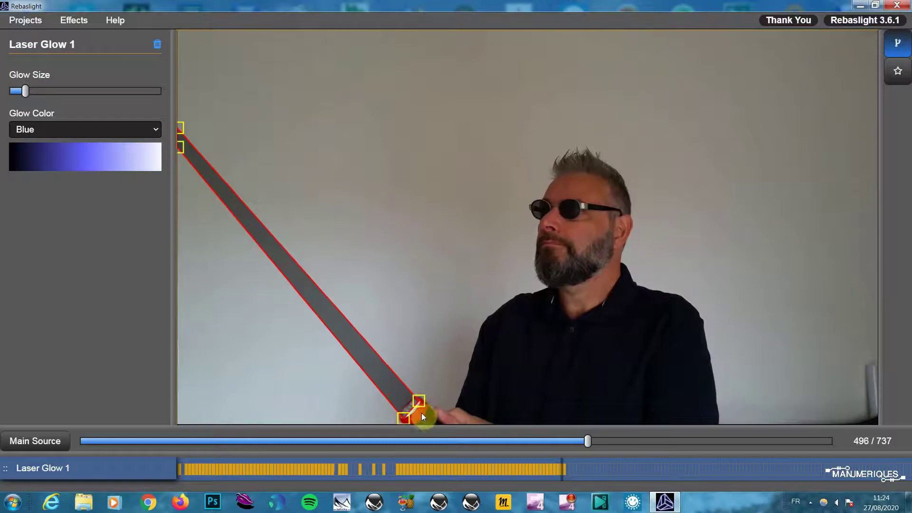
pyautogui.press('Right')
pyautogui.moveTo(409, 411); pyautogui.dragTo(405, 411)
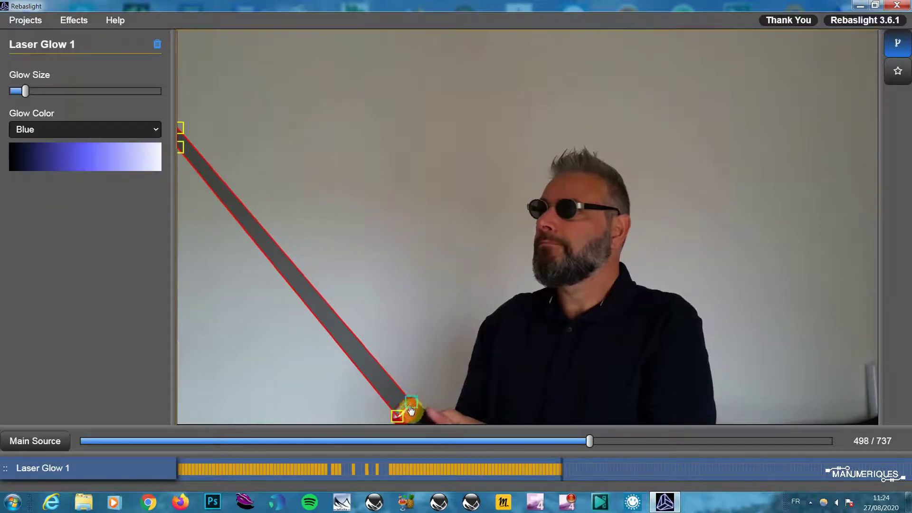
pyautogui.moveTo(180, 148)
pyautogui.mouseDown()
pyautogui.moveTo(172, 154)
pyautogui.moveTo(176, 137)
pyautogui.mouseUp()
pyautogui.press('Right')
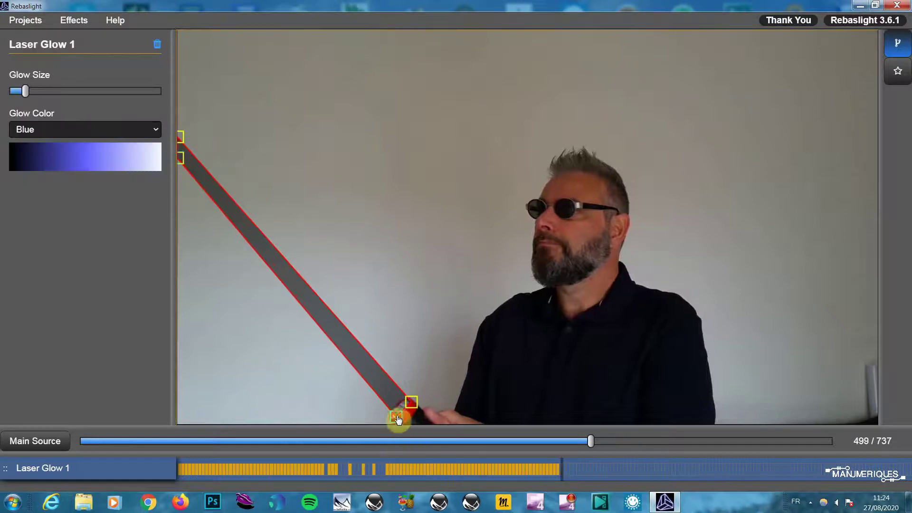
pyautogui.moveTo(407, 404); pyautogui.dragTo(404, 405)
pyautogui.moveTo(179, 157)
pyautogui.mouseDown()
pyautogui.moveTo(176, 141)
pyautogui.moveTo(169, 149)
pyautogui.mouseUp()
pyautogui.press('Right')
pyautogui.moveTo(393, 418); pyautogui.dragTo(388, 419)
pyautogui.moveTo(185, 152); pyautogui.dragTo(180, 153)
pyautogui.press('Right')
pyautogui.moveTo(389, 418); pyautogui.dragTo(389, 419)
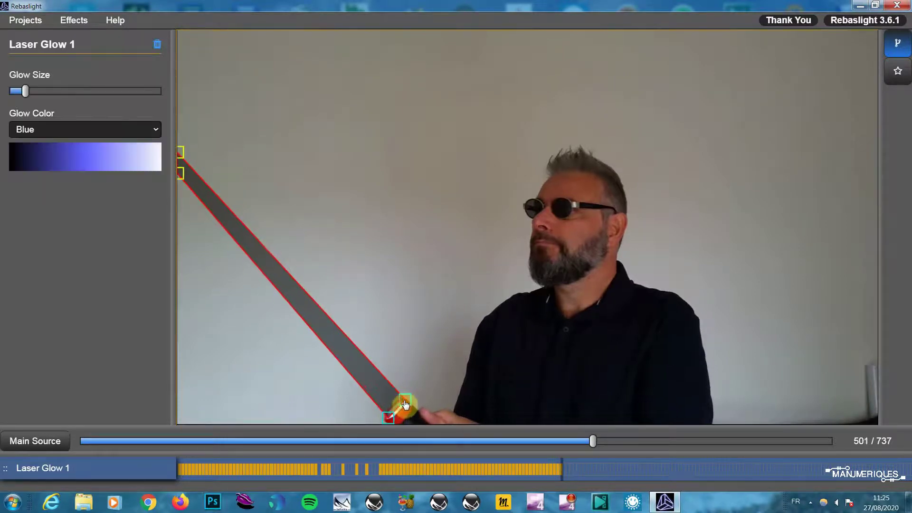
pyautogui.moveTo(177, 177); pyautogui.dragTo(168, 164)
# Adjust the beam's base and top on frames 502–504, then advance to frame 506
pyautogui.press('Right')
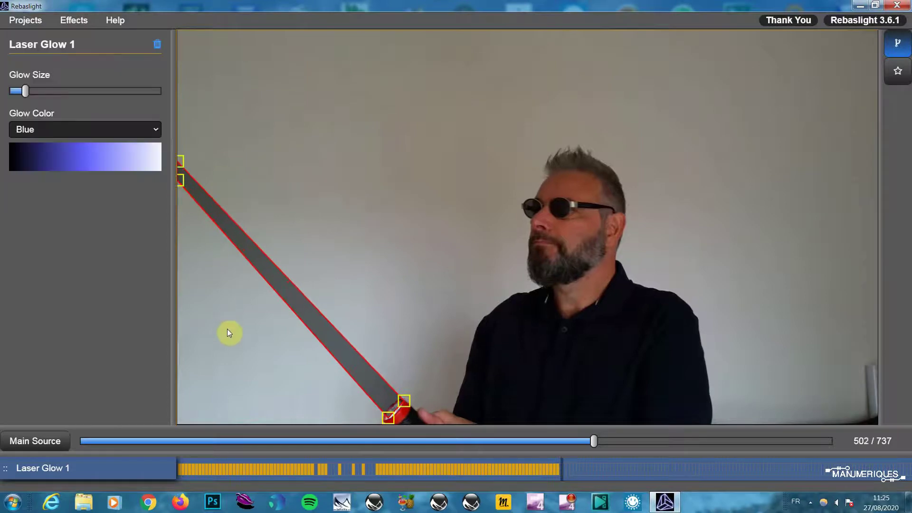
pyautogui.moveTo(393, 422); pyautogui.dragTo(401, 405)
pyautogui.moveTo(181, 181)
pyautogui.mouseDown()
pyautogui.moveTo(169, 186)
pyautogui.moveTo(169, 173)
pyautogui.mouseUp()
pyautogui.press('Right')
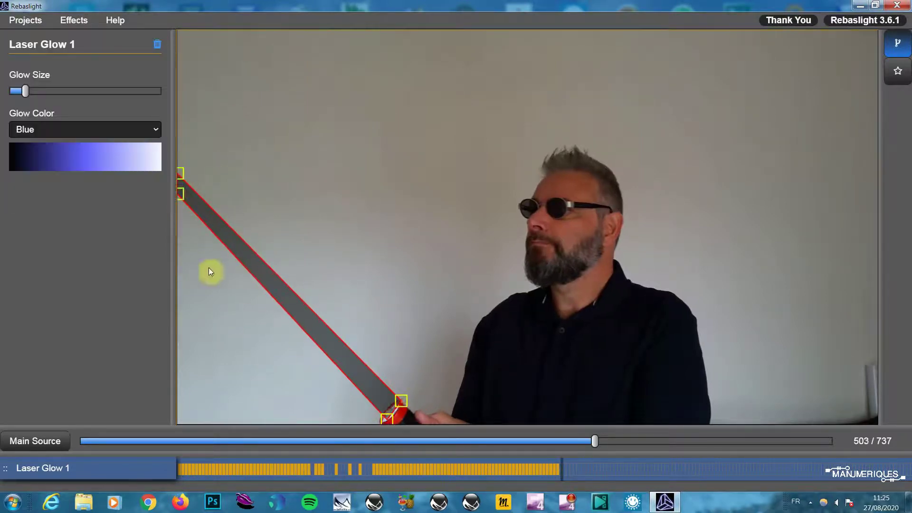
pyautogui.moveTo(387, 422); pyautogui.dragTo(399, 404)
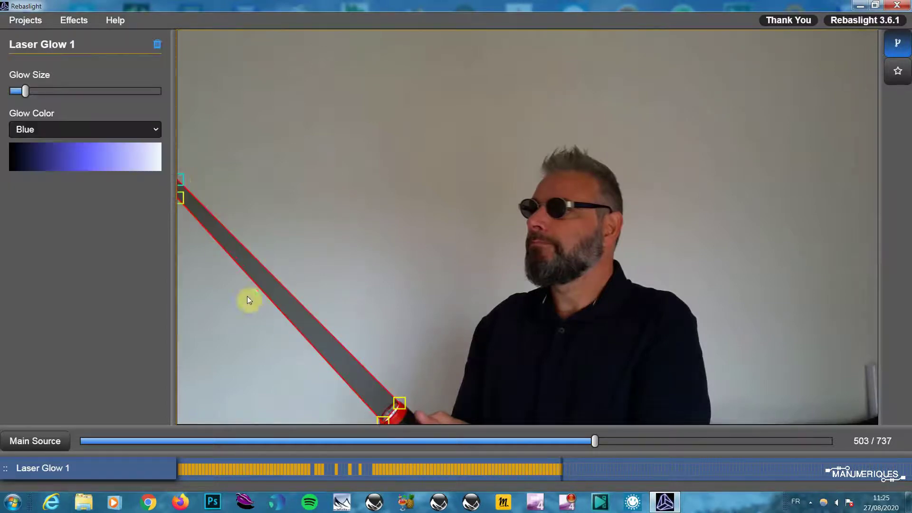
pyautogui.press('Right')
pyautogui.moveTo(400, 404); pyautogui.dragTo(398, 407)
pyautogui.moveTo(180, 197); pyautogui.dragTo(172, 185)
pyautogui.press('Right')
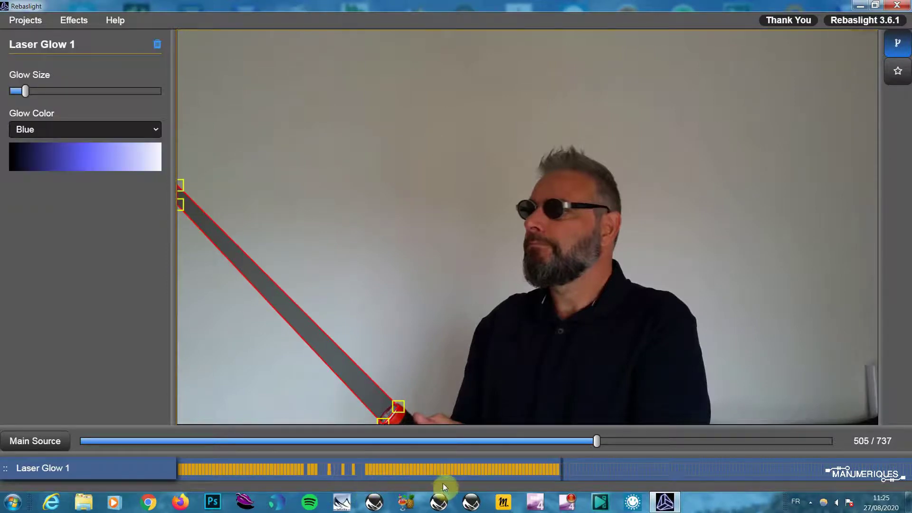
pyautogui.press('Right')
pyautogui.press('Right')
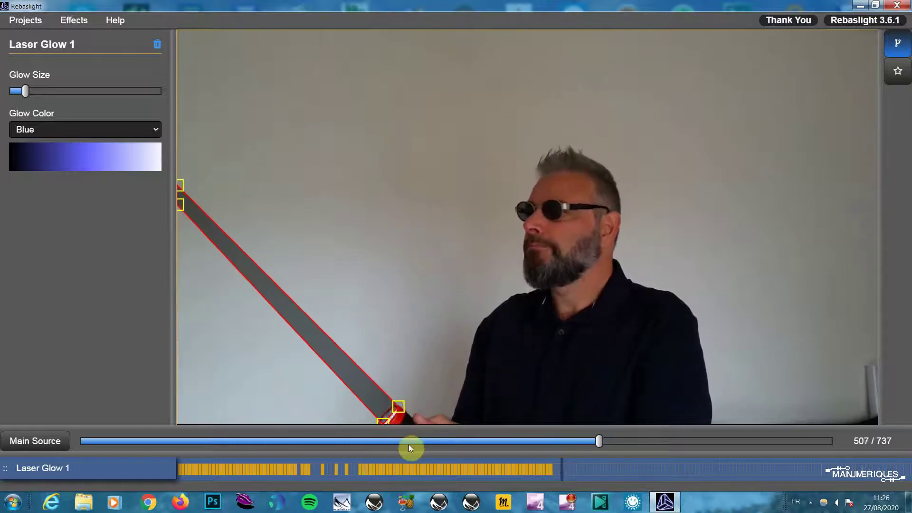
# Align the beam's base with the flashlight head on frames 507–510 and lower its tip
pyautogui.moveTo(382, 422); pyautogui.dragTo(385, 421)
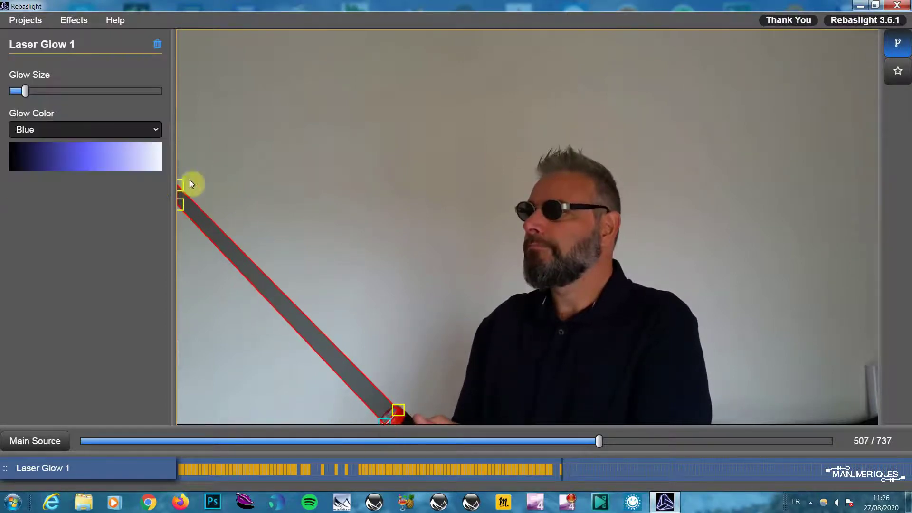
pyautogui.moveTo(189, 183); pyautogui.dragTo(180, 195)
pyautogui.press('Right')
pyautogui.press('Right')
pyautogui.moveTo(389, 420); pyautogui.dragTo(386, 428)
pyautogui.press('Right')
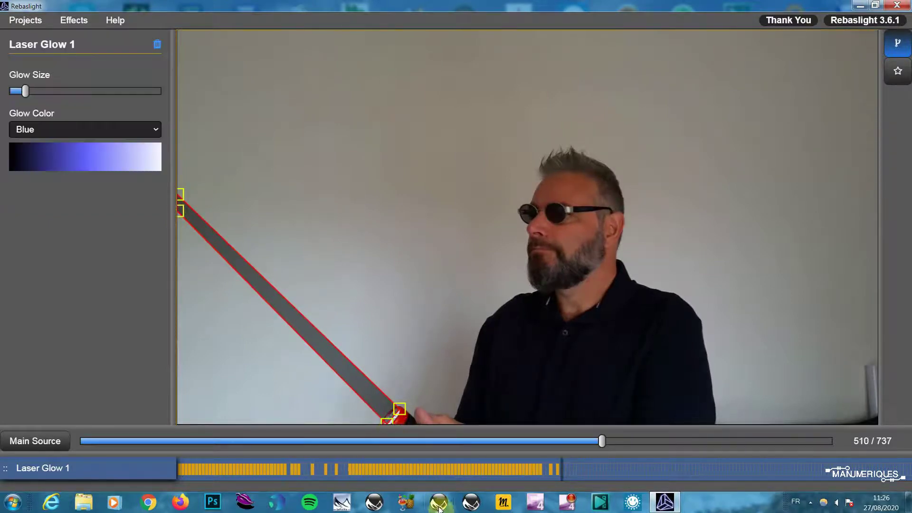
pyautogui.press('Right')
pyautogui.moveTo(405, 409); pyautogui.dragTo(387, 428)
pyautogui.press('Right')
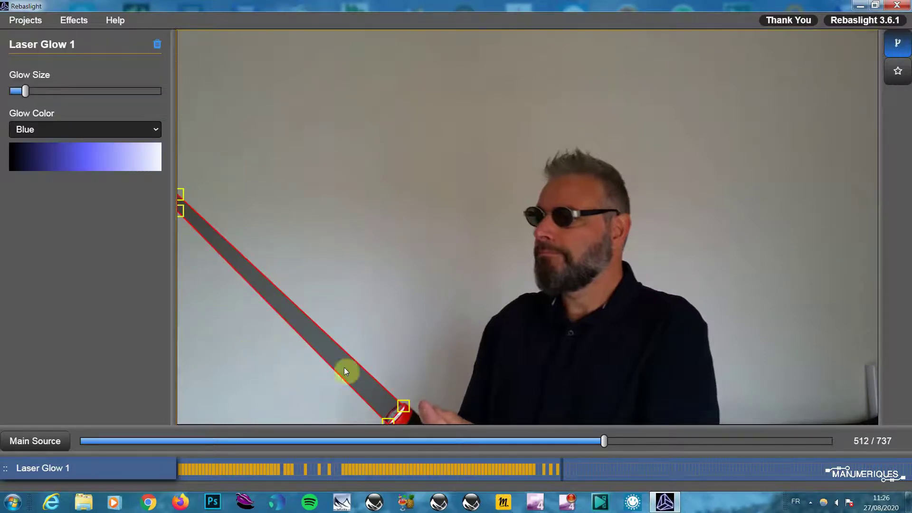
pyautogui.press('Right')
# Place the beam's base on the flashlight head and angle its tip upward over the next frames
pyautogui.moveTo(406, 405); pyautogui.dragTo(392, 425)
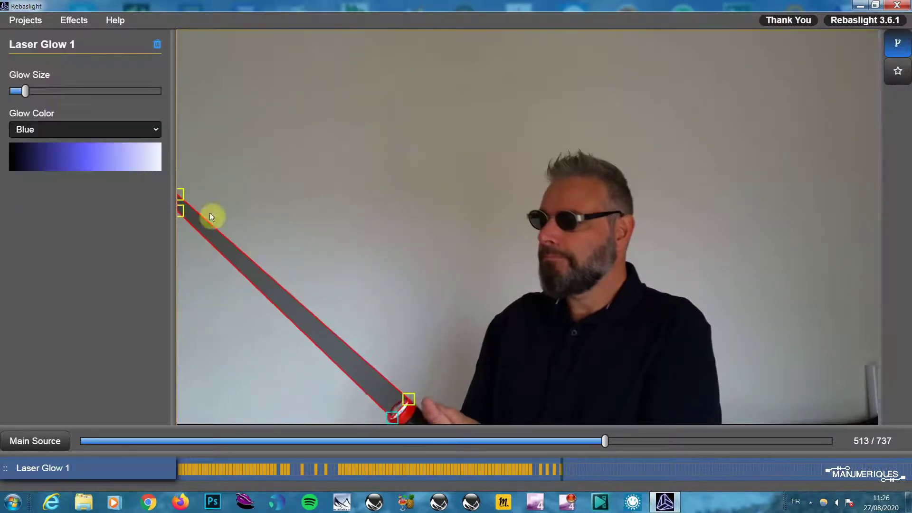
pyautogui.moveTo(180, 210); pyautogui.dragTo(174, 194)
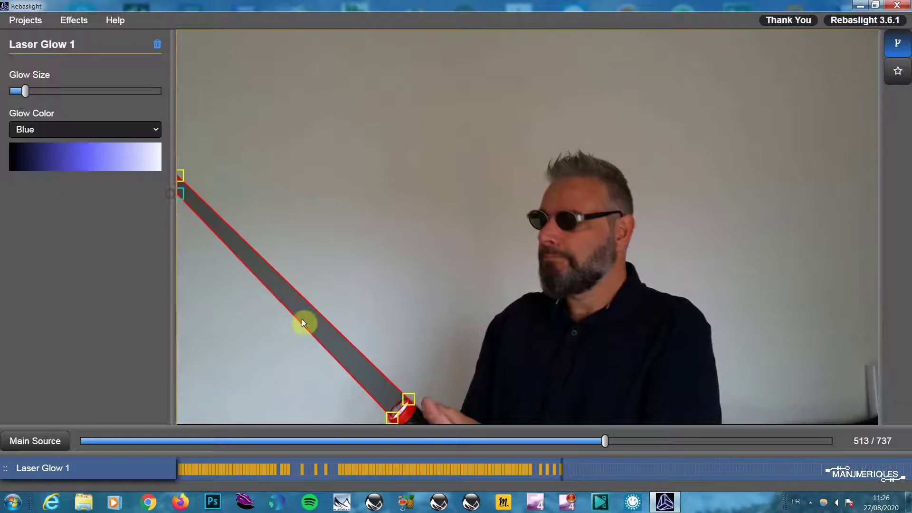
pyautogui.moveTo(383, 420); pyautogui.dragTo(390, 421)
pyautogui.moveTo(180, 175)
pyautogui.mouseDown()
pyautogui.moveTo(183, 199)
pyautogui.moveTo(180, 189)
pyautogui.mouseUp()
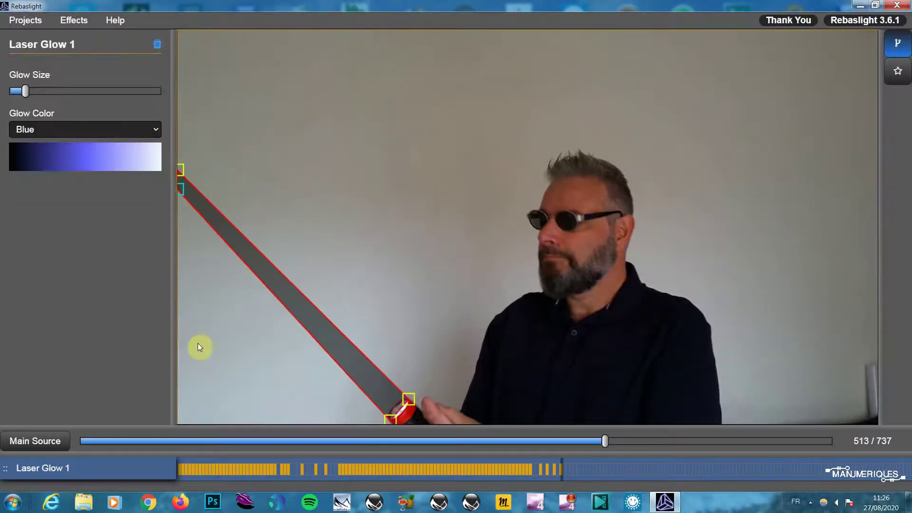
pyautogui.moveTo(405, 405); pyautogui.dragTo(397, 418)
pyautogui.press('Right')
pyautogui.moveTo(180, 171); pyautogui.dragTo(180, 176)
pyautogui.moveTo(400, 416); pyautogui.dragTo(398, 416)
pyautogui.moveTo(182, 174); pyautogui.dragTo(179, 169)
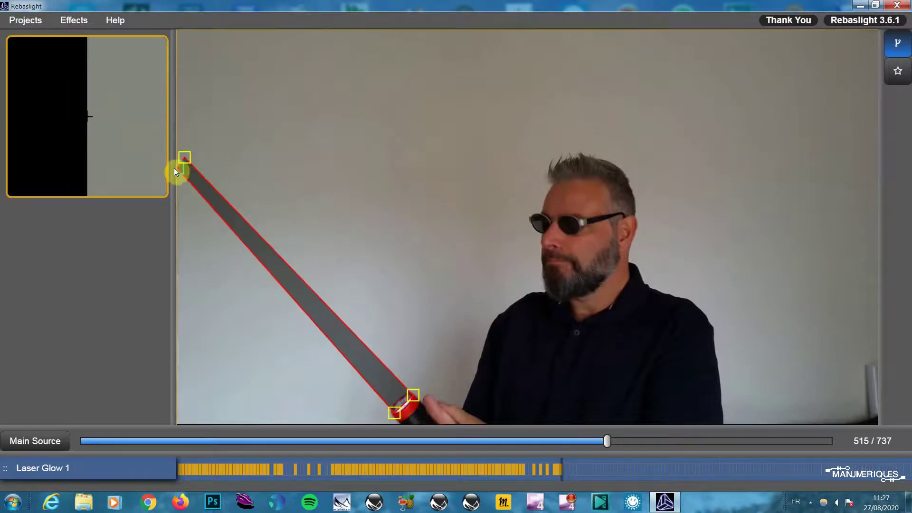
# Over the following frames, move the base down-left onto the flashlight and raise the tip
pyautogui.press('Right')
pyautogui.moveTo(414, 396); pyautogui.dragTo(398, 414)
pyautogui.moveTo(179, 179); pyautogui.dragTo(182, 155)
pyautogui.press('Right')
pyautogui.moveTo(416, 393); pyautogui.dragTo(398, 409)
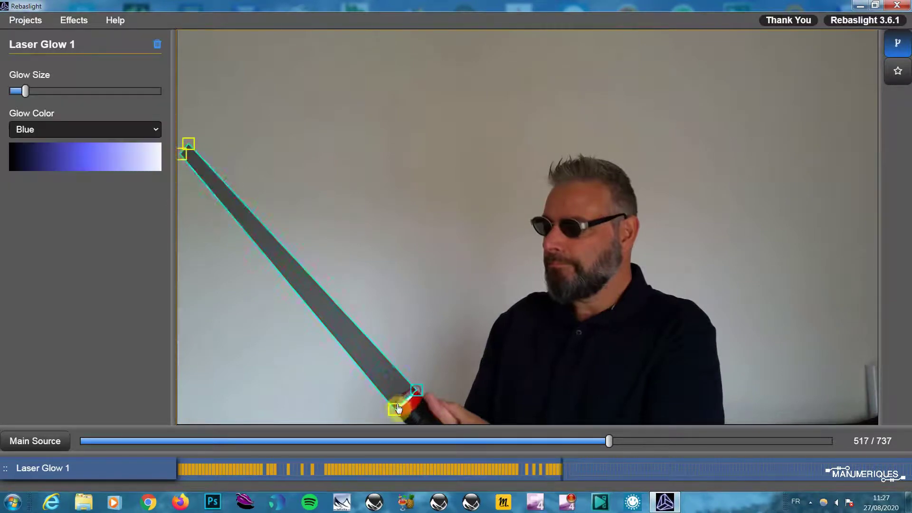
pyautogui.moveTo(183, 156); pyautogui.dragTo(187, 143)
pyautogui.press('Right')
pyautogui.moveTo(417, 395); pyautogui.dragTo(399, 410)
pyautogui.moveTo(197, 133); pyautogui.dragTo(188, 127)
pyautogui.press('Right')
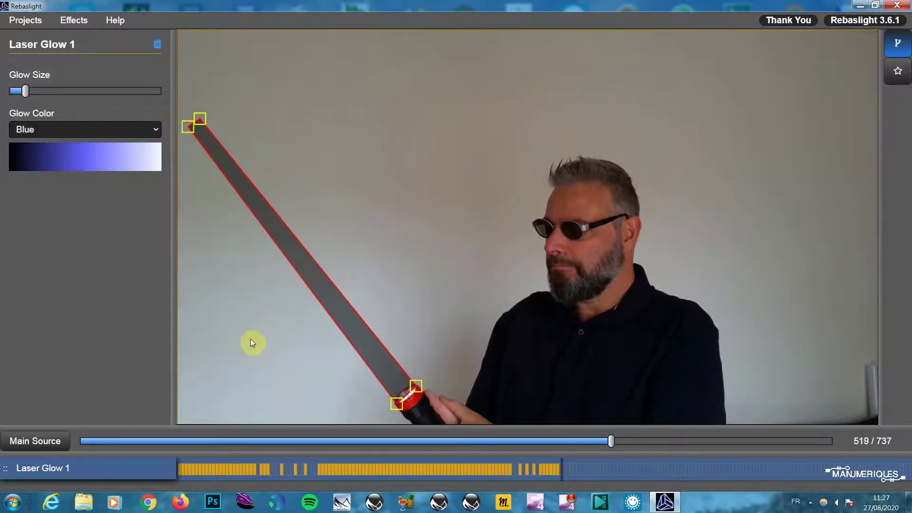
# Follow the rising flashlight, swinging the beam's tip up and right toward the top edge
pyautogui.press('Right')
pyautogui.press('Right')
pyautogui.moveTo(416, 386); pyautogui.dragTo(417, 383)
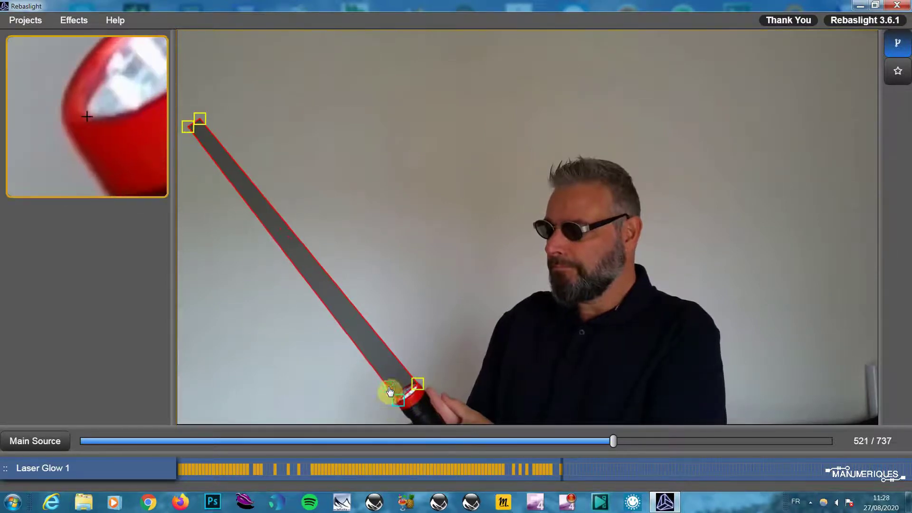
pyautogui.moveTo(188, 126); pyautogui.dragTo(199, 114)
pyautogui.press('Right')
pyautogui.press('Right')
pyautogui.moveTo(417, 386); pyautogui.dragTo(406, 393)
pyautogui.moveTo(208, 104); pyautogui.dragTo(259, 70)
pyautogui.moveTo(199, 113); pyautogui.dragTo(246, 80)
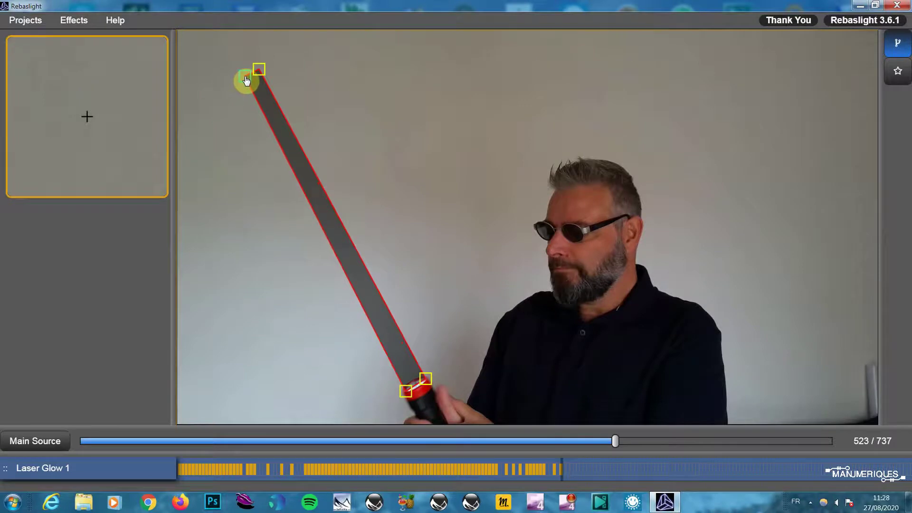
pyautogui.press('Right')
pyautogui.moveTo(427, 381); pyautogui.dragTo(410, 387)
pyautogui.moveTo(259, 69)
pyautogui.mouseDown()
pyautogui.moveTo(301, 56)
pyautogui.moveTo(289, 59)
pyautogui.mouseUp()
# Fine-tune the beam's tip and base on the last frames through frame 534
pyautogui.press('Right')
pyautogui.moveTo(409, 387); pyautogui.dragTo(411, 385)
pyautogui.moveTo(301, 55); pyautogui.dragTo(294, 56)
pyautogui.press('Right')
pyautogui.press('Right')
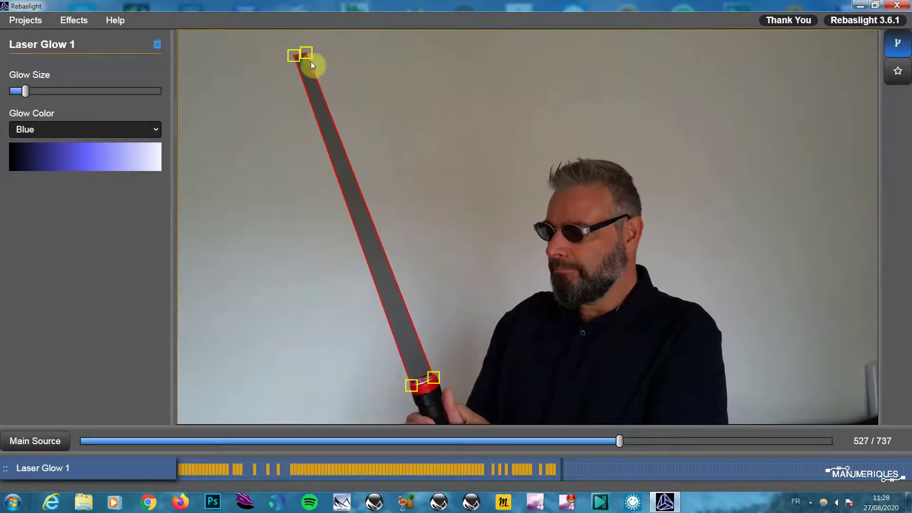
pyautogui.click(296, 57)
pyautogui.moveTo(296, 57); pyautogui.dragTo(308, 53)
pyautogui.moveTo(433, 378); pyautogui.dragTo(414, 385)
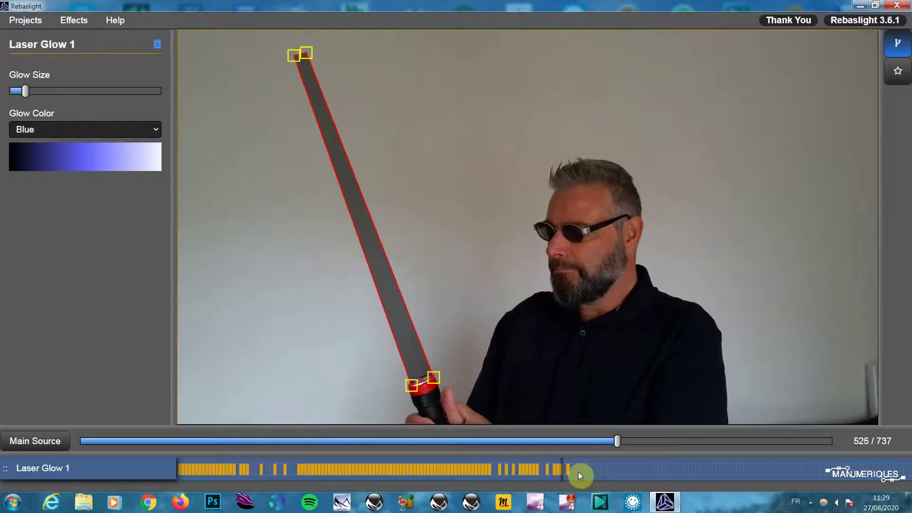
pyautogui.press('Right')
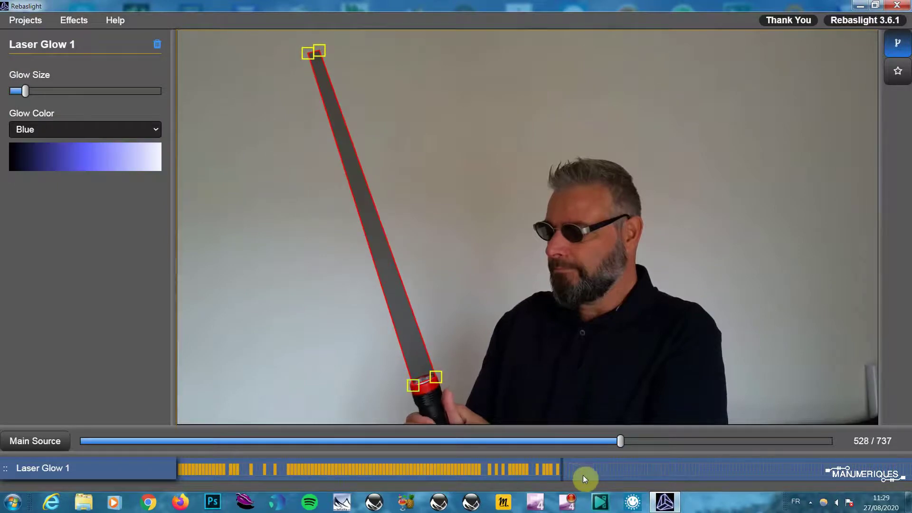
pyautogui.press('Right')
pyautogui.press('Right')
pyautogui.moveTo(419, 392)
pyautogui.mouseDown()
pyautogui.moveTo(434, 378)
pyautogui.moveTo(409, 387)
pyautogui.moveTo(431, 380)
pyautogui.mouseUp()
pyautogui.press('Right')
pyautogui.press('Right')
# Nudge the beam's base onto the flashlight at frame 538
pyautogui.press('Right')
pyautogui.press('Right')
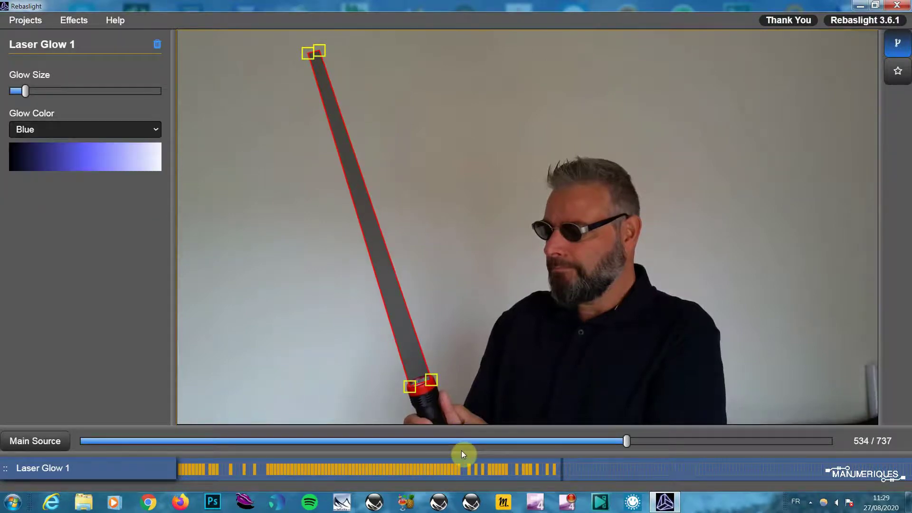
pyautogui.press('Right')
pyautogui.press('Right')
pyautogui.press('Right')
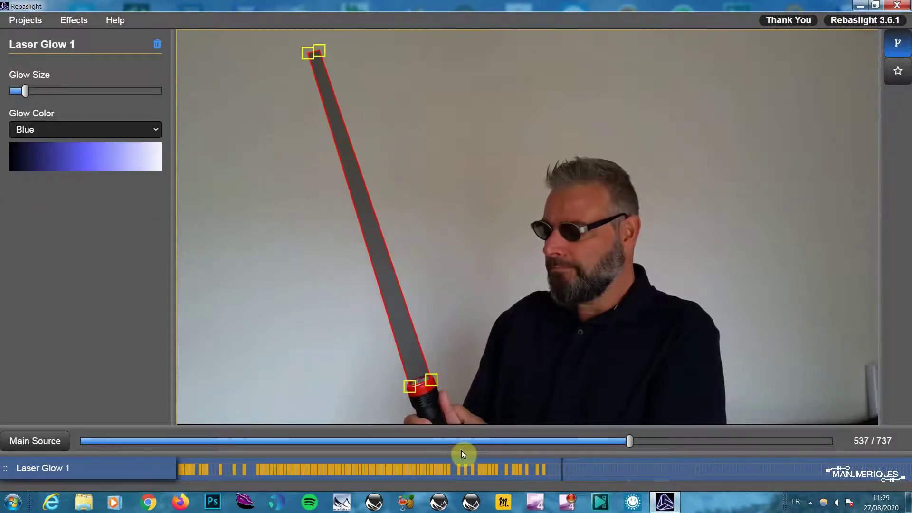
pyautogui.moveTo(411, 387); pyautogui.dragTo(430, 381)
pyautogui.press('Right')
pyautogui.press('Right')
pyautogui.press('Right')
pyautogui.press('Right')
pyautogui.press('Right')
pyautogui.press('Right')
pyautogui.press('Right')
pyautogui.press('Right')
pyautogui.press('Right')
pyautogui.press('Right')
pyautogui.press('Right')
pyautogui.press('Right')
pyautogui.press('Right')
pyautogui.press('Right')
pyautogui.press('Right')
pyautogui.press('Right')
pyautogui.press('Right')
pyautogui.press('Right')
pyautogui.press('Right')
pyautogui.press('Right')
pyautogui.press('Right')
pyautogui.press('Right')
pyautogui.press('Right')
pyautogui.press('Right')
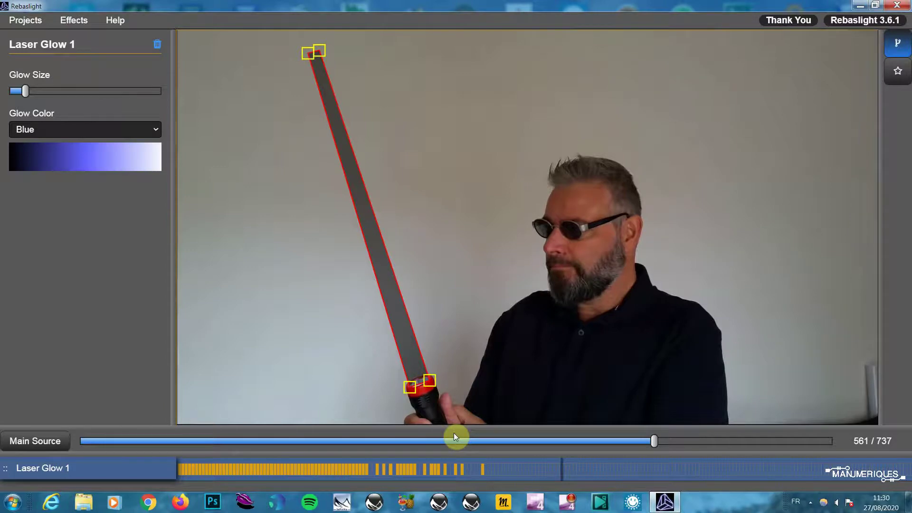
# Step through the following frames to review the beam tracking, settling on frame 564
pyautogui.press('Right')
pyautogui.press('Right')
pyautogui.press('Right')
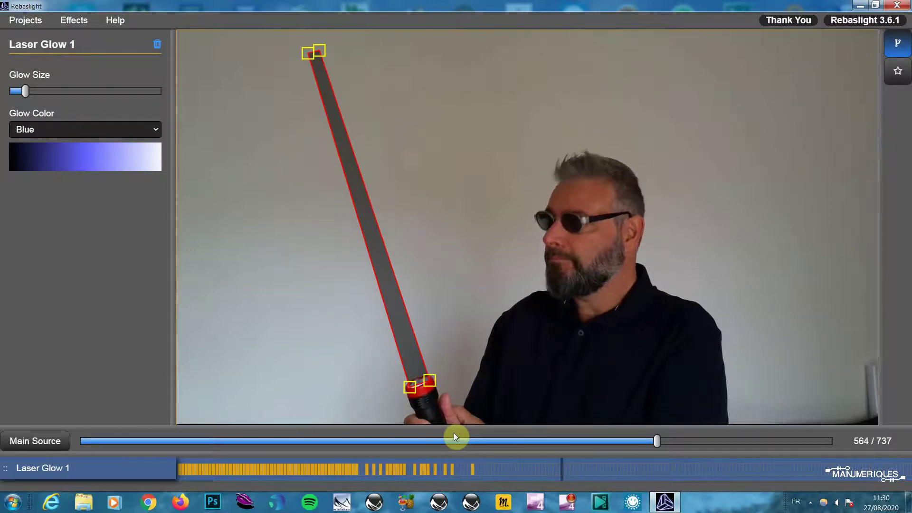
pyautogui.press('Right')
pyautogui.press('Right')
pyautogui.press('Right')
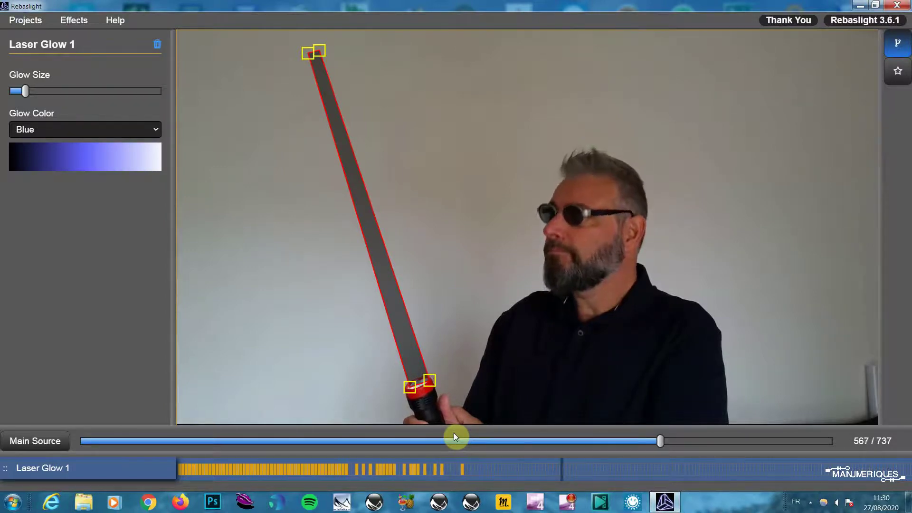
pyautogui.press('Right')
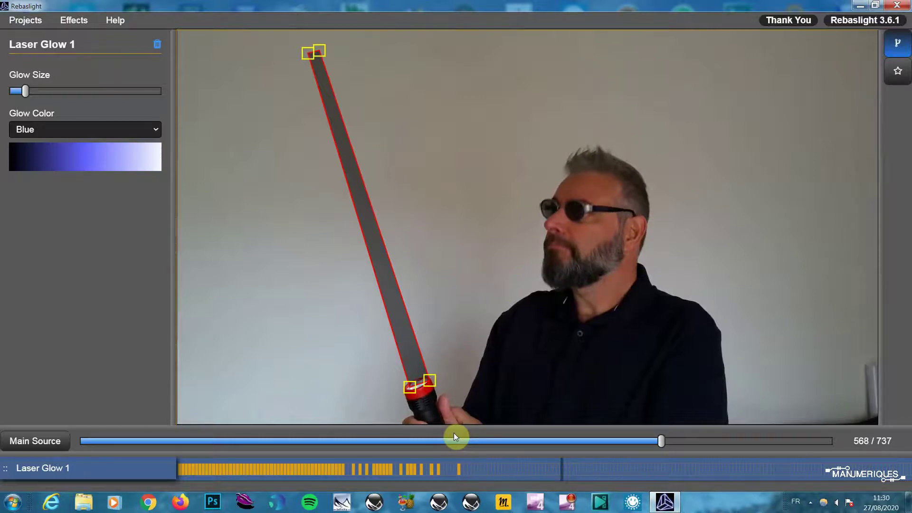
pyautogui.press('Right')
pyautogui.press('Left')
pyautogui.press('Left')
pyautogui.press('Left')
pyautogui.press('Left')
pyautogui.press('Left')
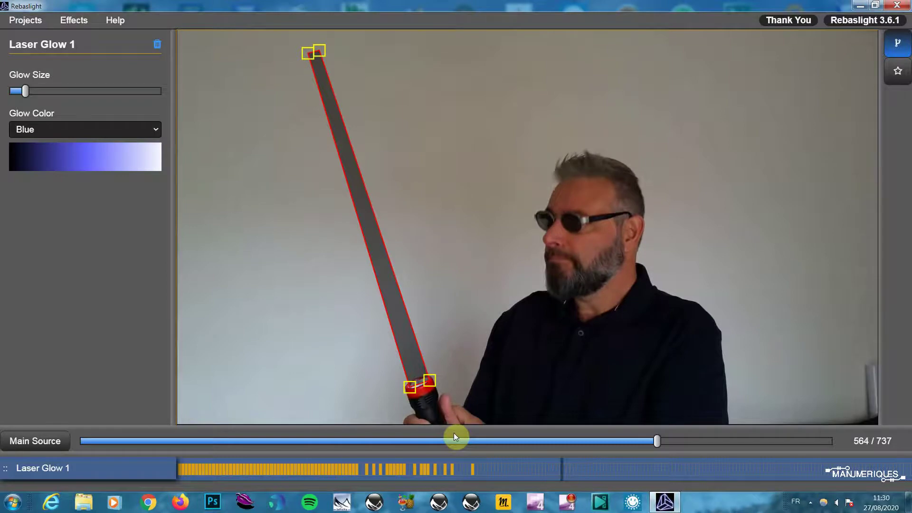
pyautogui.press('Right')
# Refit the beam's base on the flashlight head and shift its tip left at frame 565 and two frames later
pyautogui.moveTo(413, 393); pyautogui.dragTo(411, 393)
pyautogui.moveTo(307, 57); pyautogui.dragTo(293, 60)
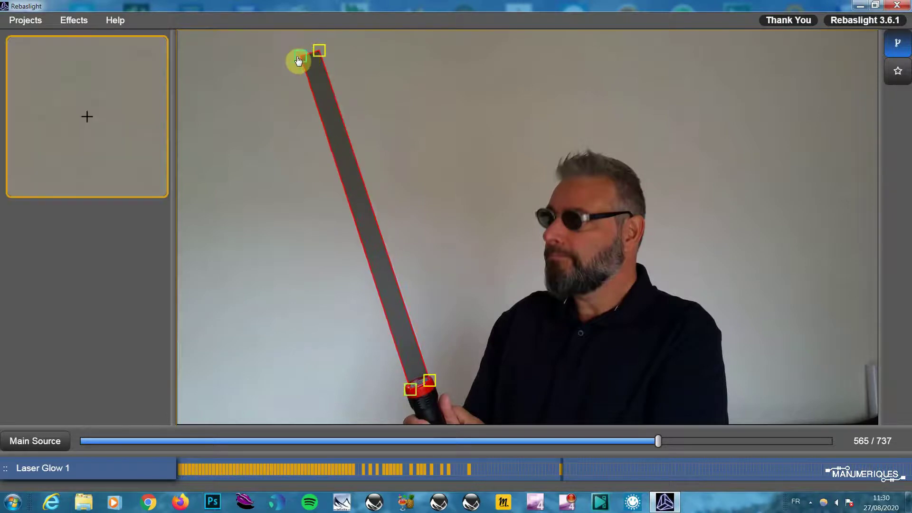
pyautogui.moveTo(319, 50)
pyautogui.mouseDown()
pyautogui.moveTo(289, 59)
pyautogui.moveTo(303, 55)
pyautogui.mouseUp()
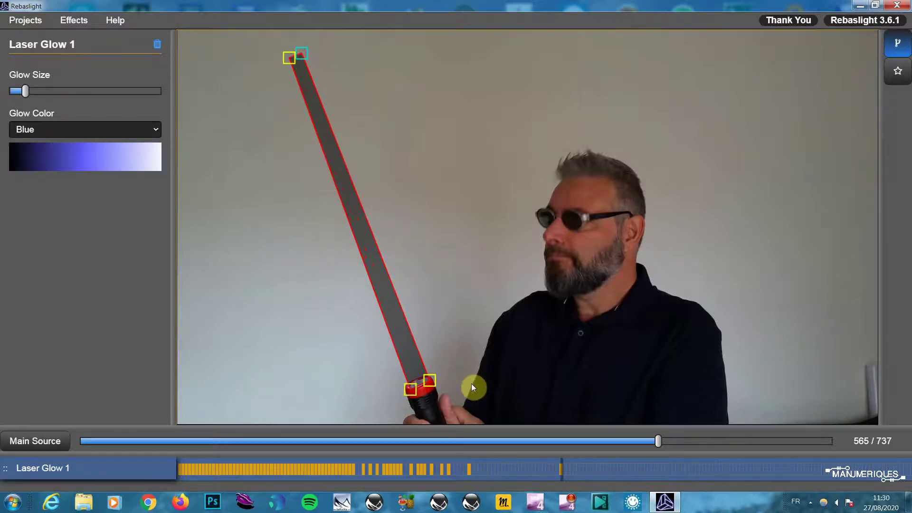
pyautogui.press('Right')
pyautogui.press('Right')
pyautogui.press('Right')
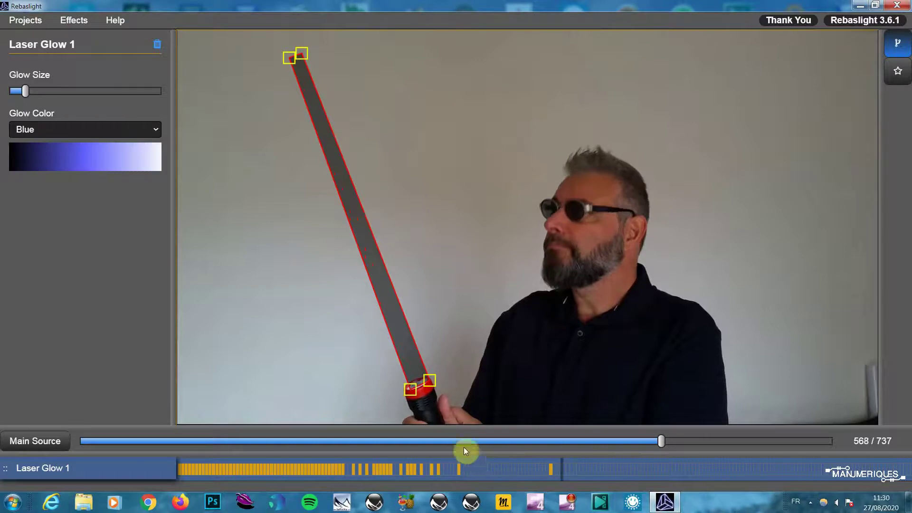
pyautogui.press('Right')
pyautogui.moveTo(411, 393); pyautogui.dragTo(429, 386)
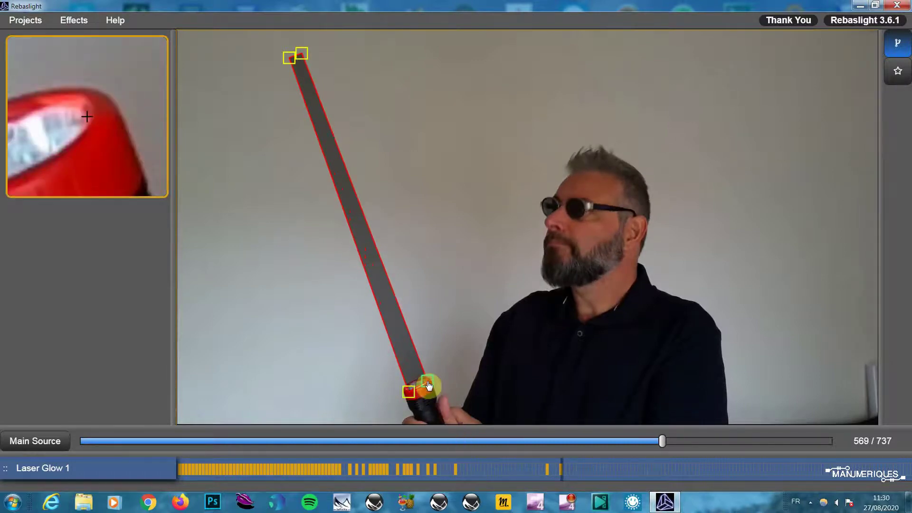
pyautogui.moveTo(289, 59); pyautogui.dragTo(299, 55)
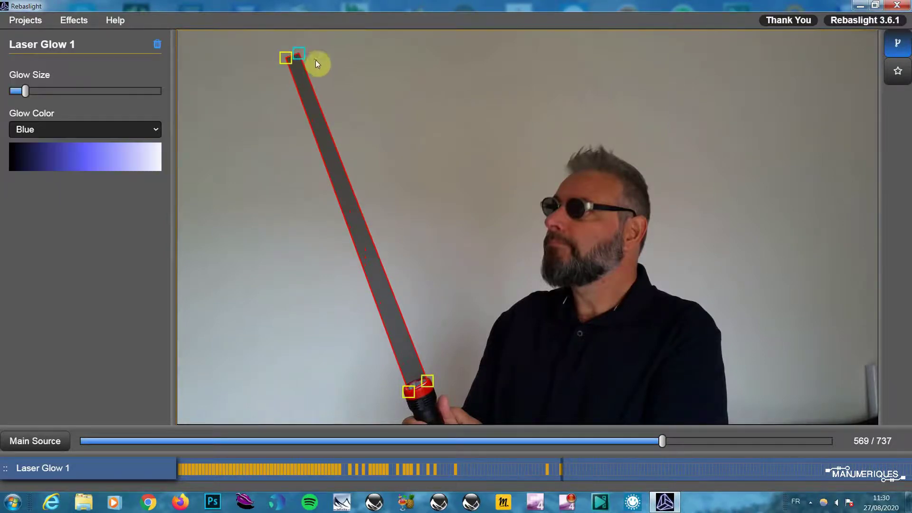
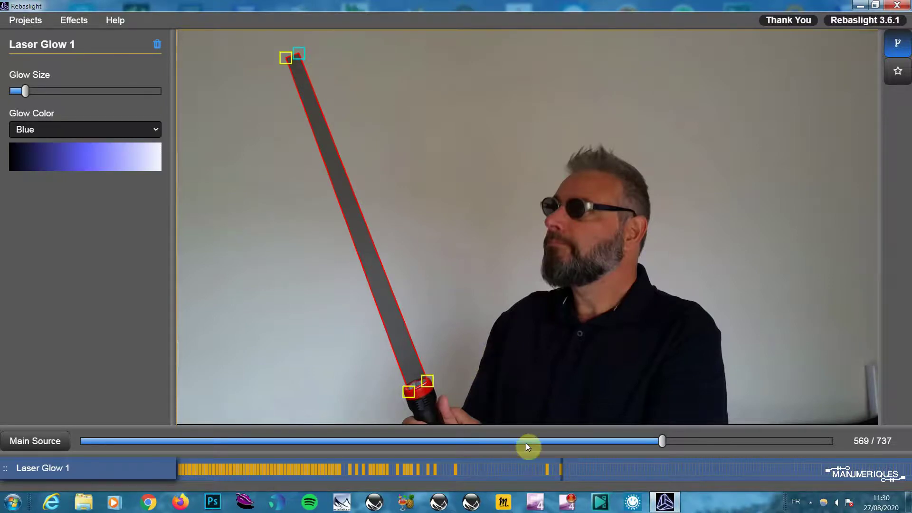
# Step forward from frame 569 and realign the blade's base with the flashlight head
pyautogui.press('Right')
pyautogui.press('Right')
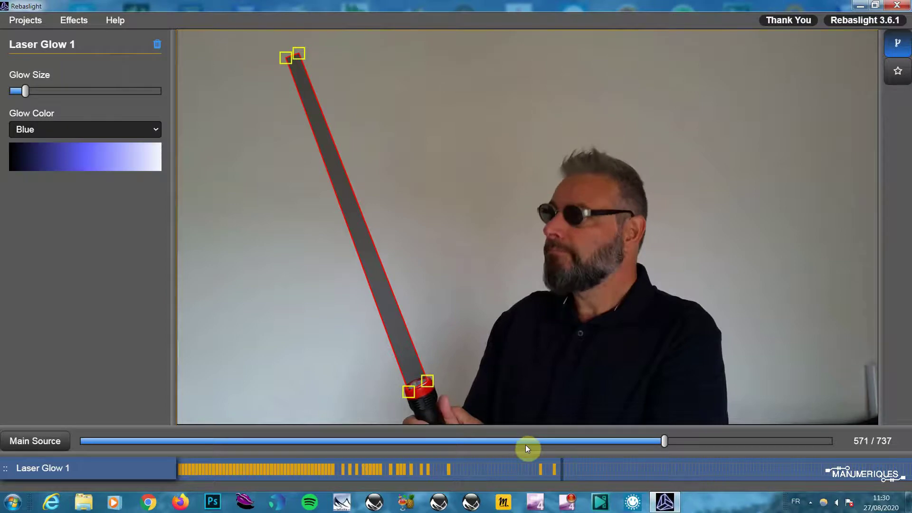
pyautogui.press('Right')
pyautogui.press('Right')
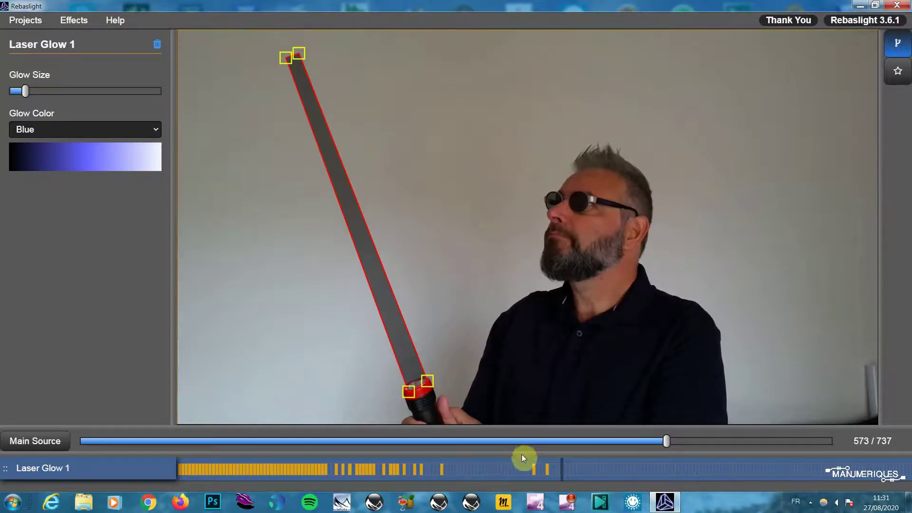
pyautogui.press('Right')
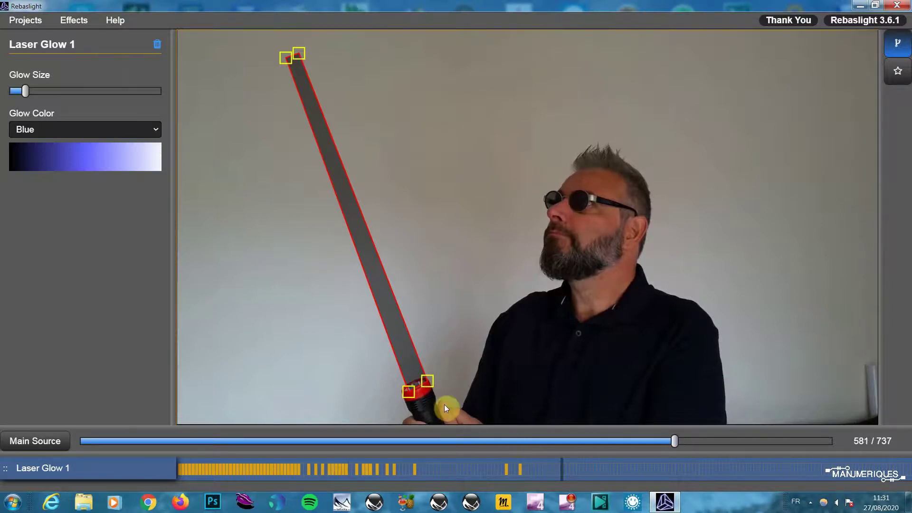
pyautogui.press('Left')
pyautogui.press('Left')
pyautogui.press('Left')
pyautogui.press('Left')
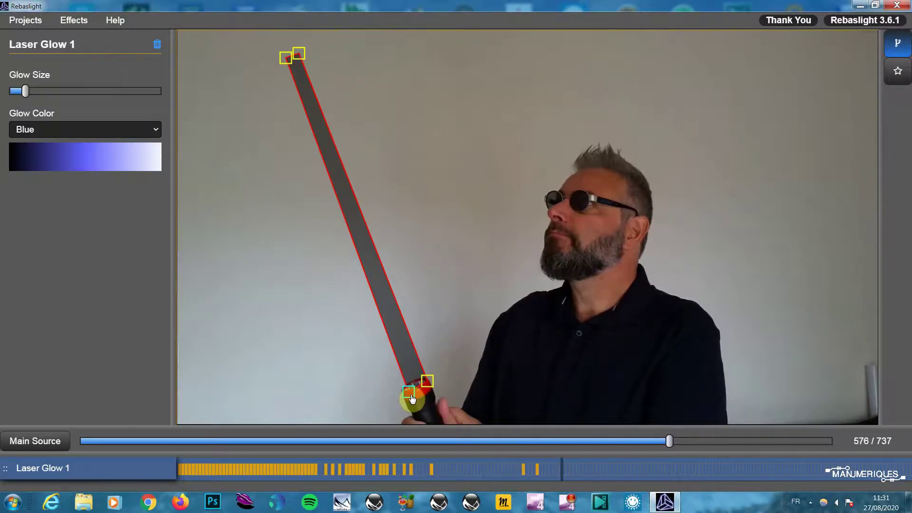
pyautogui.press('Left')
pyautogui.press('Left')
pyautogui.press('Left')
pyautogui.press('Right')
pyautogui.press('Right')
pyautogui.press('Right')
pyautogui.press('Right')
pyautogui.moveTo(411, 398)
pyautogui.mouseDown()
pyautogui.moveTo(407, 391)
pyautogui.moveTo(428, 384)
pyautogui.mouseUp()
pyautogui.press('Right')
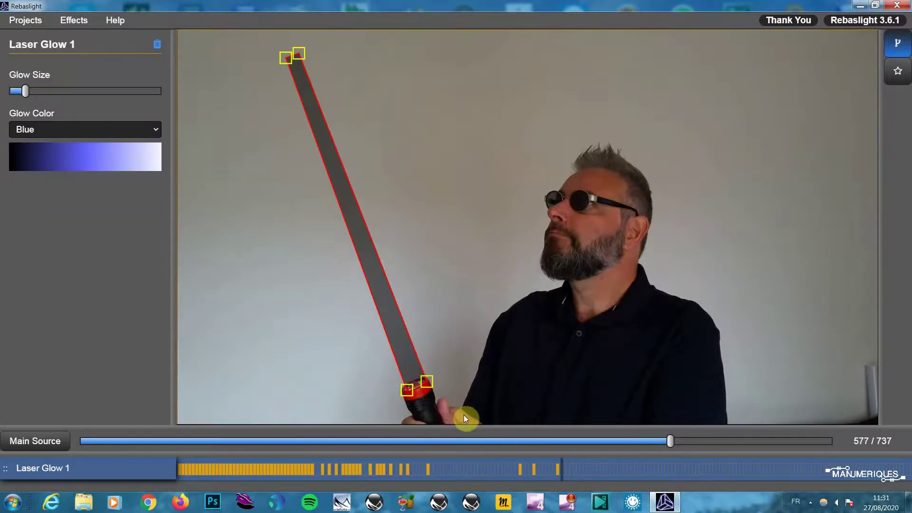
pyautogui.press('Right')
pyautogui.press('Right')
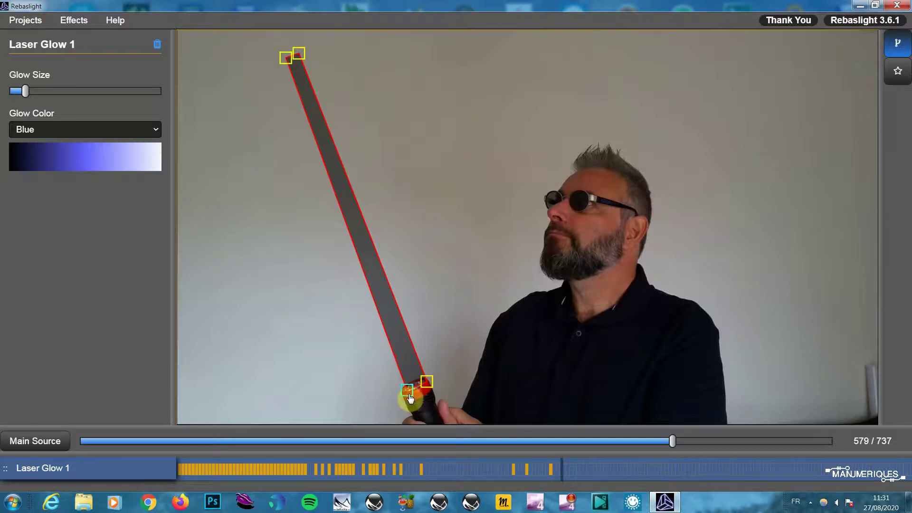
# Keep nudging the blade's base corners onto the flashlight head through frame 593
pyautogui.moveTo(411, 398); pyautogui.dragTo(409, 400)
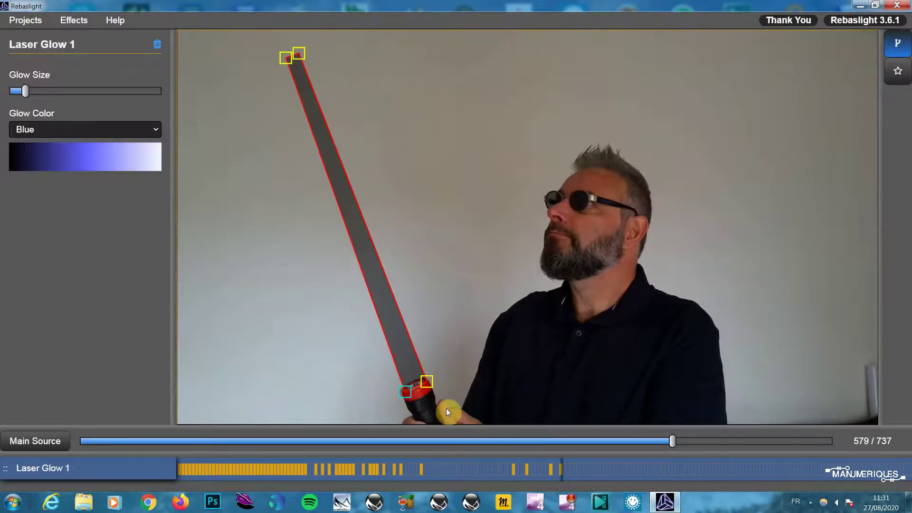
pyautogui.press('Right')
pyautogui.press('Right')
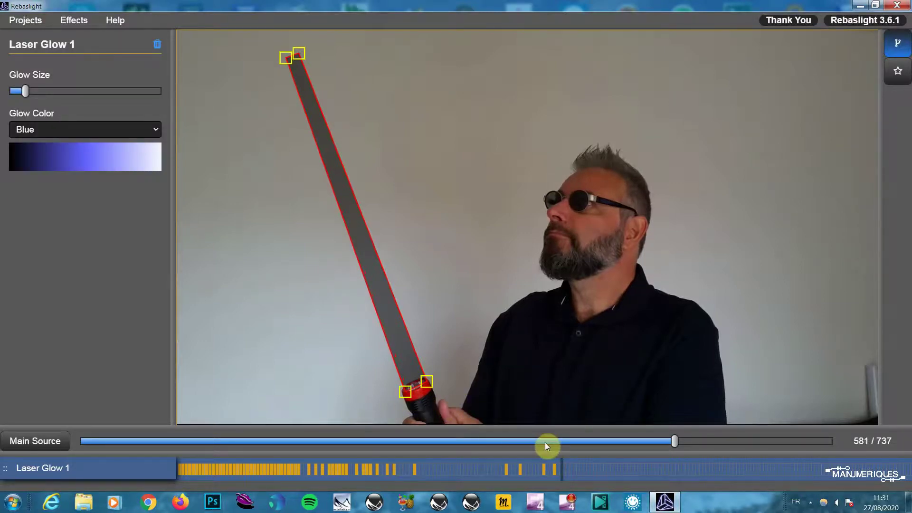
pyautogui.press('Right')
pyautogui.press('Right')
pyautogui.press('Right')
pyautogui.press('Right')
pyautogui.press('Right')
pyautogui.press('Right')
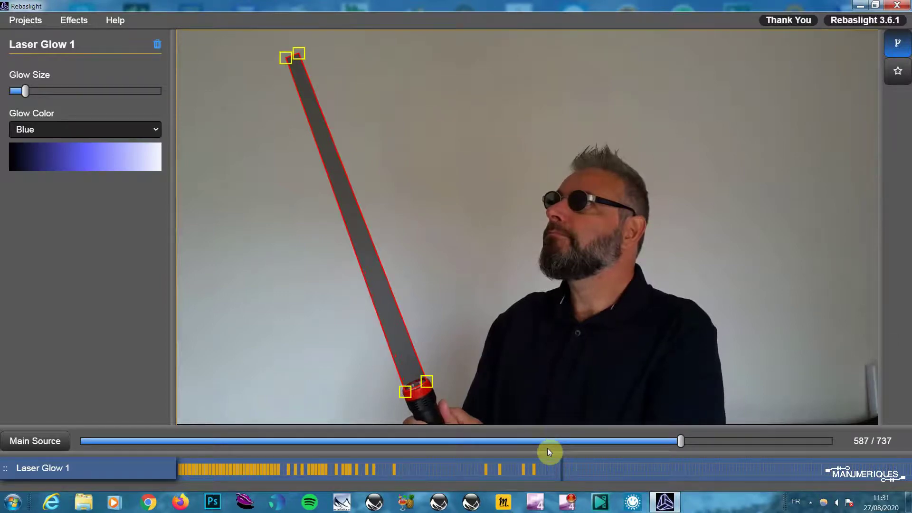
pyautogui.press('Right')
pyautogui.press('Right')
pyautogui.moveTo(429, 389); pyautogui.dragTo(407, 397)
pyautogui.press('Right')
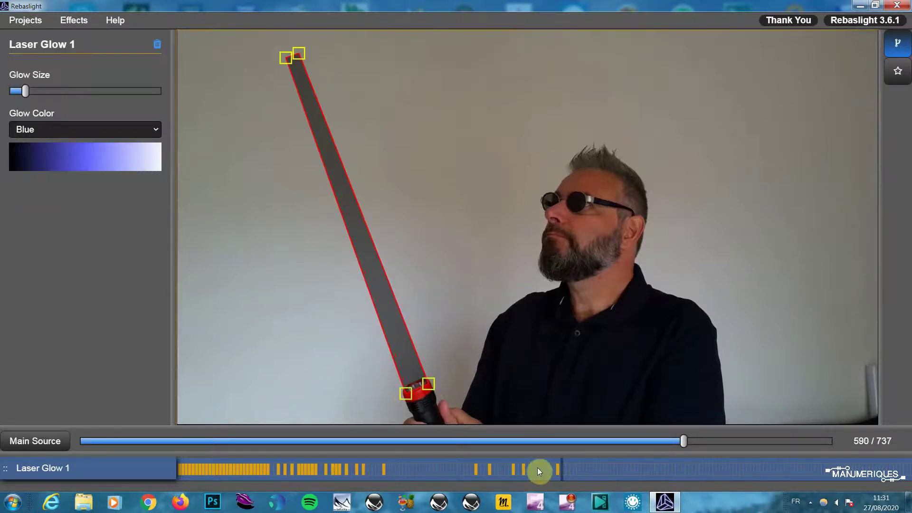
pyautogui.press('Right')
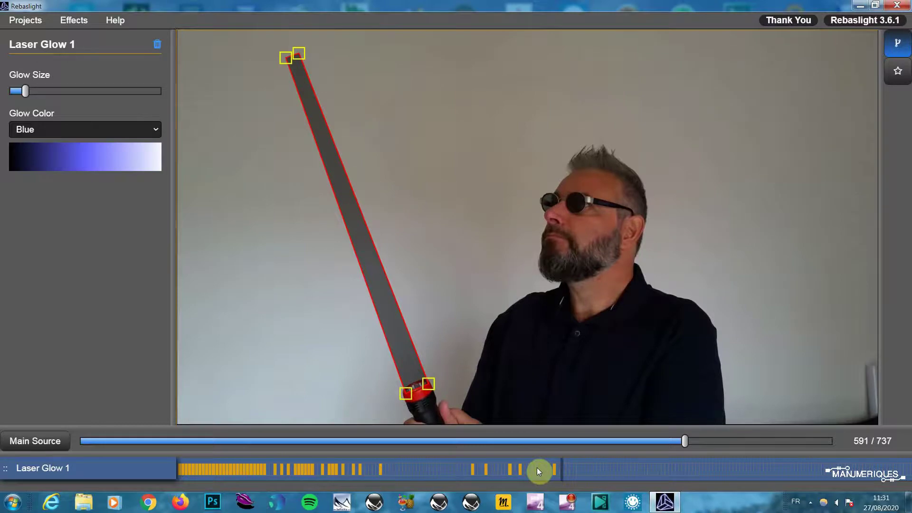
pyautogui.press('Right')
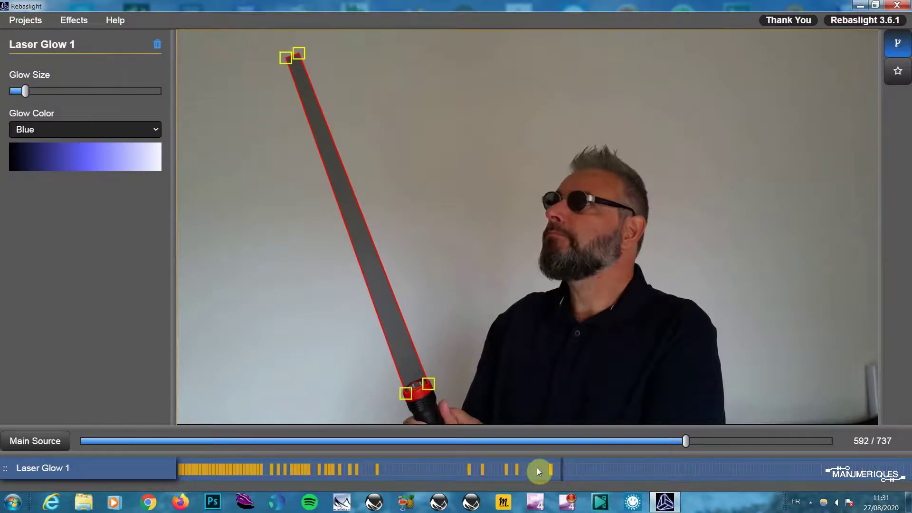
pyautogui.press('Right')
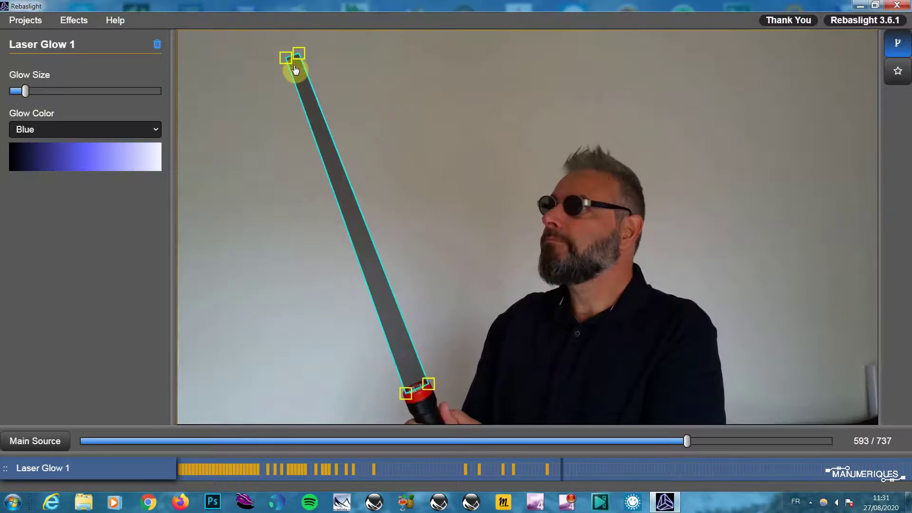
# Pull both blade tip corners down to follow the flashlight's angle
pyautogui.press('Left')
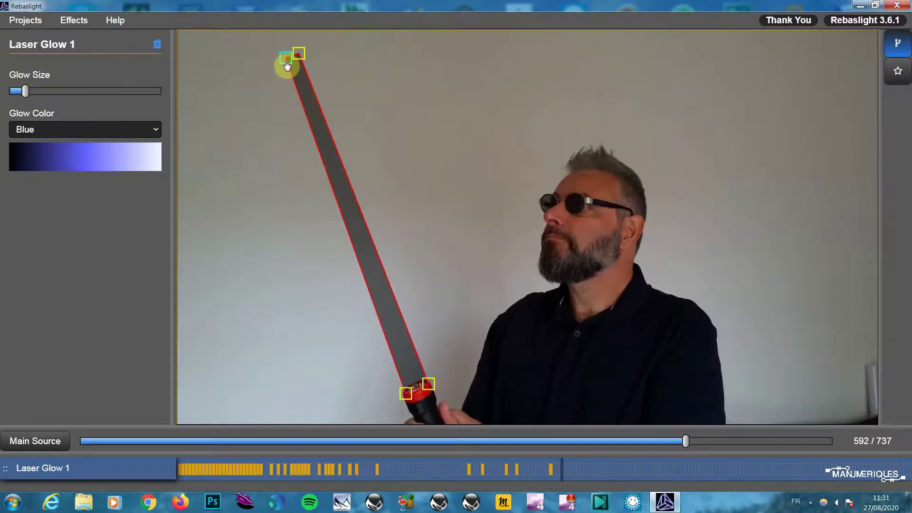
pyautogui.press('Right')
pyautogui.moveTo(286, 65)
pyautogui.mouseDown()
pyautogui.moveTo(297, 102)
pyautogui.moveTo(310, 99)
pyautogui.mouseUp()
pyautogui.click(310, 98)
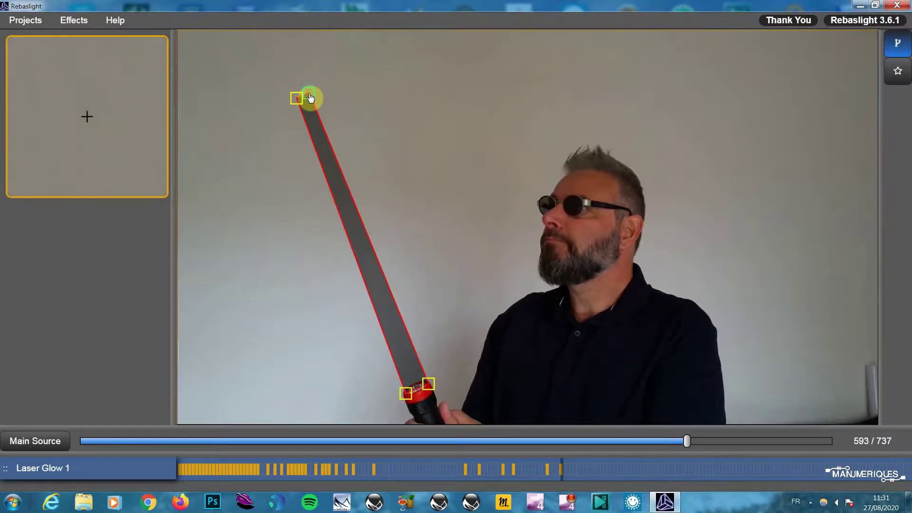
pyautogui.press('Right')
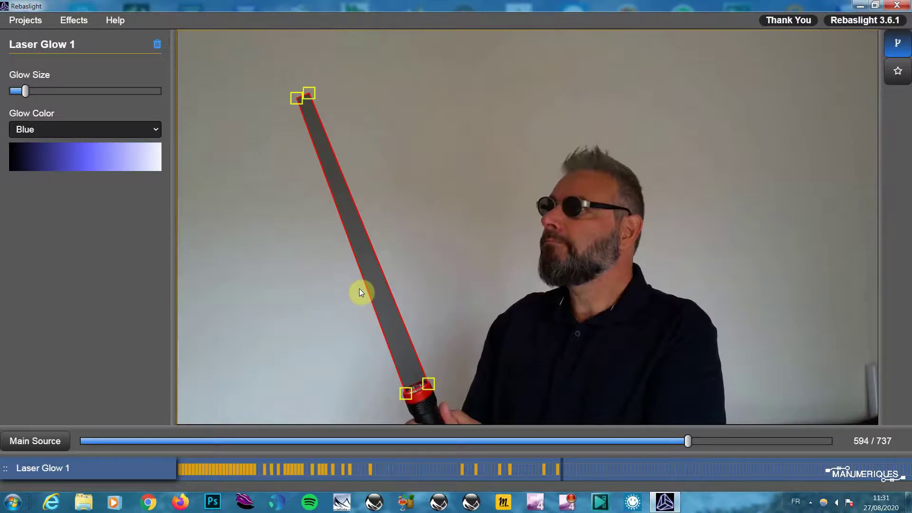
pyautogui.moveTo(298, 99); pyautogui.dragTo(305, 131)
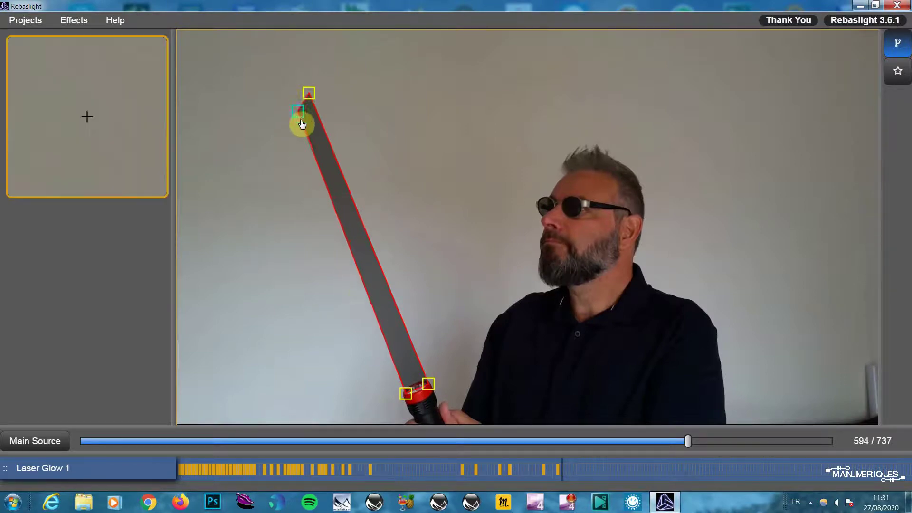
pyautogui.moveTo(310, 100); pyautogui.dragTo(318, 124)
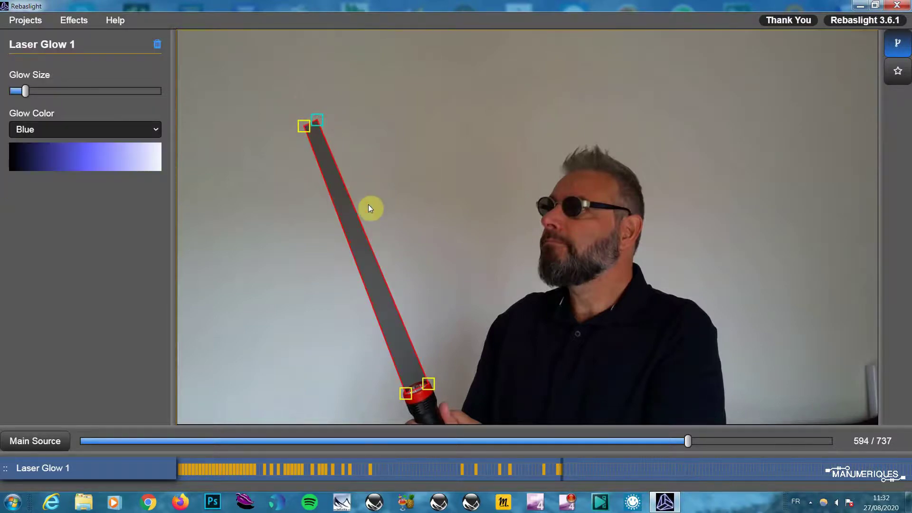
# Shorten the blade frame by frame as the flashlight tilts
pyautogui.press('Right')
pyautogui.moveTo(304, 126)
pyautogui.mouseDown()
pyautogui.moveTo(311, 151)
pyautogui.moveTo(321, 139)
pyautogui.moveTo(334, 173)
pyautogui.moveTo(328, 210)
pyautogui.mouseUp()
pyautogui.press('Right')
pyautogui.press('Right')
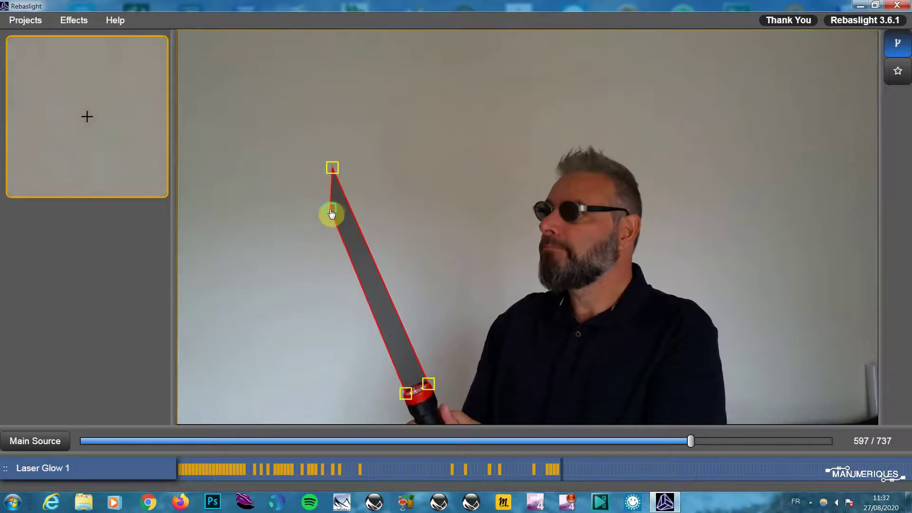
pyautogui.moveTo(334, 173); pyautogui.dragTo(346, 248)
pyautogui.press('Right')
pyautogui.moveTo(346, 204); pyautogui.dragTo(361, 246)
pyautogui.press('Right')
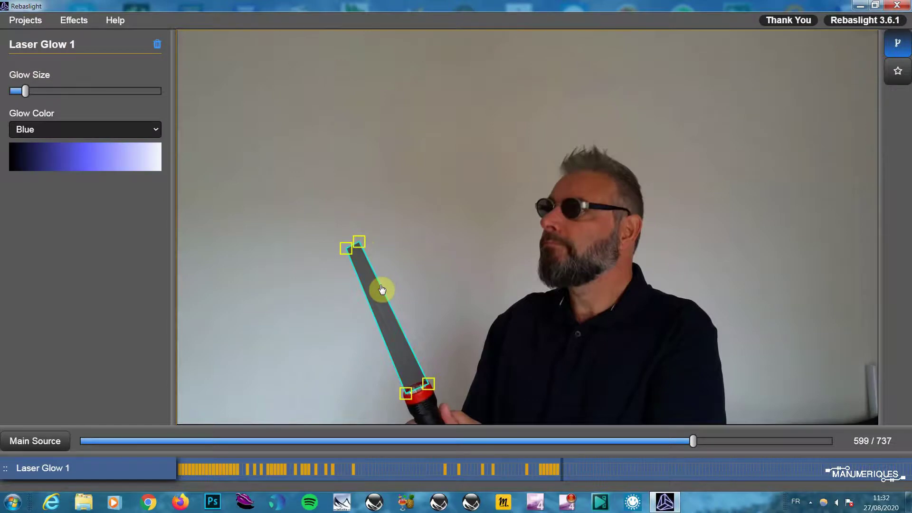
pyautogui.press('Left')
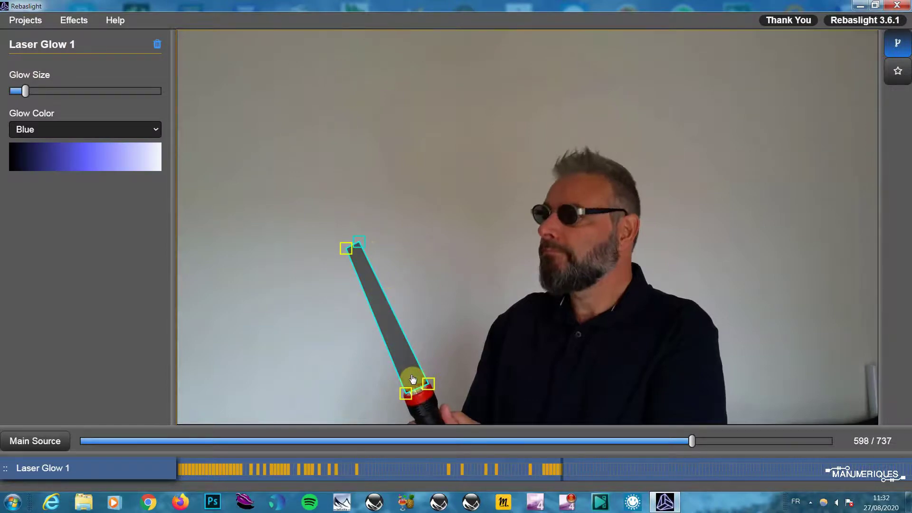
pyautogui.press('Right')
# Lower both tip corners further and nudge the blade's base onto the flashlight head
pyautogui.moveTo(350, 262); pyautogui.dragTo(357, 281)
pyautogui.moveTo(360, 244); pyautogui.dragTo(375, 278)
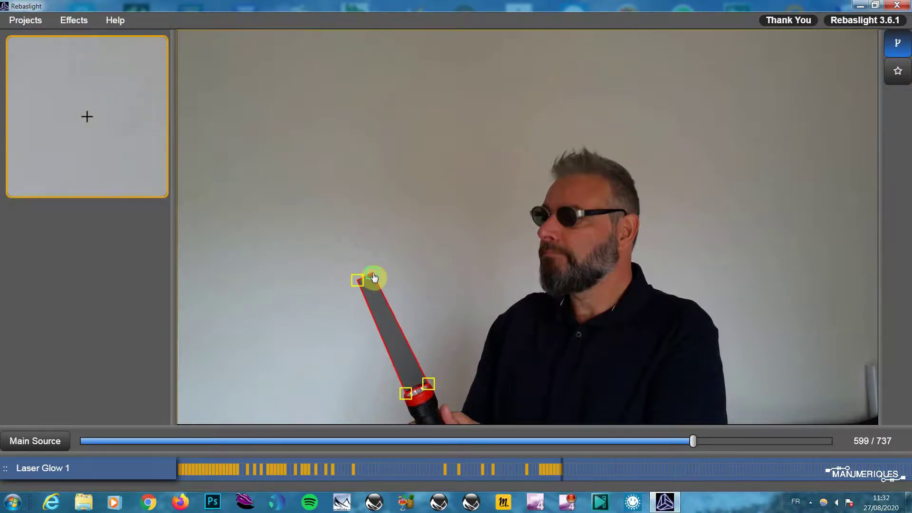
pyautogui.moveTo(375, 278); pyautogui.dragTo(375, 274)
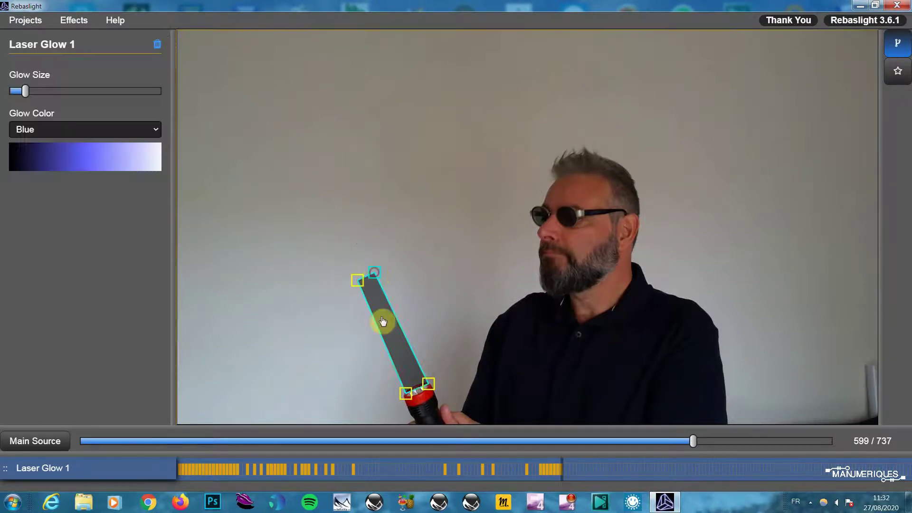
pyautogui.moveTo(429, 385); pyautogui.dragTo(407, 397)
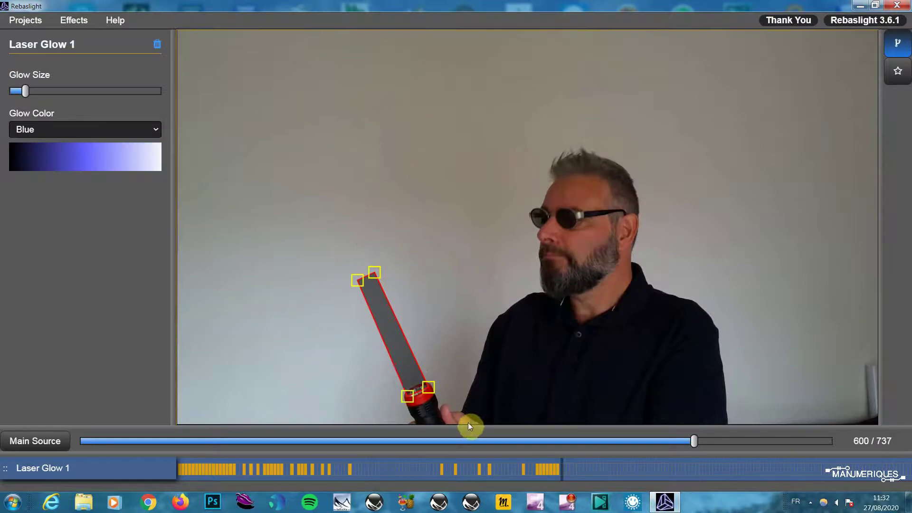
pyautogui.moveTo(378, 279)
pyautogui.mouseDown()
pyautogui.moveTo(388, 301)
pyautogui.moveTo(374, 323)
pyautogui.moveTo(394, 318)
pyautogui.mouseUp()
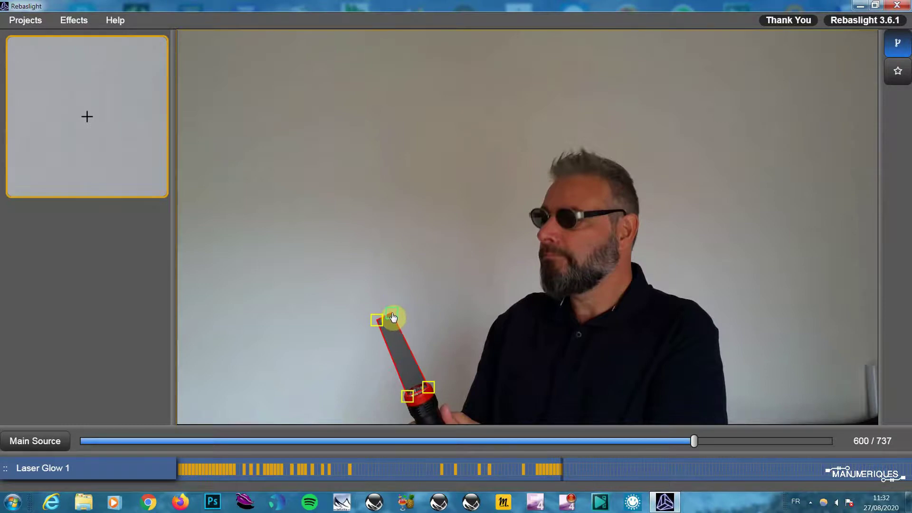
pyautogui.moveTo(393, 318); pyautogui.dragTo(391, 313)
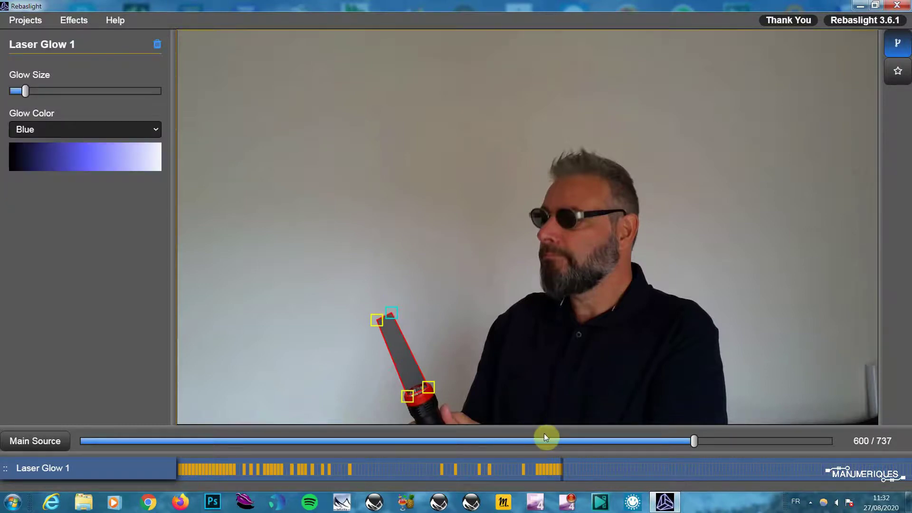
pyautogui.moveTo(377, 322)
pyautogui.mouseDown()
pyautogui.moveTo(382, 337)
pyautogui.moveTo(400, 329)
pyautogui.mouseUp()
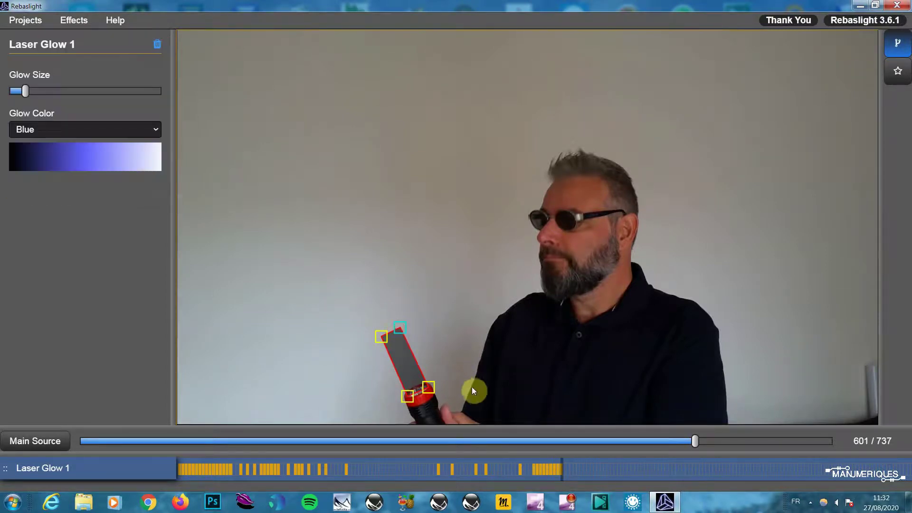
# At frame 602, pull the blade's top end down onto the torch
pyautogui.press('Left')
pyautogui.press('Right')
pyautogui.moveTo(383, 346); pyautogui.dragTo(401, 337)
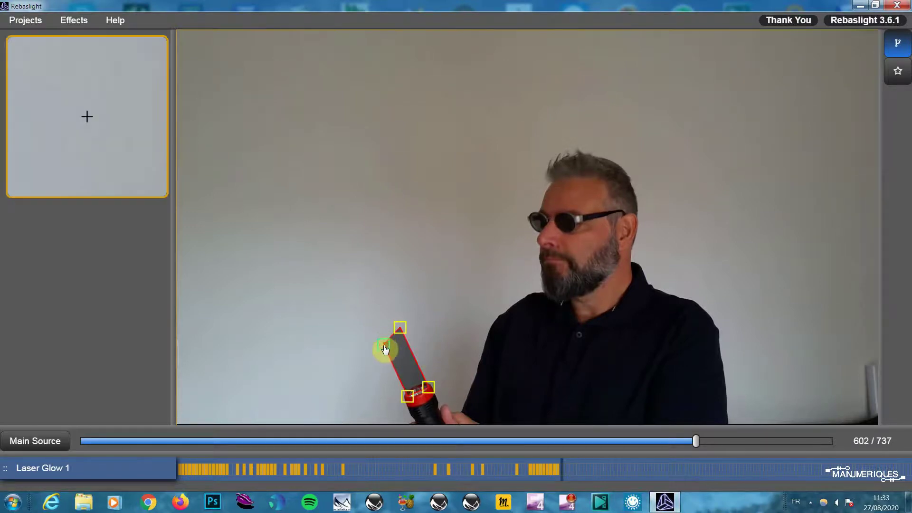
pyautogui.moveTo(402, 338)
pyautogui.mouseDown()
pyautogui.moveTo(389, 354)
pyautogui.moveTo(406, 346)
pyautogui.moveTo(392, 364)
pyautogui.moveTo(410, 356)
pyautogui.moveTo(394, 366)
pyautogui.moveTo(414, 368)
pyautogui.moveTo(398, 378)
pyautogui.moveTo(420, 376)
pyautogui.moveTo(405, 384)
pyautogui.mouseUp()
pyautogui.press('Right')
pyautogui.press('Right')
pyautogui.press('Right')
pyautogui.press('Right')
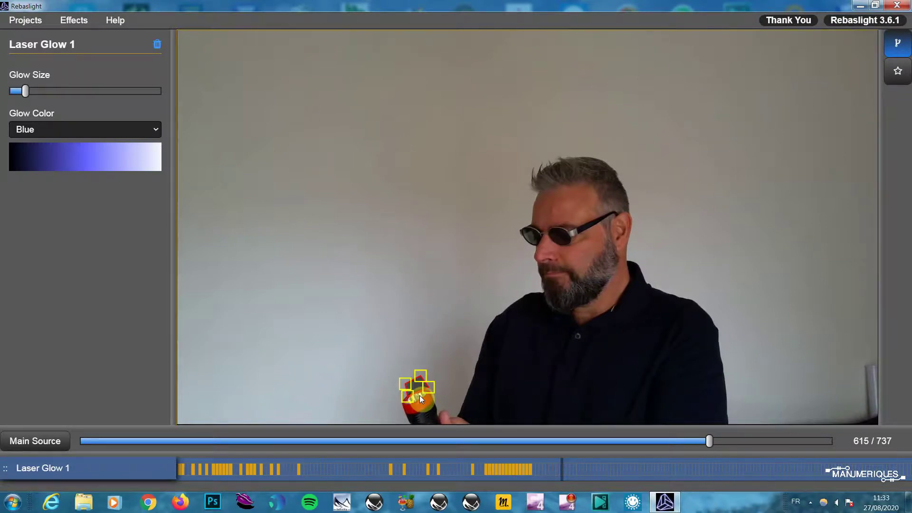
# Step back from frame 615 to 606 to inspect the short blade on the flashlight head
pyautogui.press('Left')
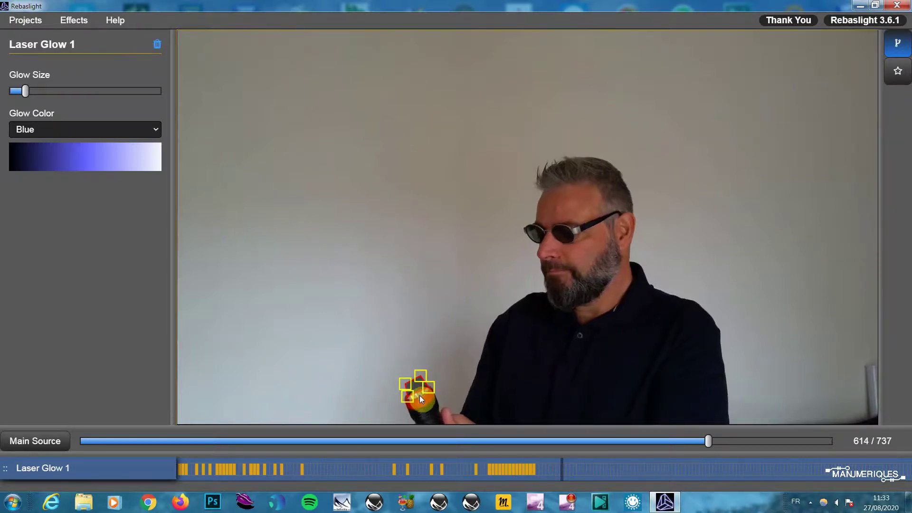
pyautogui.press('Left')
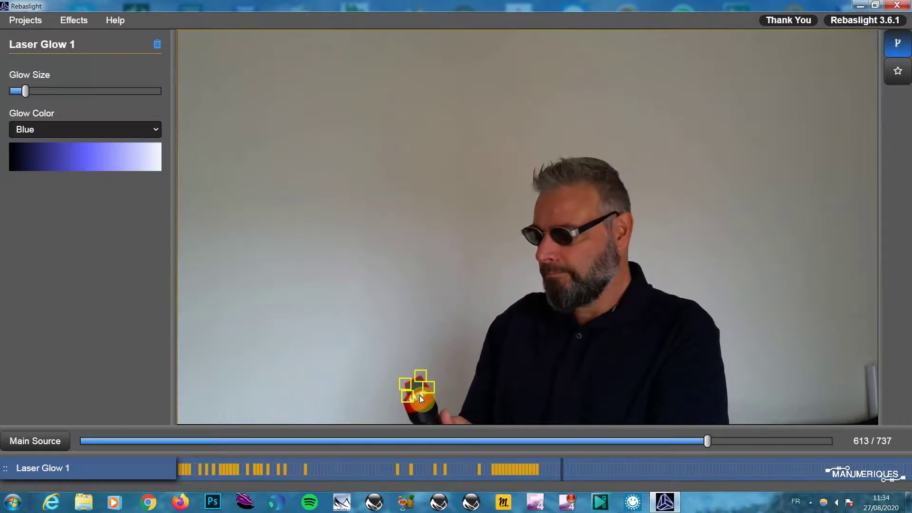
pyautogui.press('Left')
pyautogui.press('Left')
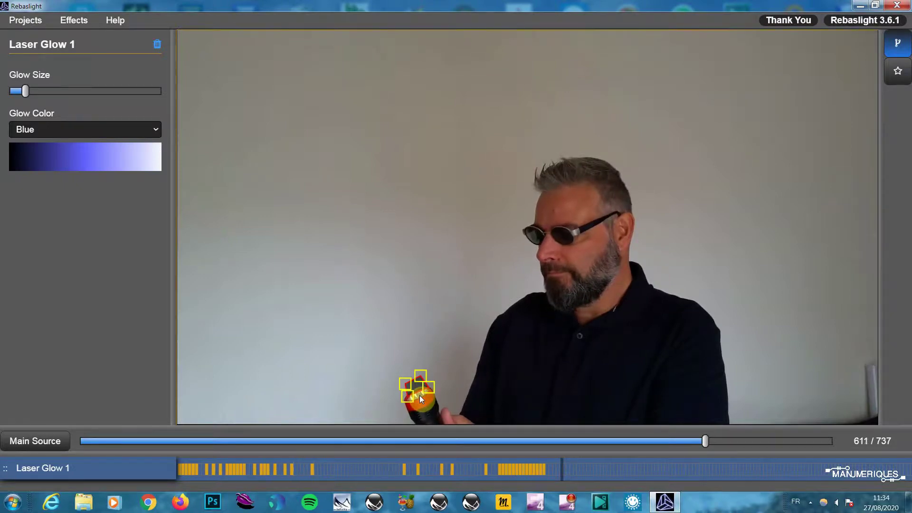
pyautogui.press('Left')
pyautogui.press('Left')
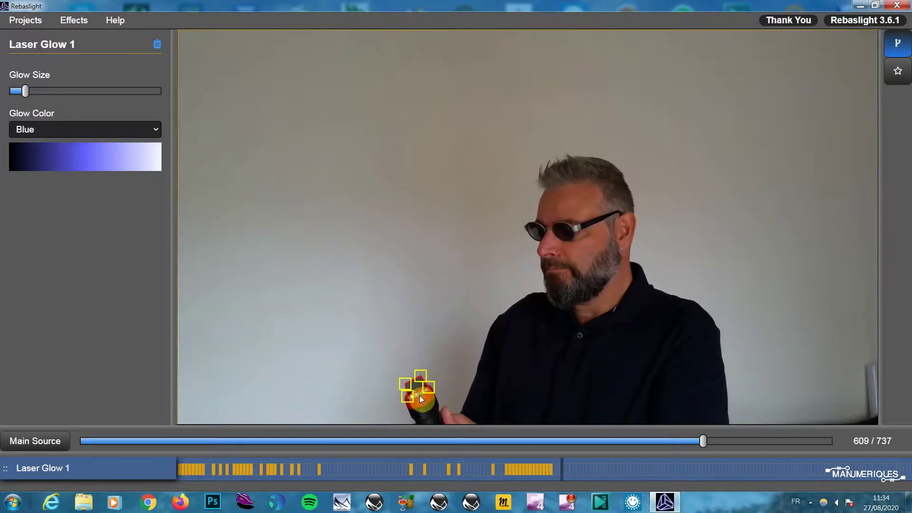
pyautogui.press('Left')
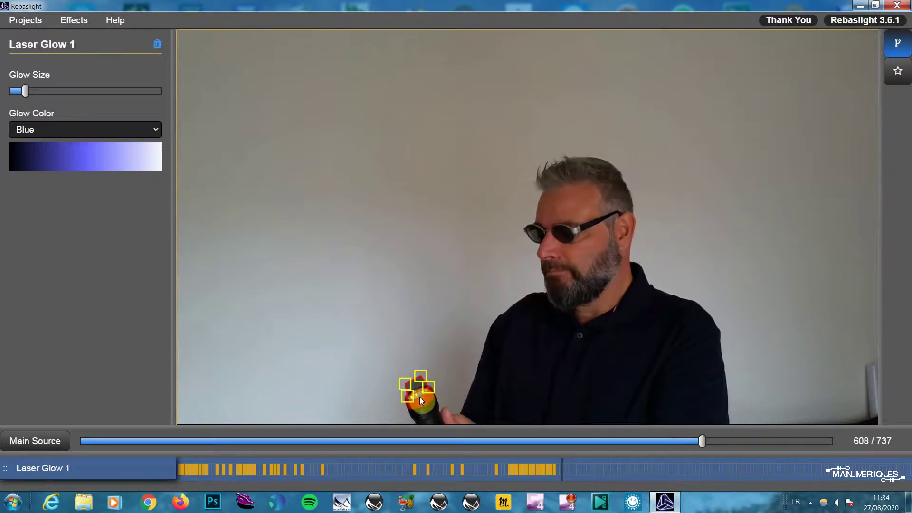
pyautogui.press('Left')
pyautogui.press('Left')
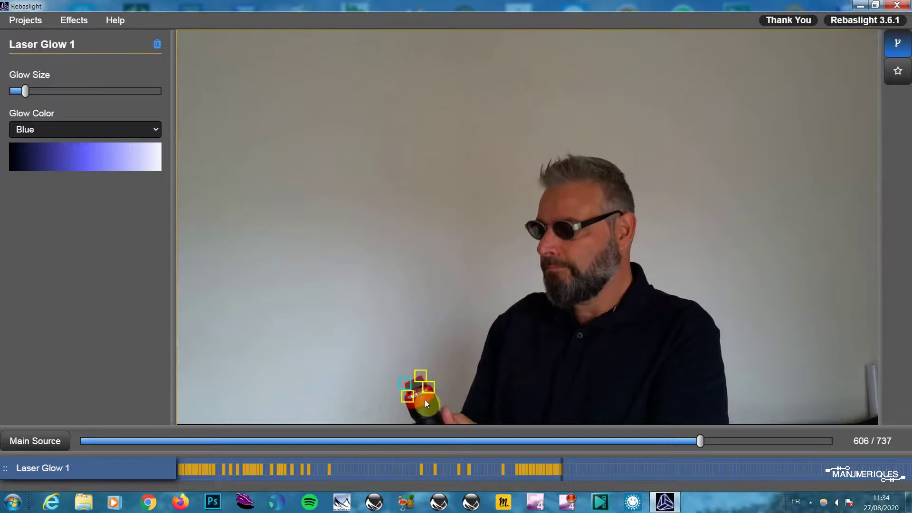
pyautogui.press('Right')
# Fit both blade points onto the torch head across frames 607 onward
pyautogui.moveTo(407, 396)
pyautogui.mouseDown()
pyautogui.moveTo(411, 404)
pyautogui.moveTo(429, 391)
pyautogui.moveTo(423, 381)
pyautogui.moveTo(408, 394)
pyautogui.moveTo(424, 381)
pyautogui.mouseUp()
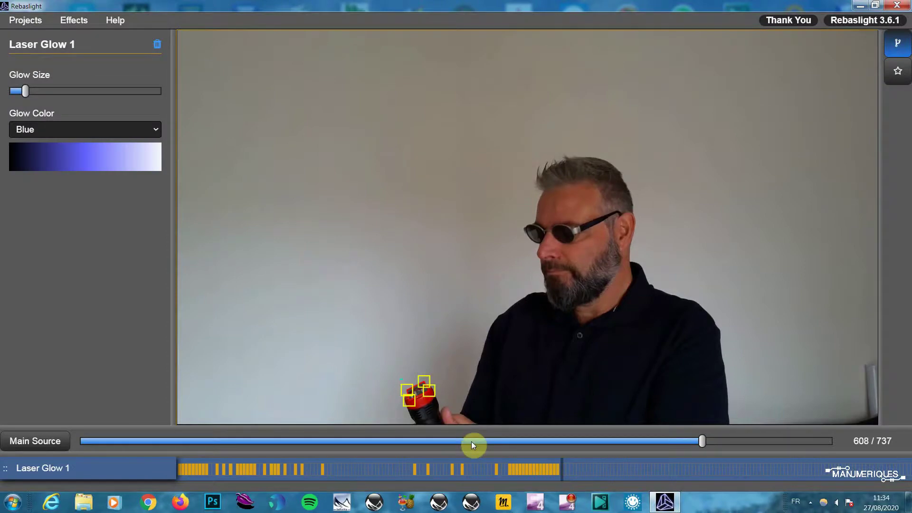
pyautogui.press('Right')
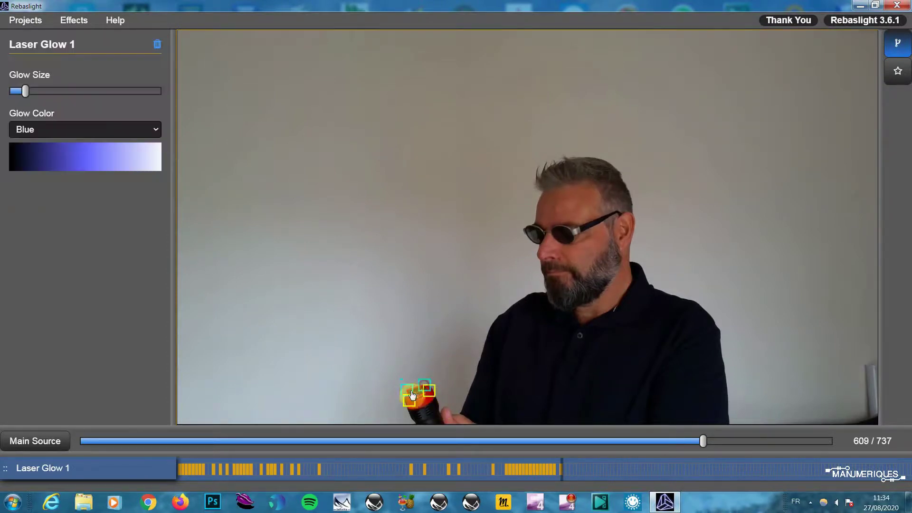
pyautogui.moveTo(426, 390); pyautogui.dragTo(428, 389)
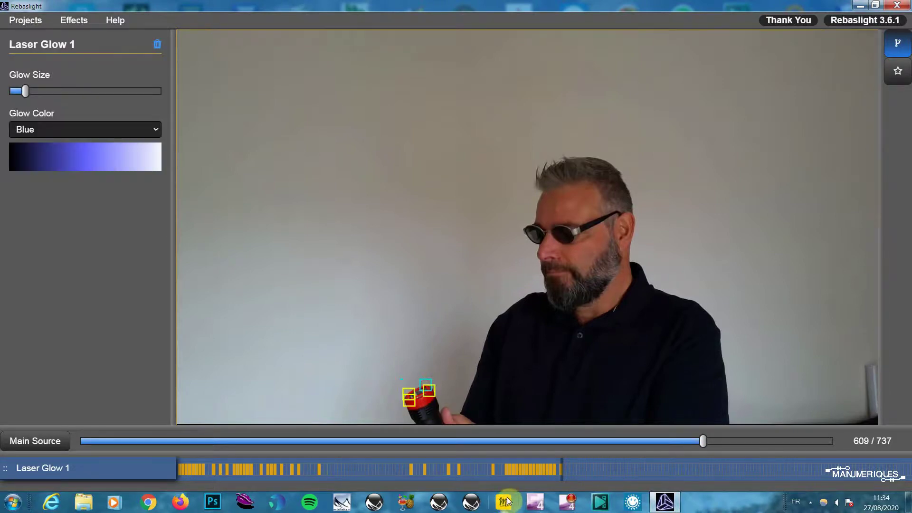
pyautogui.press('Right')
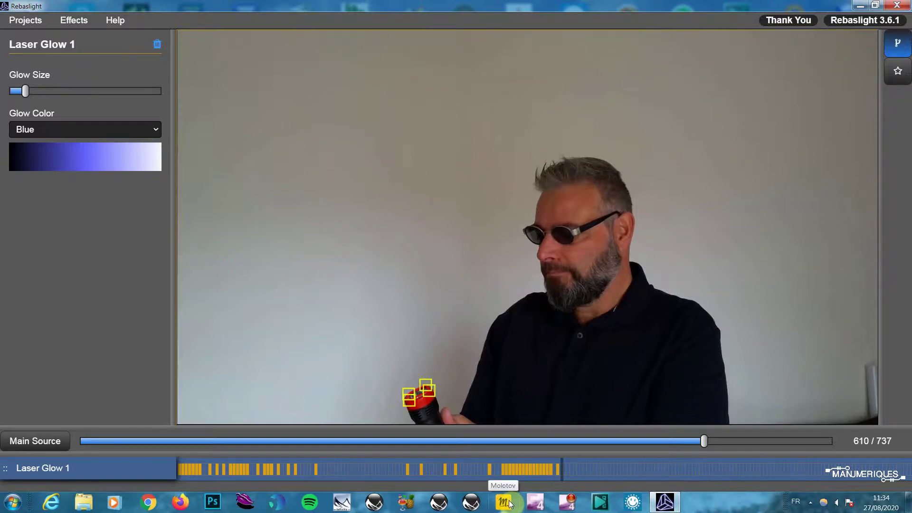
pyautogui.press('Right')
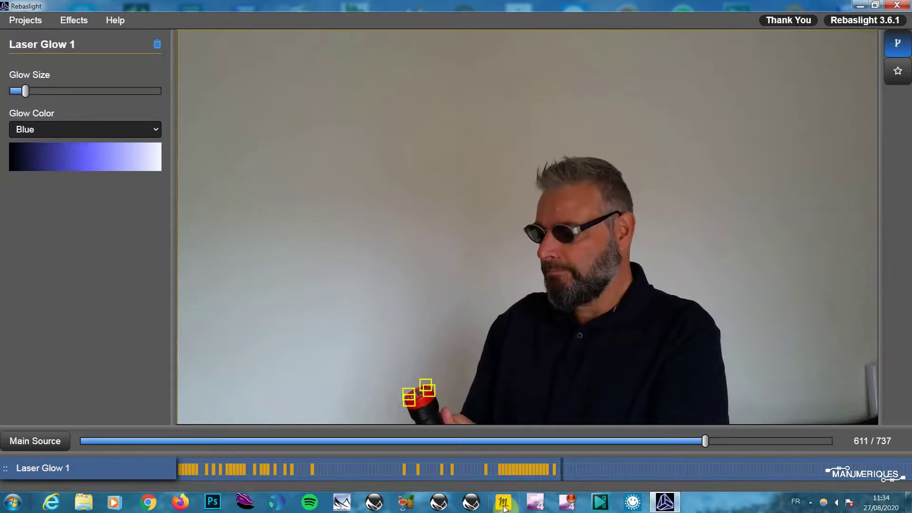
pyautogui.press('Right')
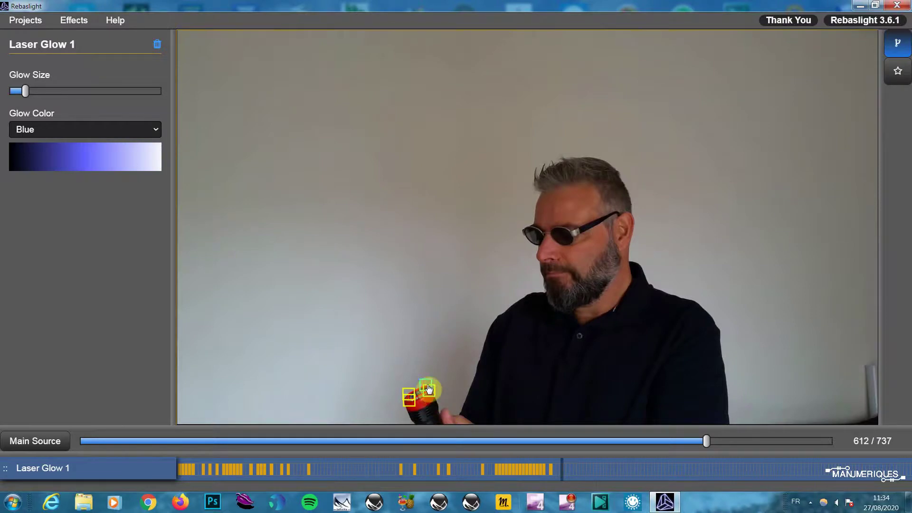
pyautogui.moveTo(433, 394); pyautogui.dragTo(430, 395)
pyautogui.moveTo(407, 399); pyautogui.dragTo(409, 404)
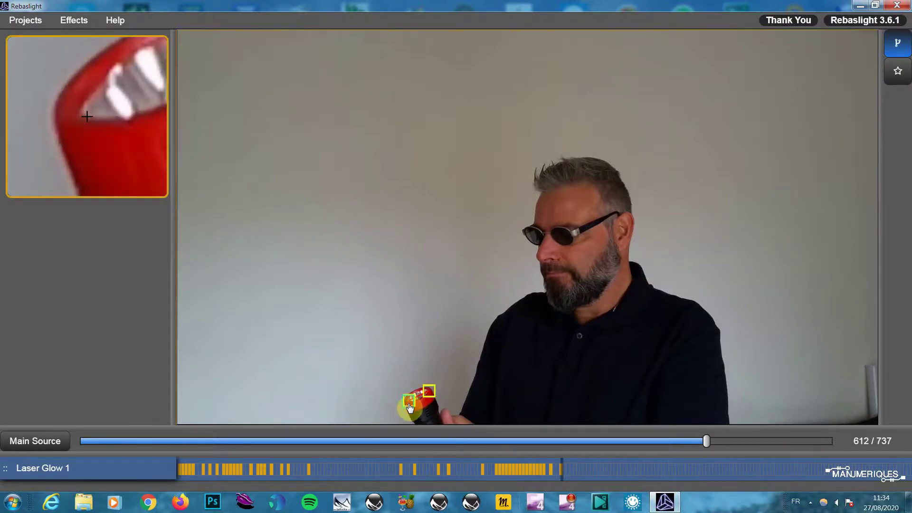
pyautogui.moveTo(410, 405); pyautogui.dragTo(416, 411)
# Set a blade keyframe at frame 615, move ahead to frame 632, then scrub back
pyautogui.press('Right')
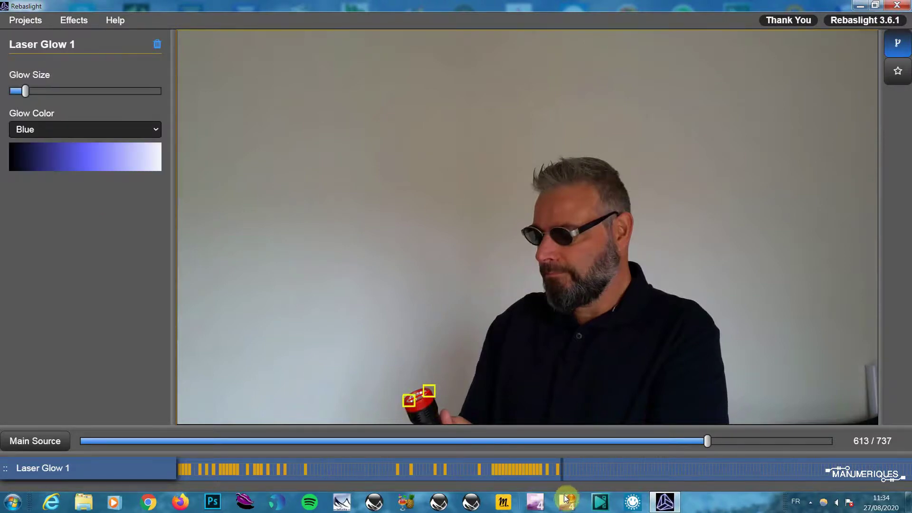
pyautogui.press('Right')
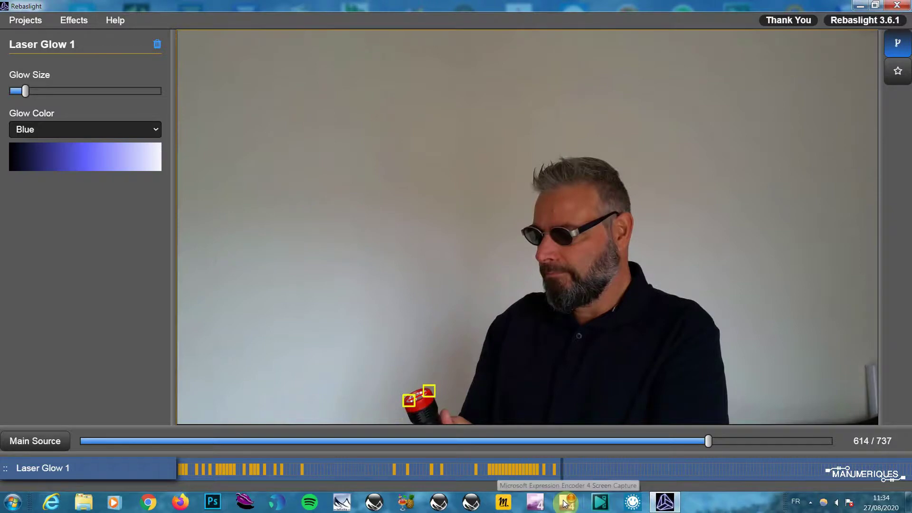
pyautogui.press('Right')
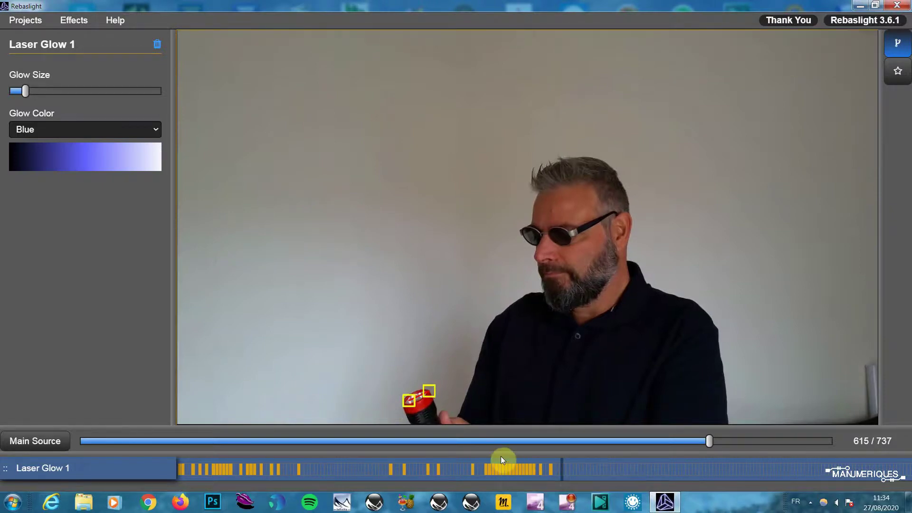
pyautogui.click(433, 397)
pyautogui.click(434, 397)
pyautogui.press('Right')
pyautogui.press('Right')
pyautogui.press('Right')
pyautogui.press('Right')
pyautogui.press('space')
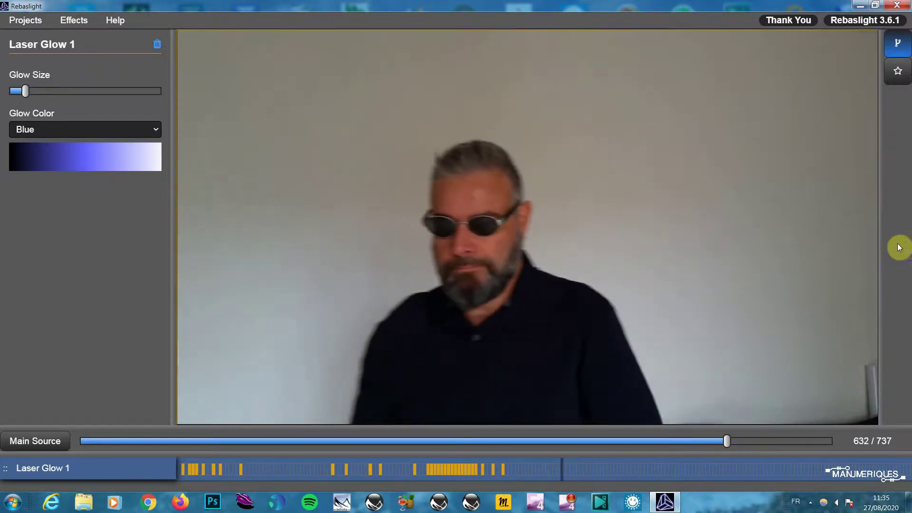
pyautogui.moveTo(730, 447)
pyautogui.mouseDown()
pyautogui.moveTo(191, 455)
pyautogui.moveTo(263, 473)
pyautogui.mouseUp()
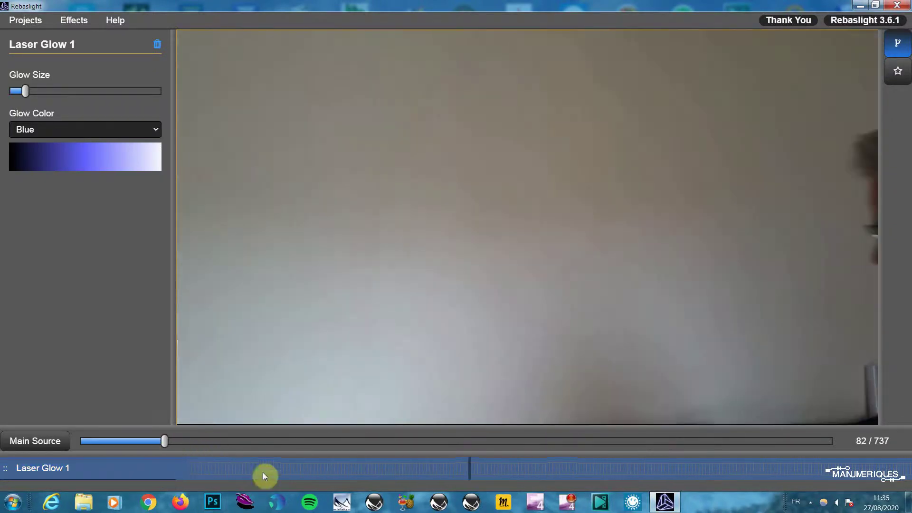
# Scrub the timeline and use the Laser Glow 1 keyframes to reach frame 378
pyautogui.moveTo(170, 441); pyautogui.dragTo(370, 448)
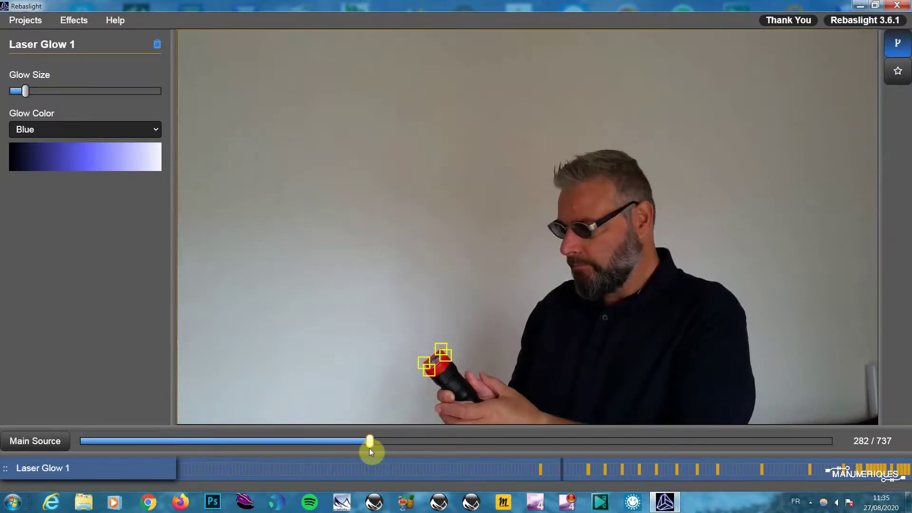
pyautogui.click(541, 468)
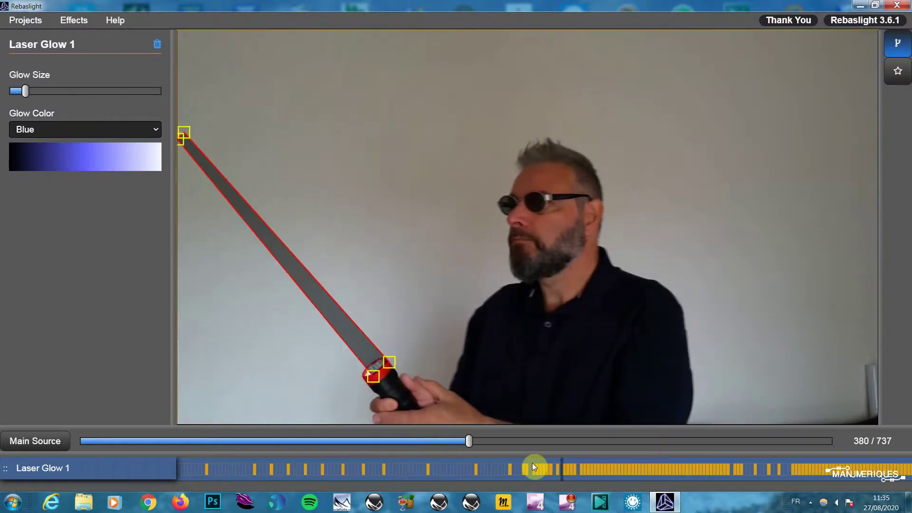
pyautogui.press('Left')
pyautogui.press('Left')
# Shift the beam's bottom end and both base corners onto the flashlight around frame 377
pyautogui.press('Left')
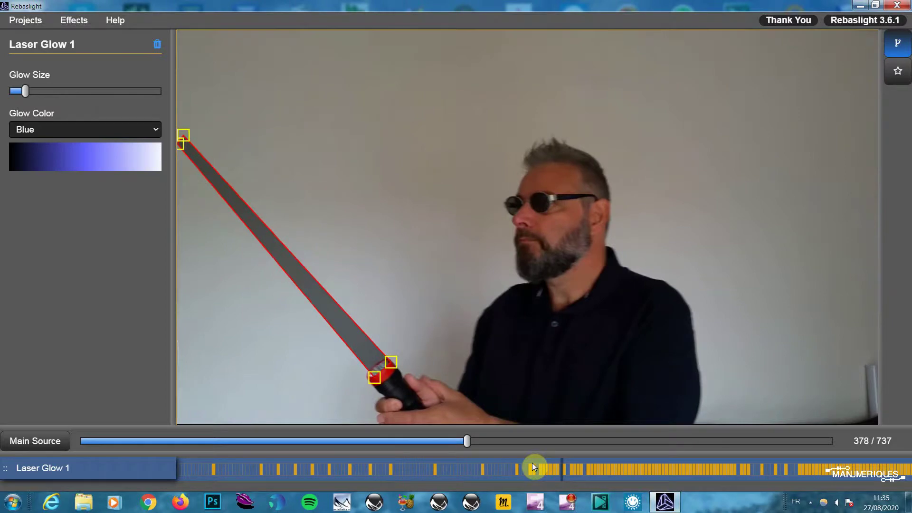
pyautogui.press('Left')
pyautogui.press('Right')
pyautogui.press('Right')
pyautogui.press('Right')
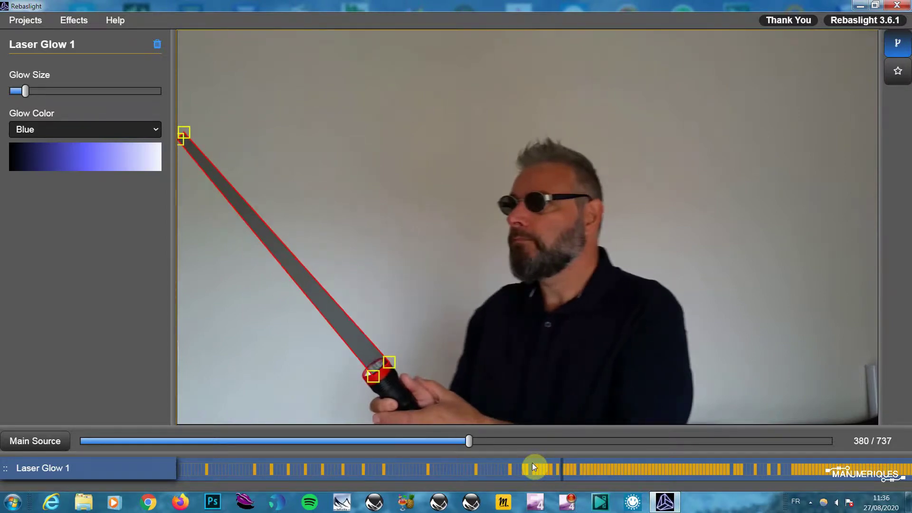
pyautogui.moveTo(373, 382); pyautogui.dragTo(385, 363)
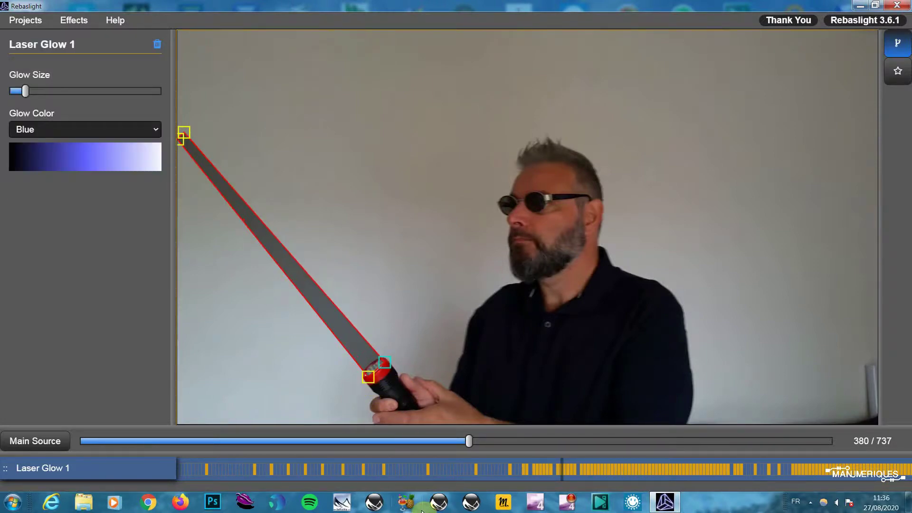
pyautogui.press('Right')
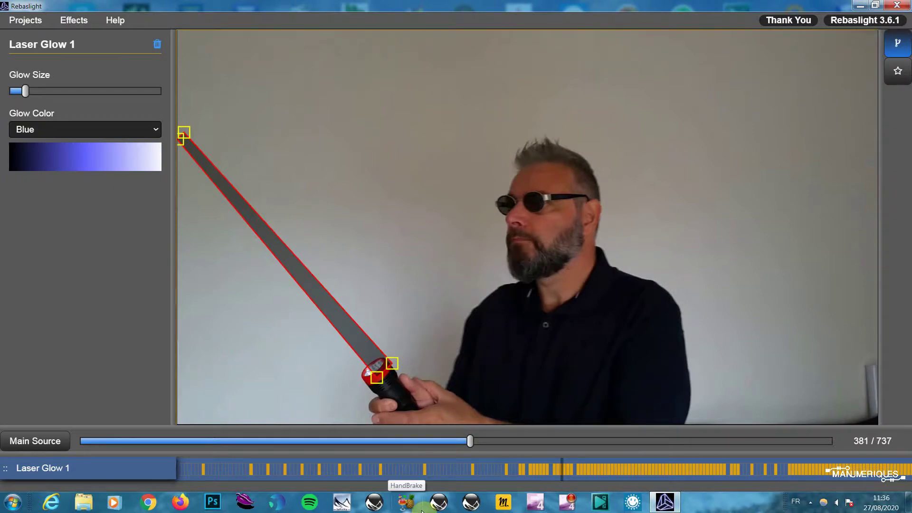
pyautogui.press('Right')
pyautogui.press('Left')
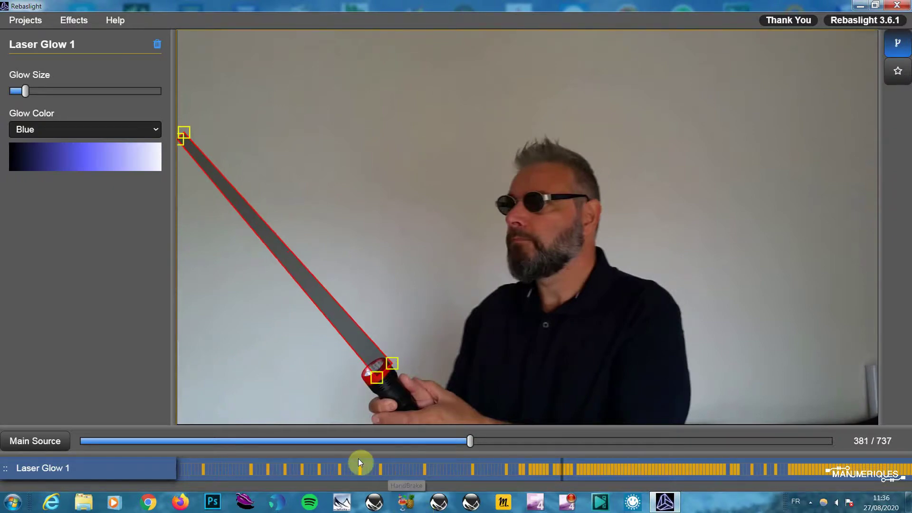
pyautogui.moveTo(376, 378); pyautogui.dragTo(367, 378)
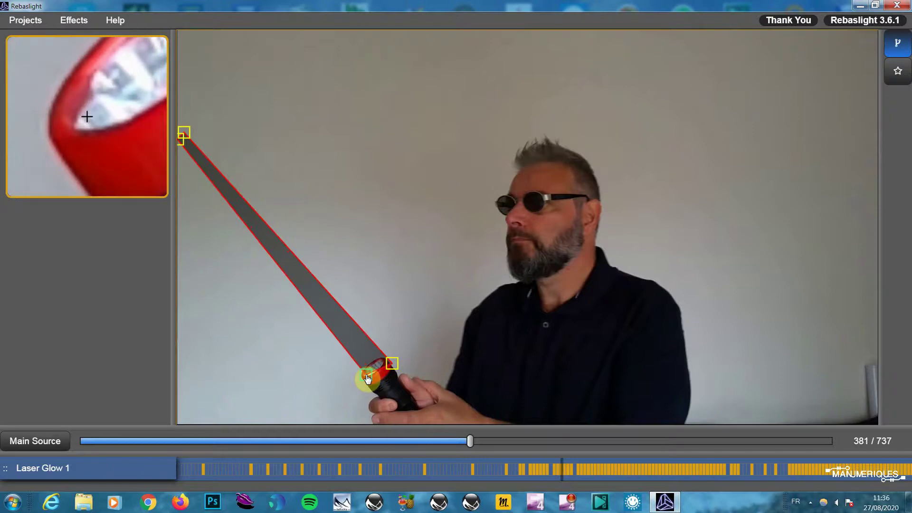
pyautogui.moveTo(389, 364); pyautogui.dragTo(384, 360)
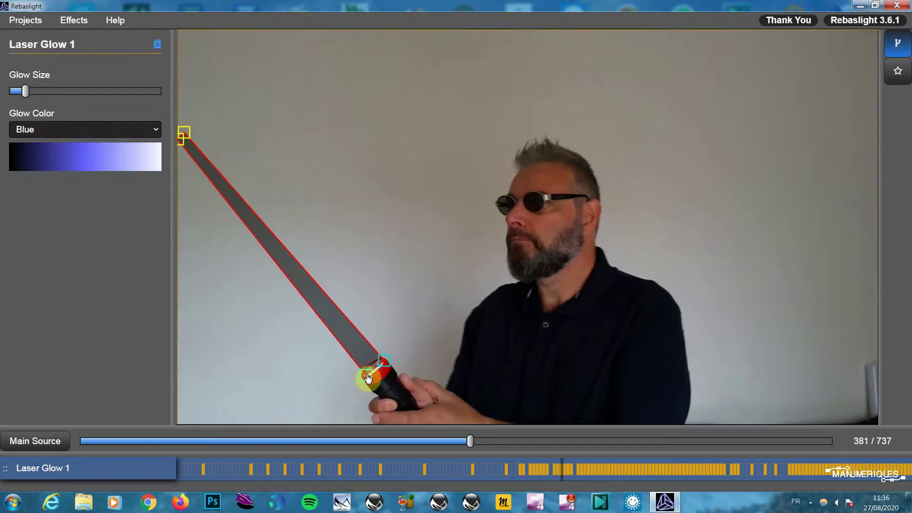
# Compare frames 377 and 378, then step forward checking the beam tracks the flashlight
pyautogui.press('Left')
pyautogui.press('Left')
pyautogui.press('Left')
pyautogui.press('Left')
pyautogui.press('Right')
pyautogui.press('Left')
pyautogui.press('Right')
pyautogui.press('Right')
pyautogui.press('Right')
pyautogui.press('Right')
pyautogui.press('Right')
pyautogui.press('Right')
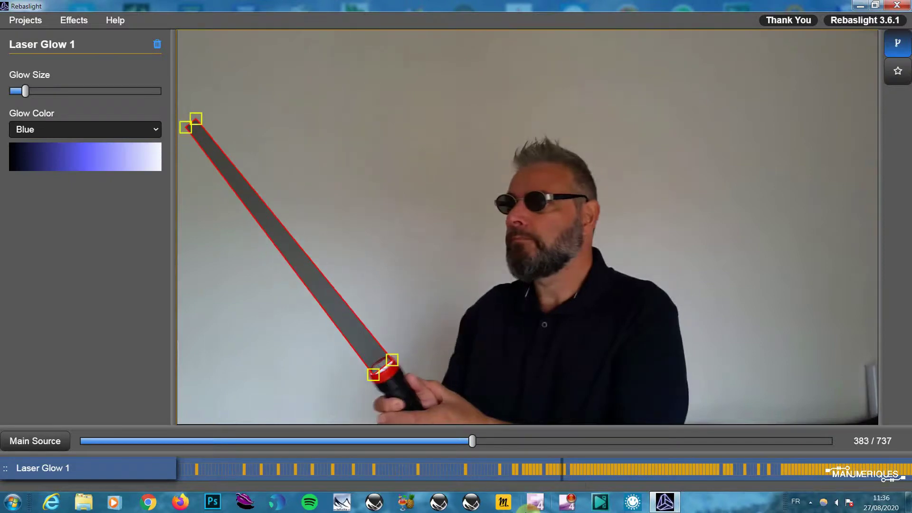
pyautogui.press('Right')
pyautogui.press('Right')
pyautogui.press('Right')
pyautogui.press('Right')
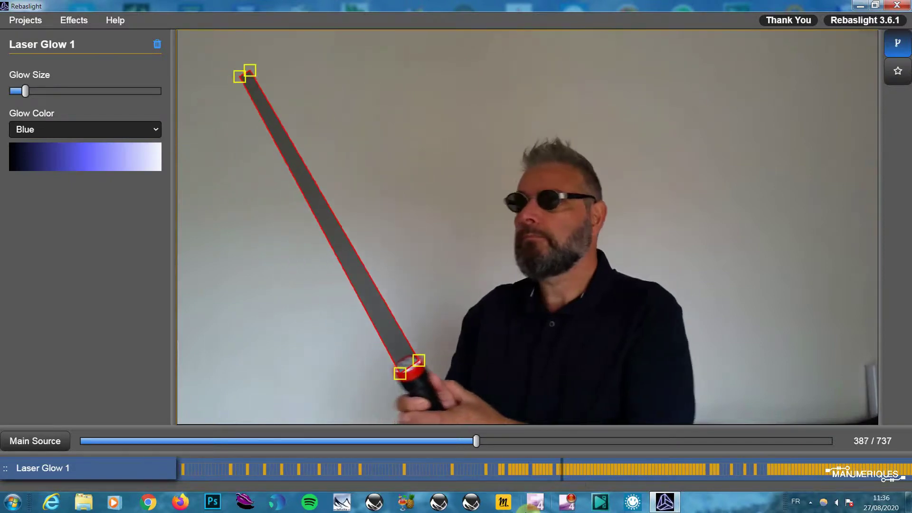
pyautogui.press('Right')
pyautogui.press('Right')
pyautogui.press('Right')
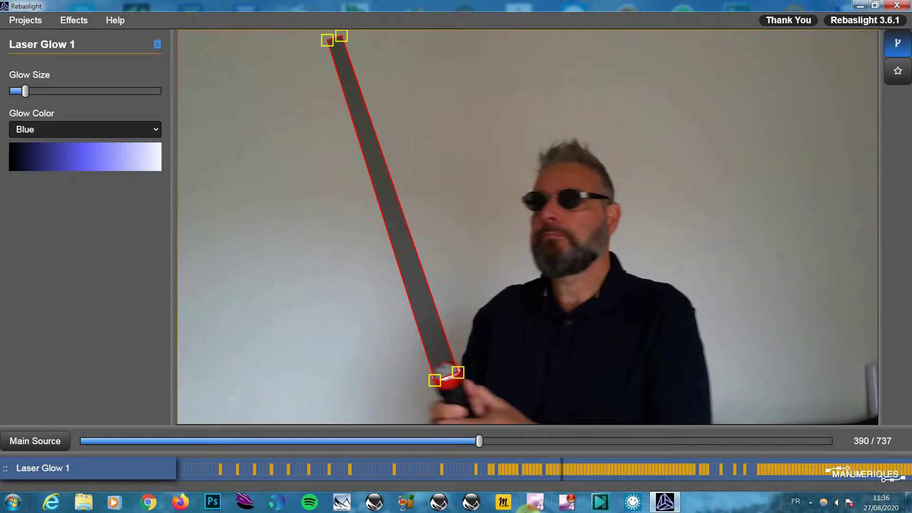
pyautogui.press('Right')
pyautogui.press('Right')
pyautogui.press('Right')
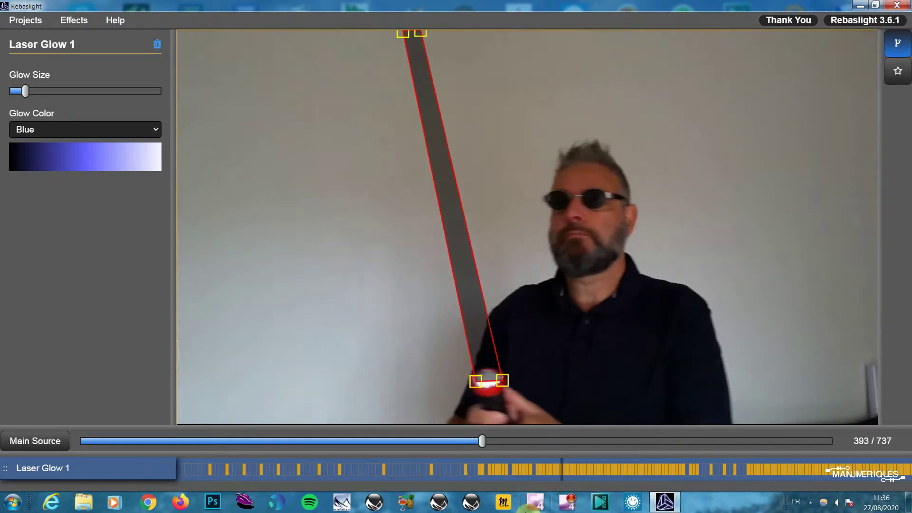
pyautogui.press('Right')
pyautogui.press('Right')
# Continue checking the beam frame by frame and settle on frame 416
pyautogui.press('Right')
pyautogui.press('Right')
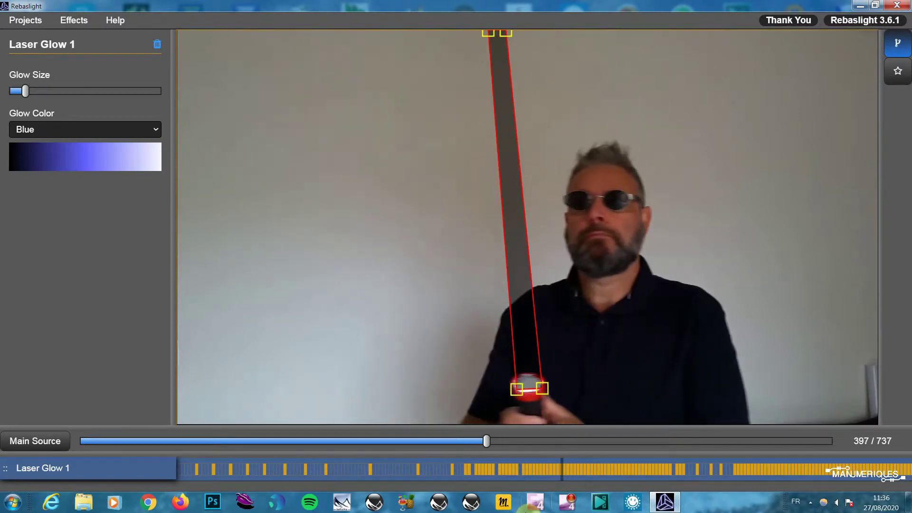
pyautogui.press('Right')
pyautogui.press('Right')
pyautogui.press('Right')
pyautogui.press('Right')
pyautogui.press('Right')
pyautogui.press('Right')
pyautogui.press('Right')
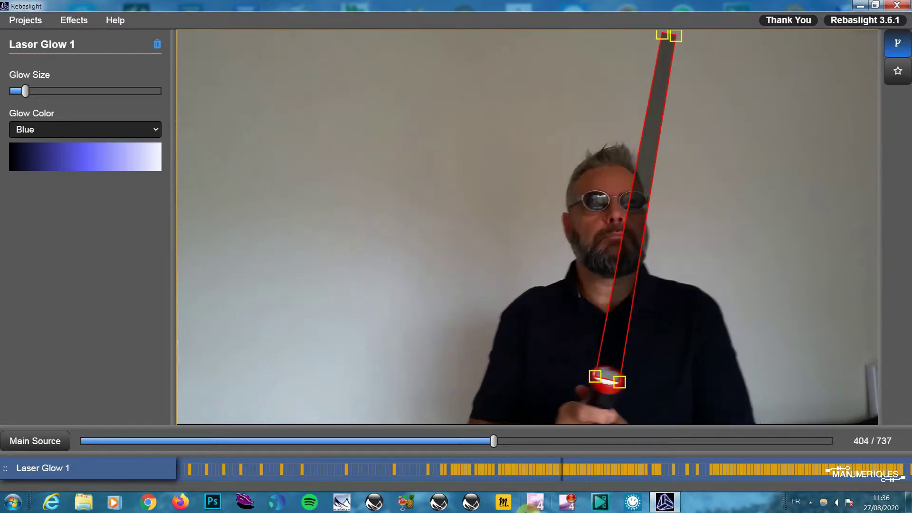
pyautogui.press('Right')
pyautogui.press('Right')
pyautogui.press('Right')
pyautogui.press('Right')
pyautogui.press('Right')
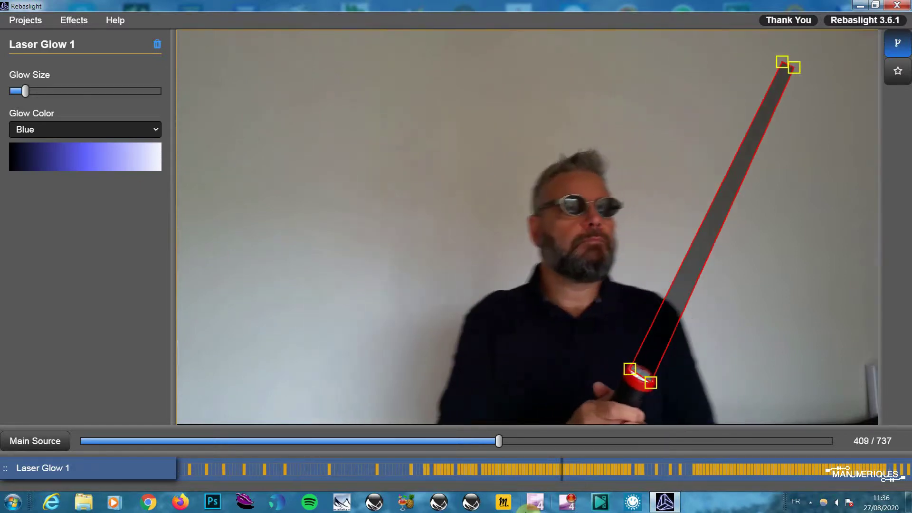
pyautogui.press('Right')
pyautogui.press('Right')
pyautogui.press('Right')
pyautogui.press('Right')
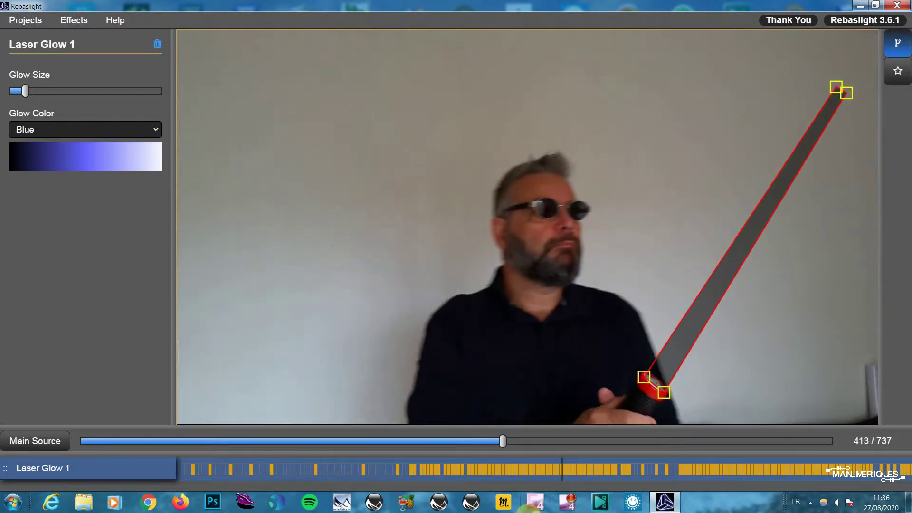
pyautogui.press('Right')
pyautogui.press('Left')
pyautogui.press('Left')
pyautogui.press('Left')
pyautogui.press('Left')
pyautogui.press('Left')
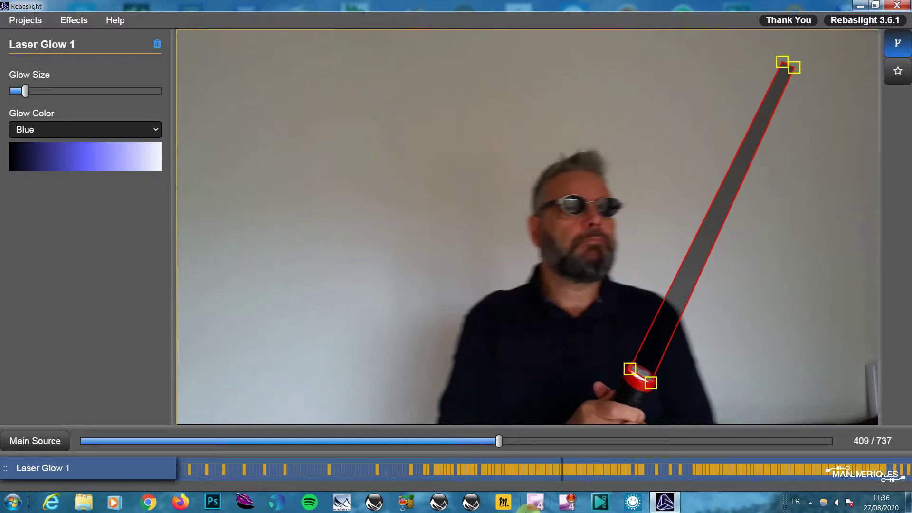
pyautogui.press('Right')
pyautogui.press('Right')
pyautogui.press('Right')
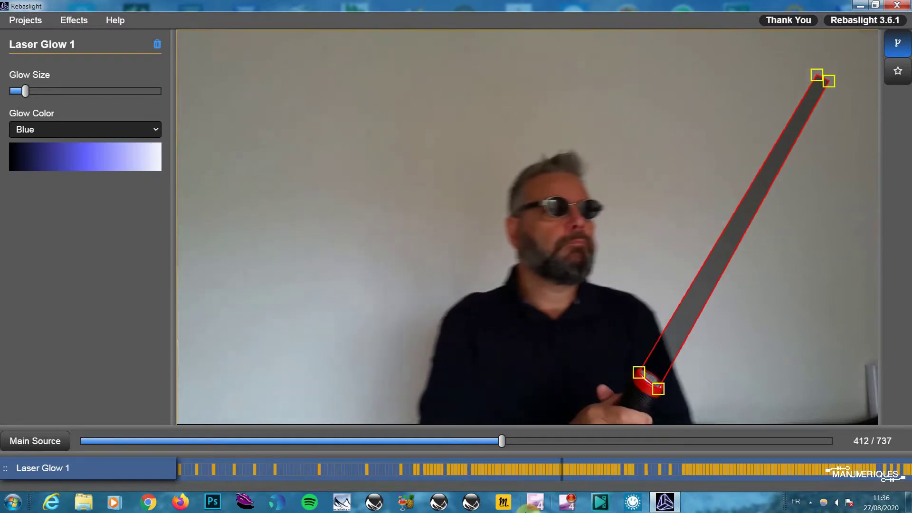
pyautogui.press('Right')
pyautogui.press('Right')
pyautogui.press('Right')
pyautogui.press('Right')
pyautogui.press('Right')
pyautogui.press('Left')
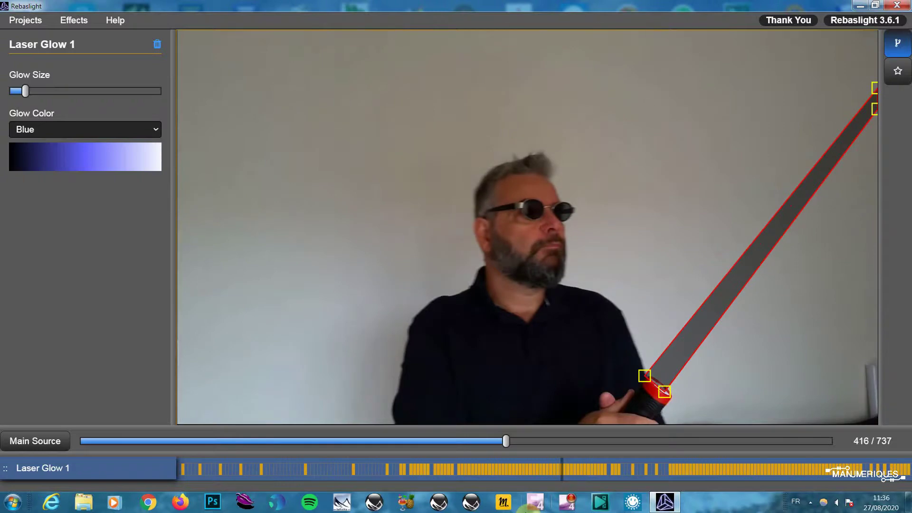
pyautogui.moveTo(665, 502)
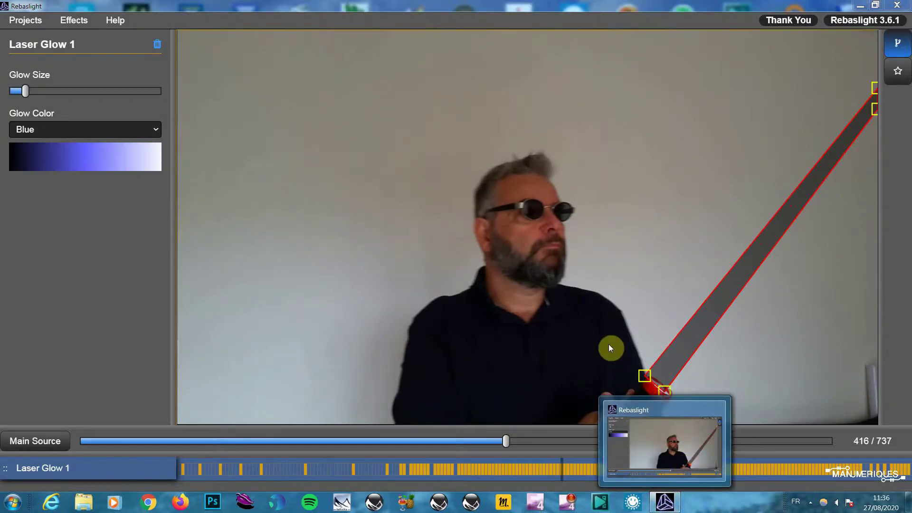
# At frame 416, move both beam base corners onto the flashlight head
pyautogui.click(665, 389)
pyautogui.moveTo(664, 390); pyautogui.dragTo(671, 400)
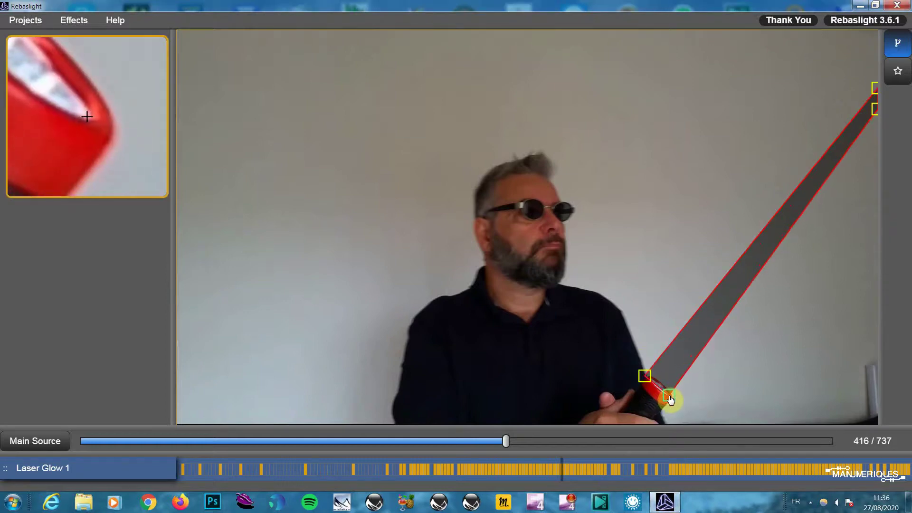
pyautogui.moveTo(644, 376); pyautogui.dragTo(650, 384)
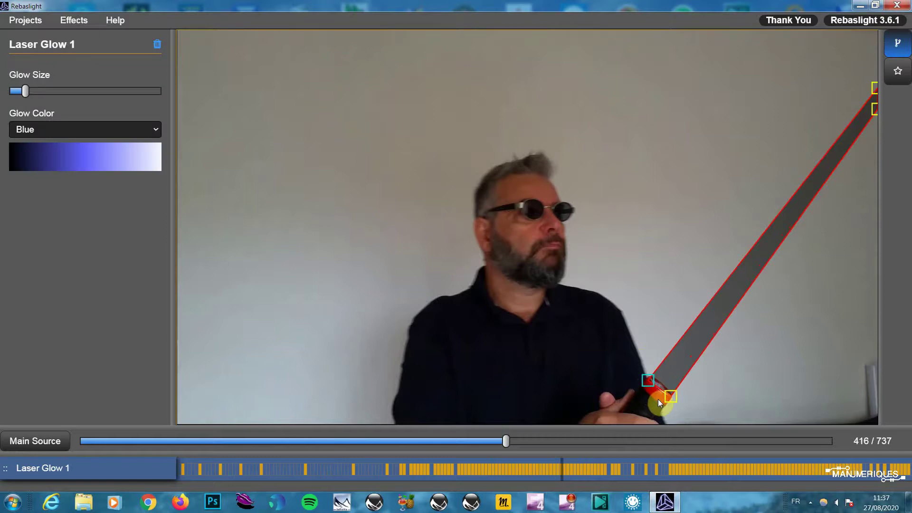
pyautogui.press('Right')
pyautogui.press('Right')
pyautogui.press('Right')
pyautogui.press('Right')
pyautogui.press('Right')
pyautogui.press('Right')
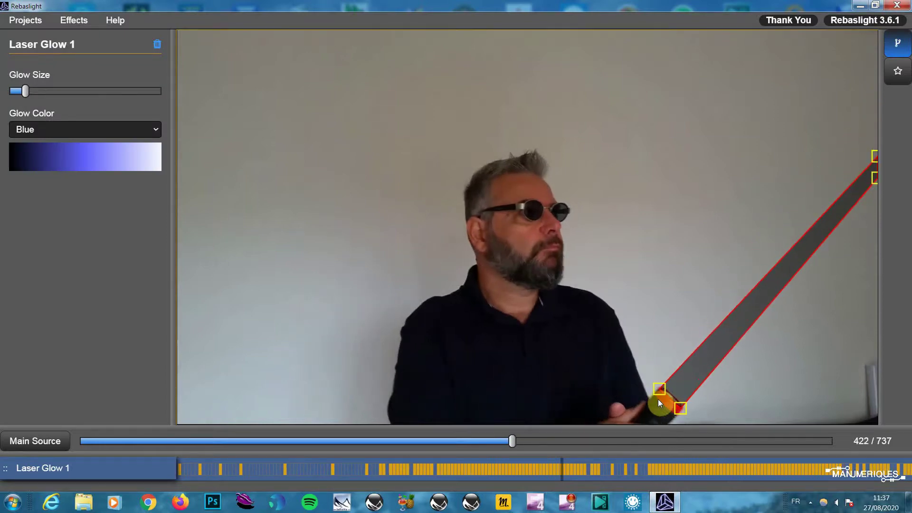
pyautogui.press('Right')
pyautogui.press('Right')
pyautogui.press('Right')
pyautogui.press('Right')
pyautogui.press('Right')
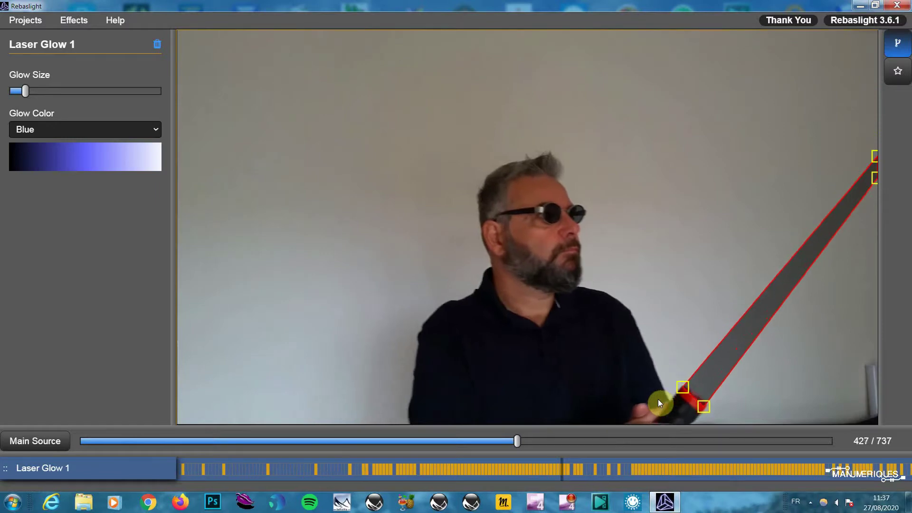
pyautogui.press('Right')
pyautogui.press('Right')
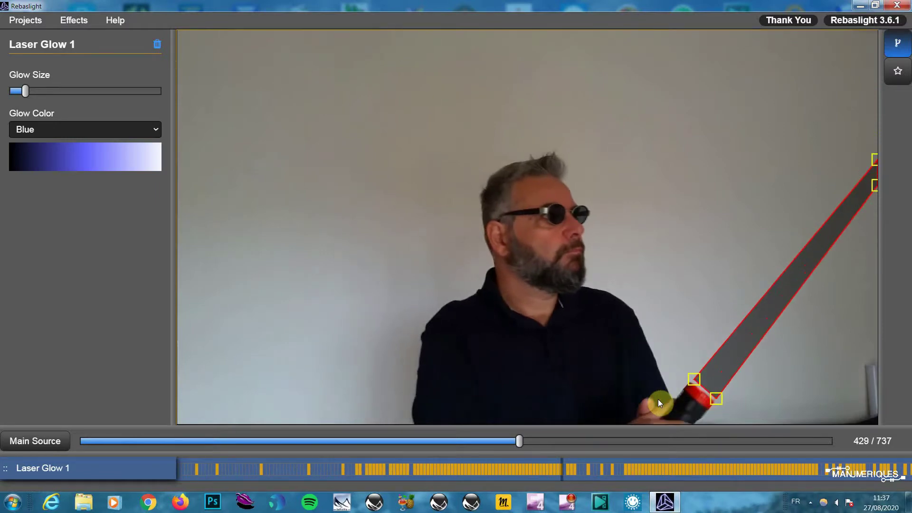
# Refit the beam's base corners onto the flashlight at frames 429 and 432
pyautogui.moveTo(694, 386); pyautogui.dragTo(717, 404)
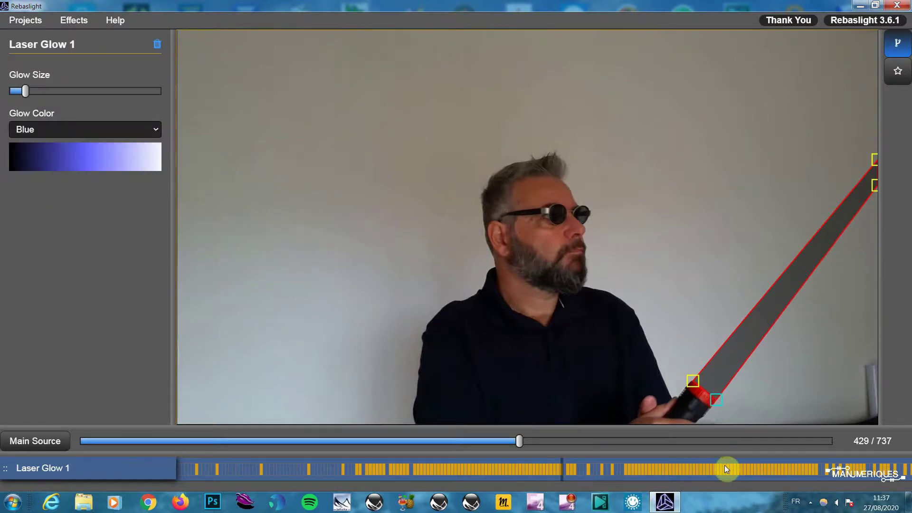
pyautogui.press('Left')
pyautogui.press('Right')
pyautogui.press('Right')
pyautogui.press('Right')
pyautogui.press('Right')
pyautogui.press('Right')
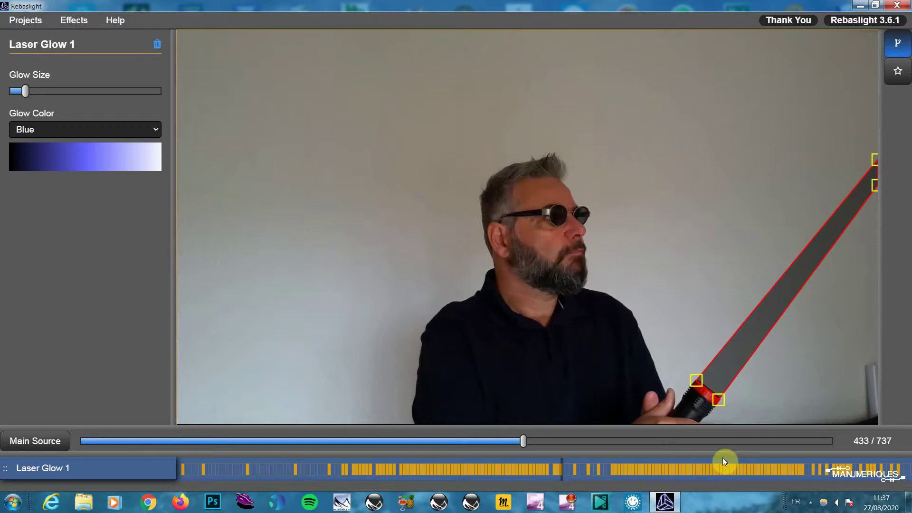
pyautogui.press('Left')
pyautogui.moveTo(716, 406); pyautogui.dragTo(701, 385)
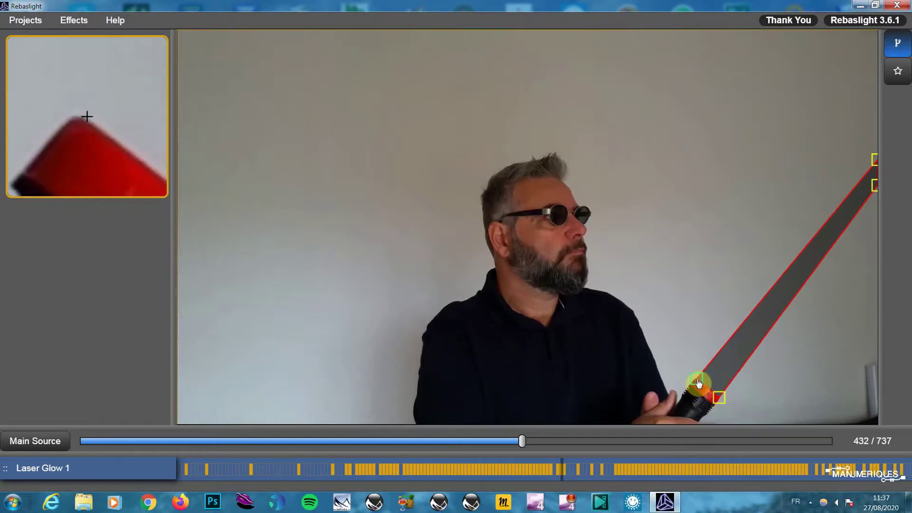
pyautogui.press('Right')
pyautogui.press('Right')
pyautogui.press('Right')
pyautogui.press('Right')
pyautogui.press('Right')
pyautogui.press('Right')
pyautogui.press('Right')
pyautogui.press('Right')
pyautogui.press('Right')
pyautogui.press('Right')
pyautogui.press('Right')
pyautogui.press('Right')
pyautogui.press('Right')
pyautogui.press('Right')
pyautogui.press('Right')
pyautogui.press('Right')
pyautogui.press('Right')
pyautogui.press('Right')
# Step back and forth around frames 455 and 456 checking the blade's fit
pyautogui.press('Right')
pyautogui.press('Right')
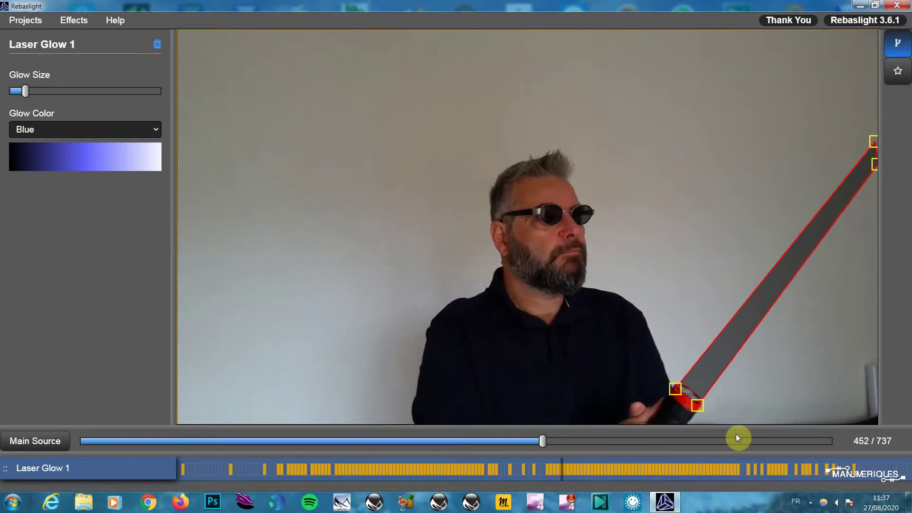
pyautogui.press('Right')
pyautogui.press('Right')
pyautogui.press('Right')
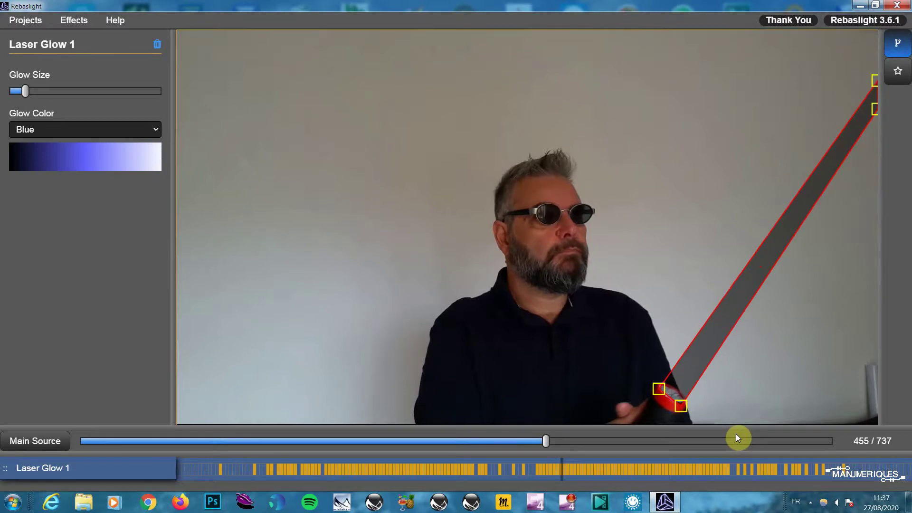
pyautogui.press('Right')
pyautogui.press('Right')
pyautogui.press('Right')
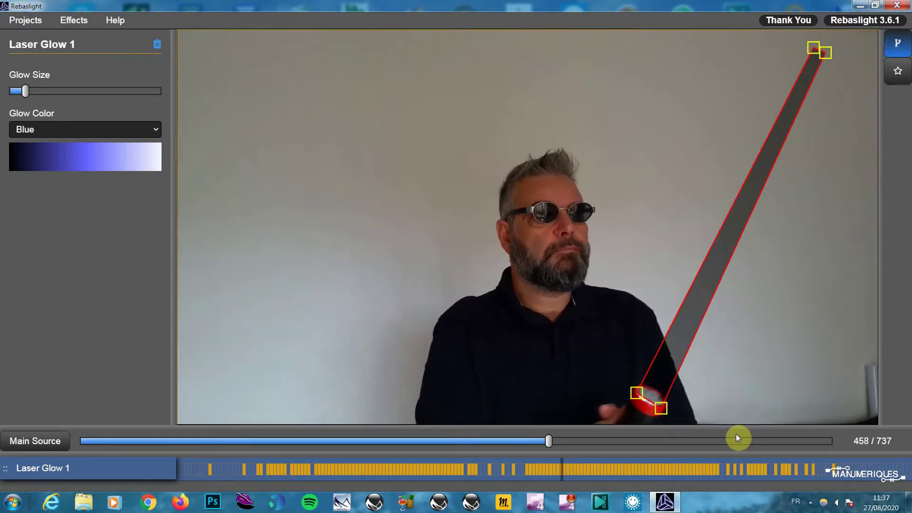
pyautogui.press('Right')
pyautogui.press('Right')
pyautogui.press('Right')
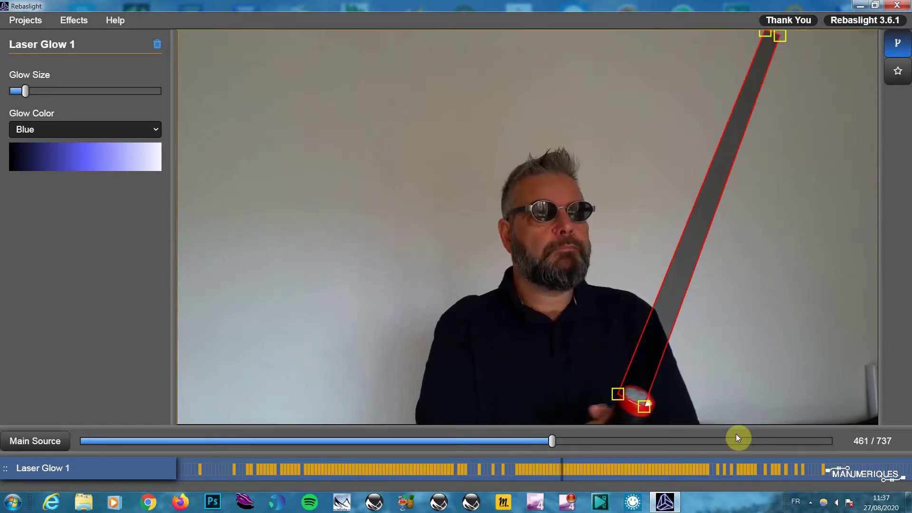
pyautogui.press('Right')
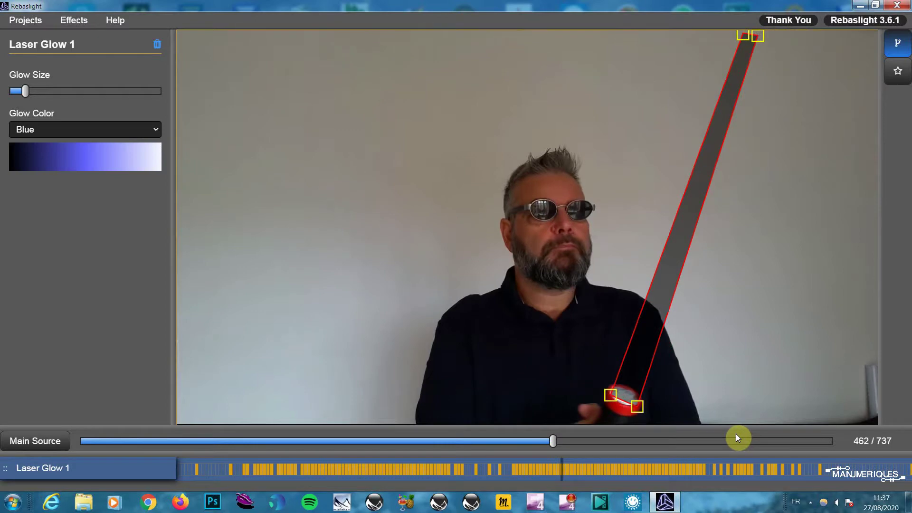
pyautogui.press('Right')
pyautogui.press('Left')
pyautogui.press('Left')
pyautogui.press('Left')
pyautogui.press('Left')
pyautogui.press('Left')
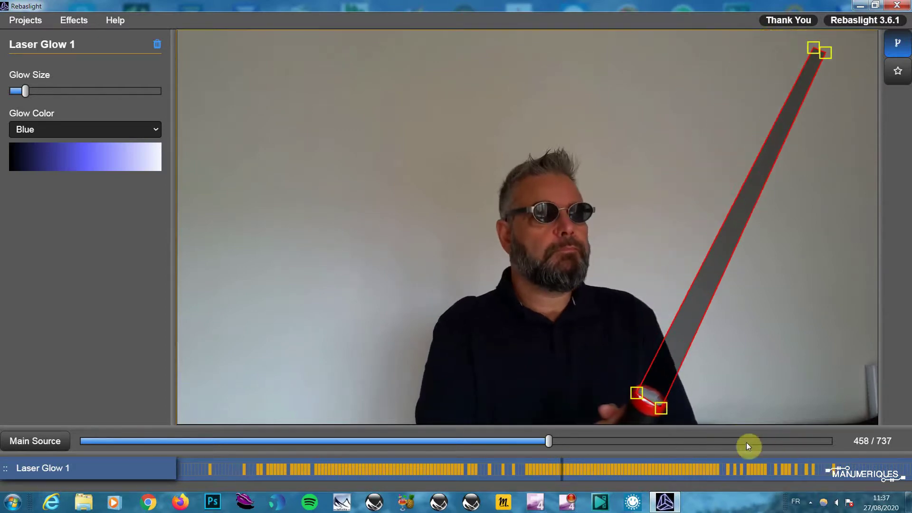
pyautogui.press('Left')
pyautogui.press('Left')
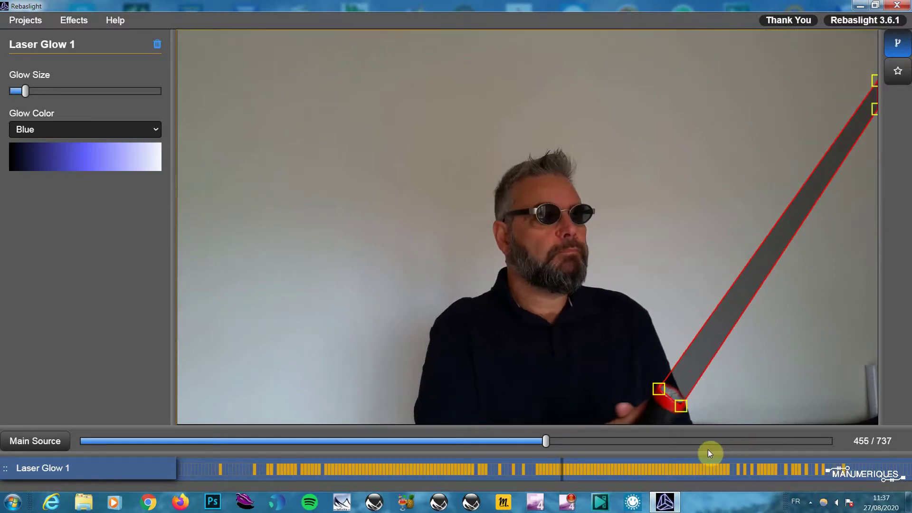
pyautogui.press('Left')
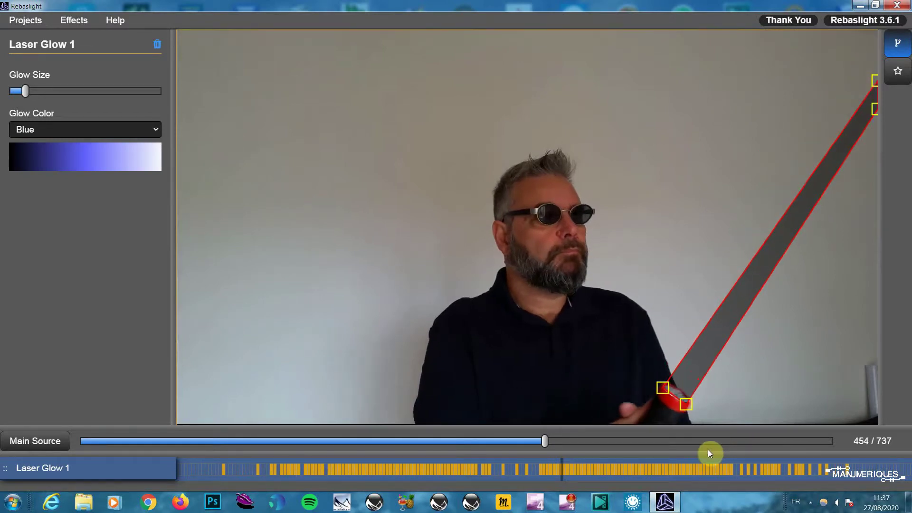
pyautogui.press('Right')
pyautogui.press('Right')
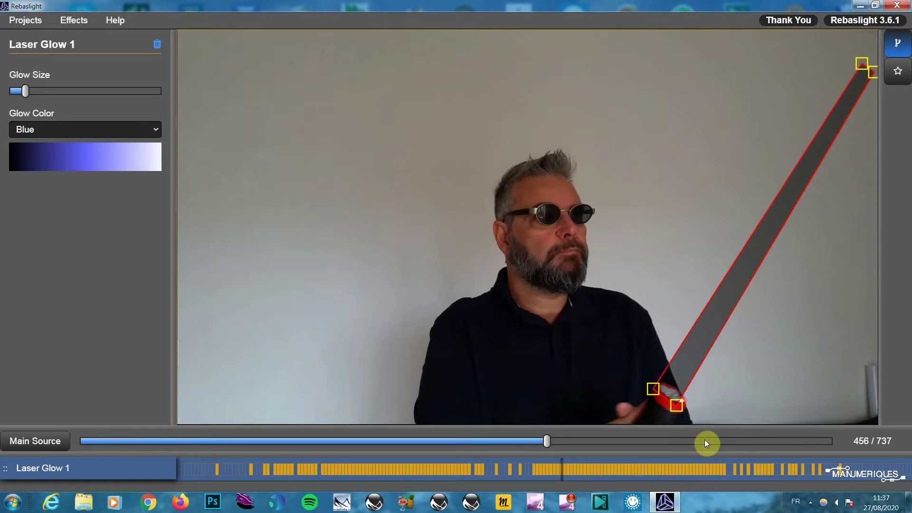
pyautogui.press('Left')
pyautogui.press('Left')
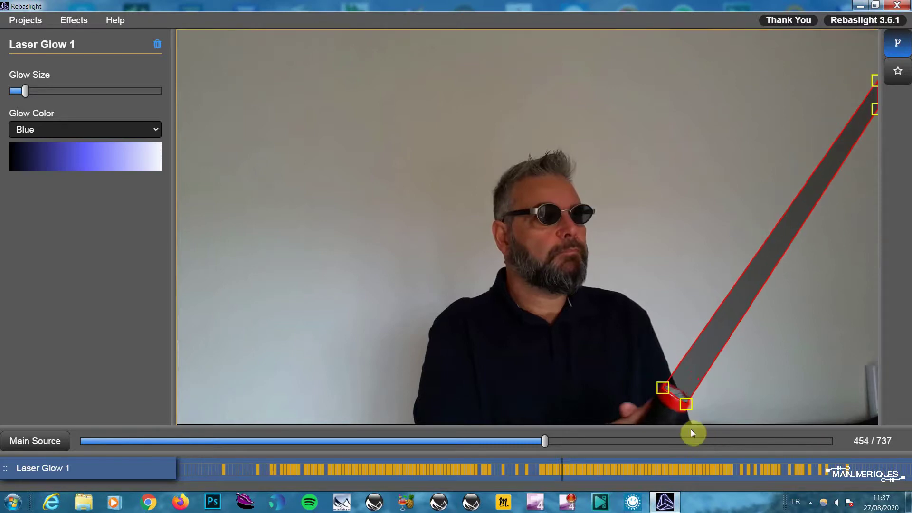
pyautogui.press('Right')
pyautogui.press('Right')
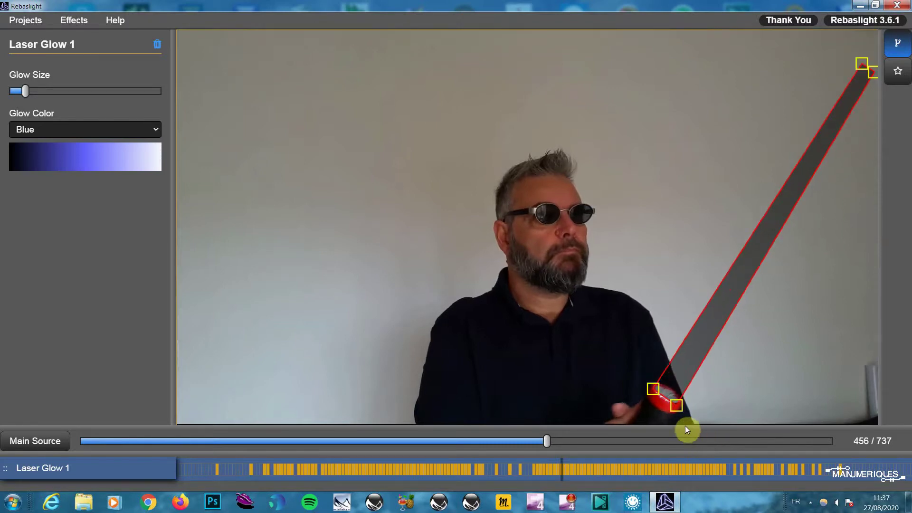
pyautogui.press('Right')
# Advance through frames 458 to 481 and move the blade's base point onto the flashlight
pyautogui.press('Right')
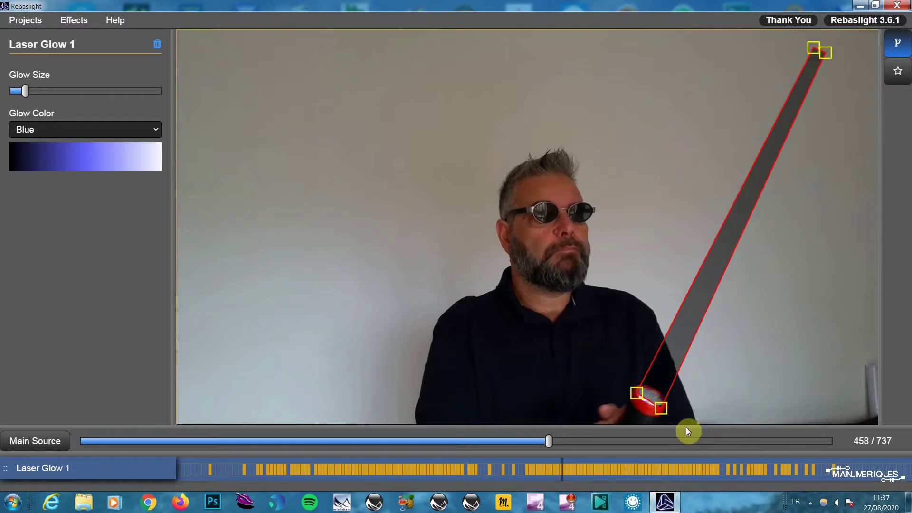
pyautogui.press('Right')
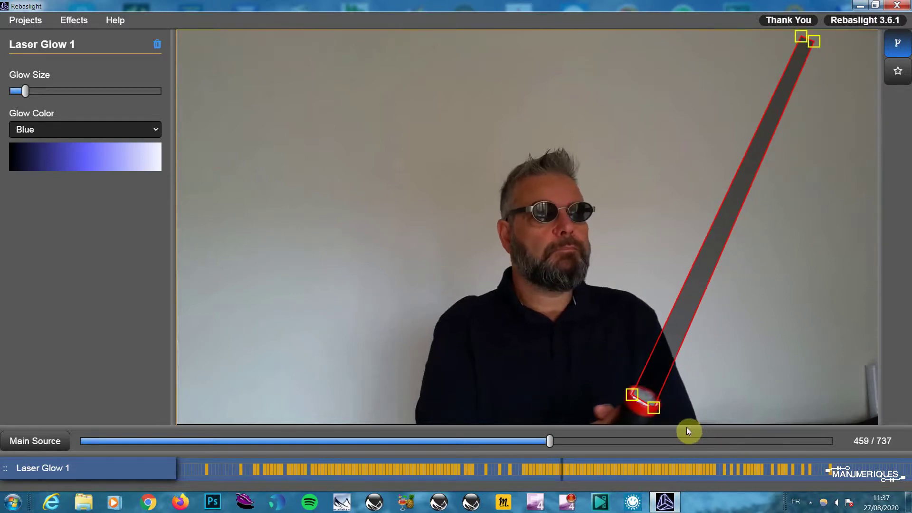
pyautogui.press('Right')
pyautogui.press('Right')
pyautogui.press('Right')
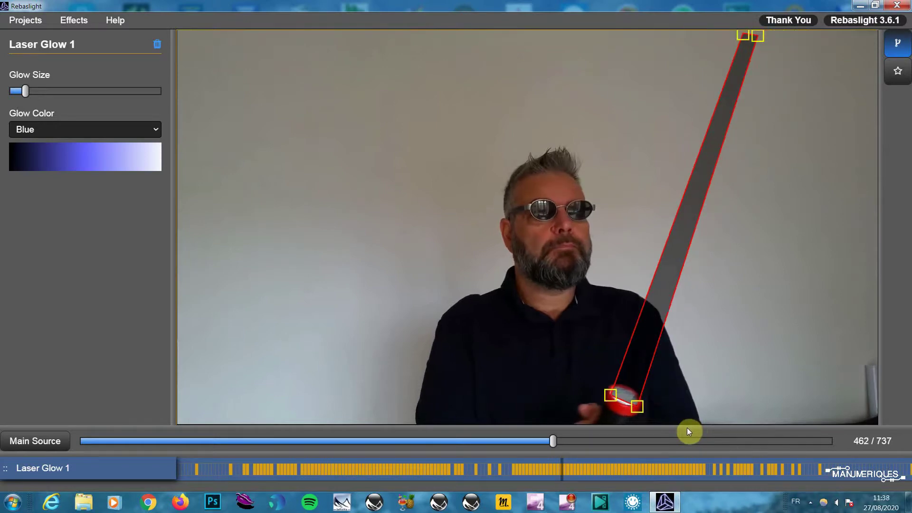
pyautogui.press('Right')
pyautogui.press('Right')
pyautogui.press('Right')
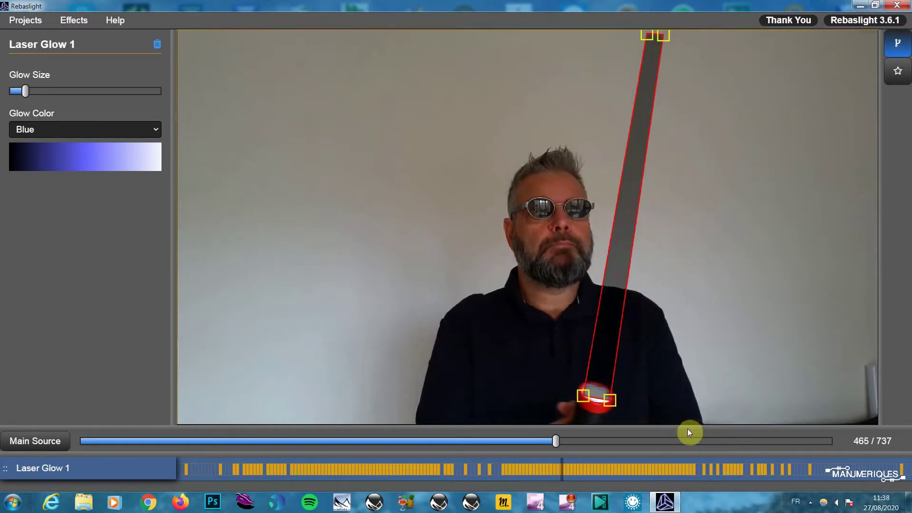
pyautogui.press('Right')
pyautogui.press('Right')
pyautogui.press('Right')
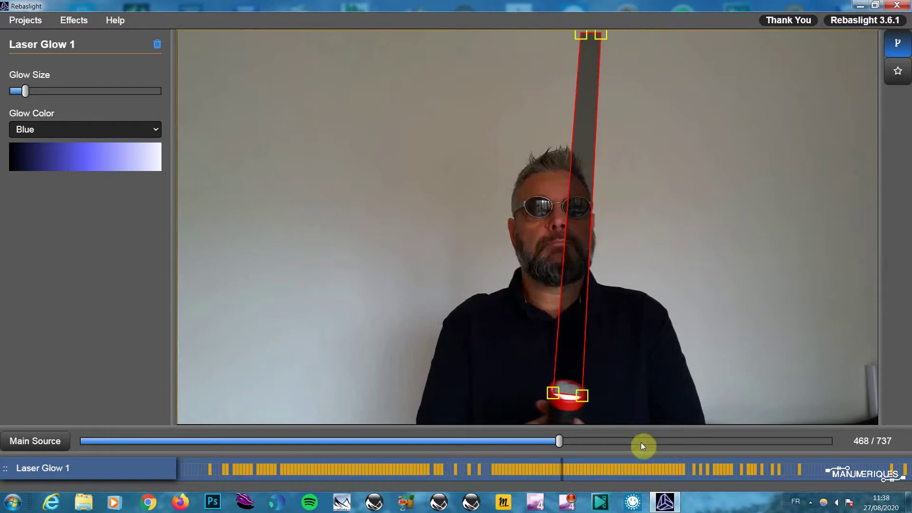
pyautogui.press('Right')
pyautogui.press('Right')
pyautogui.press('Right')
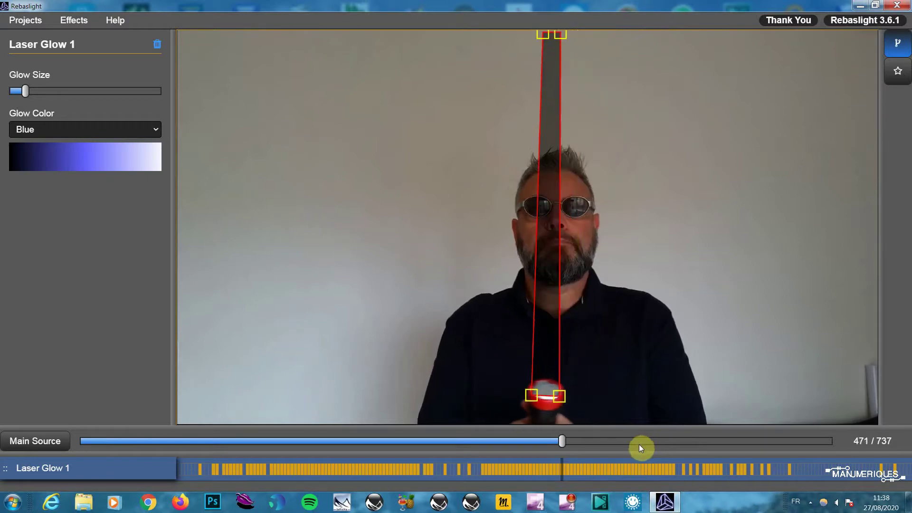
pyautogui.press('Right')
pyautogui.press('Right')
pyautogui.press('Right')
pyautogui.press('Right')
pyautogui.press('Right')
pyautogui.press('Right')
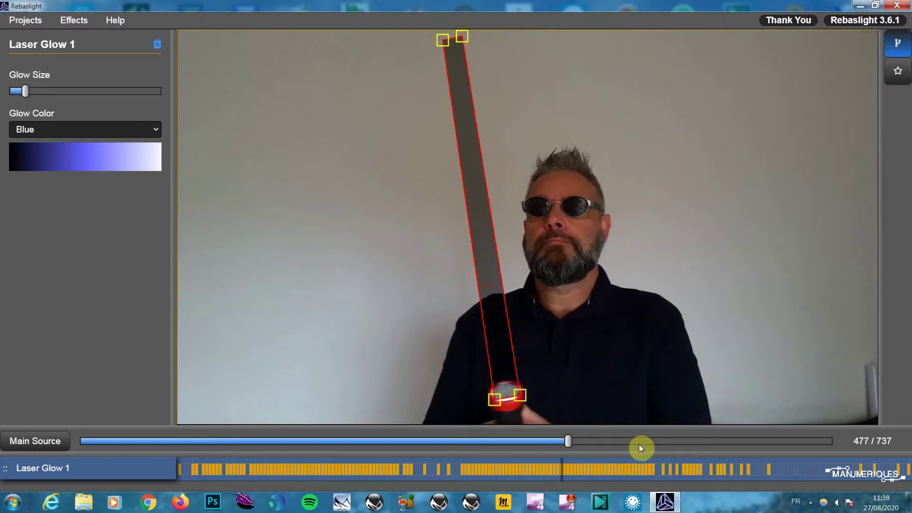
pyautogui.press('Right')
pyautogui.press('Right')
pyautogui.press('Right')
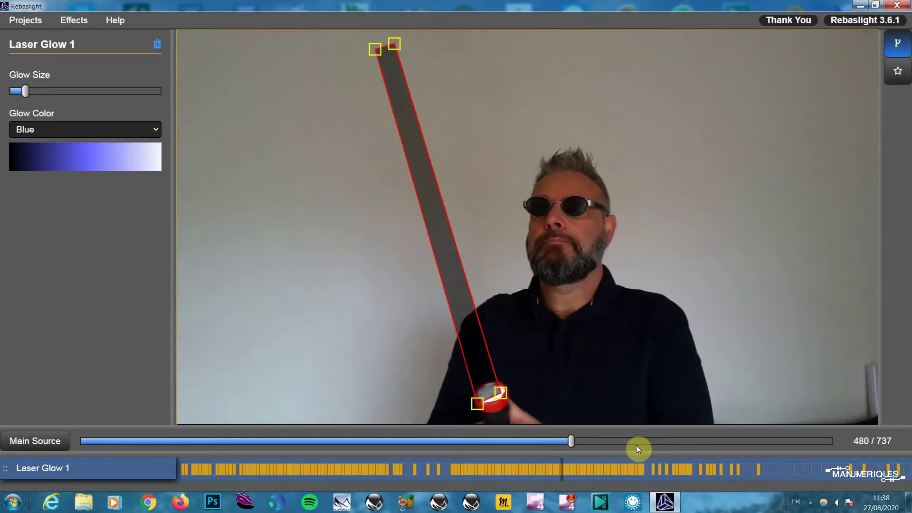
pyautogui.press('Left')
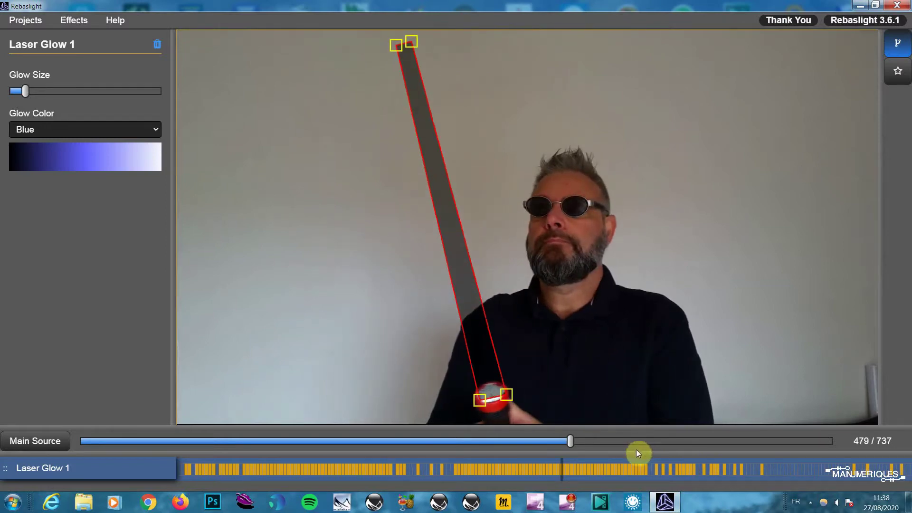
pyautogui.press('Left')
pyautogui.press('Right')
pyautogui.press('Right')
pyautogui.press('Right')
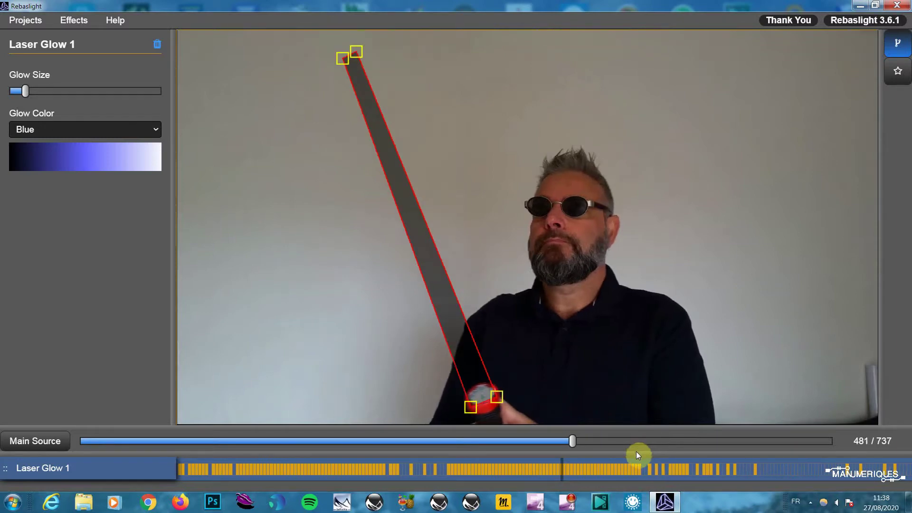
pyautogui.moveTo(506, 395); pyautogui.dragTo(473, 405)
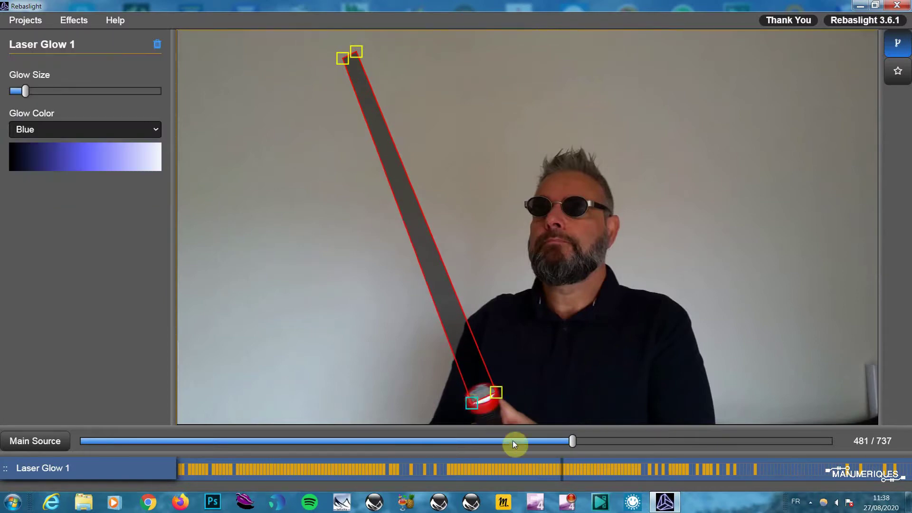
# Step frame by frame from 486 to 510, keeping the Laser Glow blade on the flashlight
pyautogui.press('Right')
pyautogui.press('Right')
pyautogui.press('Right')
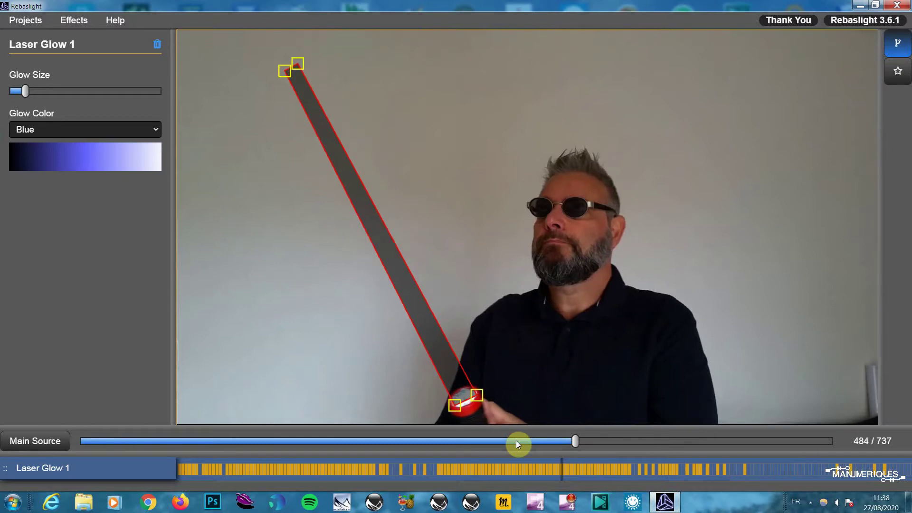
pyautogui.press('Right')
pyautogui.press('Right')
pyautogui.press('Right')
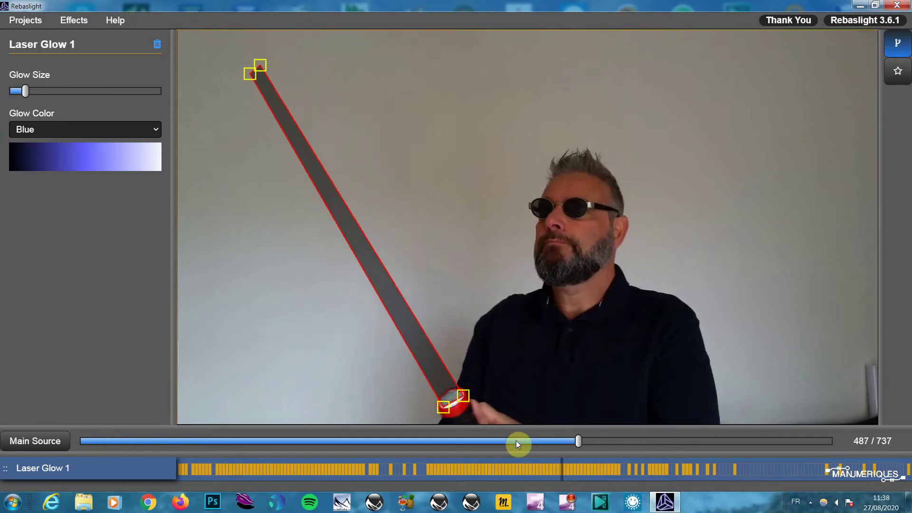
pyautogui.press('Right')
pyautogui.press('Right')
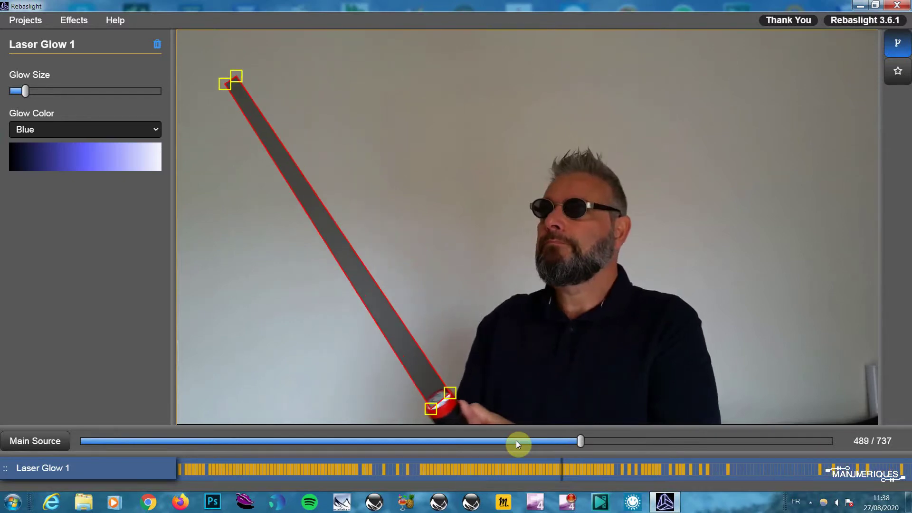
pyautogui.press('Right')
pyautogui.press('Right')
pyautogui.press('Right')
pyautogui.press('Right')
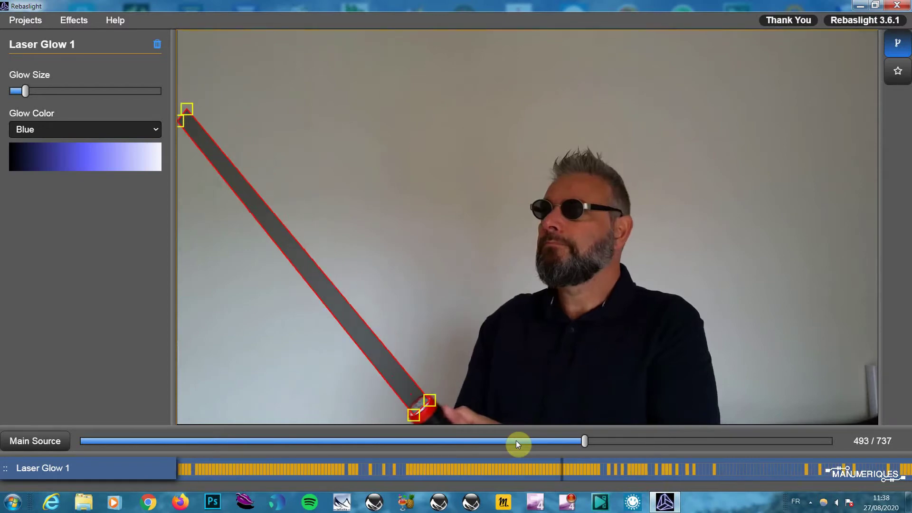
pyautogui.press('Right')
pyautogui.press('Right')
pyautogui.press('Right')
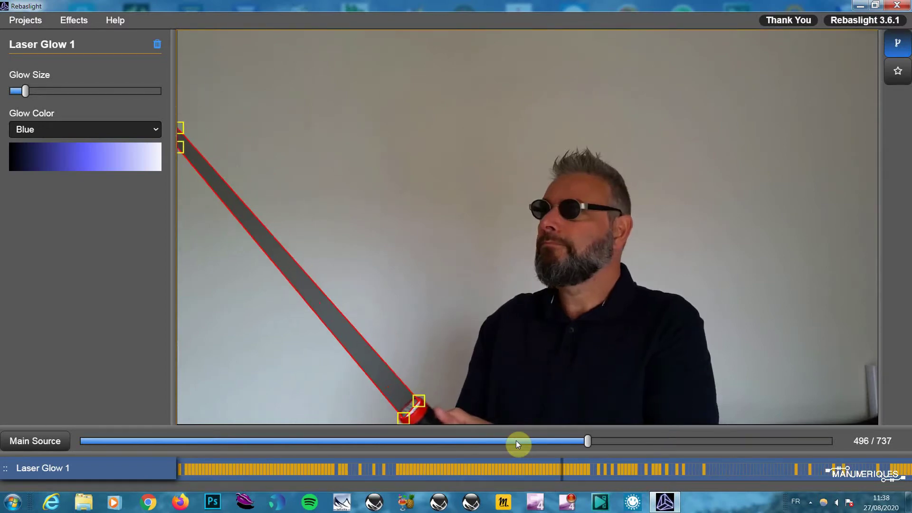
pyautogui.press('Right')
pyautogui.press('Right')
pyautogui.press('Right')
pyautogui.press('Right')
pyautogui.press('Right')
pyautogui.press('Right')
pyautogui.press('Right')
pyautogui.press('Right')
pyautogui.press('Right')
pyautogui.press('Right')
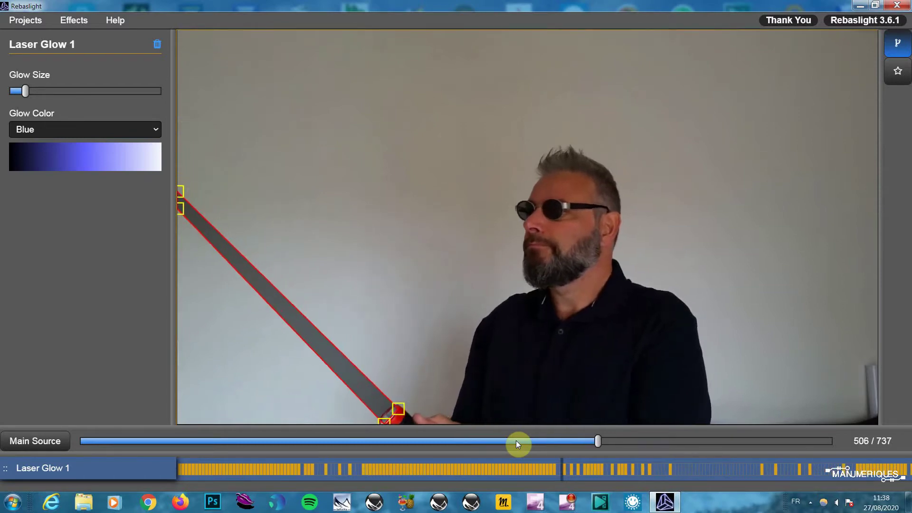
pyautogui.press('Right')
pyautogui.press('Right')
pyautogui.press('Right')
pyautogui.press('Right')
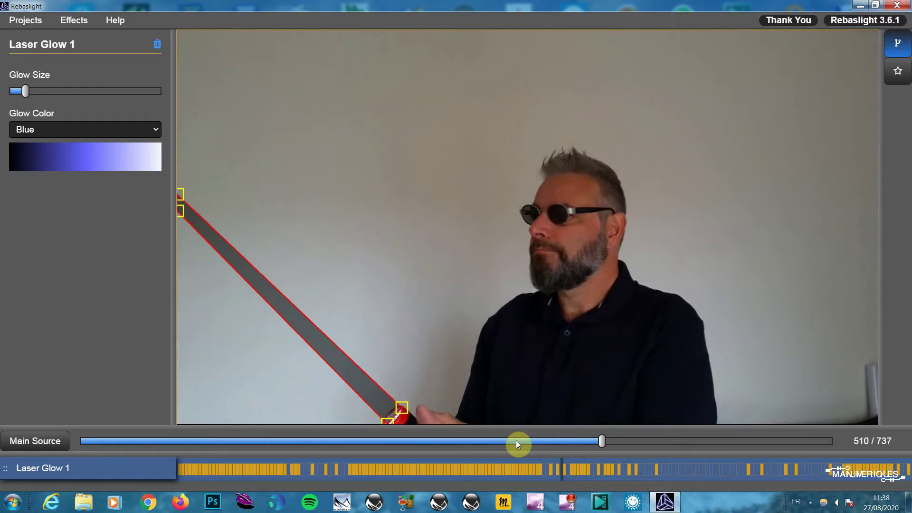
pyautogui.press('Right')
# Compare frames 511–512, then continue to frame 522 with the blade aligned to the flashlight
pyautogui.press('Right')
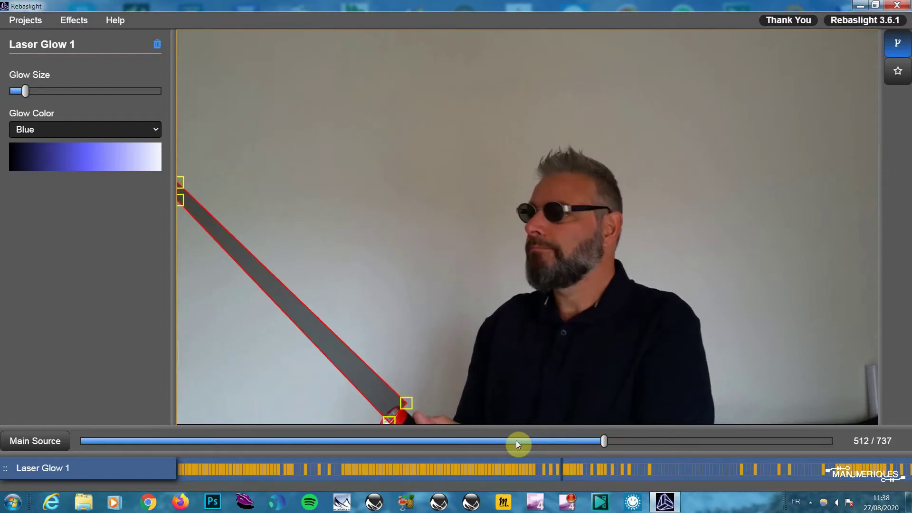
pyautogui.press('Left')
pyautogui.press('Right')
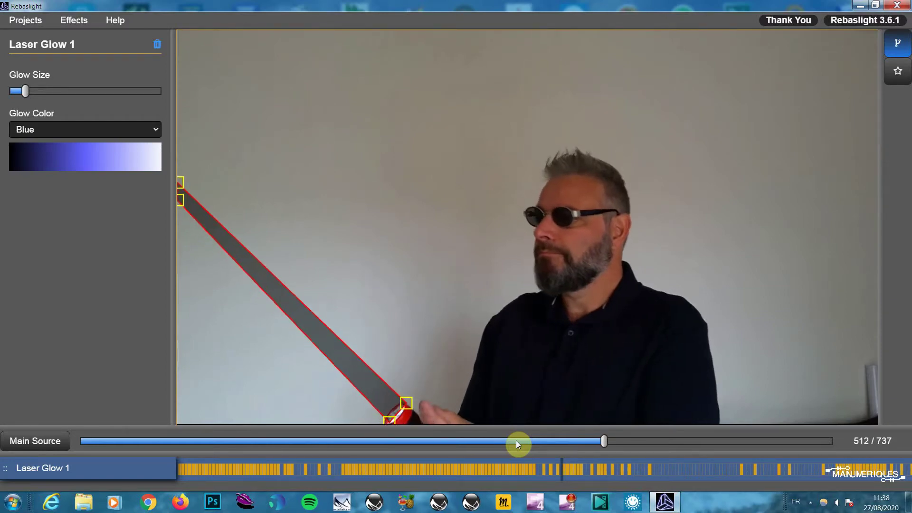
pyautogui.press('Left')
pyautogui.press('Left')
pyautogui.press('Right')
pyautogui.press('Right')
pyautogui.press('Right')
pyautogui.press('Right')
pyautogui.press('Right')
pyautogui.press('Right')
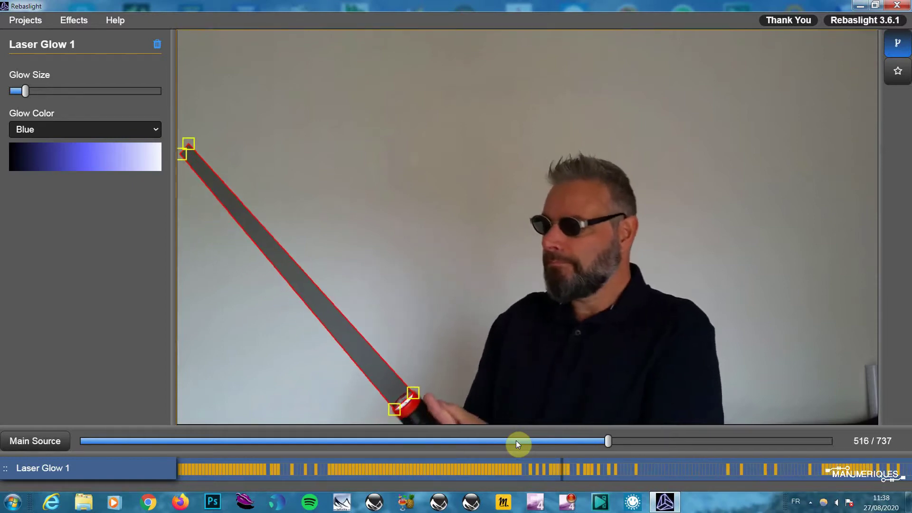
pyautogui.press('Right')
pyautogui.press('Right')
pyautogui.press('Right')
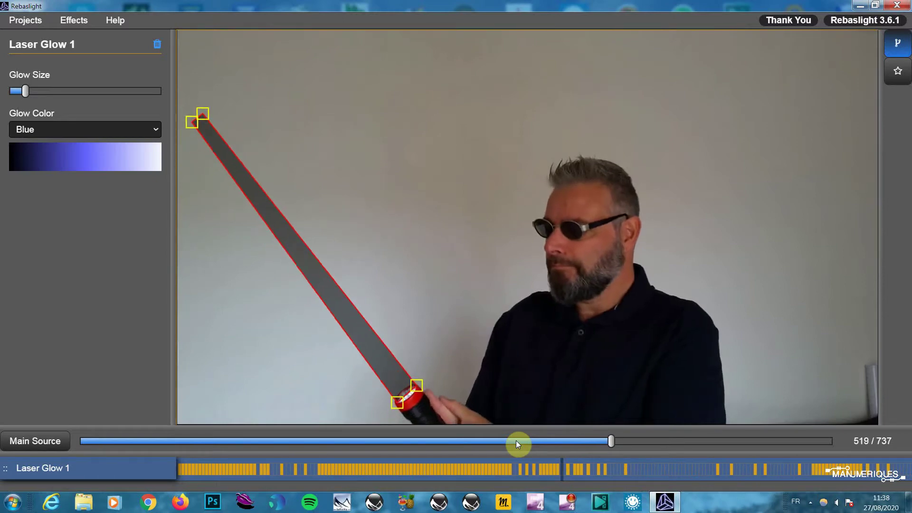
pyautogui.press('Right')
pyautogui.press('Right')
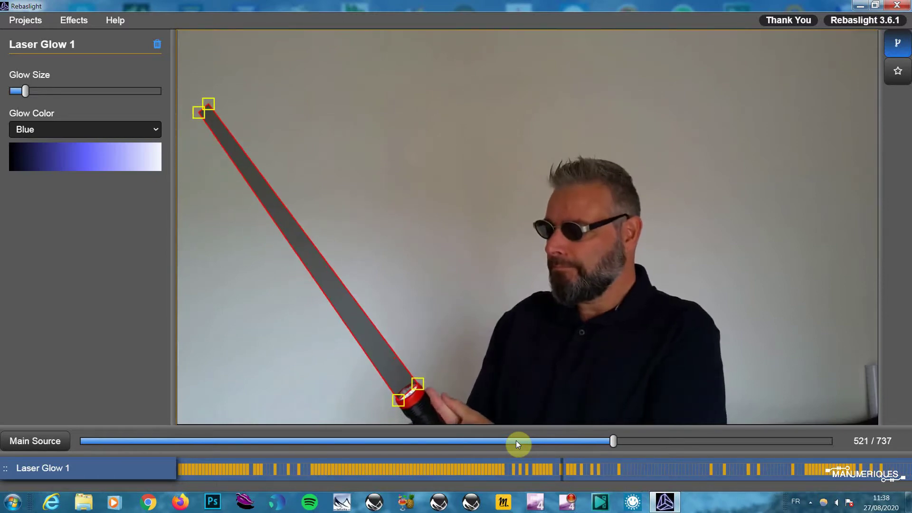
pyautogui.press('Right')
pyautogui.press('Left')
pyautogui.press('Right')
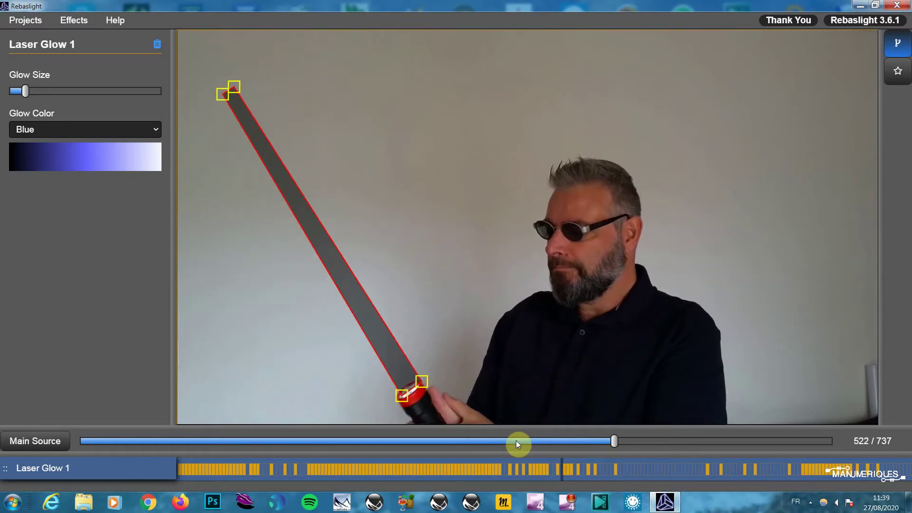
# Nudge the blade base onto the flashlight head, then track it to frame 612, where it retracts
pyautogui.moveTo(407, 399); pyautogui.dragTo(420, 390)
pyautogui.press('Right')
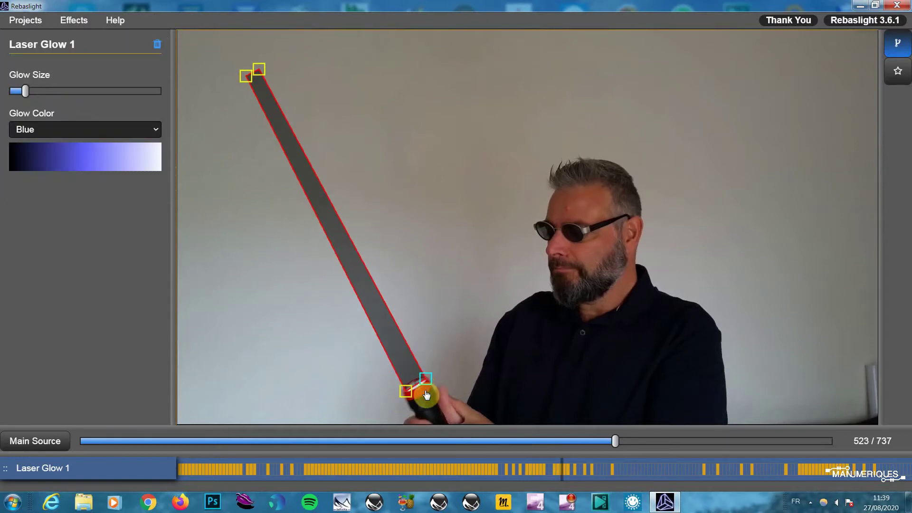
pyautogui.press('Right')
pyautogui.press('Right')
pyautogui.press('Right')
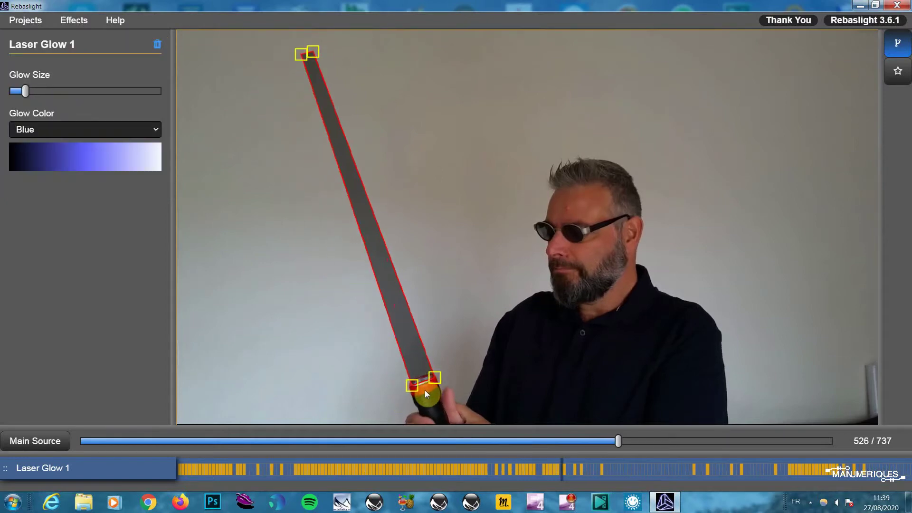
pyautogui.press('Right')
pyautogui.press('Right')
pyautogui.press('Right')
pyautogui.press('Right')
pyautogui.press('Right')
pyautogui.press('Right')
pyautogui.press('Right')
pyautogui.press('Right')
pyautogui.press('Right')
pyautogui.press('Right')
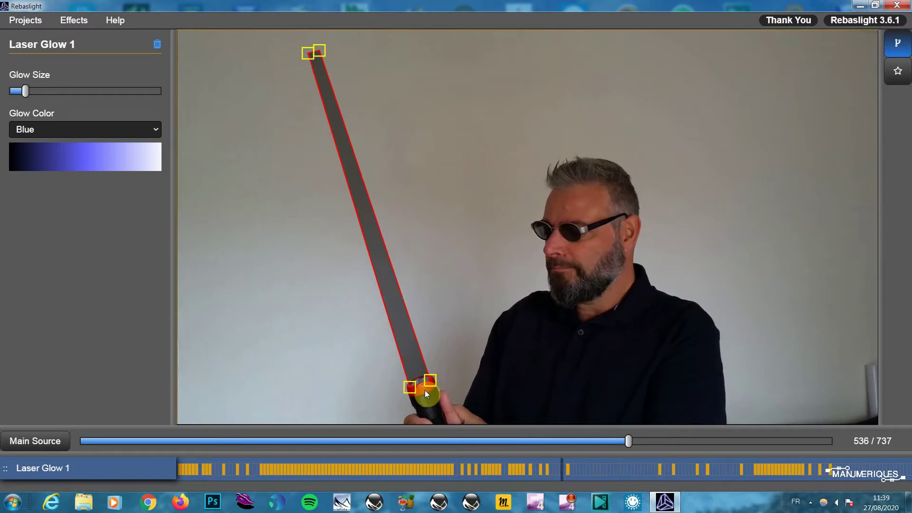
pyautogui.press('Right')
pyautogui.press('Right')
pyautogui.press('Right')
pyautogui.press('Right')
pyautogui.press('Right')
pyautogui.press('Right')
pyautogui.press('Right')
pyautogui.press('Right')
pyautogui.press('Right')
pyautogui.press('Right')
pyautogui.press('Right')
pyautogui.press('Right')
pyautogui.press('Right')
pyautogui.press('Right')
pyautogui.press('Right')
pyautogui.press('Right')
pyautogui.press('Right')
pyautogui.press('Right')
pyautogui.press('Right')
pyautogui.press('Right')
pyautogui.press('Right')
pyautogui.press('Right')
pyautogui.press('Right')
pyautogui.press('Right')
pyautogui.press('Right')
pyautogui.press('Right')
pyautogui.press('Right')
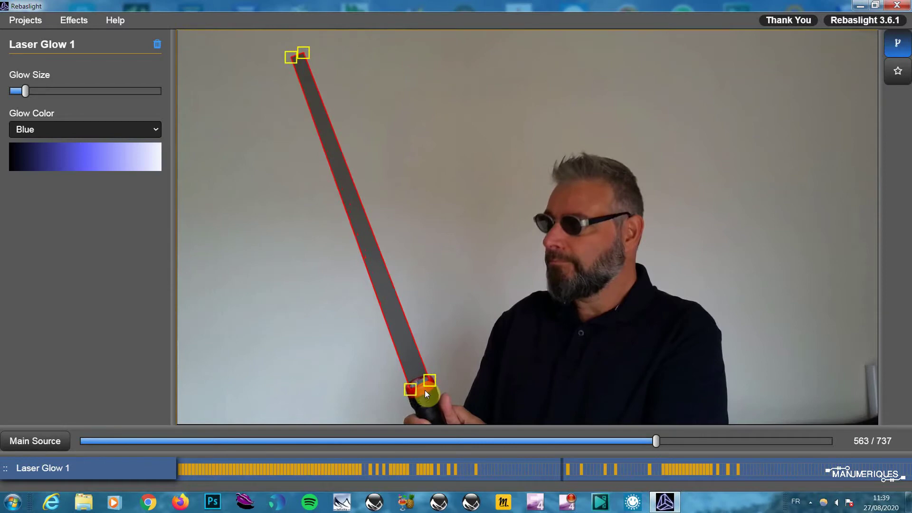
pyautogui.press('Right')
pyautogui.press('Right')
pyautogui.press('Right')
pyautogui.press('Right')
pyautogui.press('Right')
pyautogui.press('Right')
pyautogui.press('Right')
pyautogui.press('Right')
pyautogui.press('Right')
pyautogui.press('Right')
pyautogui.press('Right')
pyautogui.press('Right')
pyautogui.press('Right')
pyautogui.press('Right')
pyautogui.press('Right')
pyautogui.press('Right')
pyautogui.press('Right')
pyautogui.press('Right')
pyautogui.press('Right')
pyautogui.press('Right')
pyautogui.press('Right')
pyautogui.press('Right')
pyautogui.press('Right')
pyautogui.press('Right')
pyautogui.press('Right')
pyautogui.press('Right')
pyautogui.press('Right')
pyautogui.press('Right')
pyautogui.press('Right')
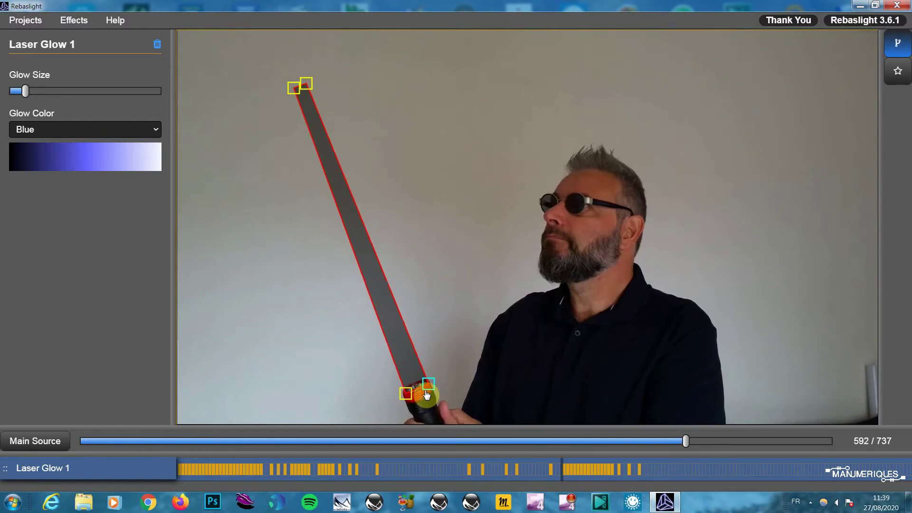
pyautogui.press('Right')
pyautogui.press('Right')
pyautogui.press('Right')
pyautogui.press('Right')
pyautogui.press('Right')
pyautogui.press('Right')
pyautogui.press('Right')
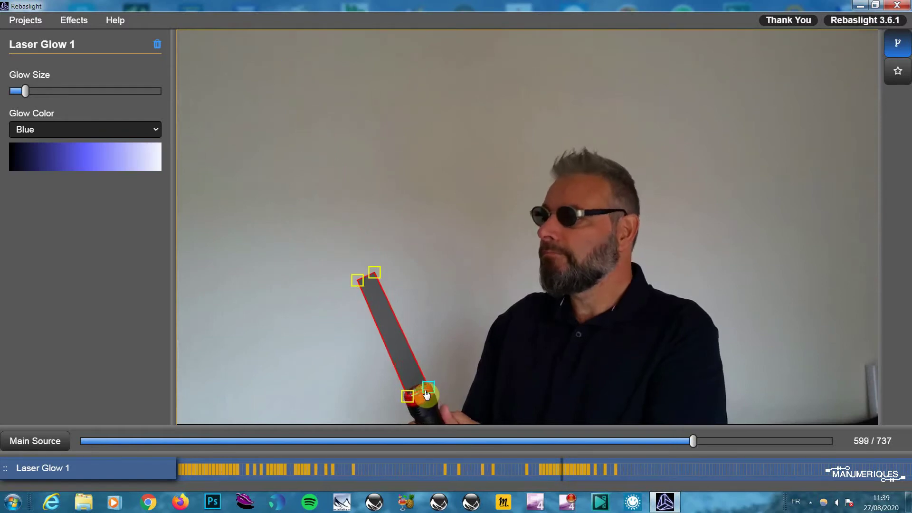
pyautogui.press('Right')
pyautogui.press('Right')
pyautogui.press('Right')
pyautogui.press('Right')
pyautogui.press('Right')
pyautogui.press('Right')
pyautogui.press('Right')
pyautogui.press('Right')
pyautogui.press('Right')
pyautogui.press('Right')
pyautogui.press('Right')
pyautogui.press('Right')
pyautogui.press('Right')
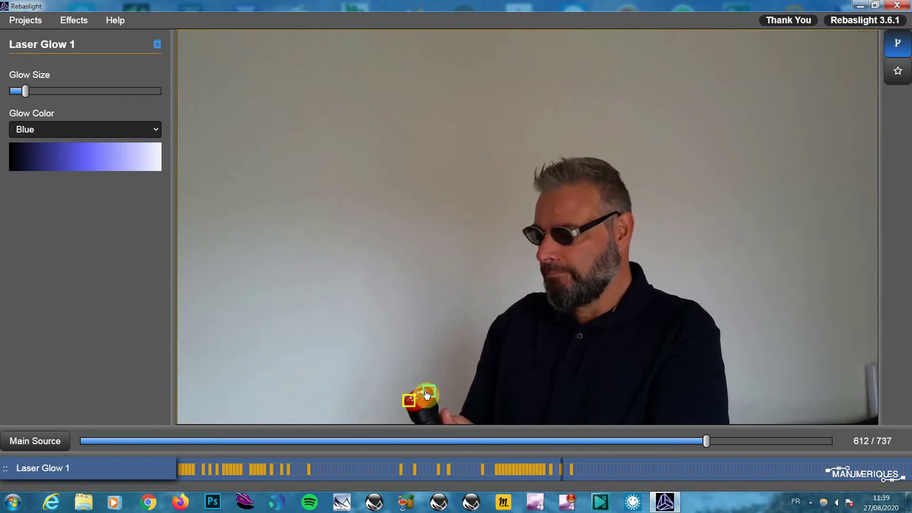
pyautogui.press('Right')
pyautogui.press('Right')
pyautogui.press('Right')
pyautogui.press('Right')
pyautogui.press('Right')
pyautogui.press('Right')
pyautogui.press('Right')
pyautogui.press('Right')
pyautogui.press('Right')
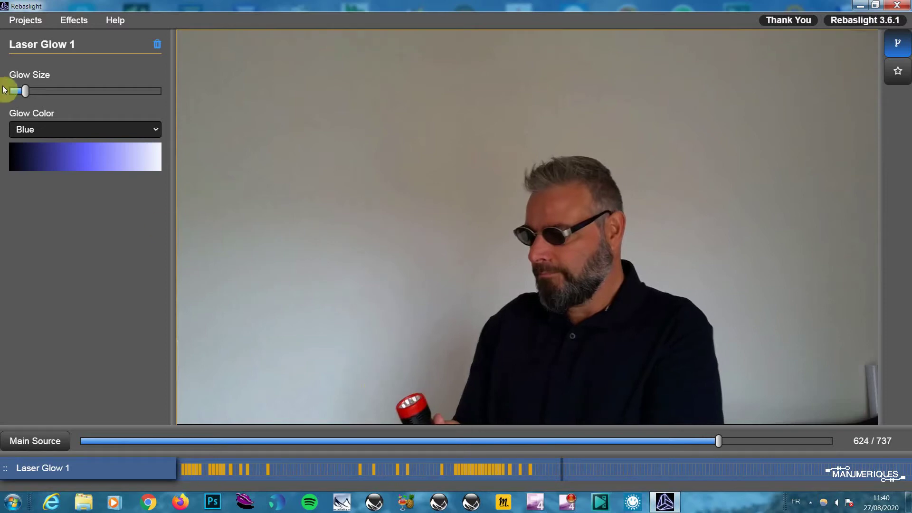
# Save the Rebaslight project and dismiss the save confirmation
pyautogui.click(29, 22)
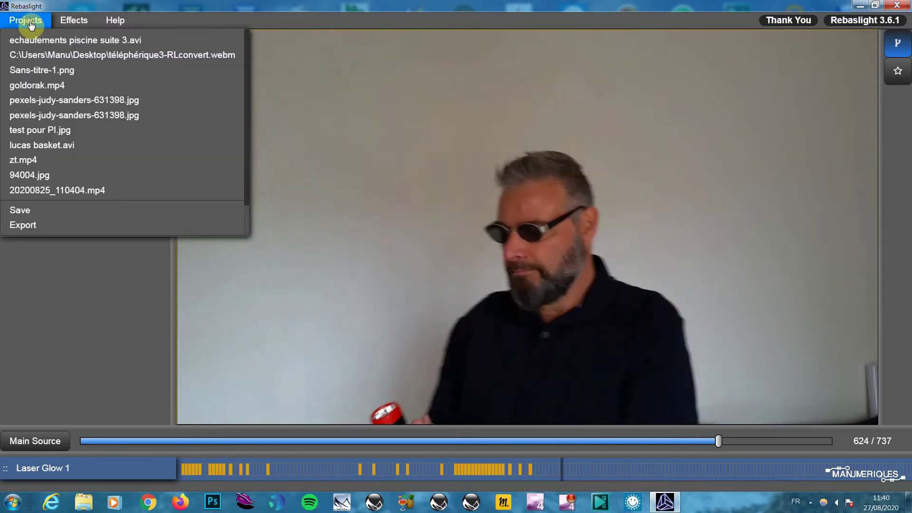
pyautogui.click(44, 211)
pyautogui.click(355, 161)
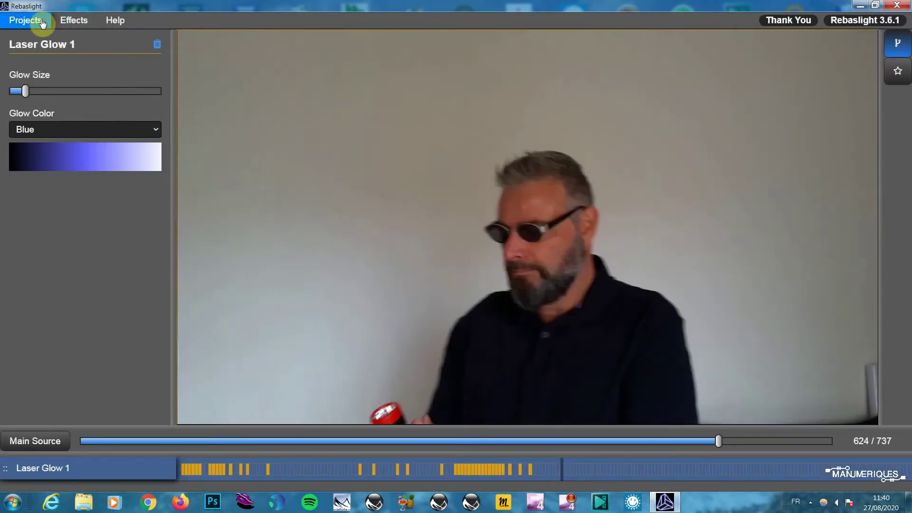
# Export an mp4 video at 1920 x 1080 with frame Offset left at none (default)
pyautogui.click(33, 21)
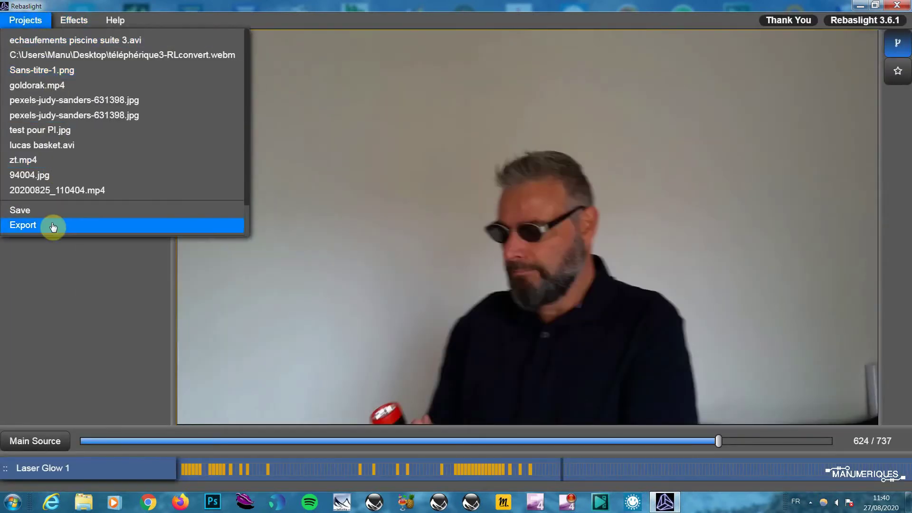
pyautogui.click(52, 227)
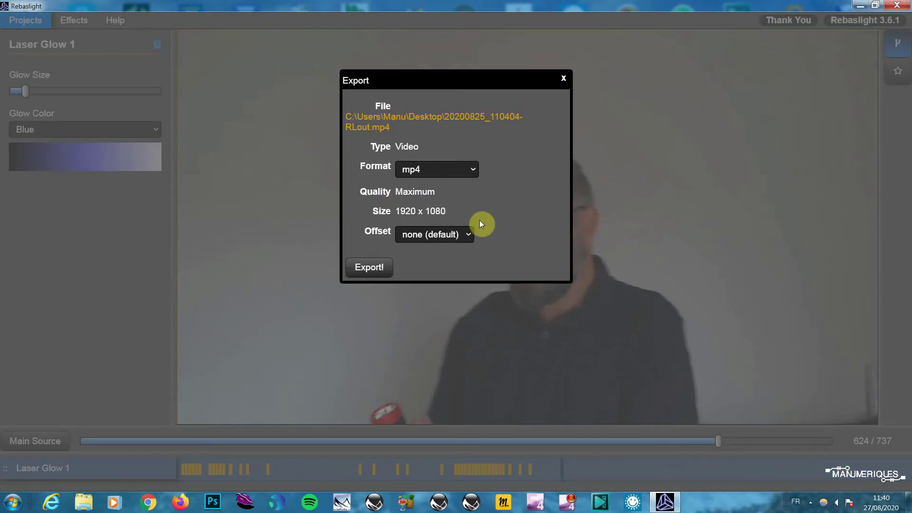
pyautogui.click(472, 233)
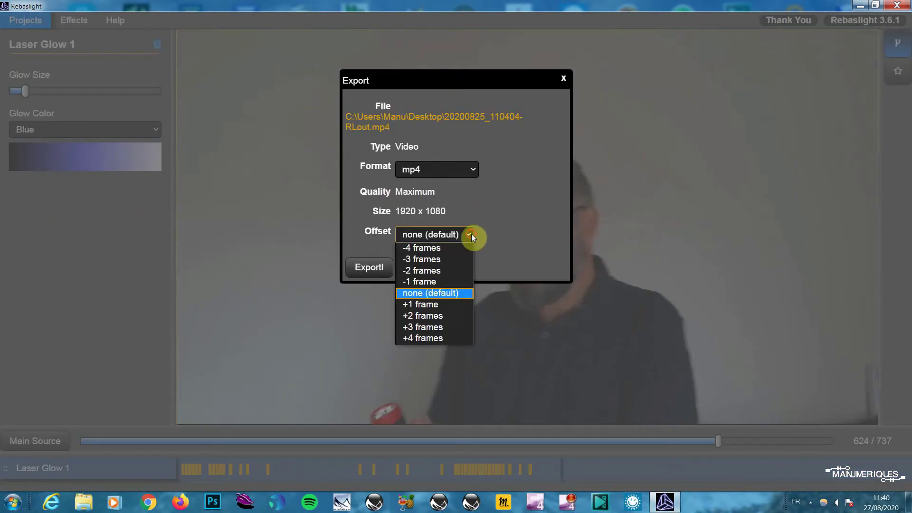
pyautogui.click(471, 234)
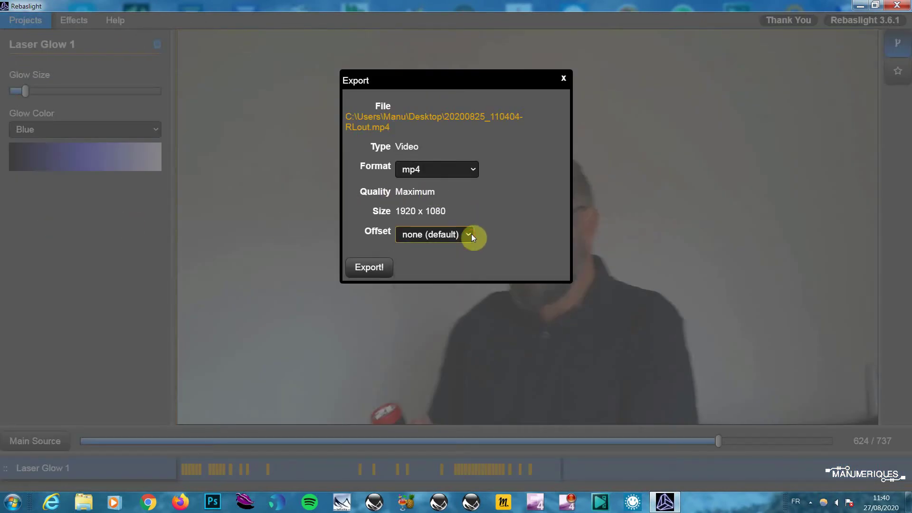
pyautogui.click(375, 266)
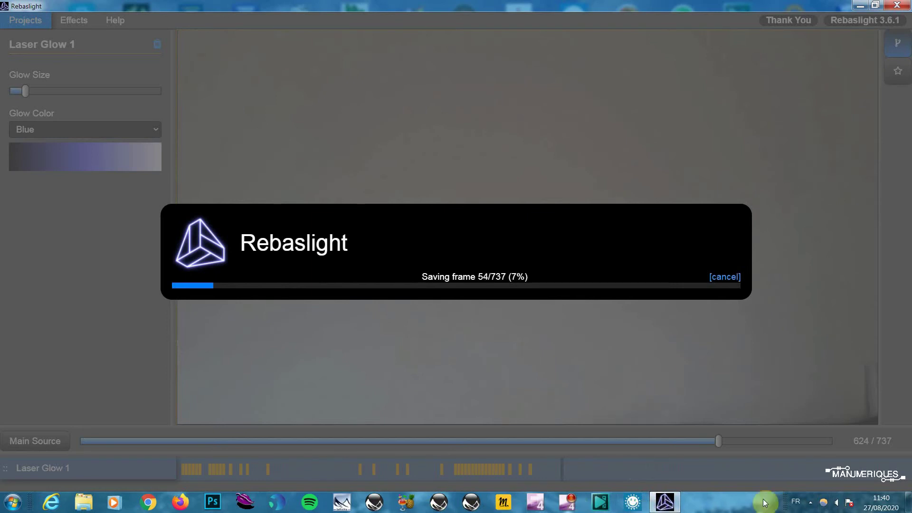
# Pause the screen recorder from the system tray, then play the exported 20200825_110404-RLout.mp4
pyautogui.click(811, 503)
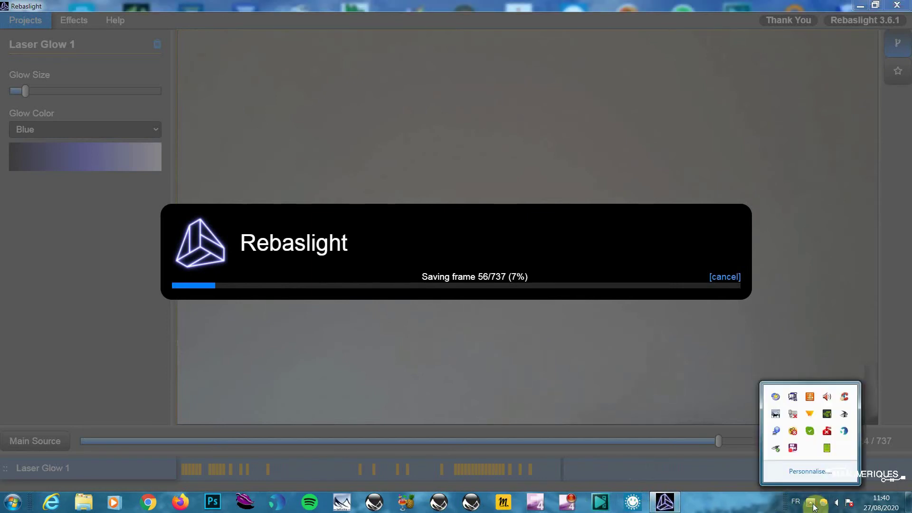
pyautogui.rightClick(794, 449)
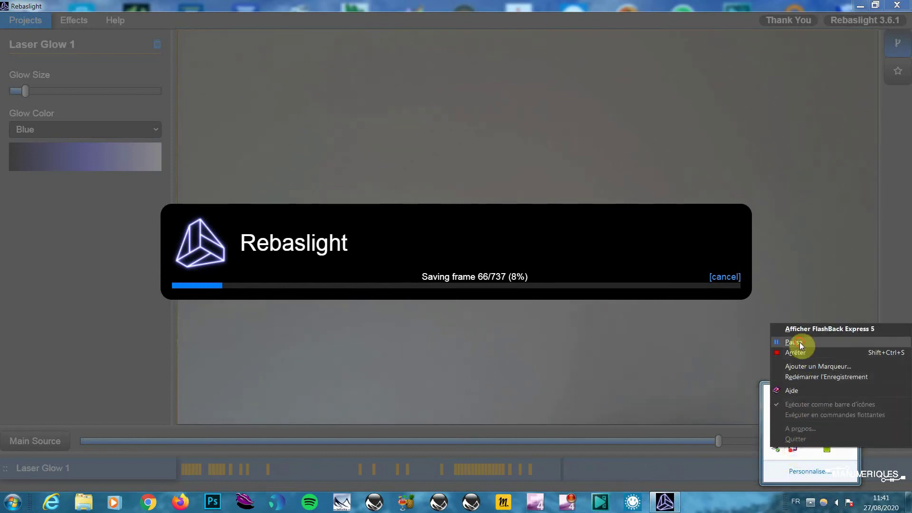
pyautogui.click(801, 343)
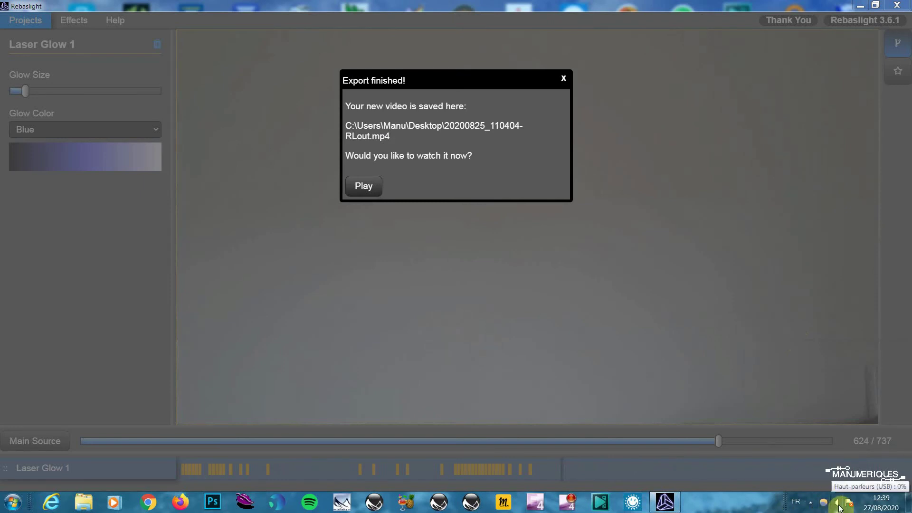
pyautogui.click(812, 506)
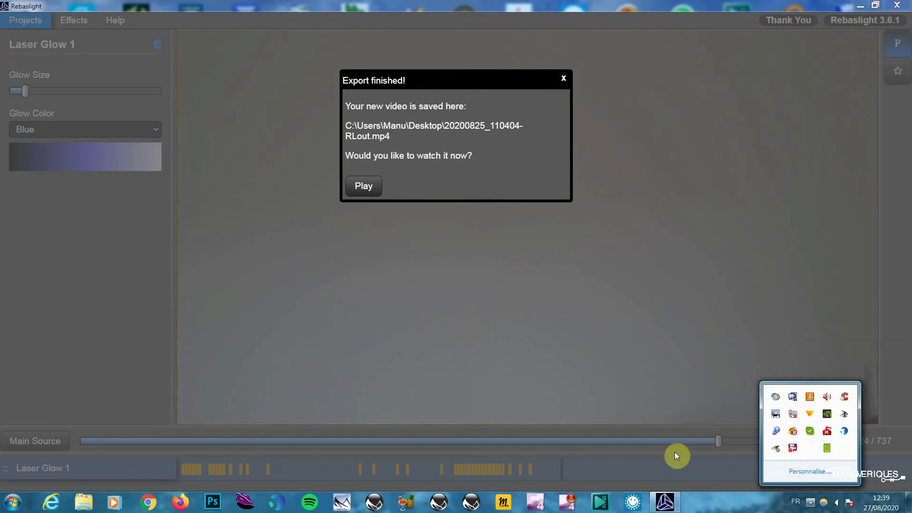
pyautogui.click(362, 185)
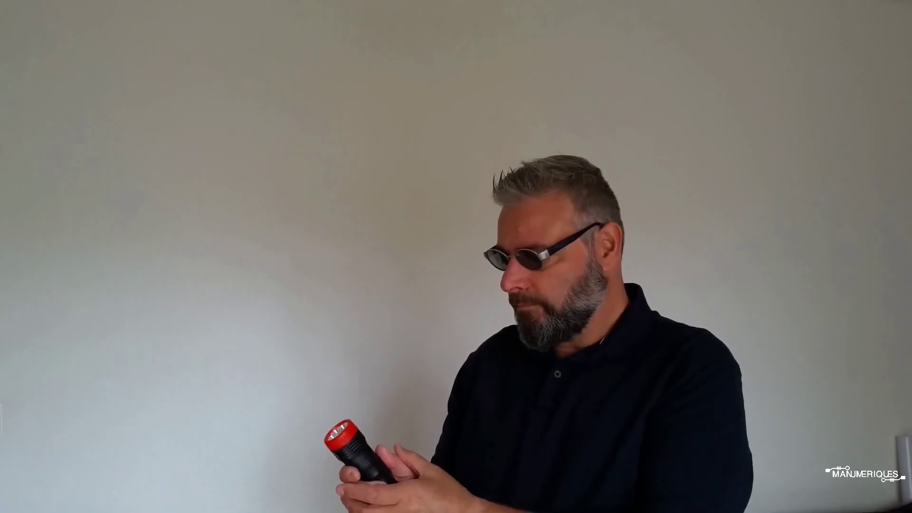